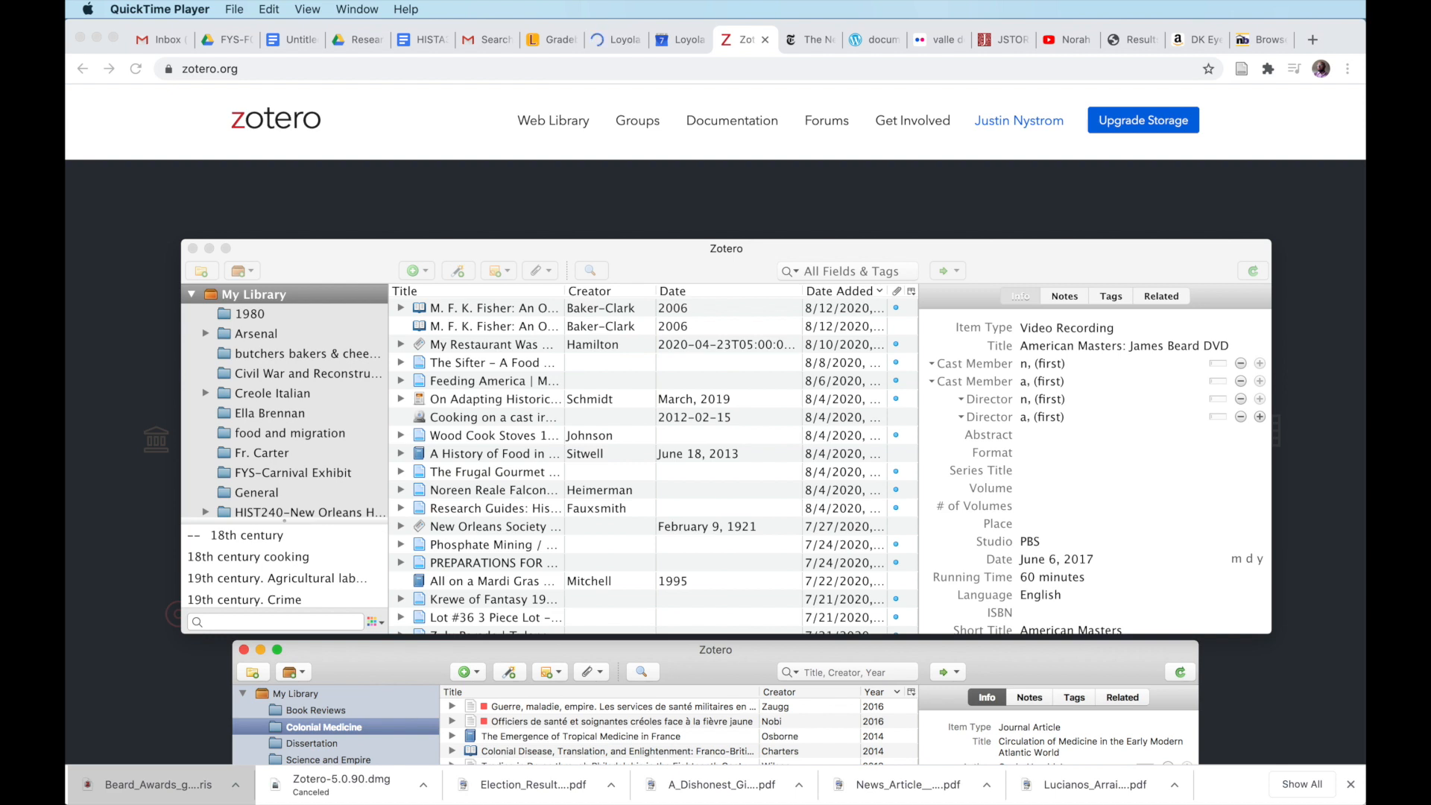
Bring the Zotero window forward, then collapse My Library and the group libraries down through Loyola DOHS Public Archive
left_click(845, 251)
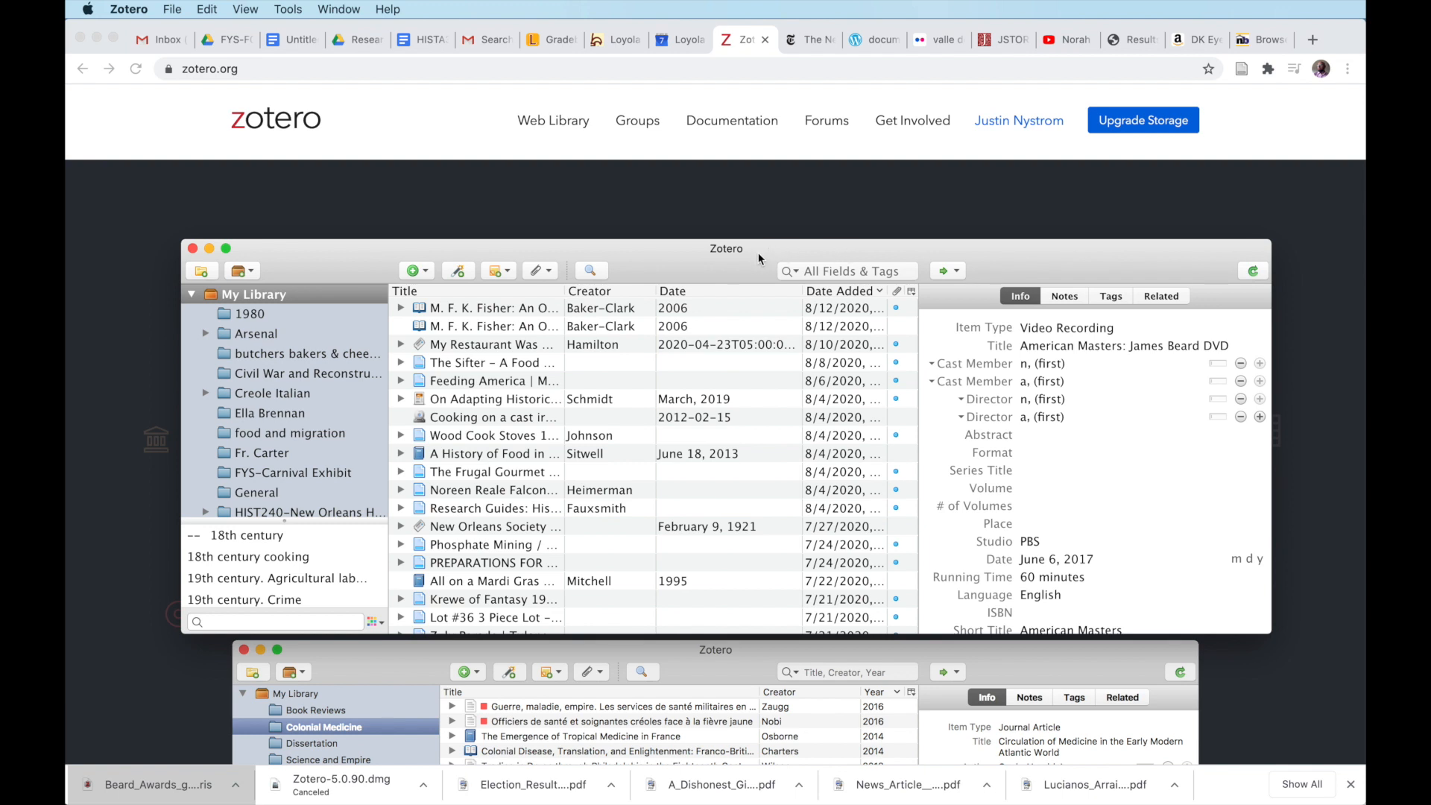
left_click_drag(751, 257, 735, 243)
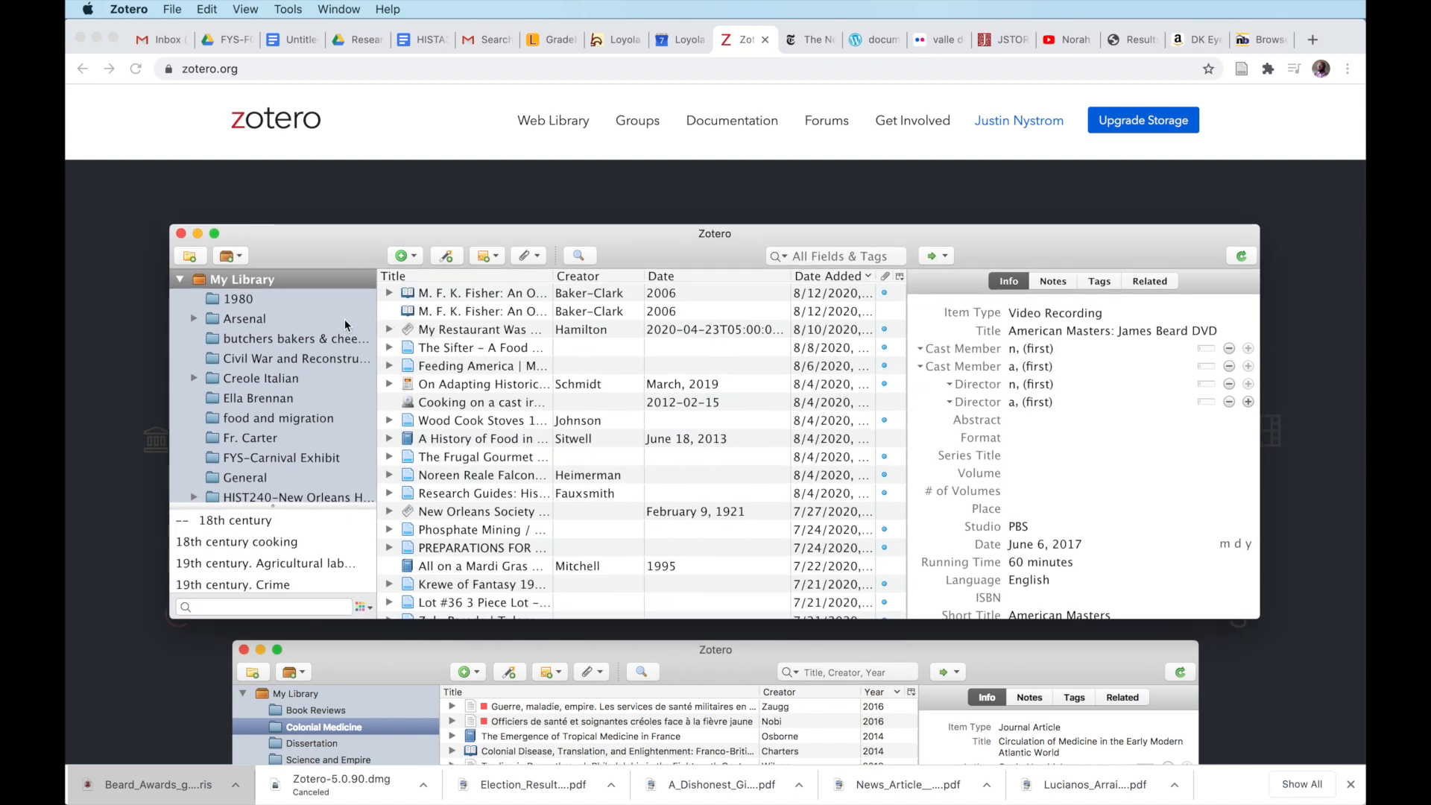
left_click(181, 282)
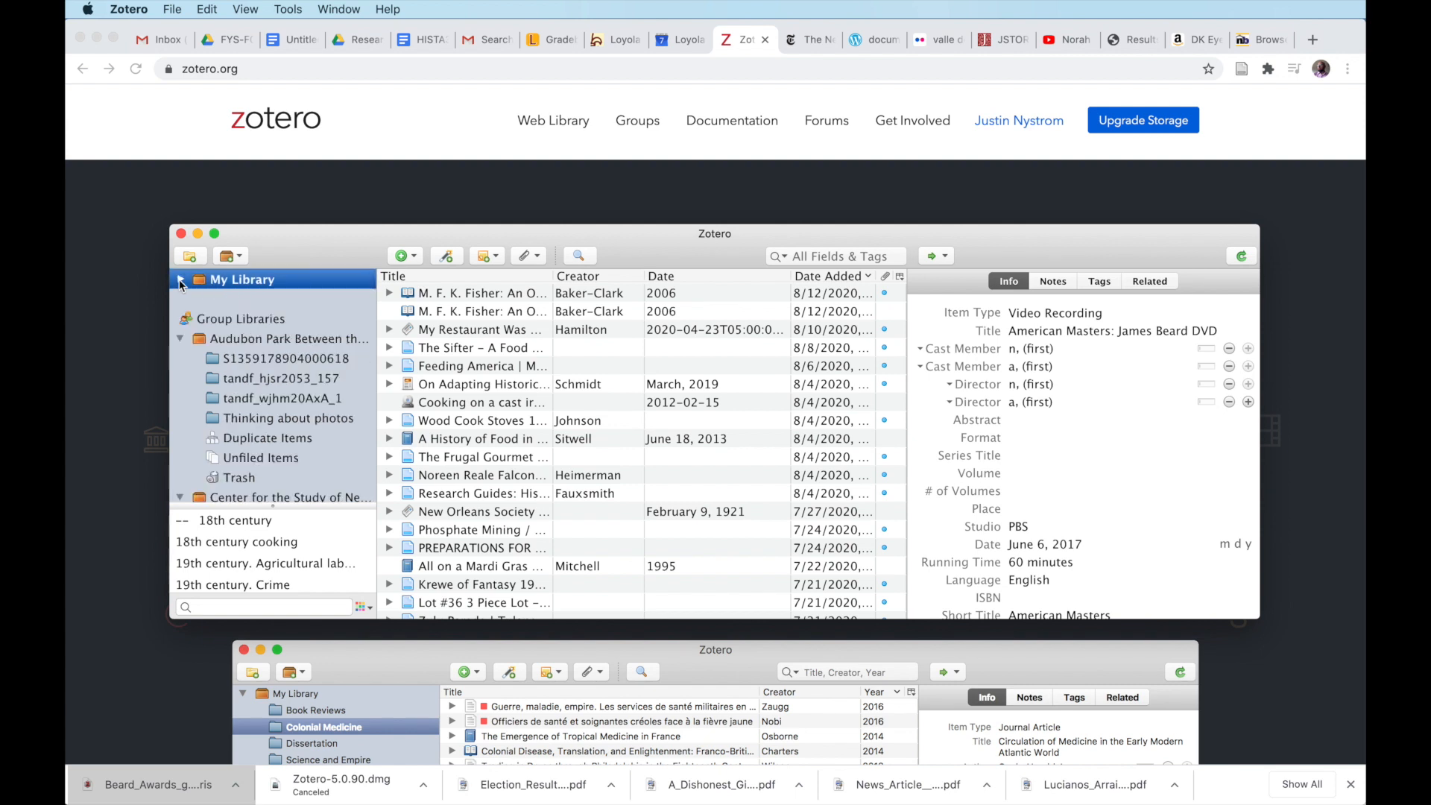
left_click(181, 339)
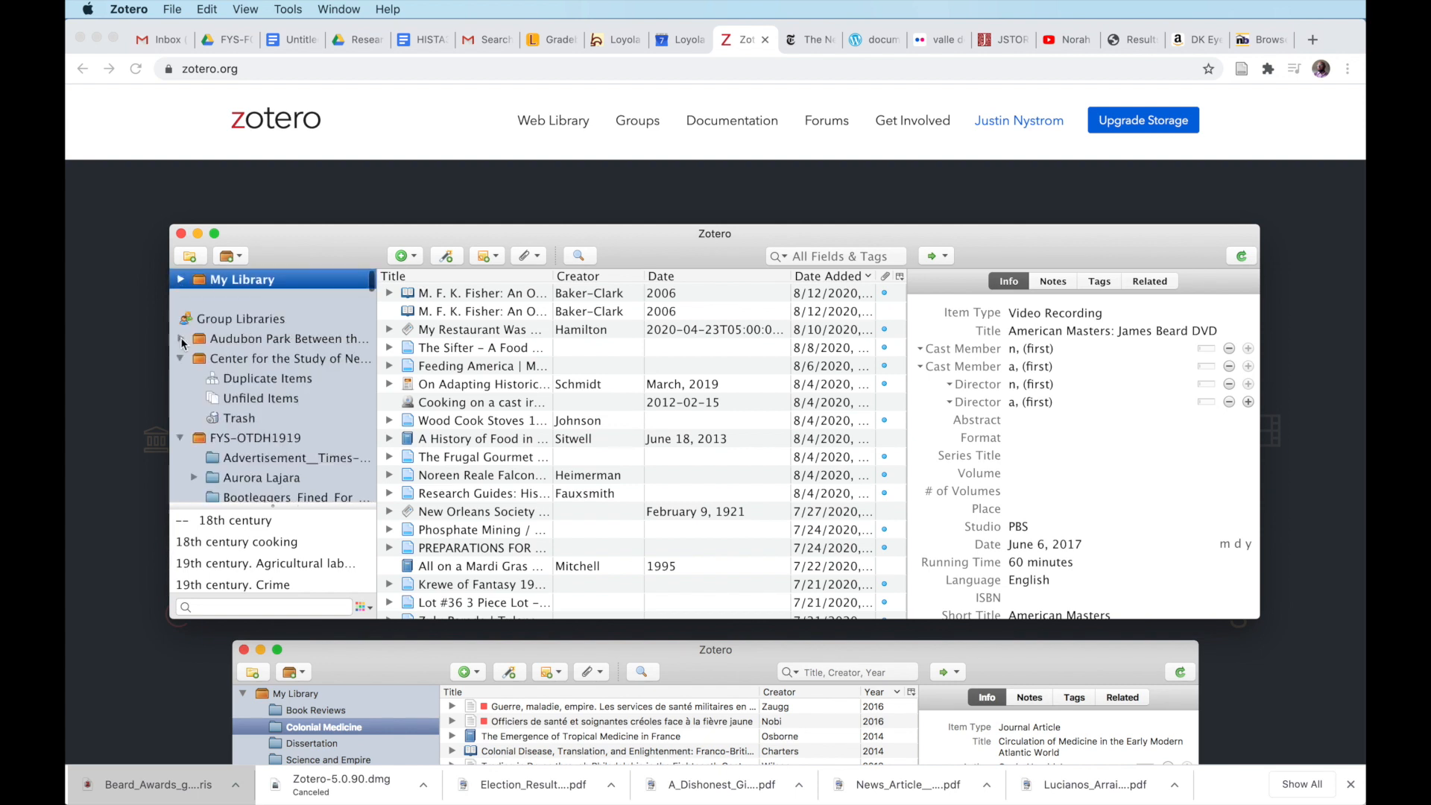
left_click(180, 358)
left_click(180, 378)
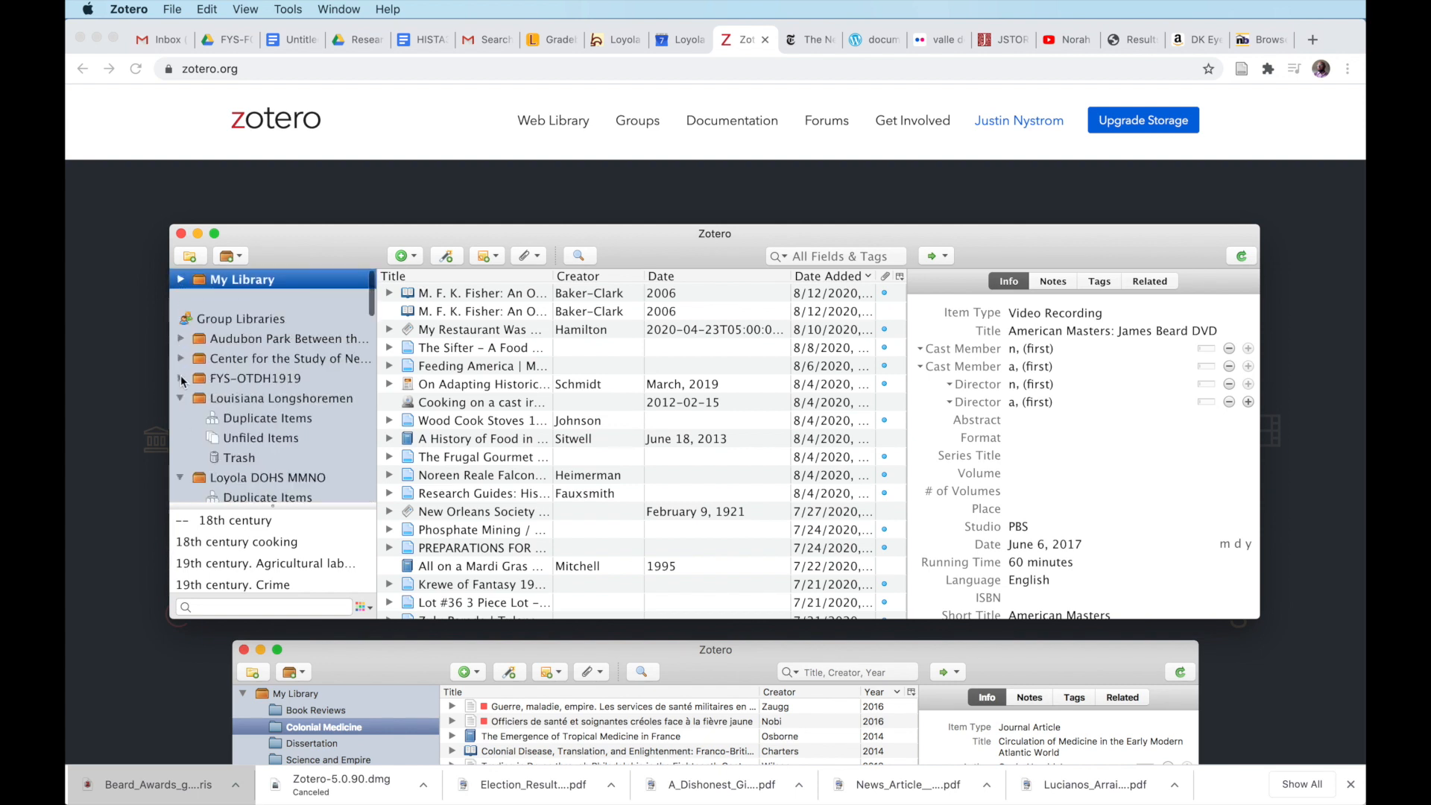
left_click(180, 397)
left_click(181, 419)
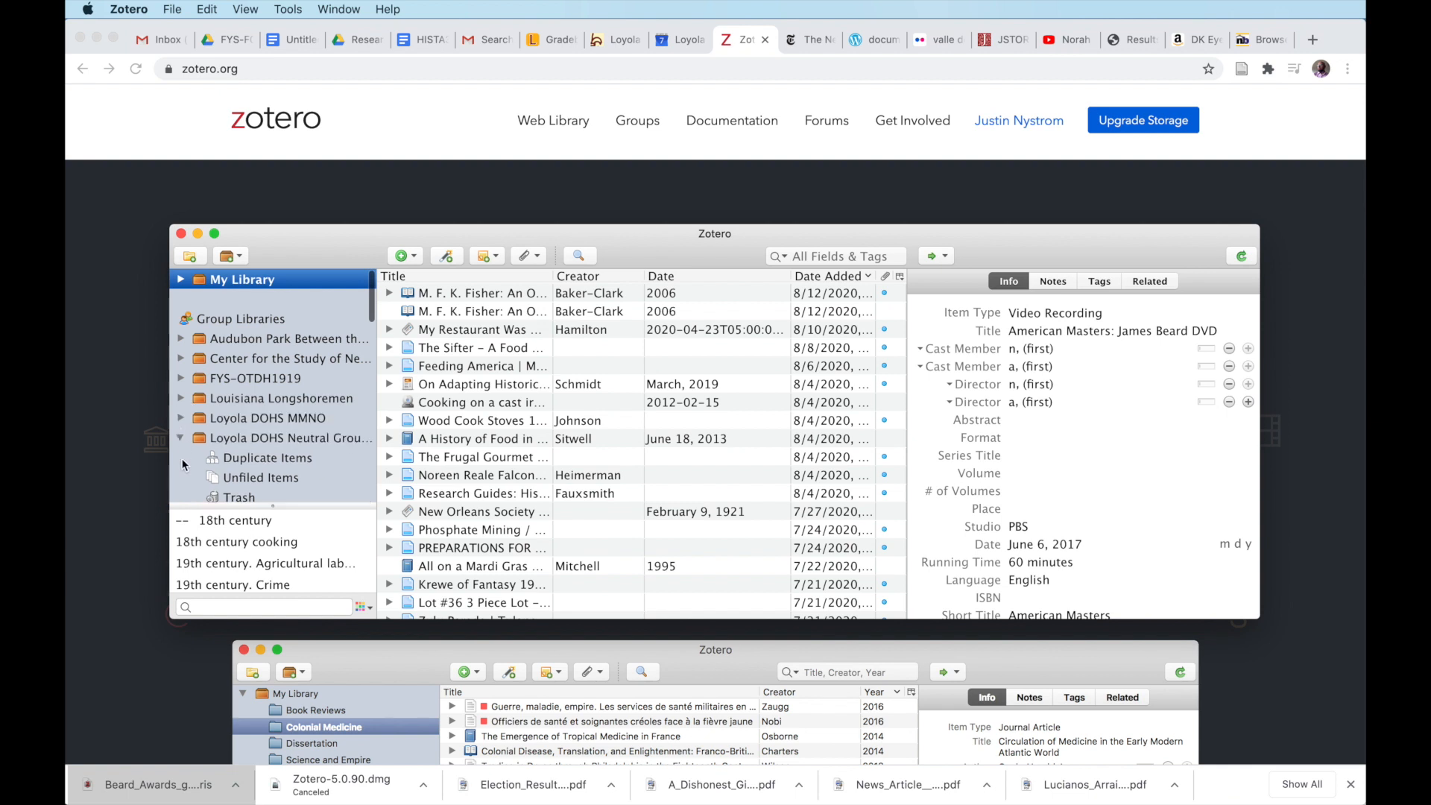
left_click(182, 439)
left_click(181, 457)
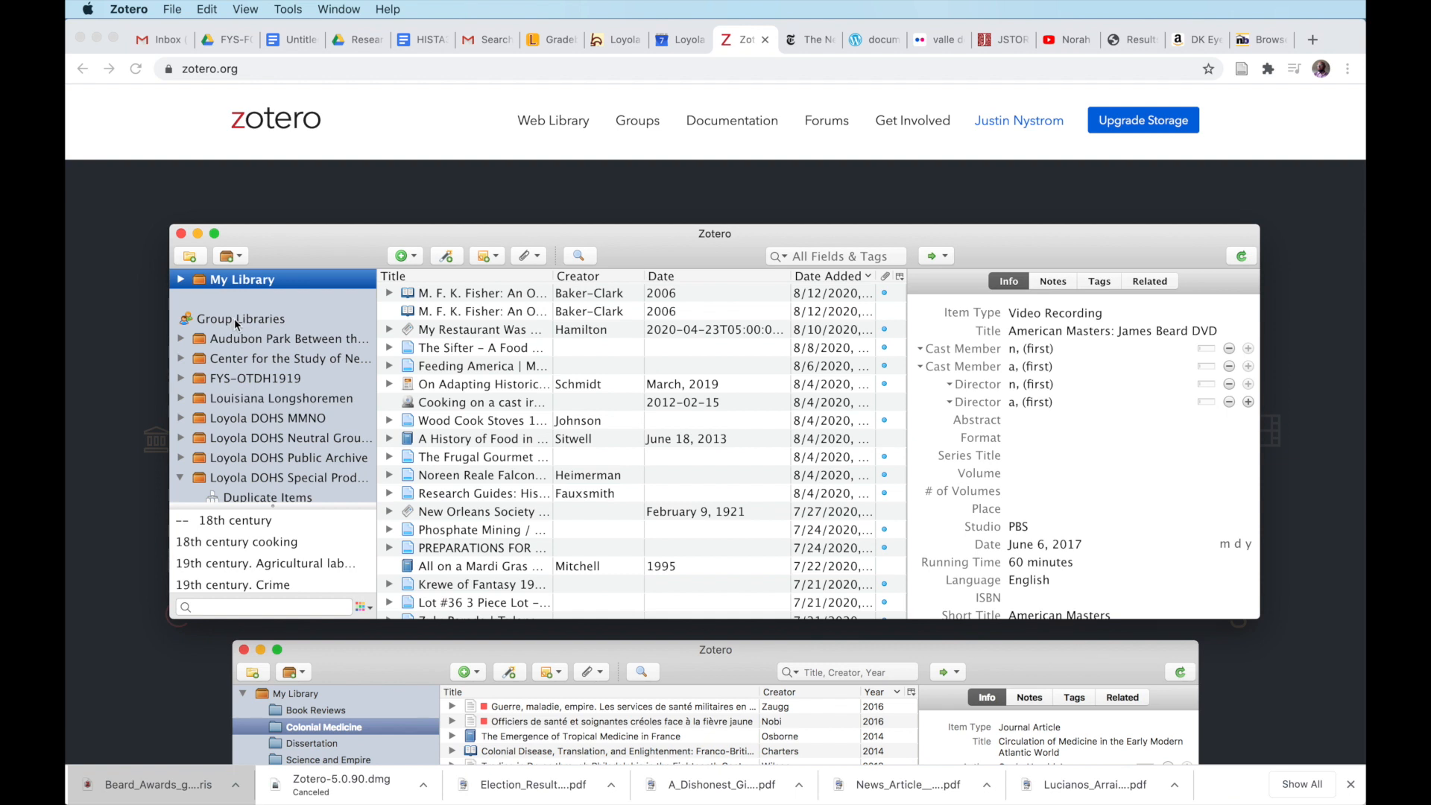
Open the FYS-OTDH1919 group library and look through its items
left_click(272, 380)
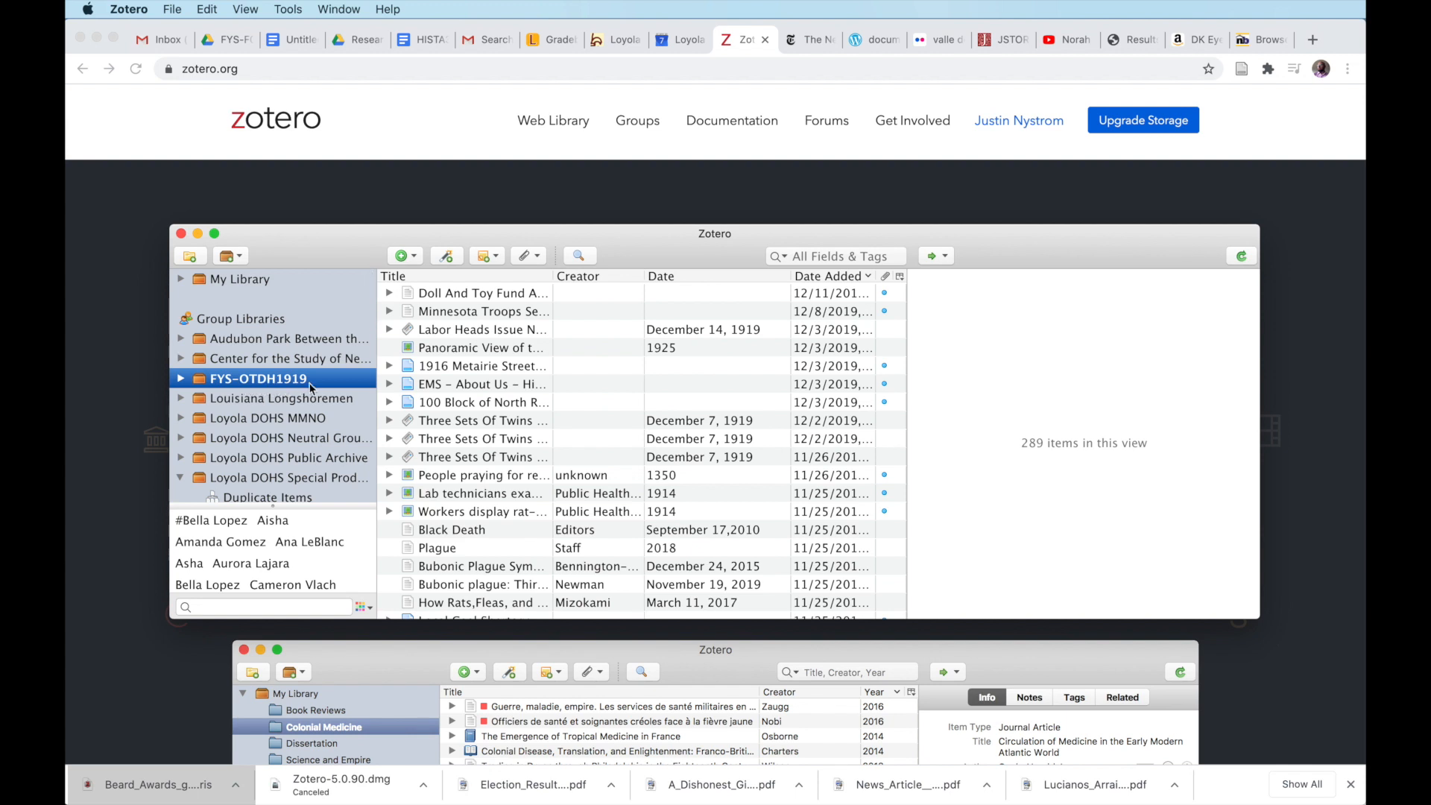
scroll(526, 338, "down", 2)
scroll(526, 338, "down", 5)
scroll(527, 341, "down", 10)
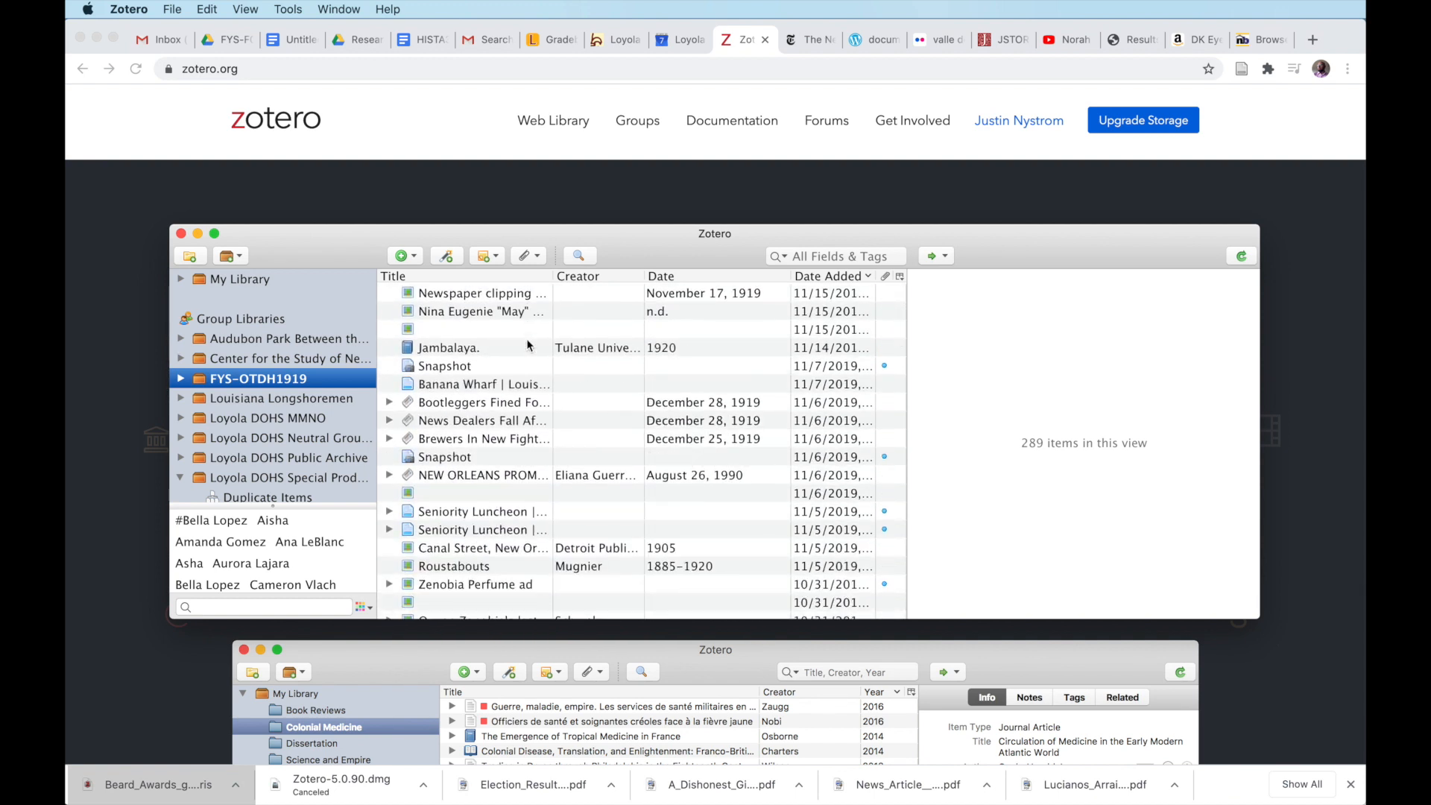
scroll(528, 344, "down", 2)
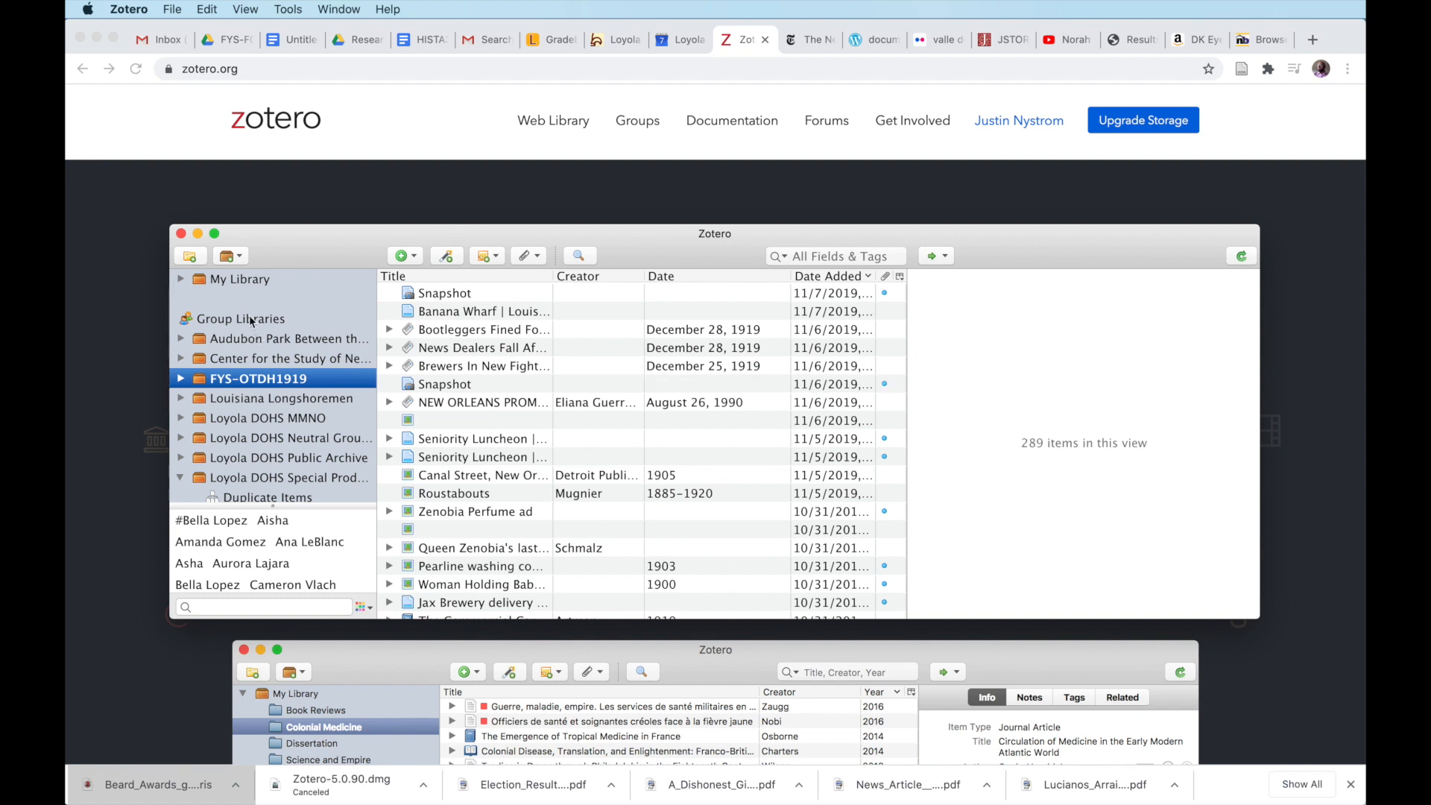
Create a collection named "sample collection" in the expanded My Library and collapse the rouses research collection
left_click(250, 280)
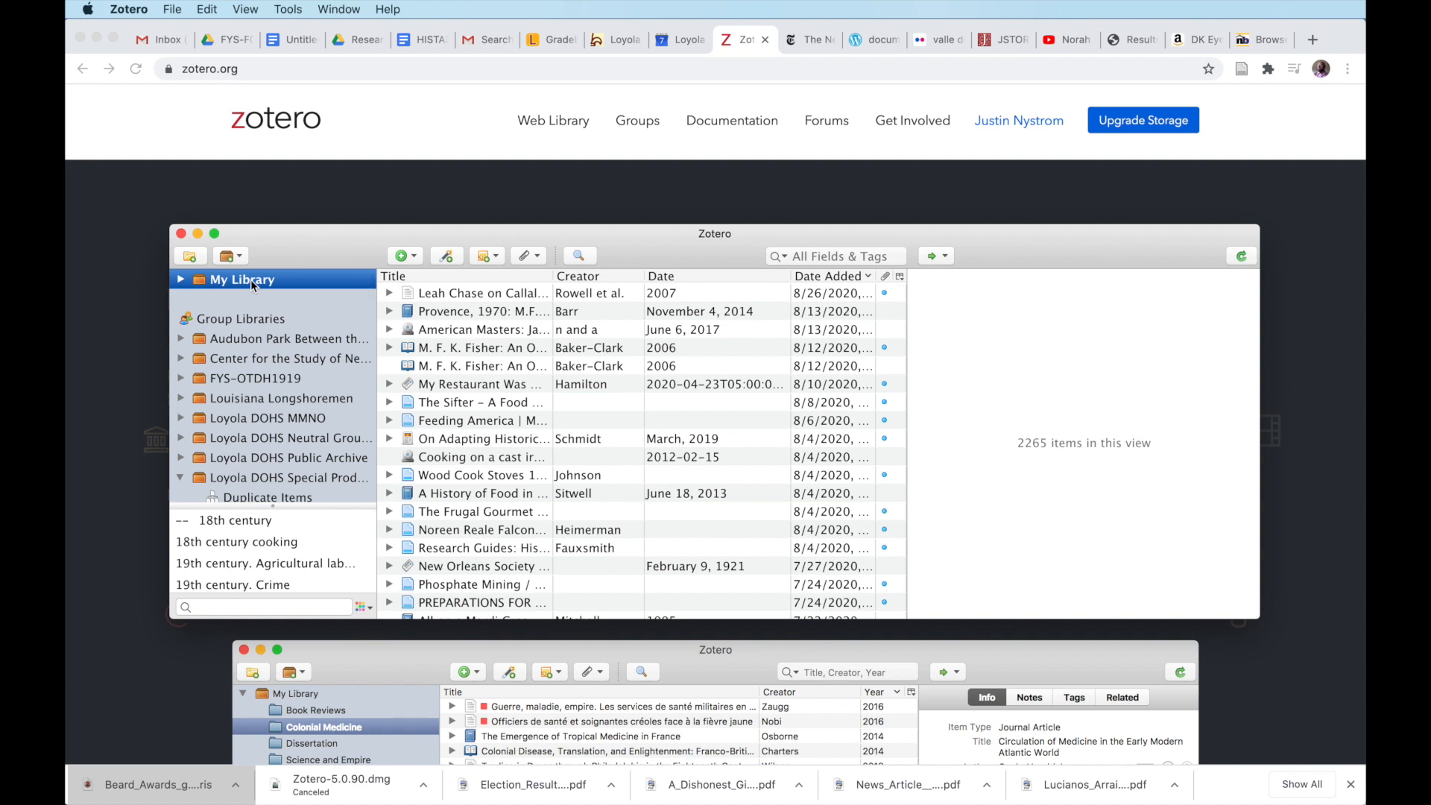
left_click(180, 281)
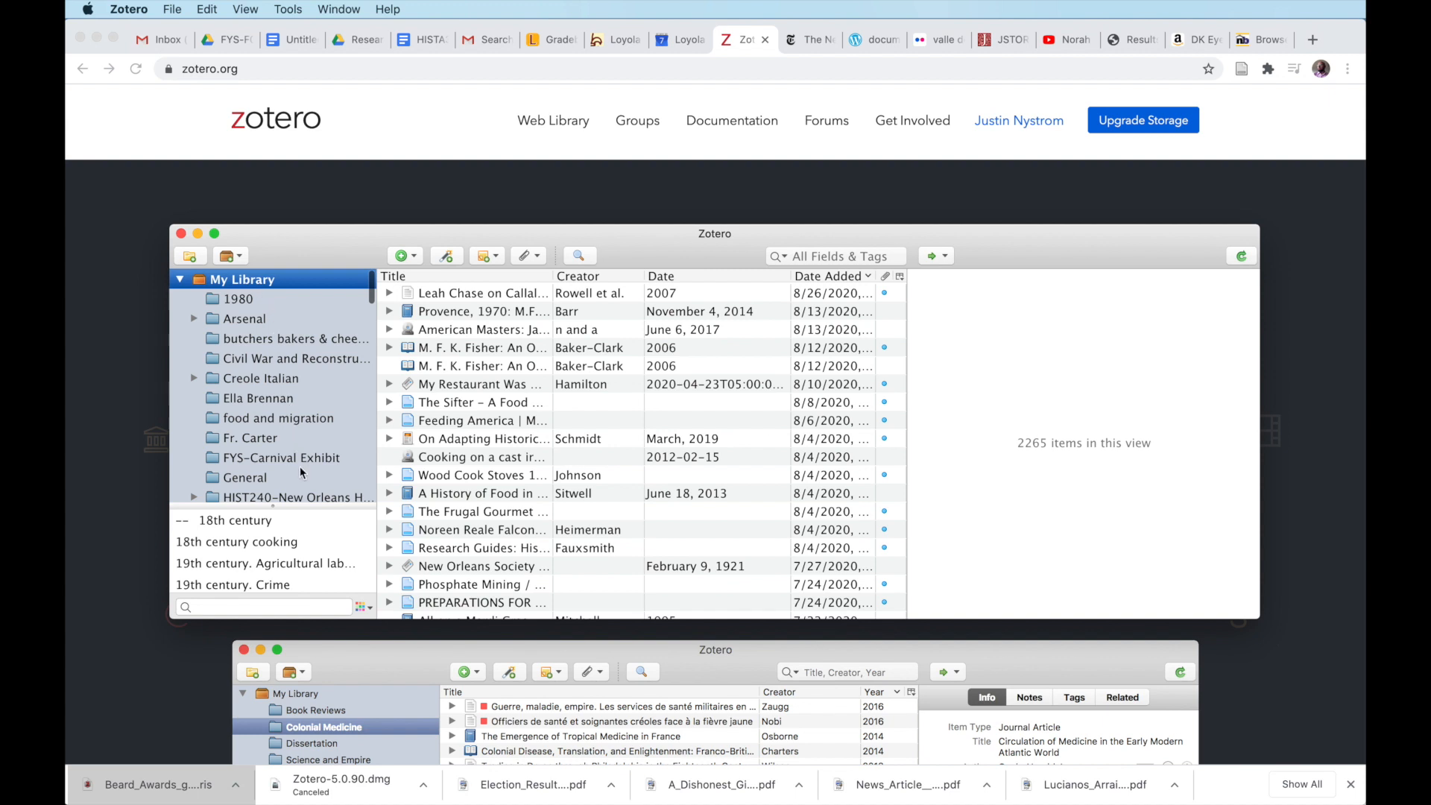
scroll(313, 485, "down", 5)
scroll(312, 483, "down", 3)
scroll(312, 483, "up", 8)
left_click(198, 256)
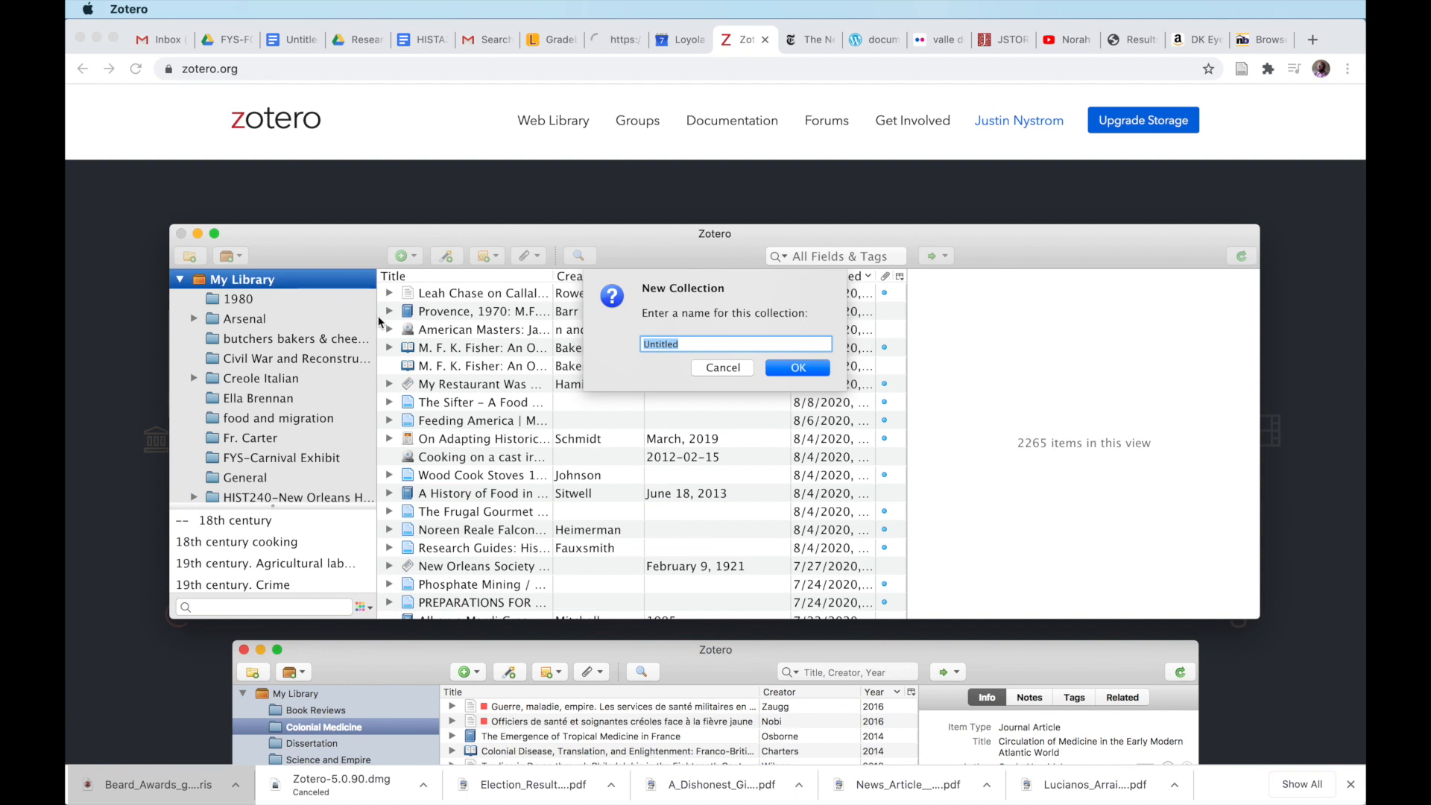
type("sample collection")
key("Return")
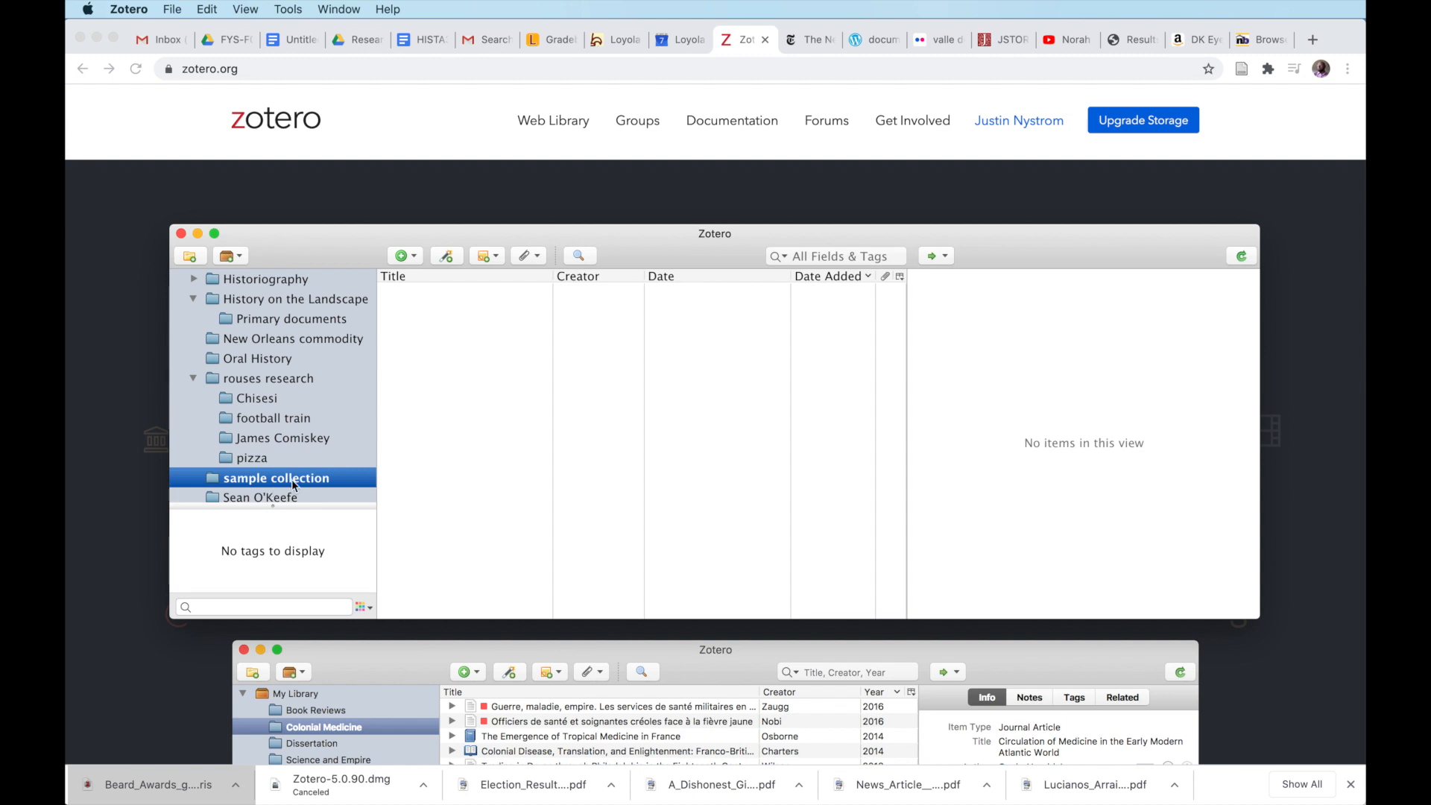
left_click(192, 378)
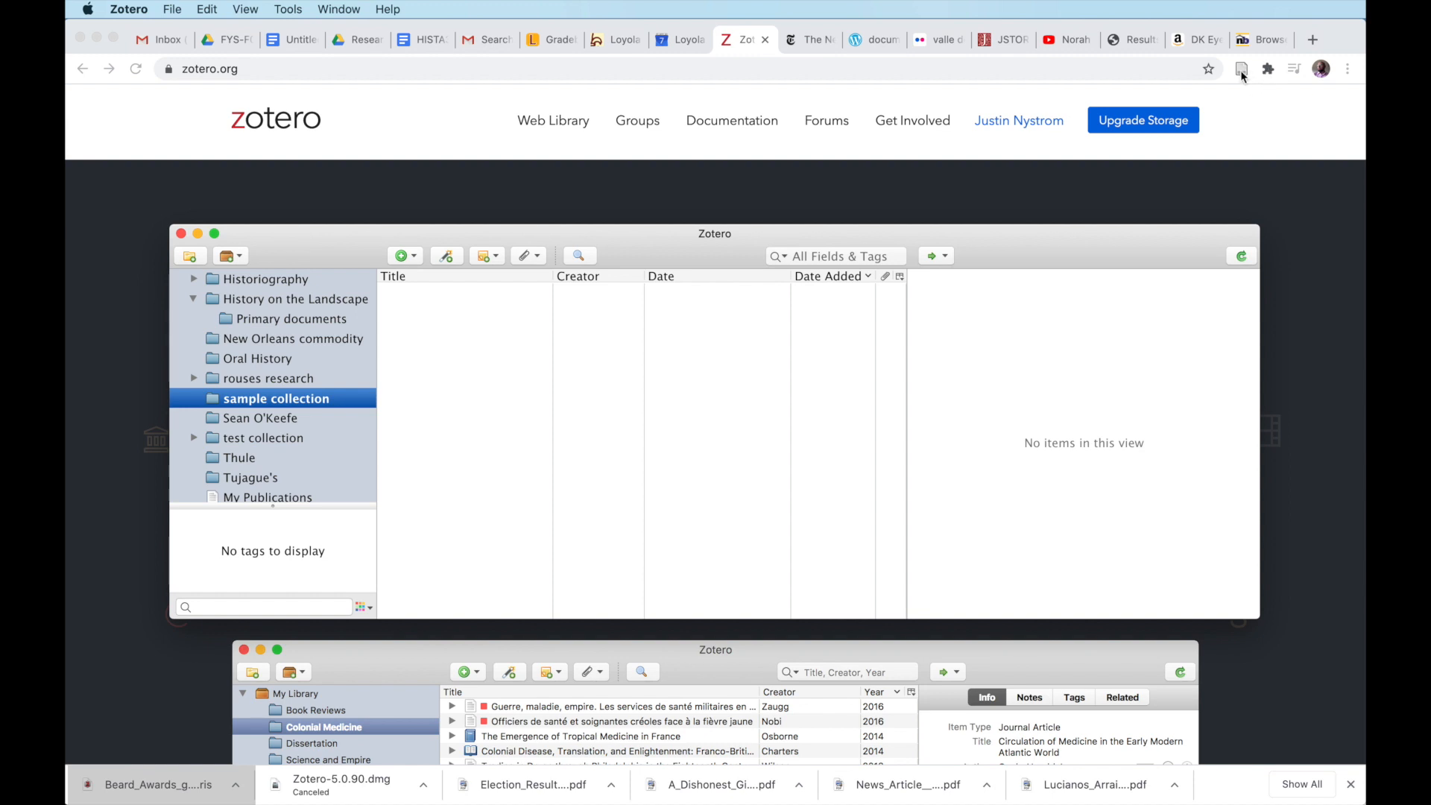
Switch to Chrome and save the zotero.org home page to the sample collection with the Zotero Connector
left_click(1280, 133)
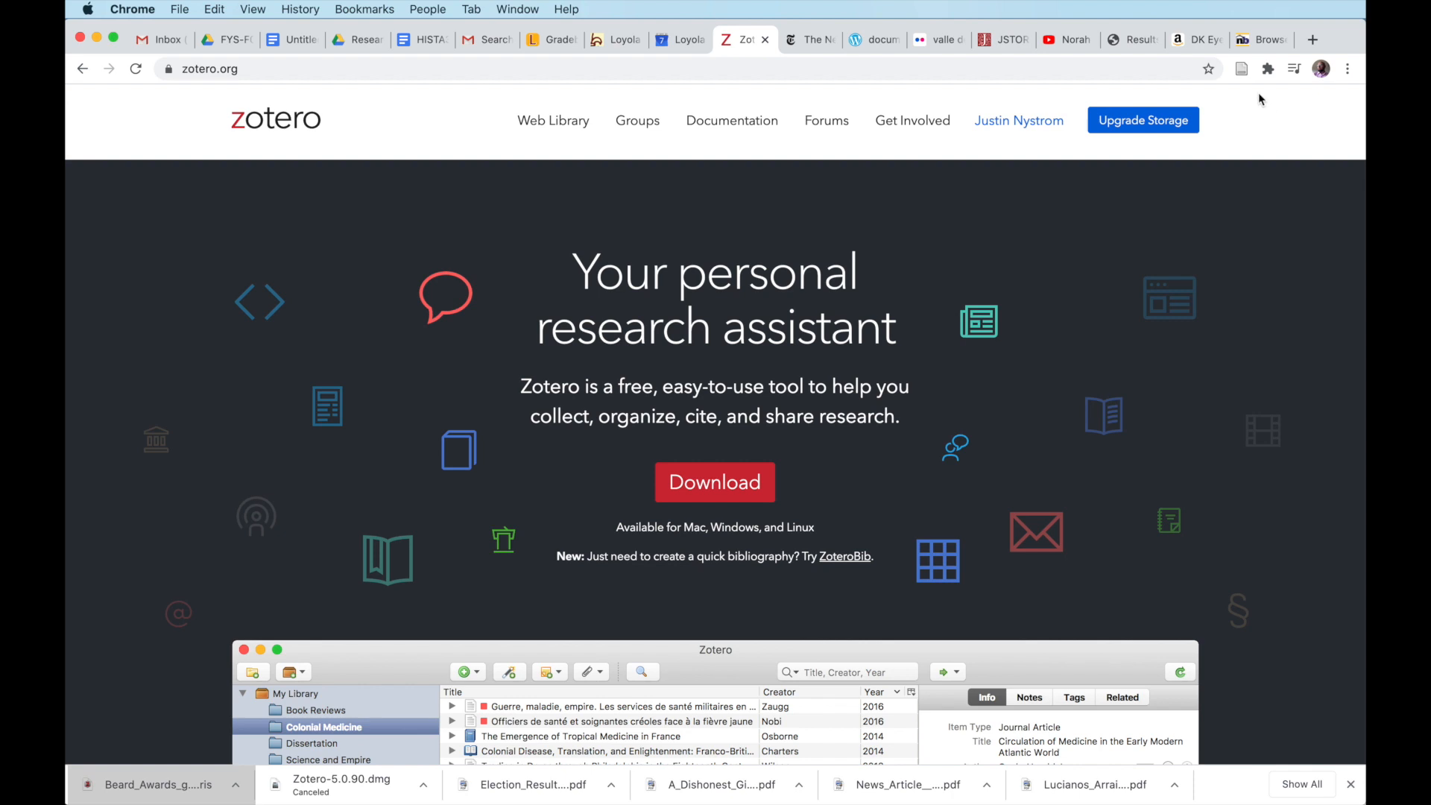
scroll(1255, 187, "down", 5)
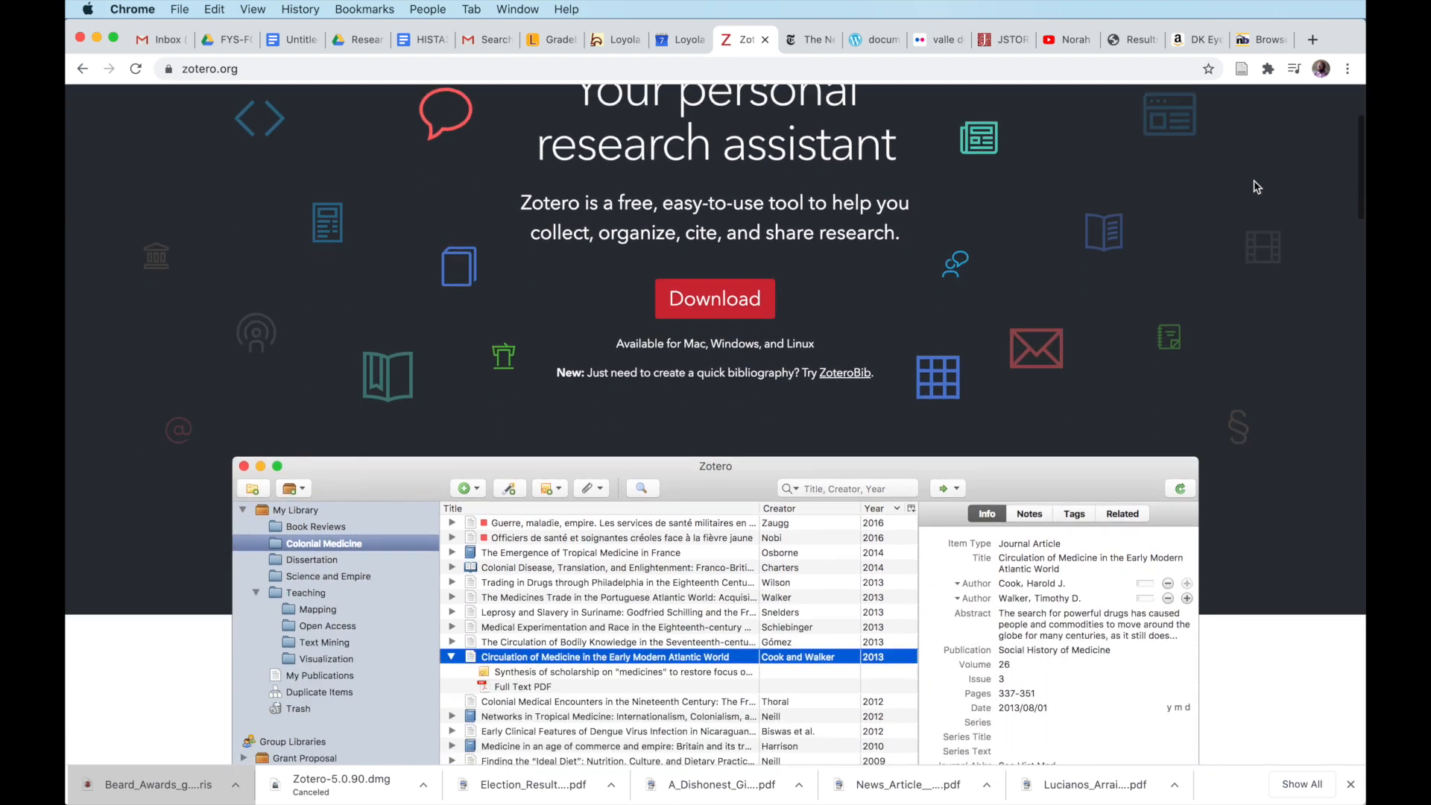
scroll(1255, 188, "up", 5)
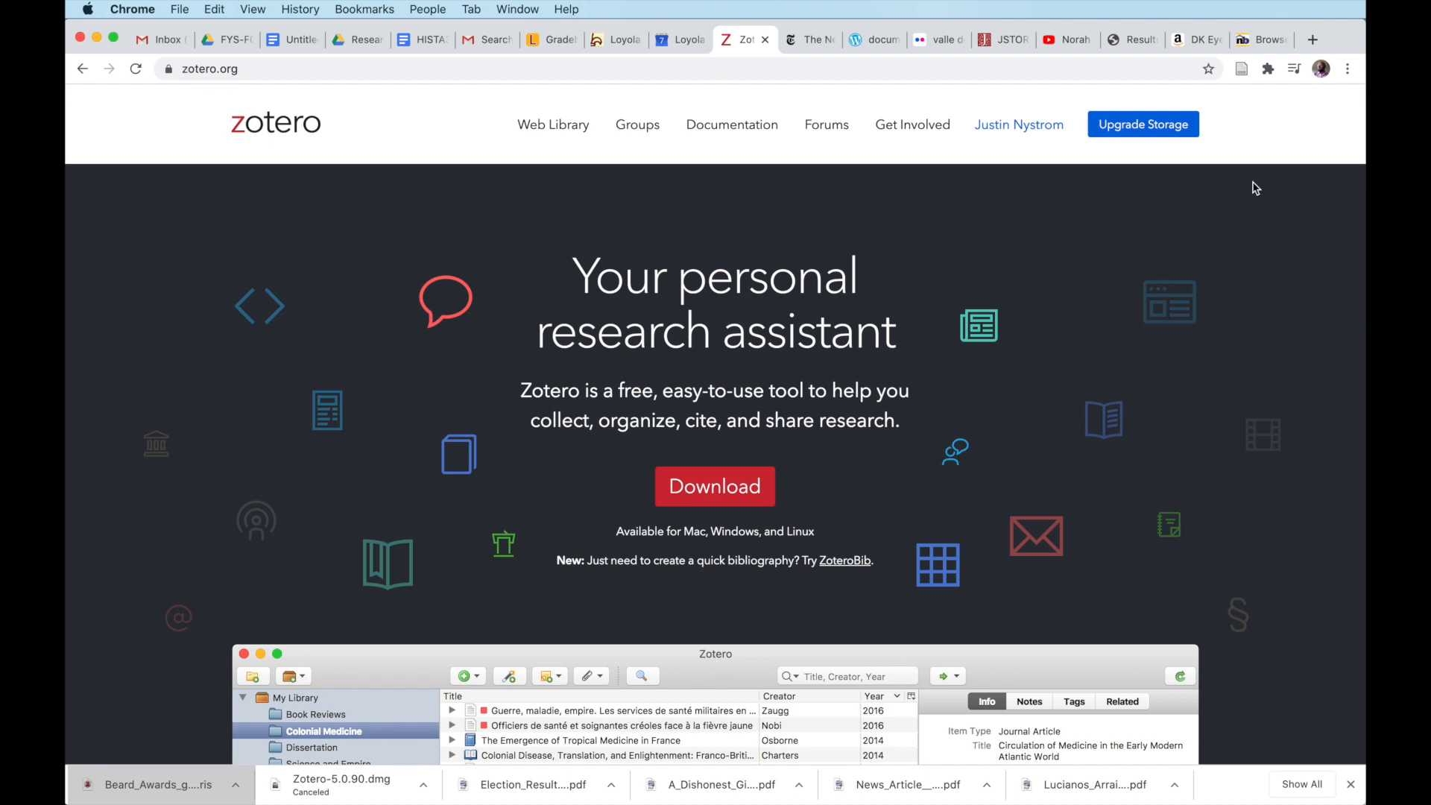
left_click(1242, 71)
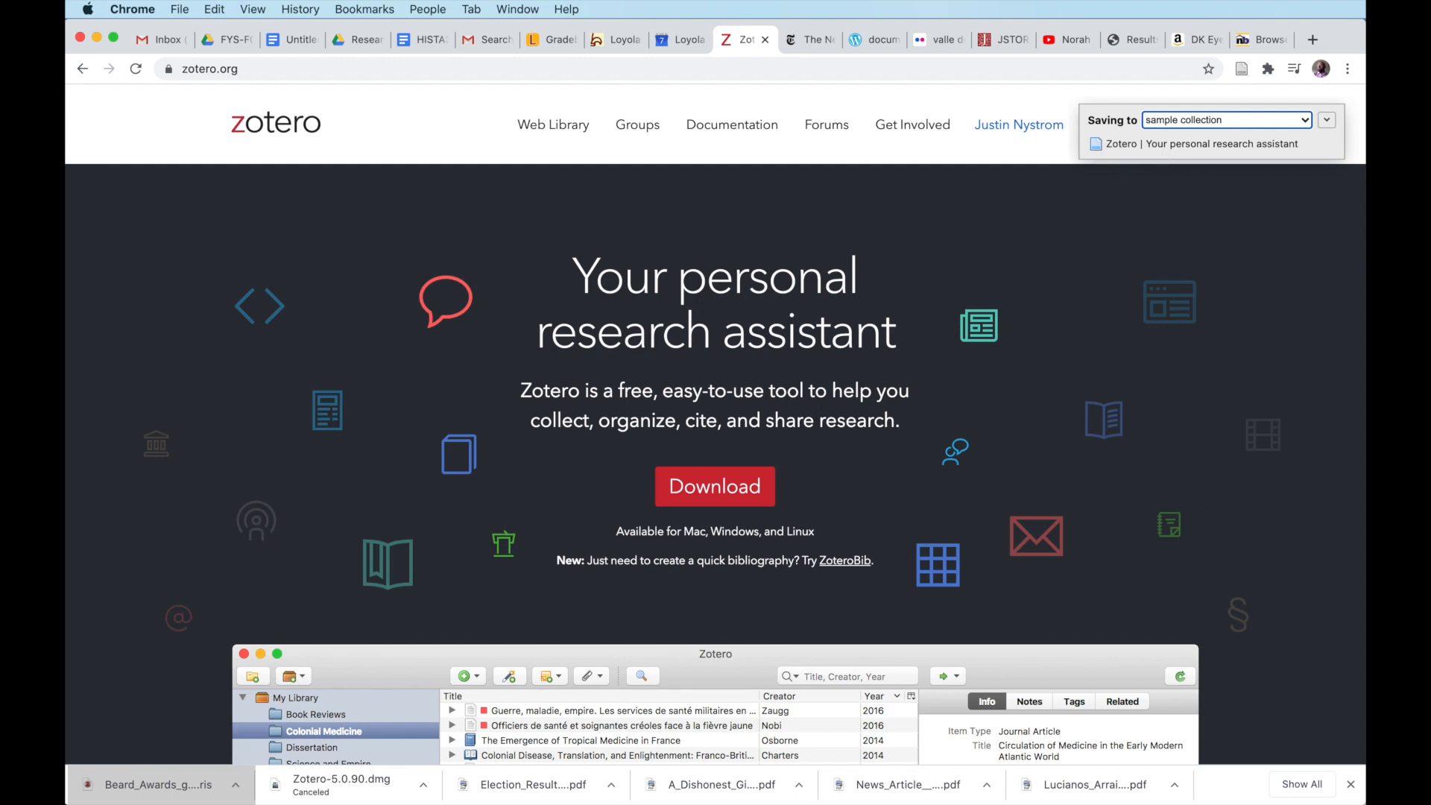
Switch to Zotero and examine the title, author and other metadata fields of the saved web page item
key("super+Tab")
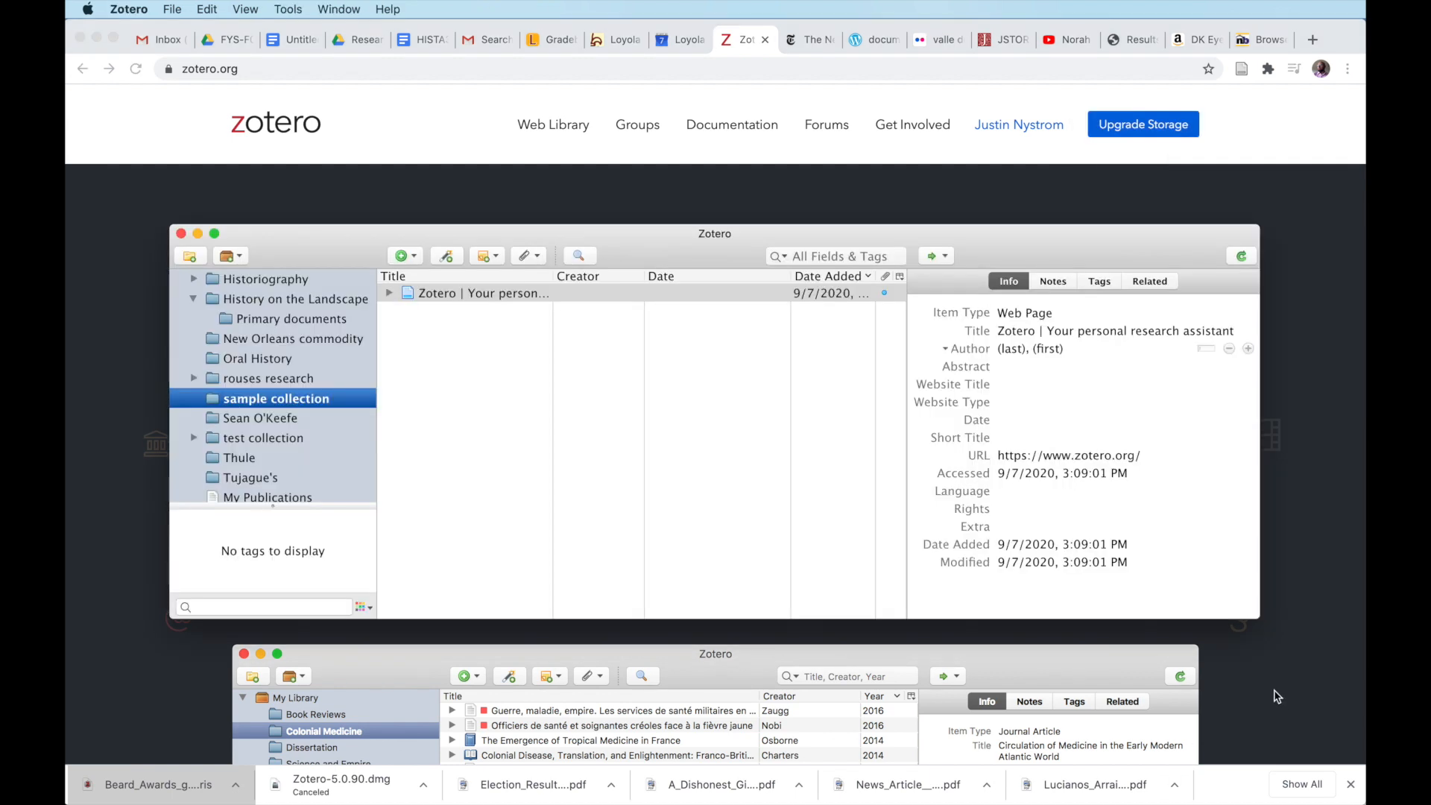
left_click(436, 295)
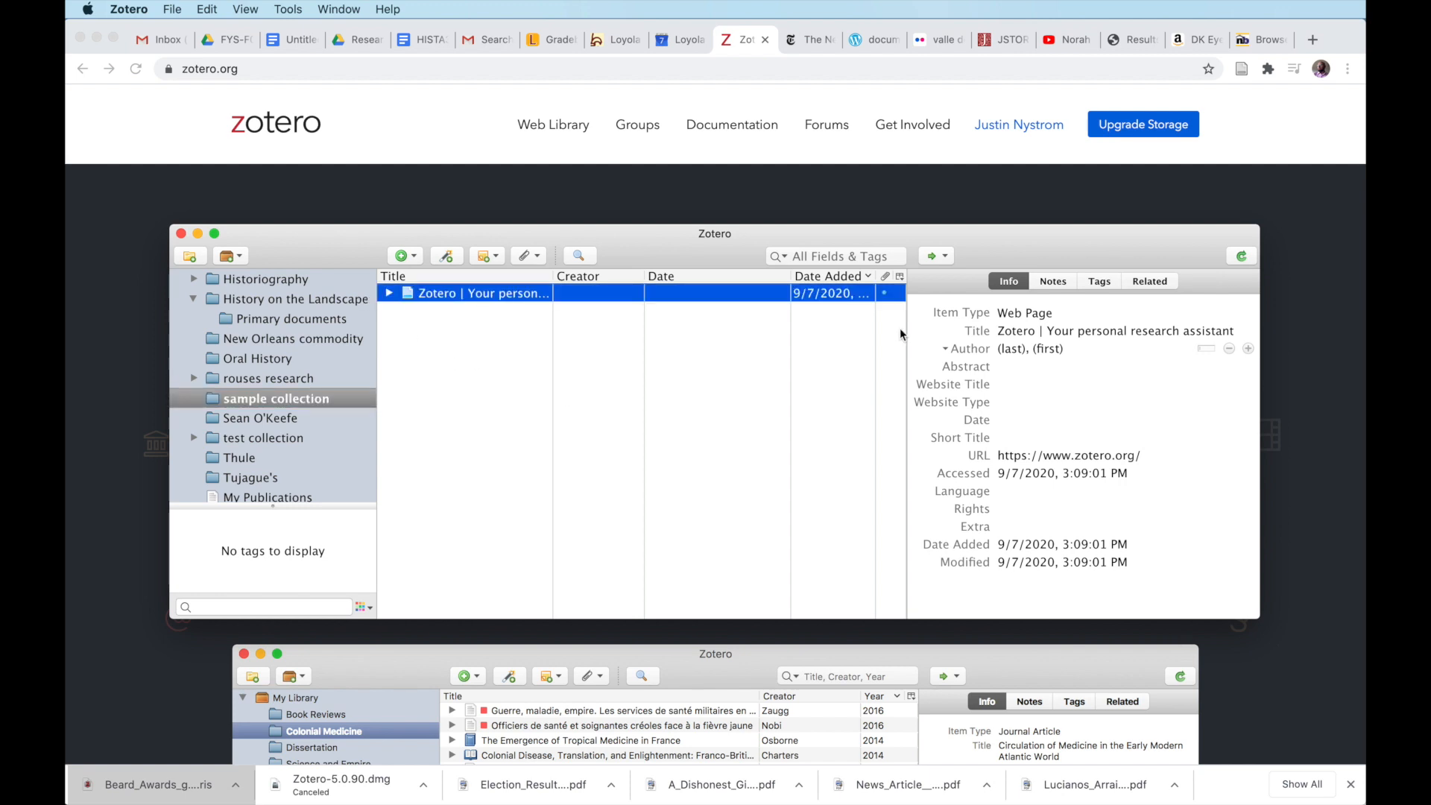
left_click(1025, 328)
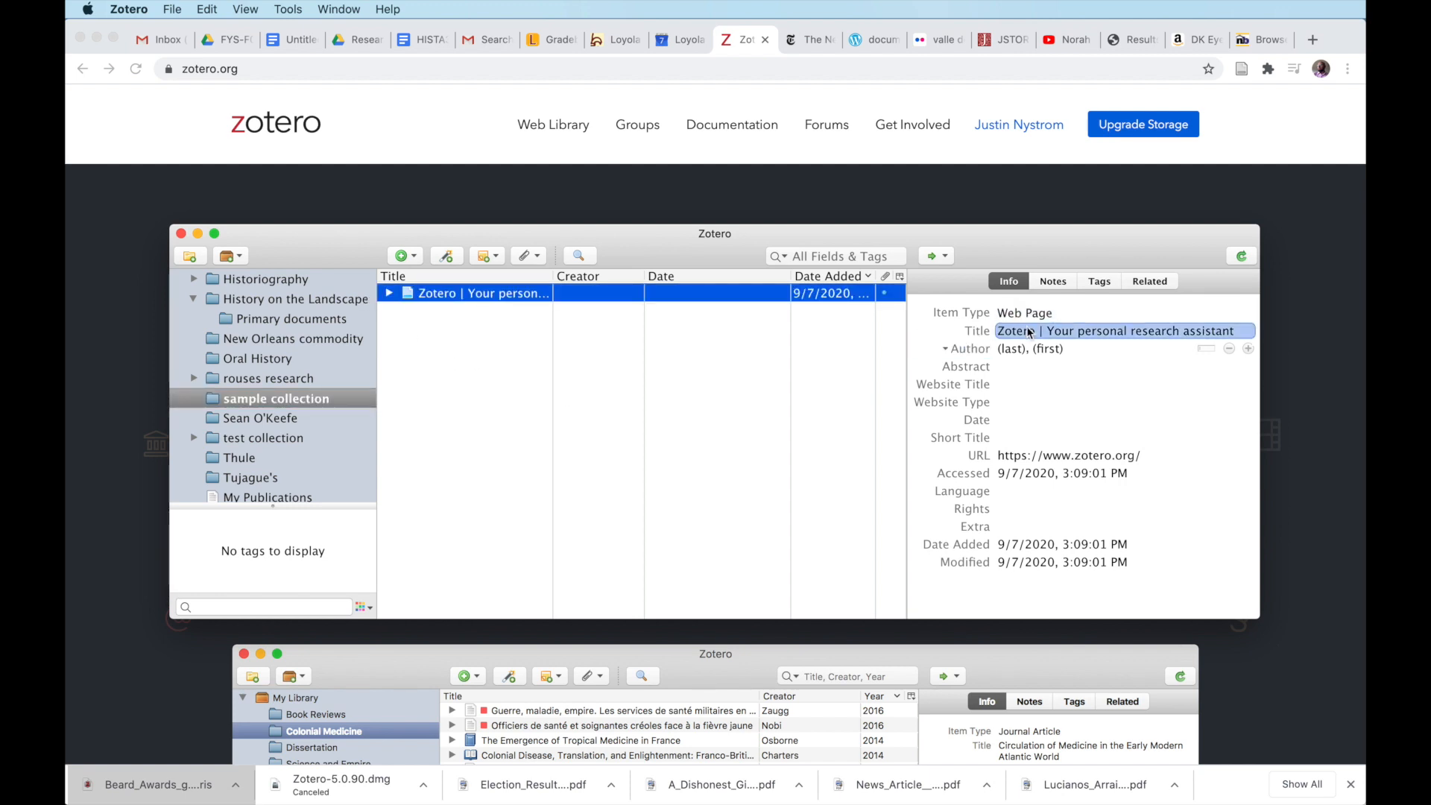
key("Tab")
key("Tab")
key("Tab")
key("Tab")
key("Tab")
key("Tab")
key("Tab")
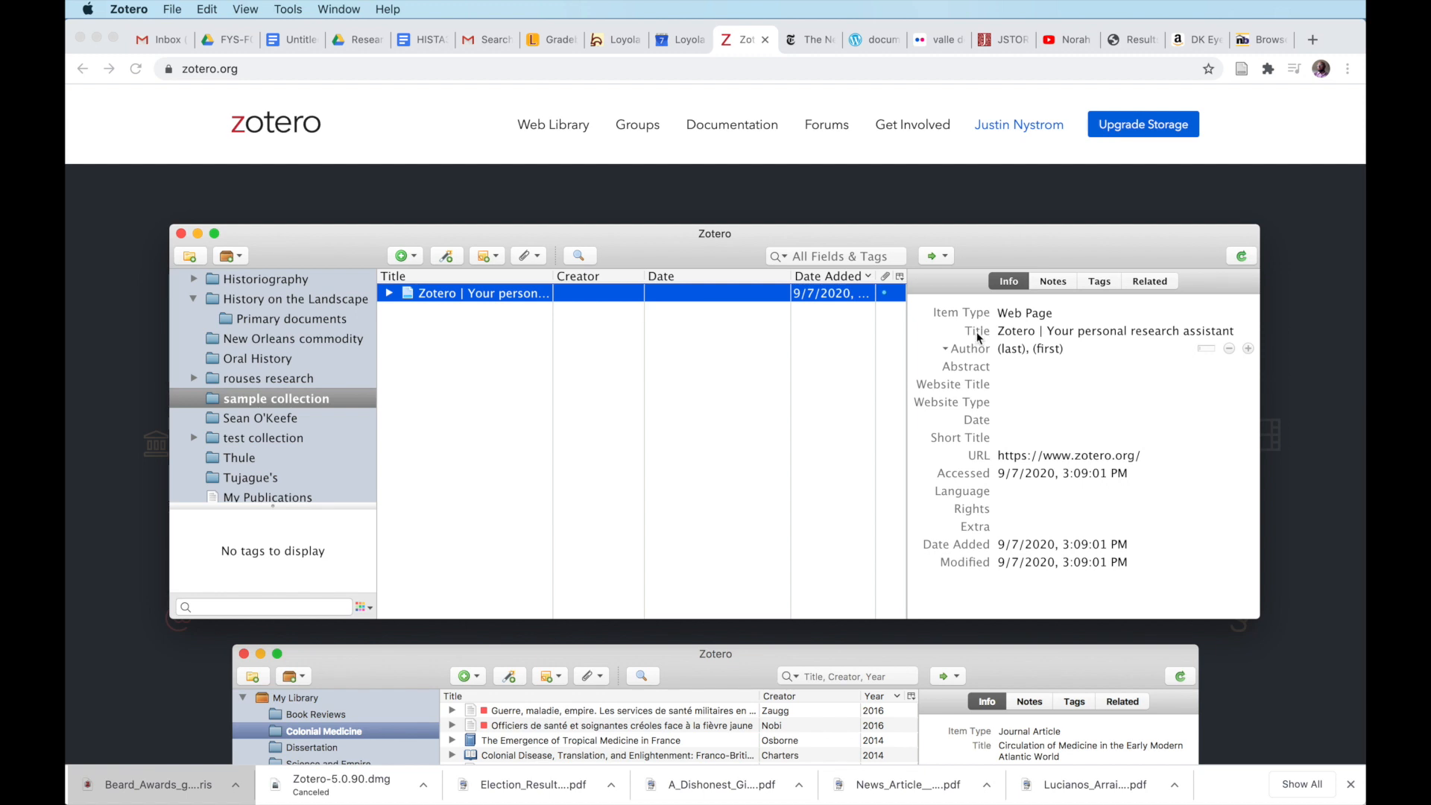
left_click(1024, 337)
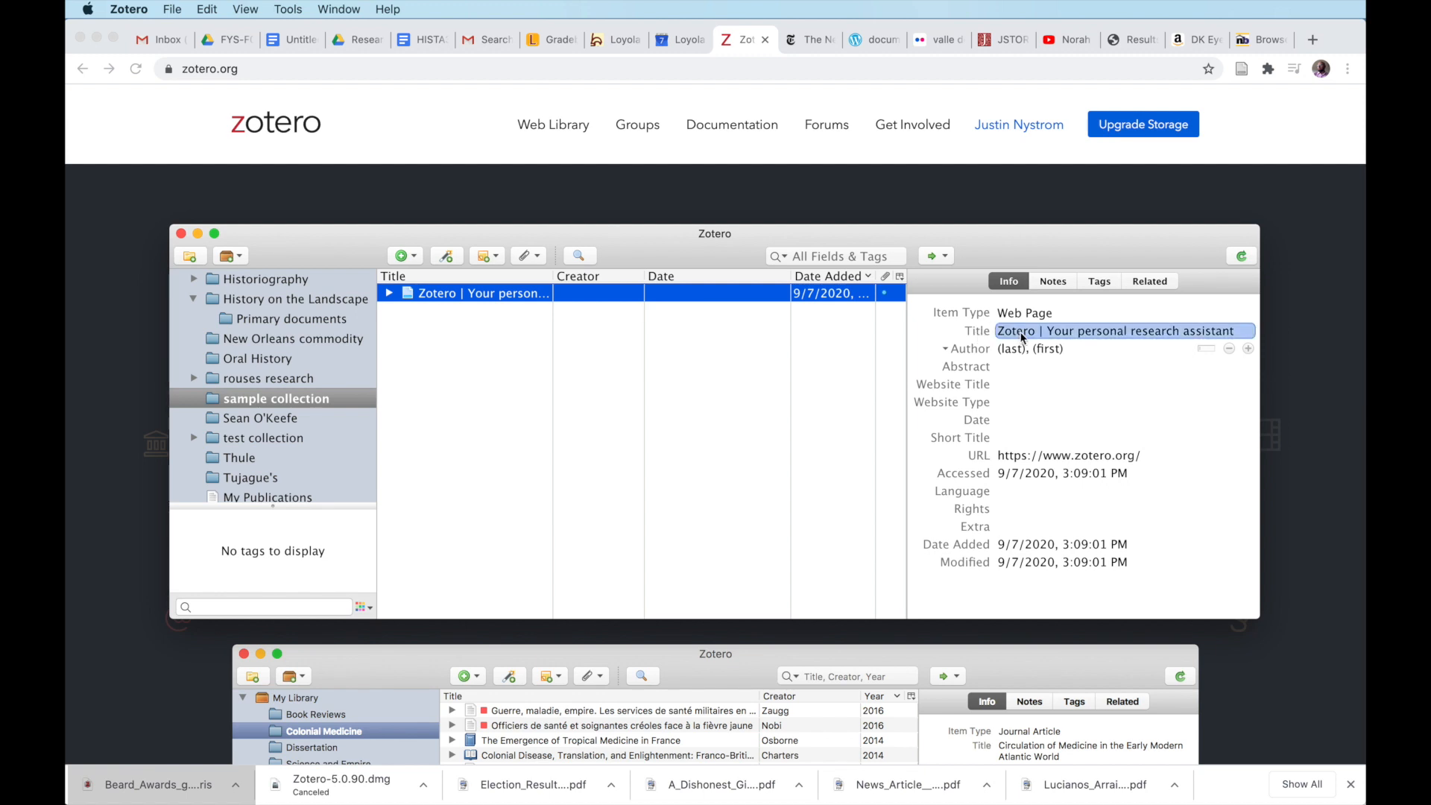
left_click(979, 337)
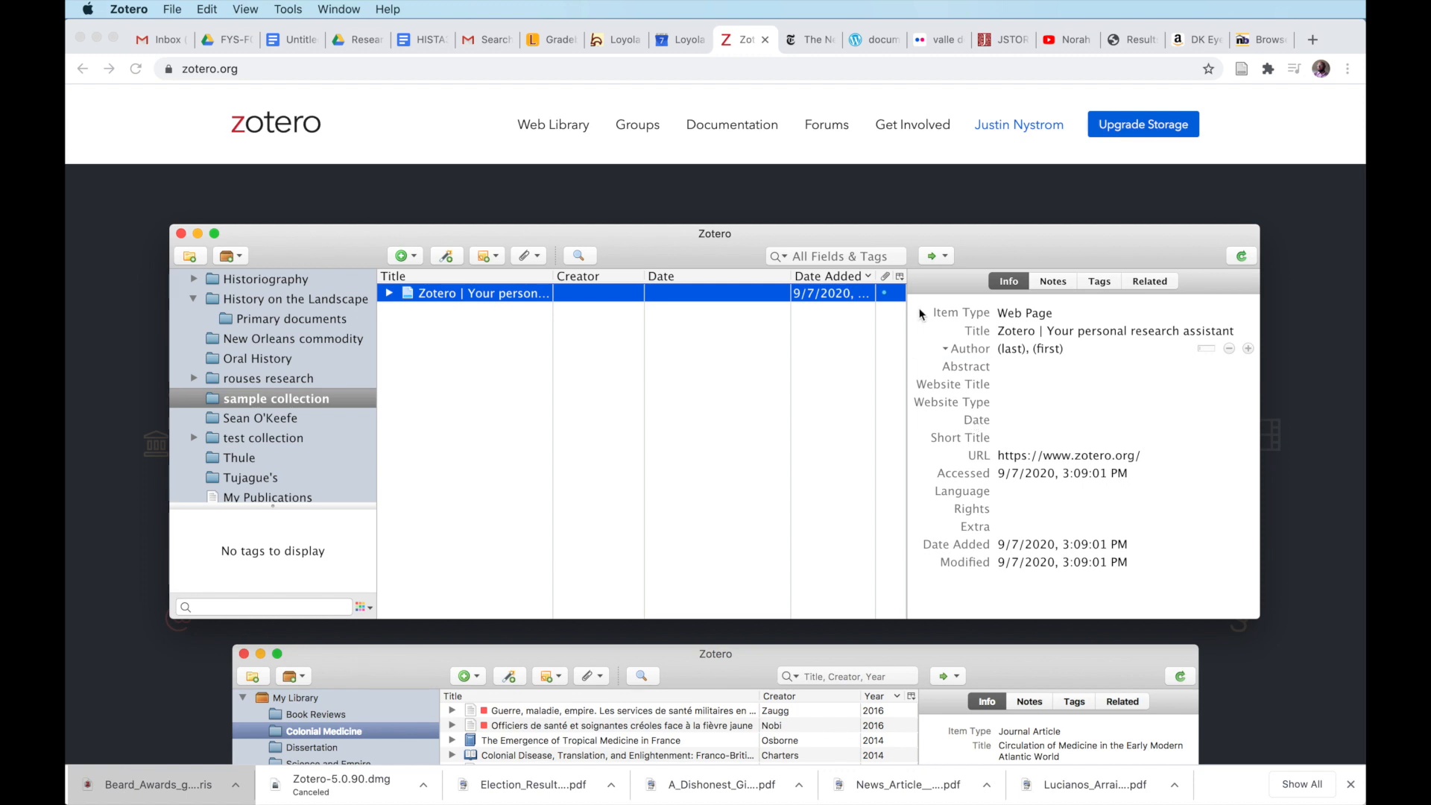
Switch to Chrome, bring up the open New York Times home page and look through its headlines
left_click(942, 200)
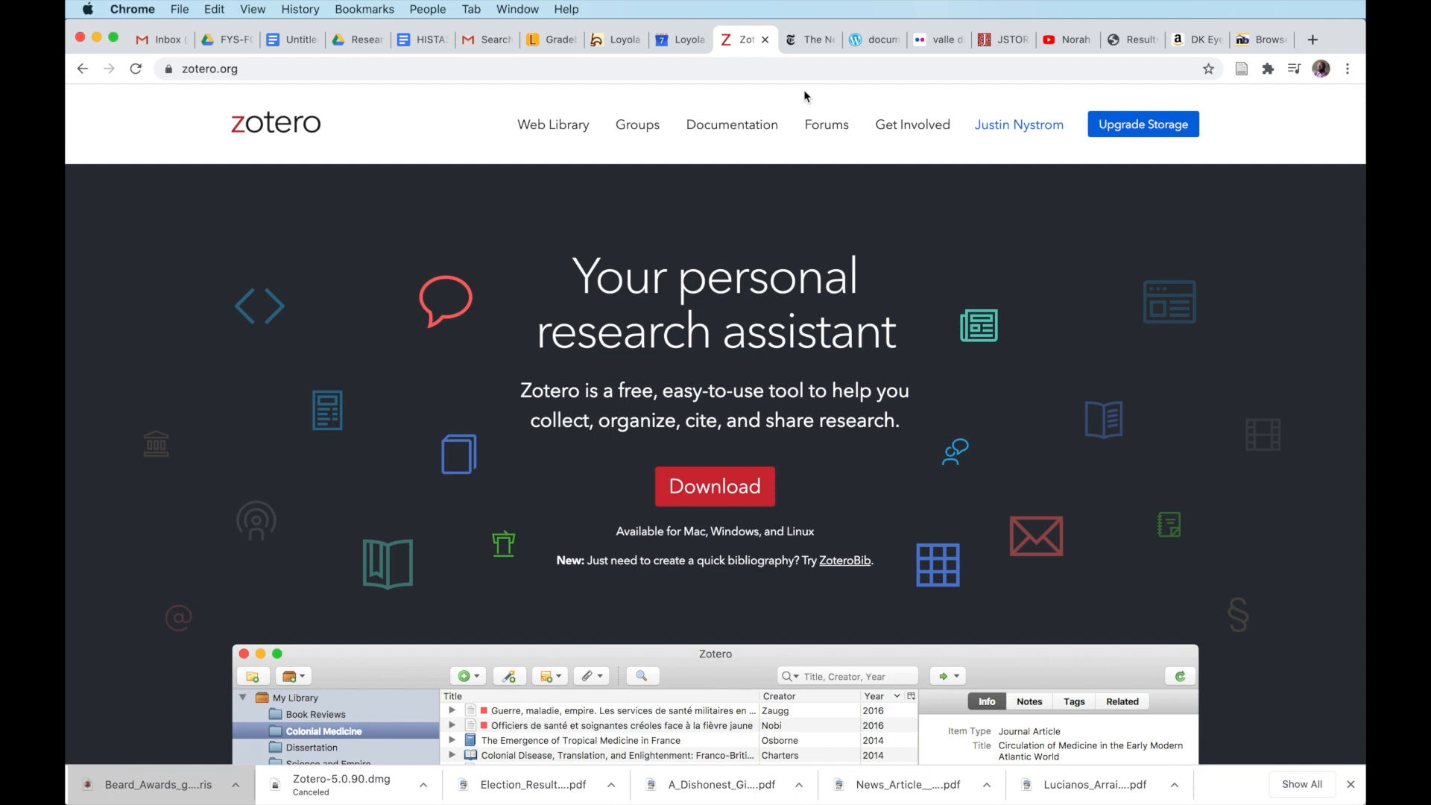
left_click(814, 42)
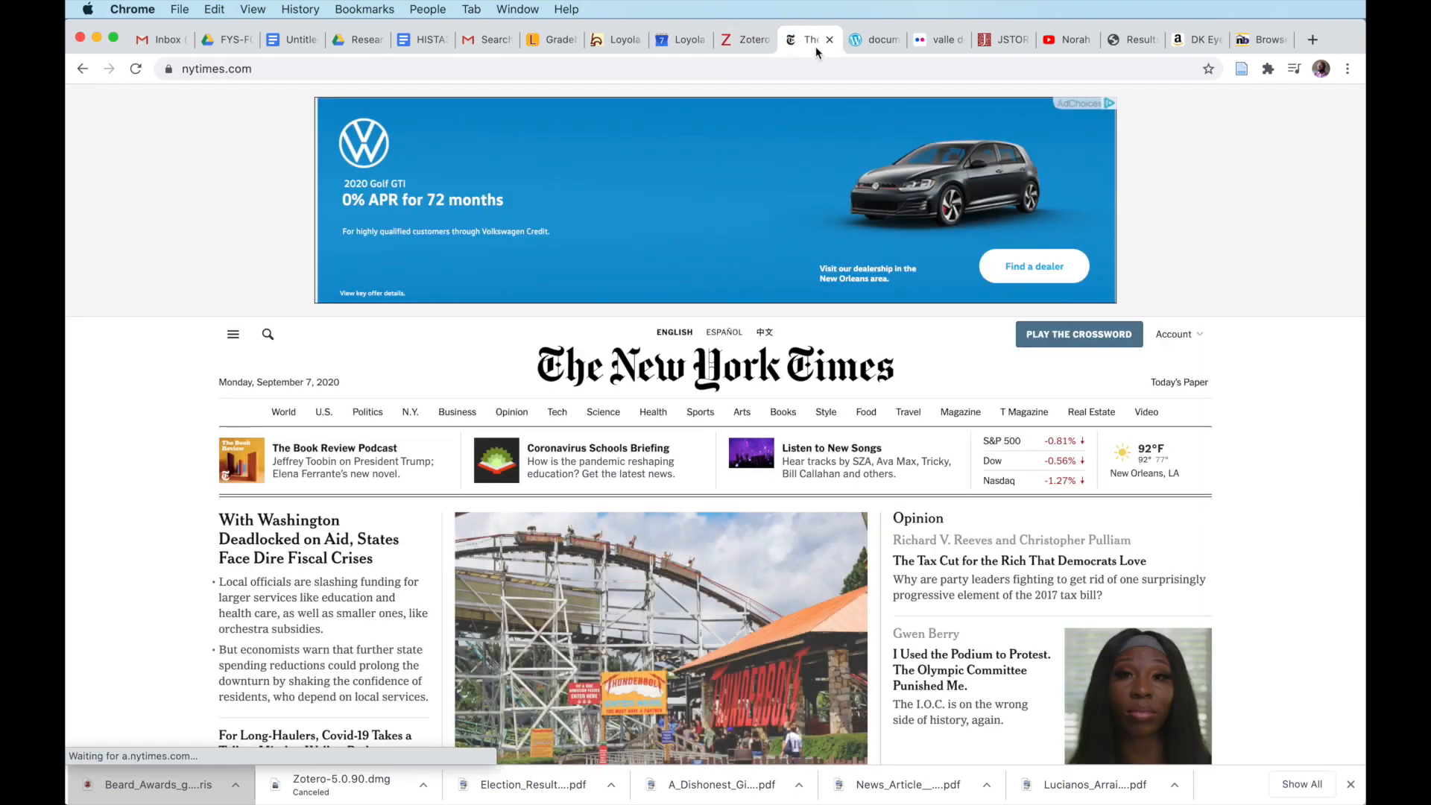
scroll(1191, 188, "down", 4)
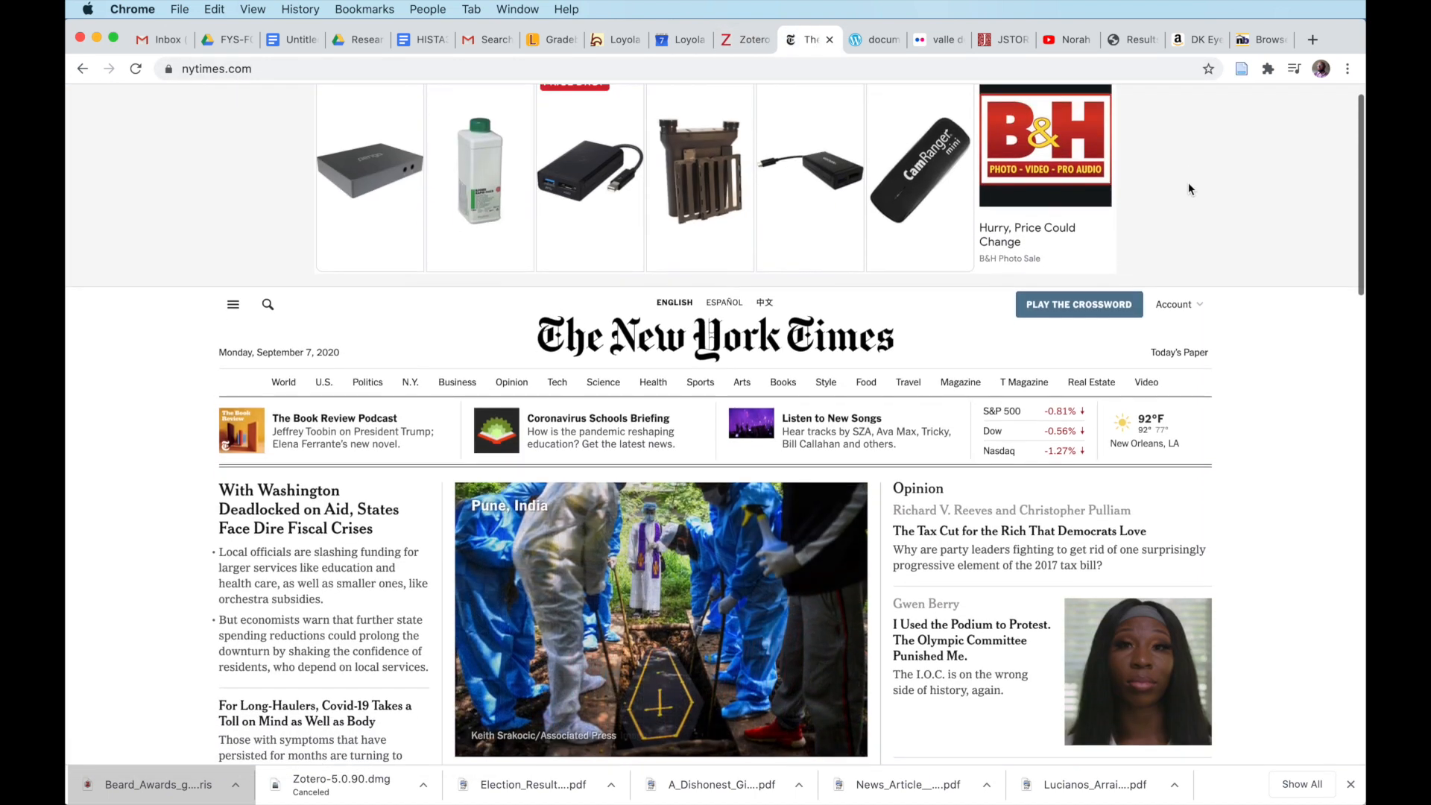
scroll(1260, 246, "down", 4)
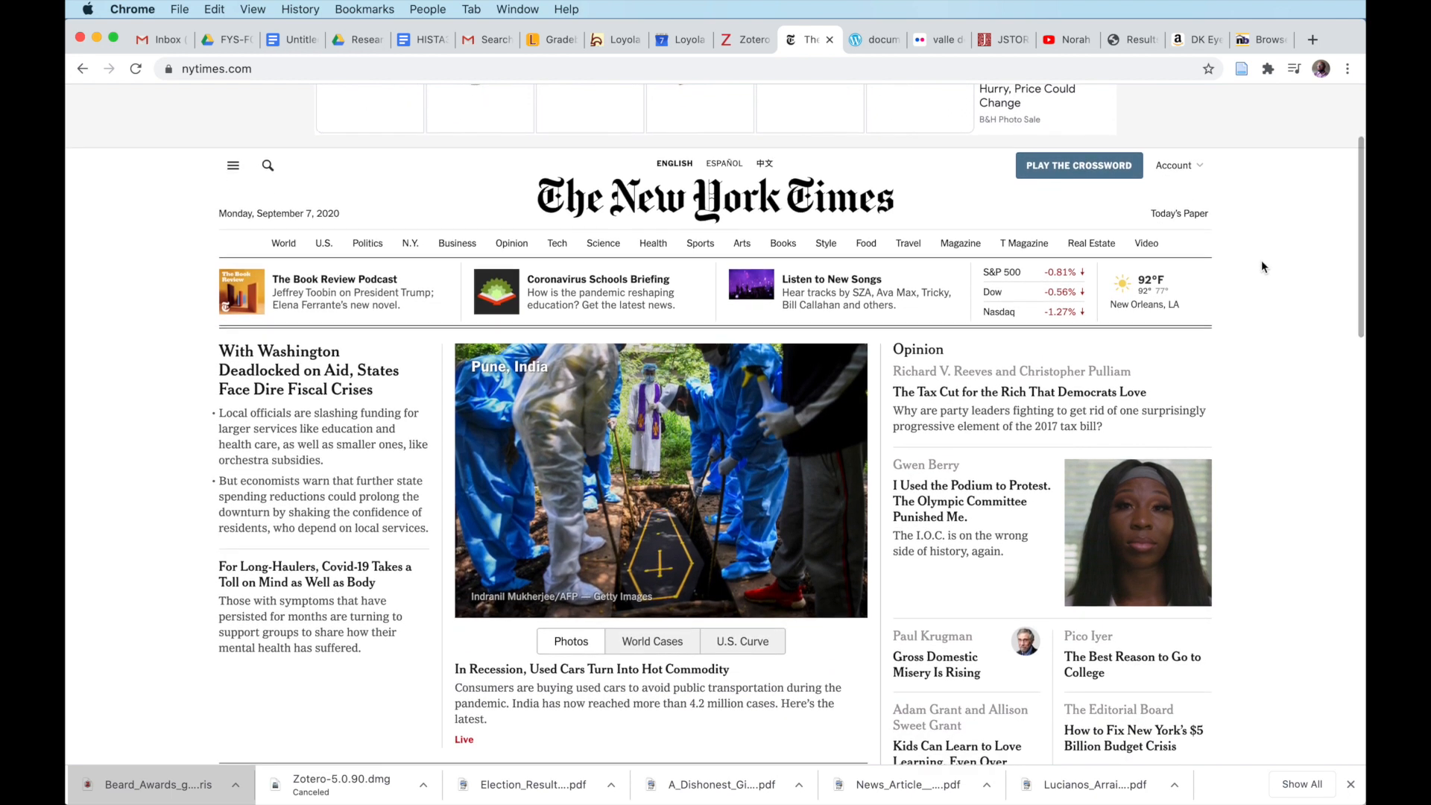
scroll(1260, 267, "down", 5)
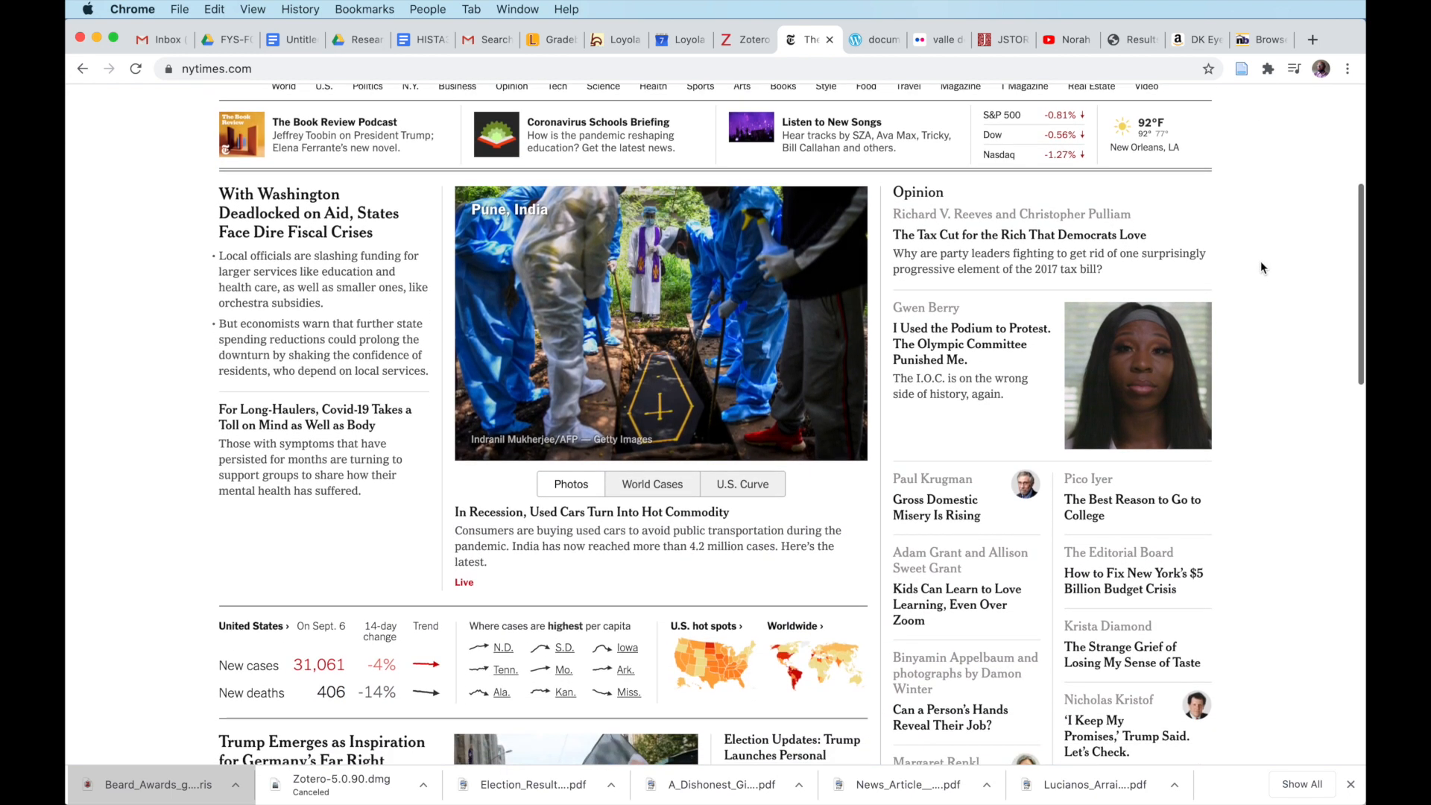
scroll(1261, 266, "down", 2)
scroll(1261, 267, "up", 3)
scroll(1261, 265, "up", 3)
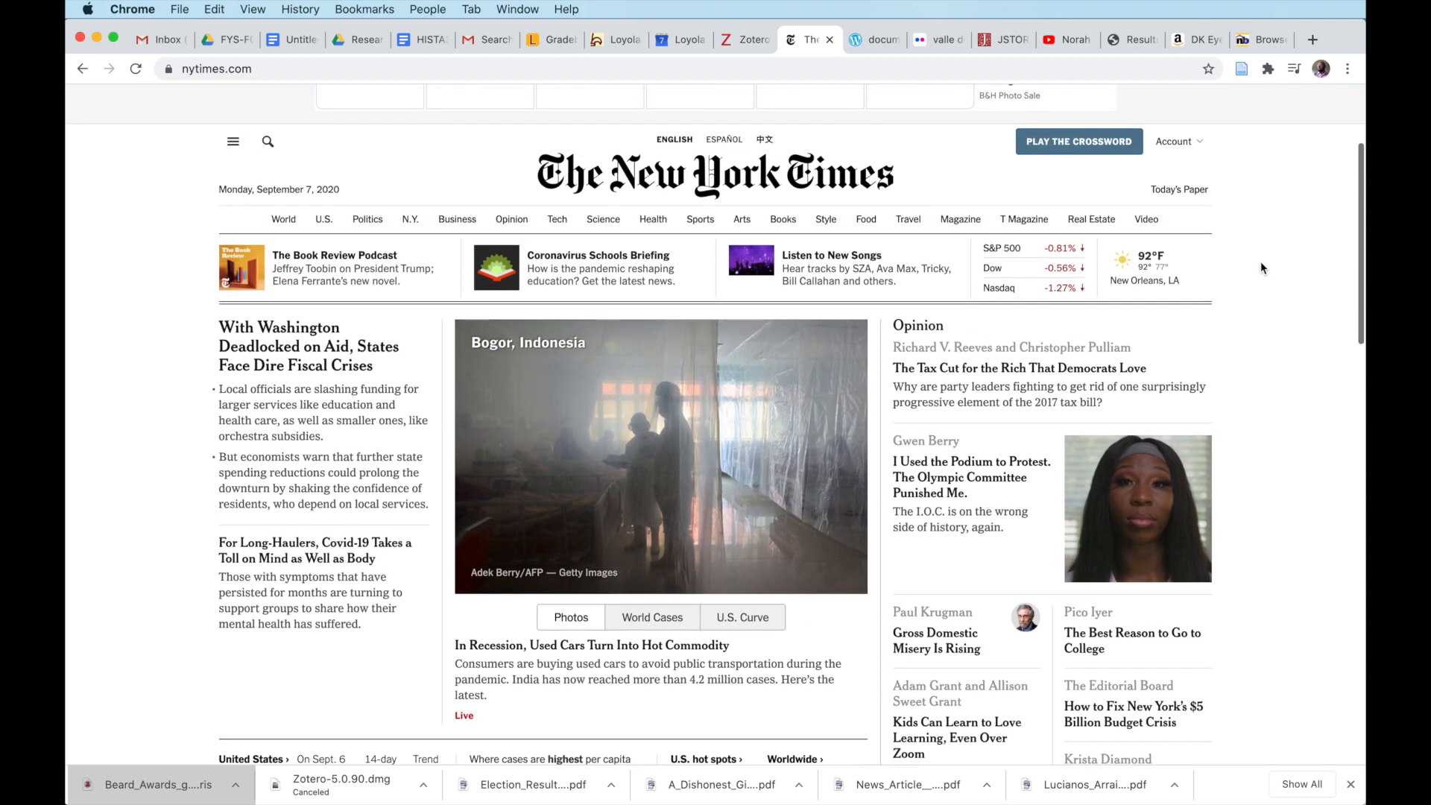
scroll(1261, 266, "down", 8)
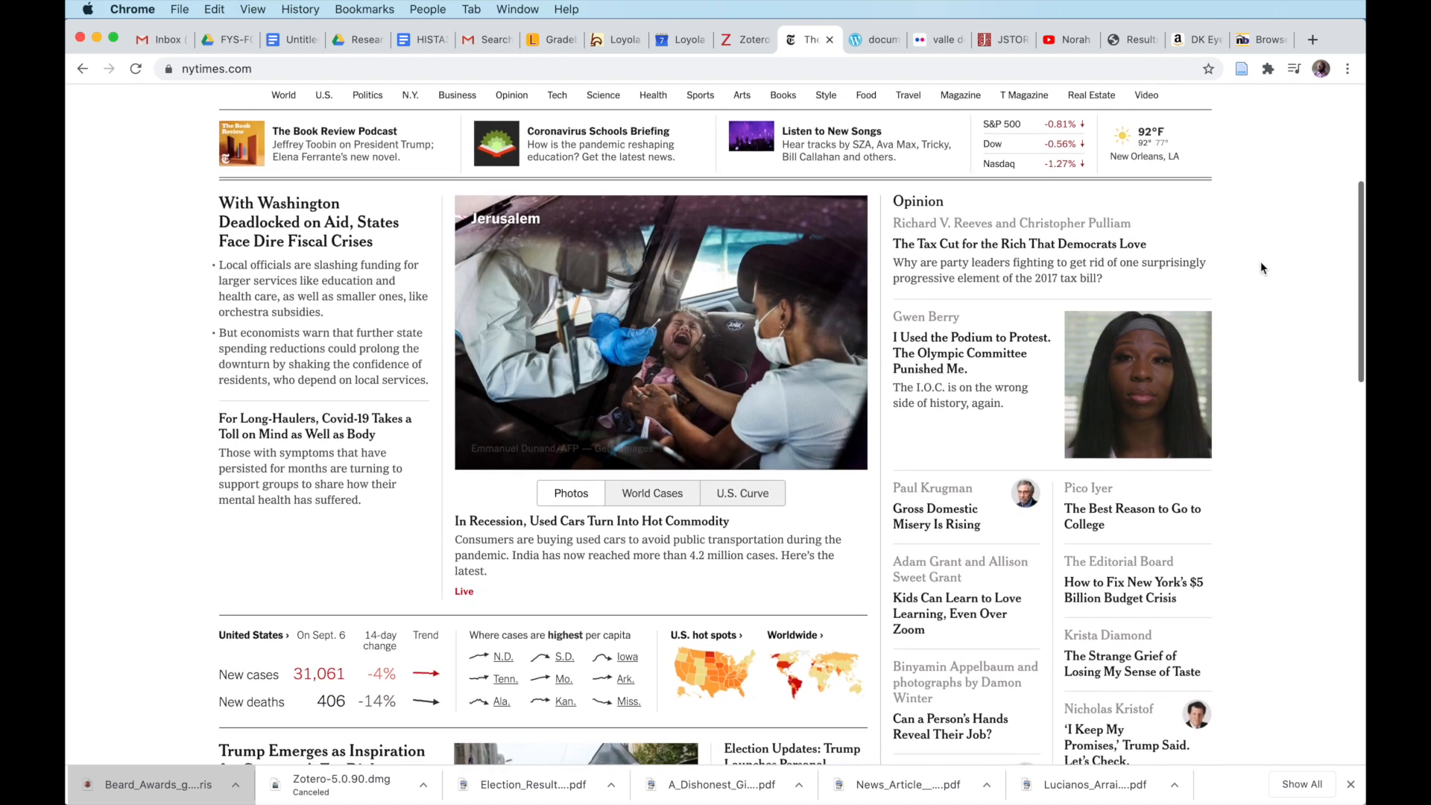
scroll(1261, 266, "down", 9)
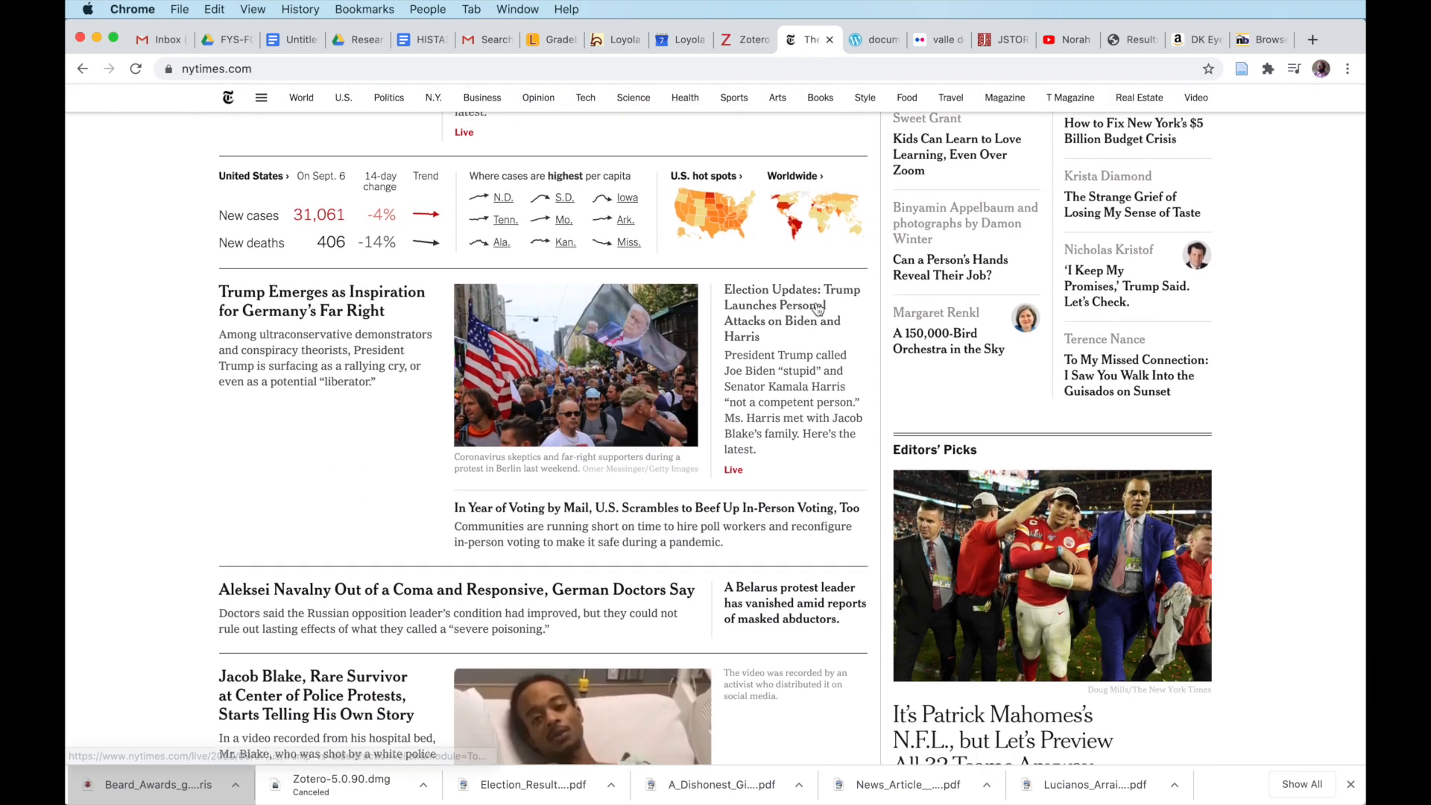
scroll(823, 315, "up", 6)
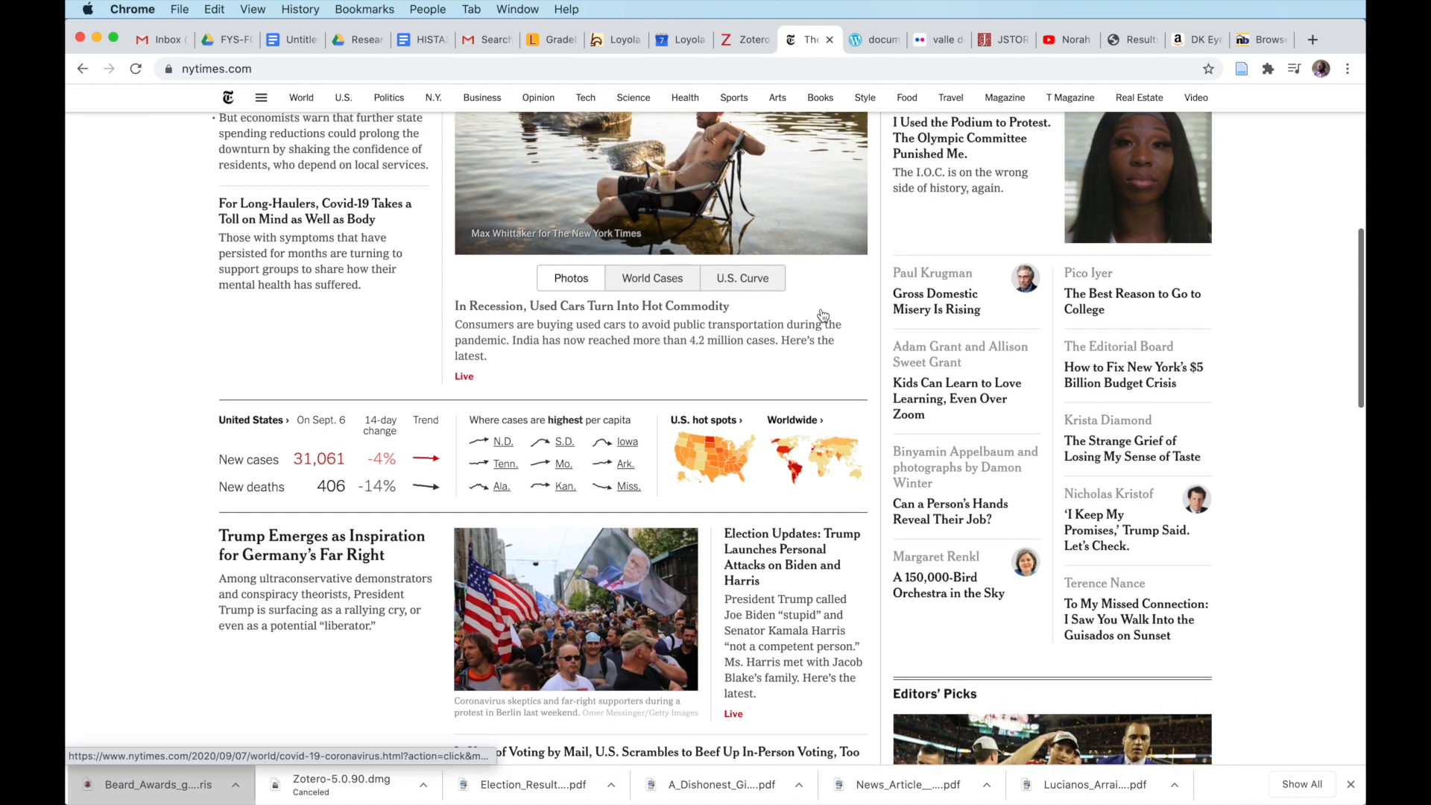
scroll(823, 315, "down", 4)
scroll(823, 315, "down", 7)
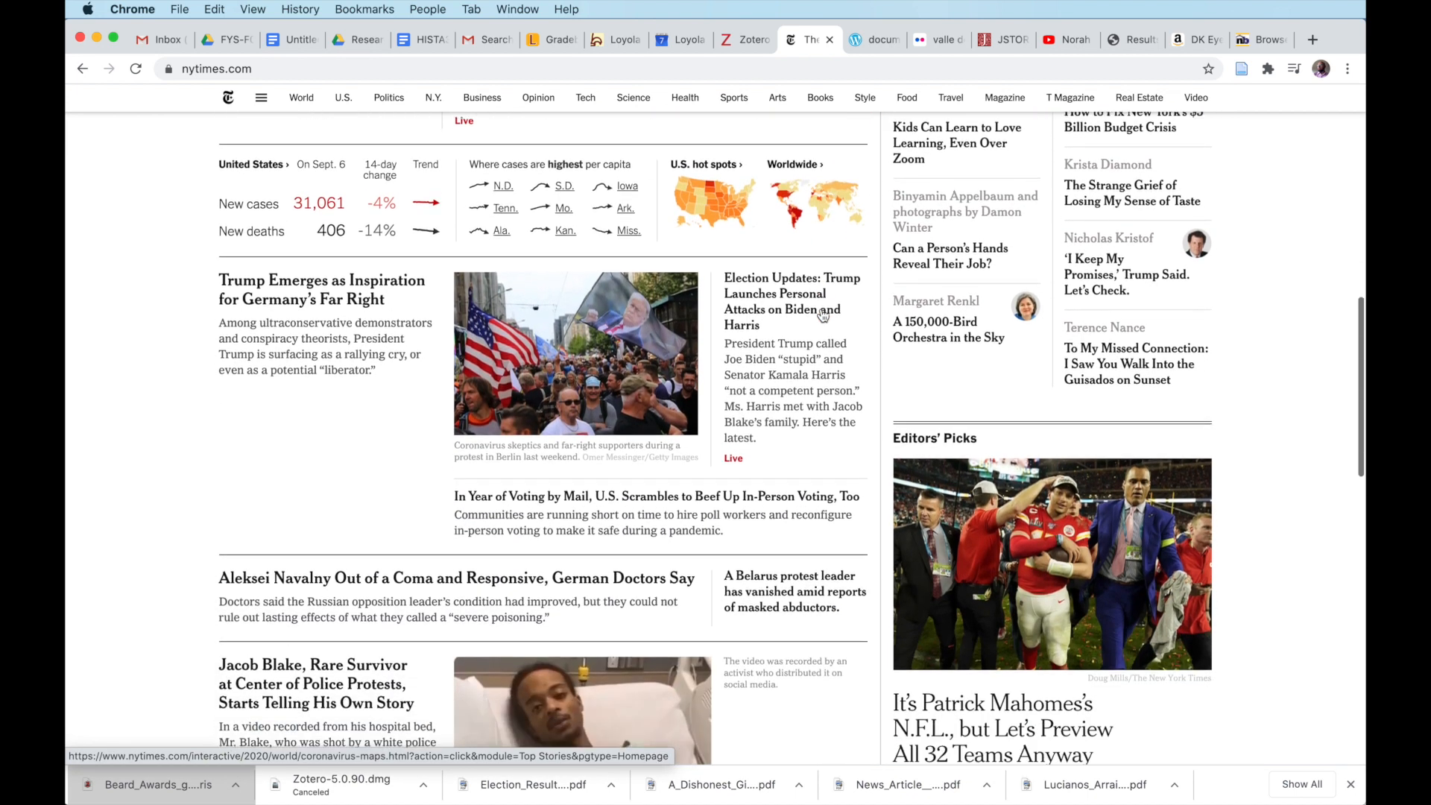
Open the article "Jacob Blake, Rare Survivor at Center of Police Protests, Starts Telling His Own Story" from the New York Times home page
scroll(823, 315, "down", 7)
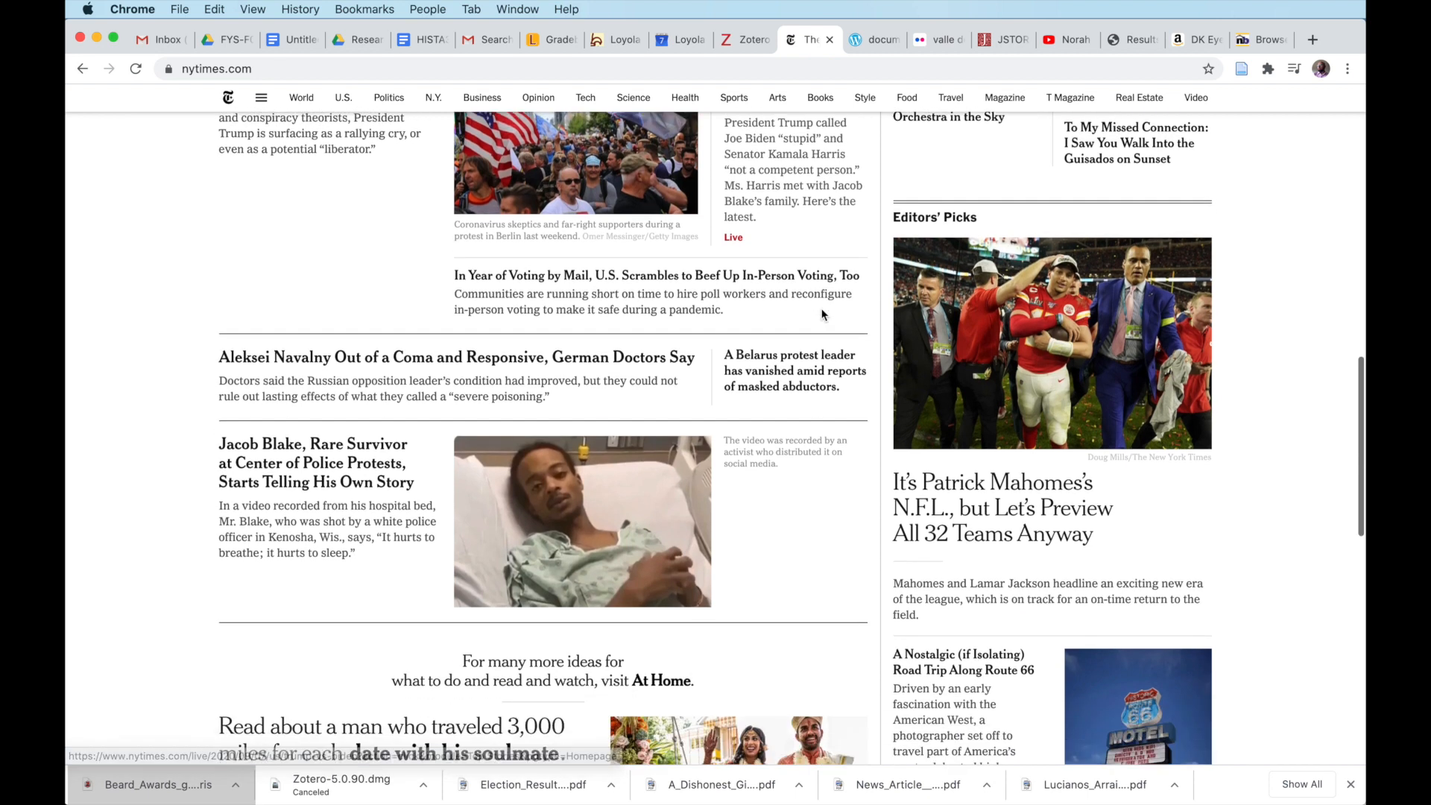
scroll(823, 315, "down", 5)
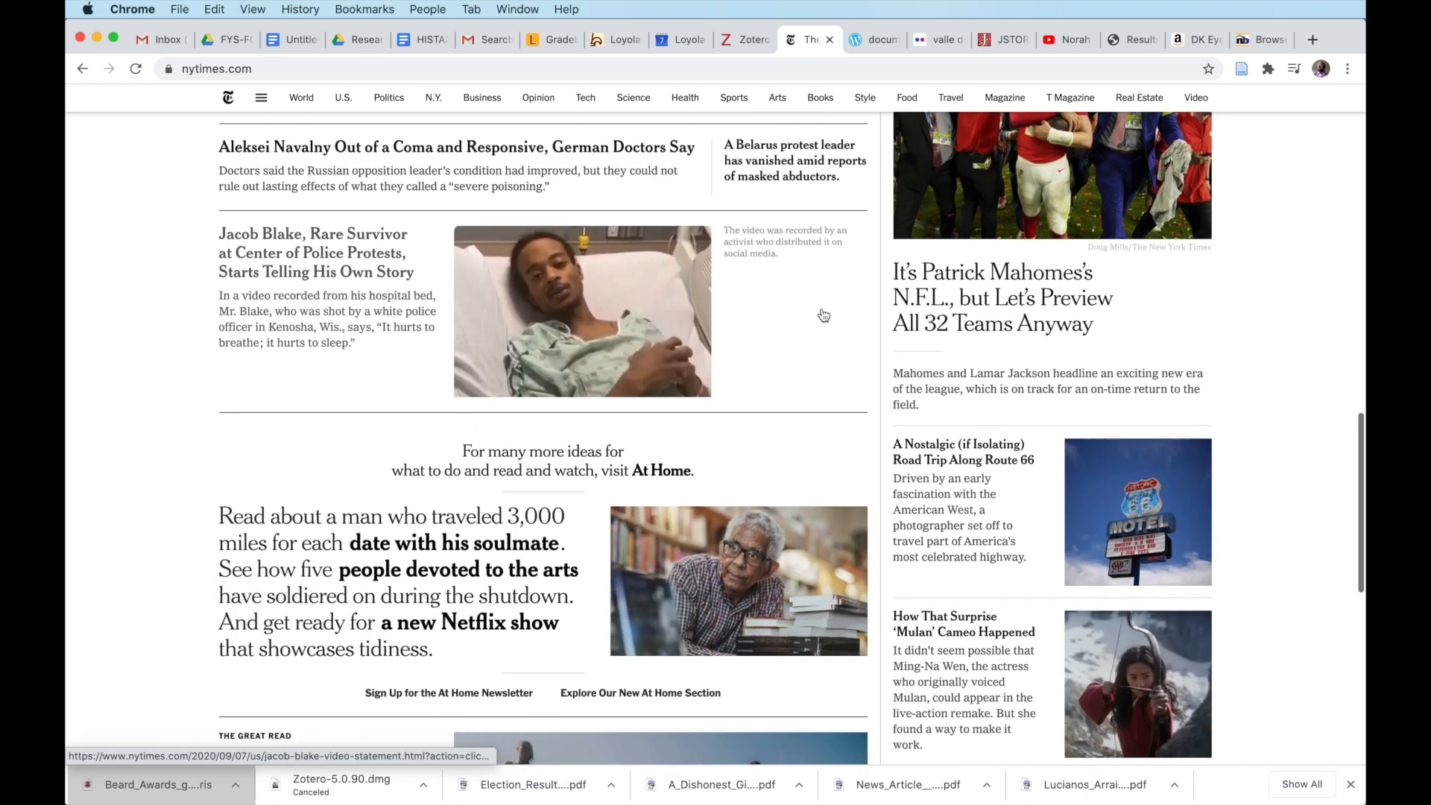
scroll(823, 315, "up", 4)
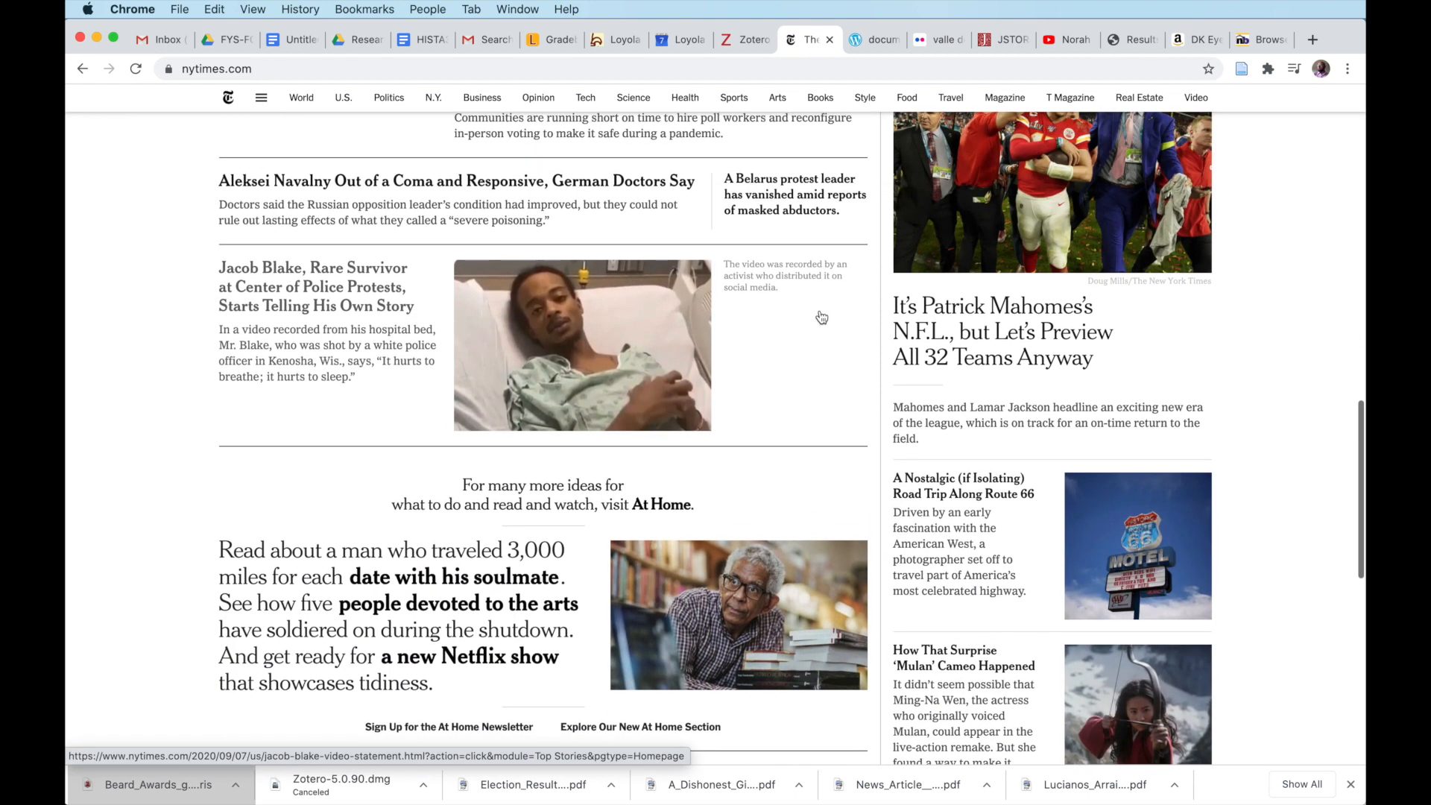
left_click(325, 280)
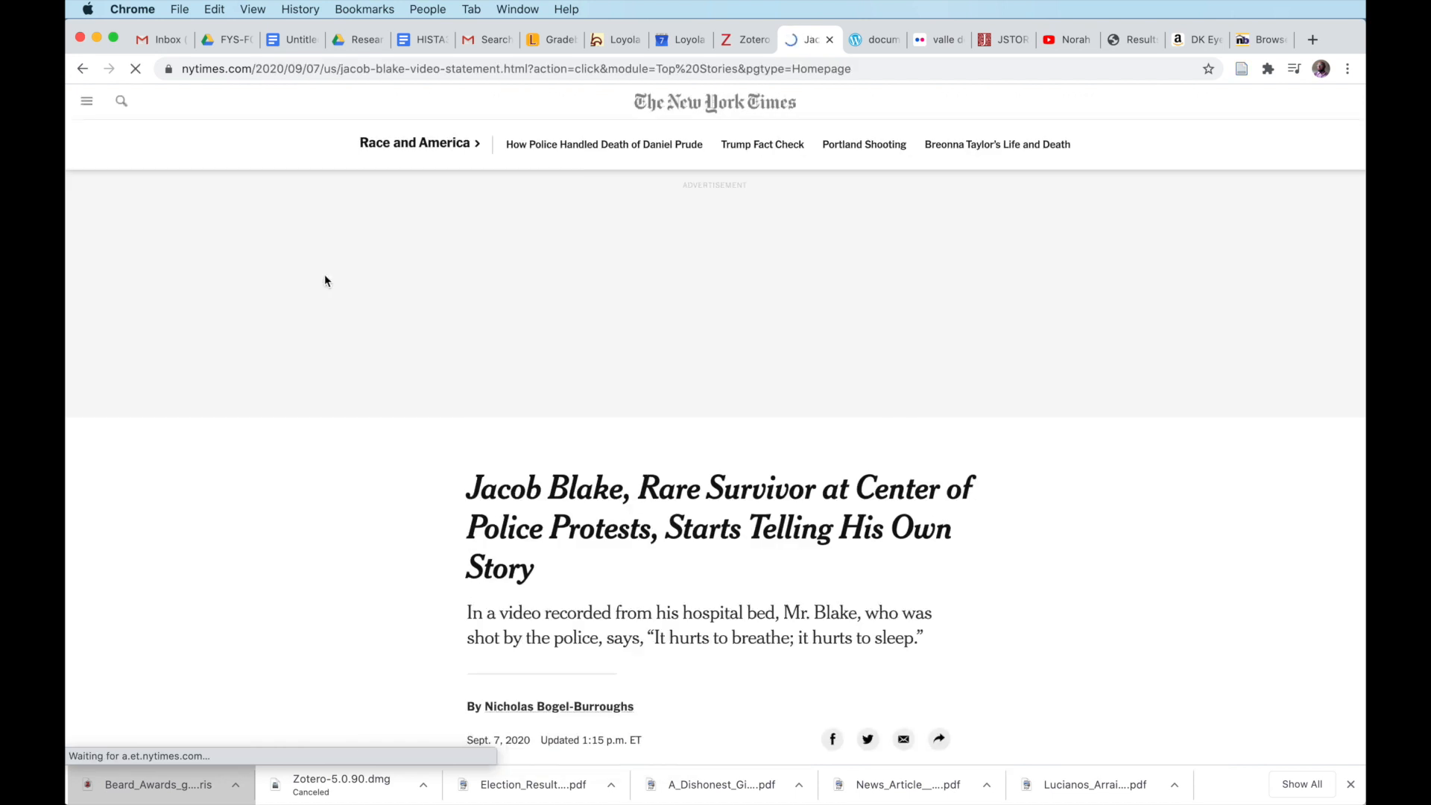
Look over the article's opening and save it to the sample collection with the Zotero Connector
scroll(401, 289, "down", 5)
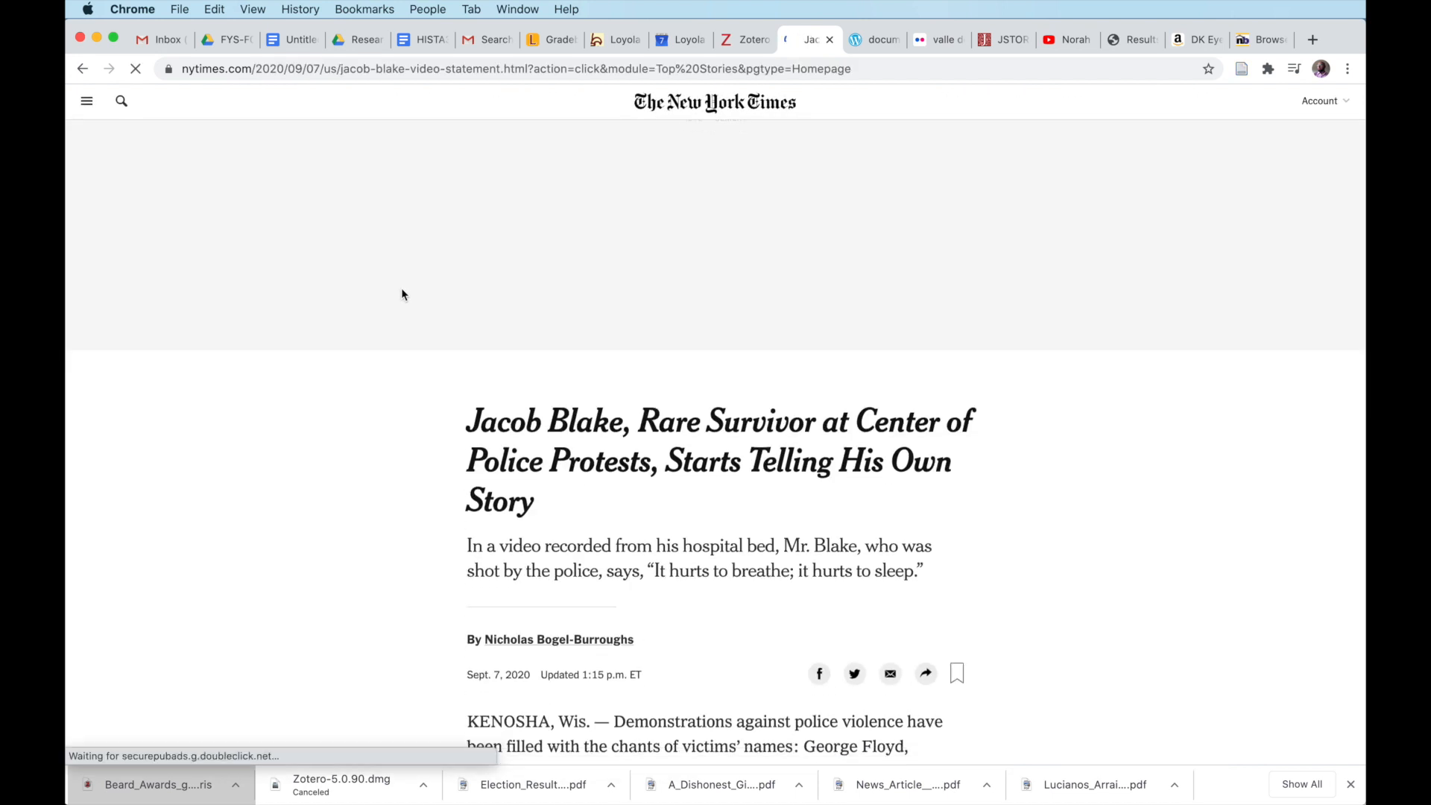
scroll(401, 291, "up", 3)
scroll(411, 363, "down", 2)
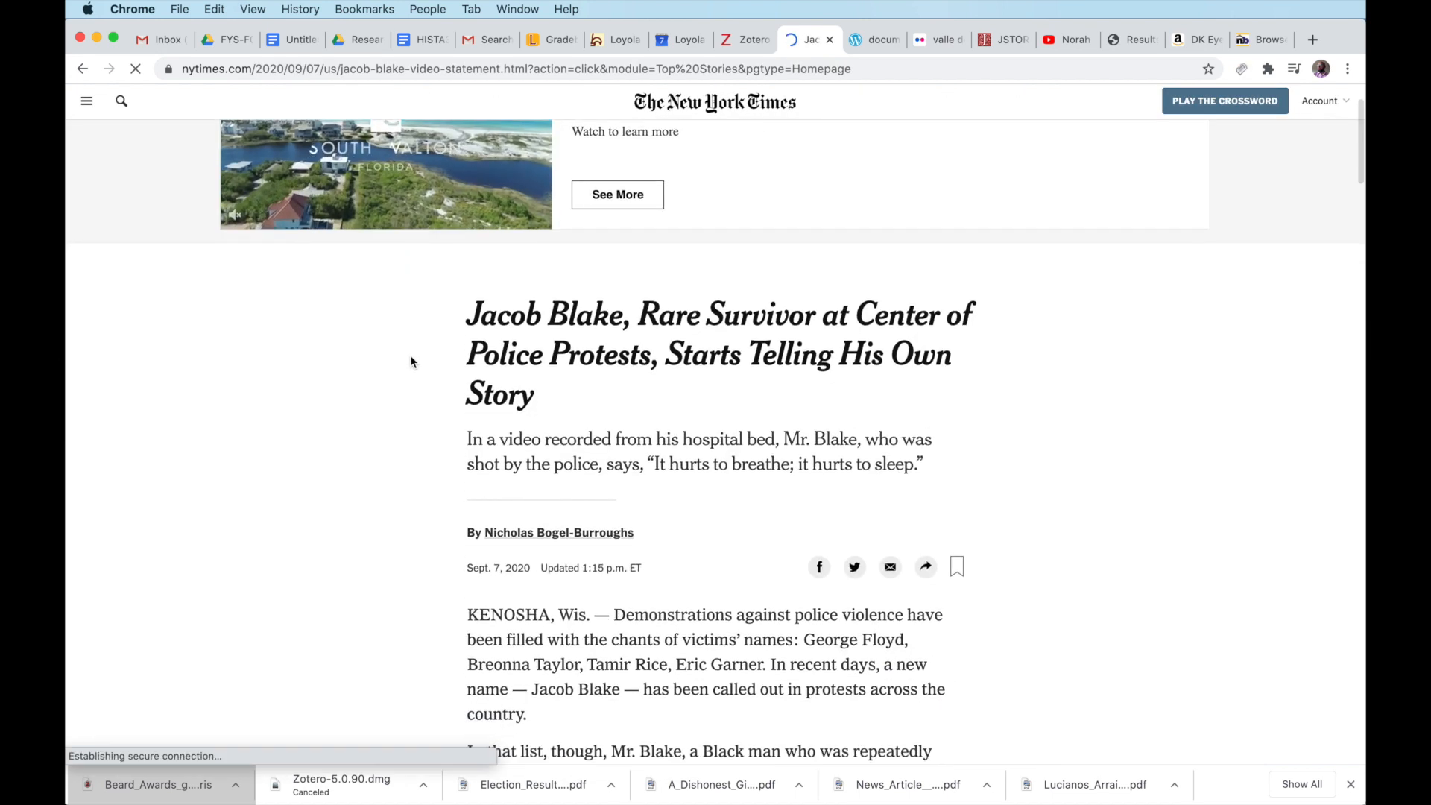
scroll(411, 362, "down", 2)
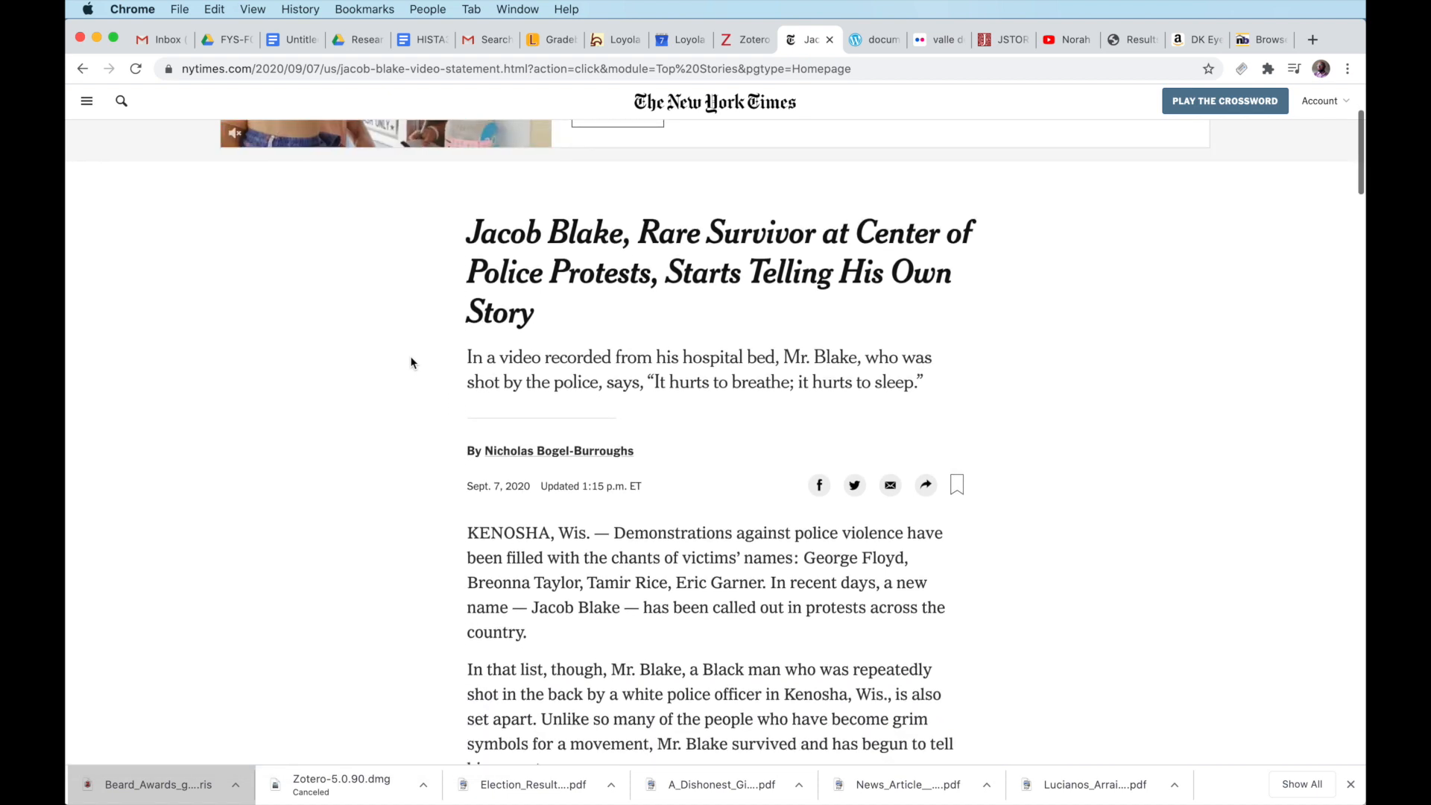
scroll(410, 363, "down", 2)
scroll(410, 363, "up", 2)
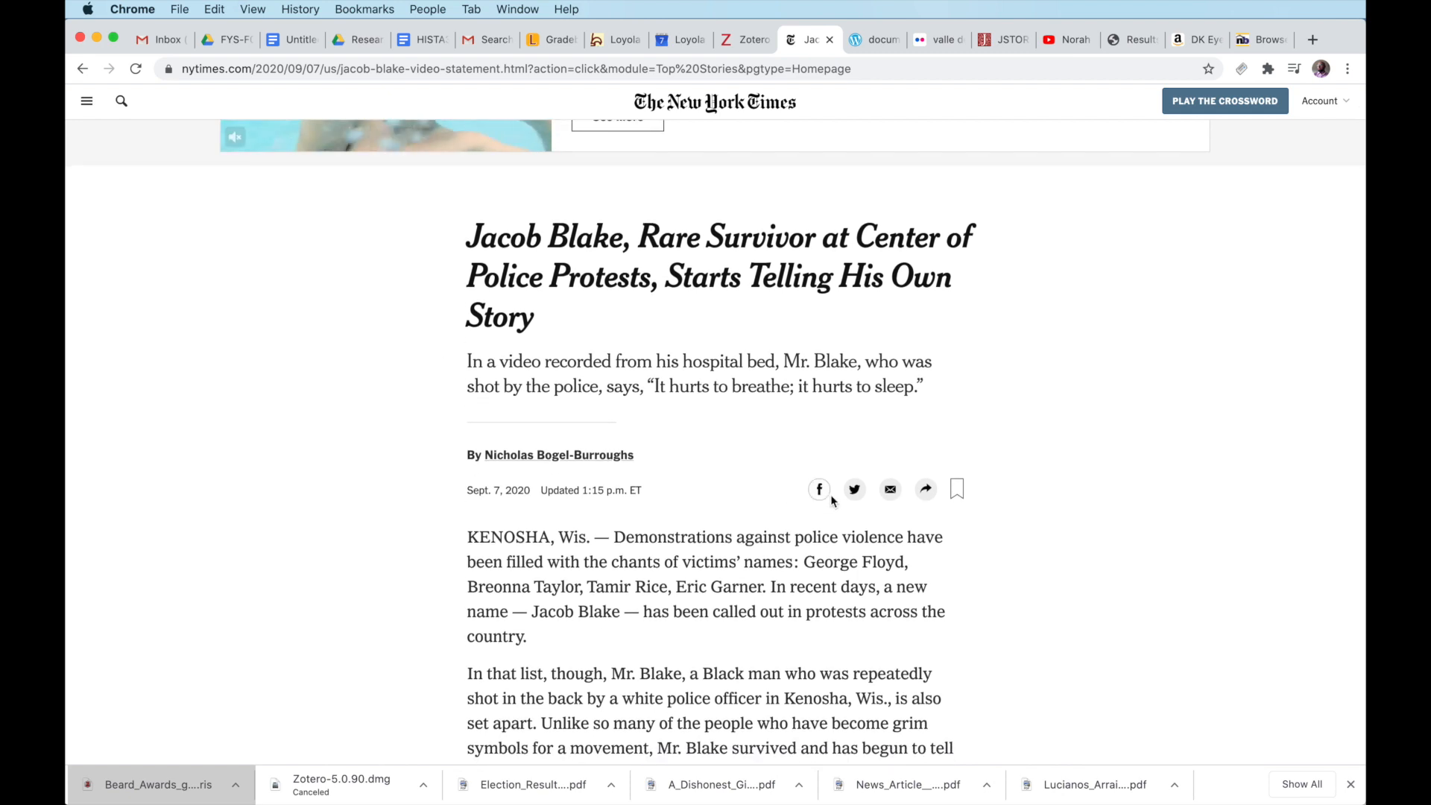
scroll(1028, 493, "up", 1)
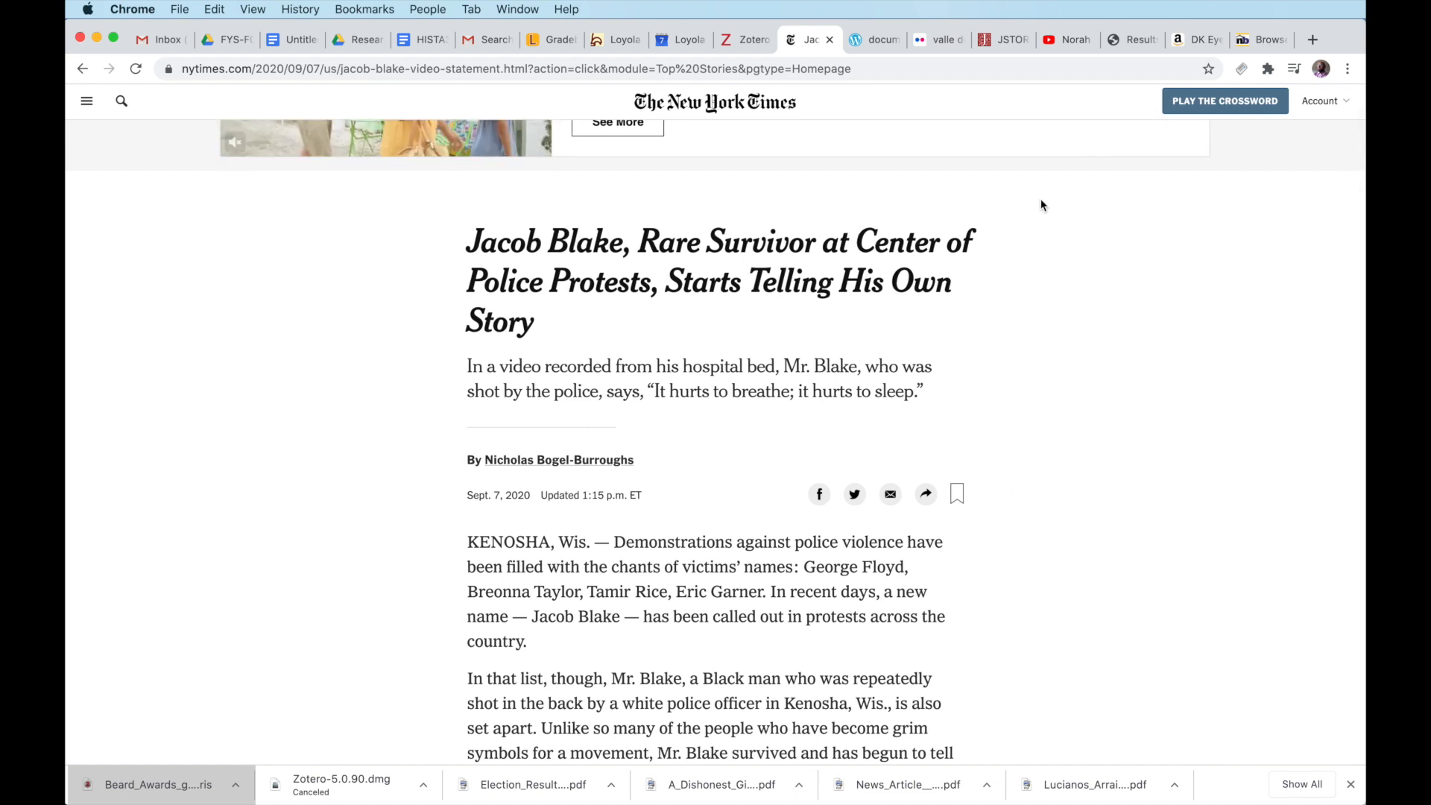
left_click(1242, 69)
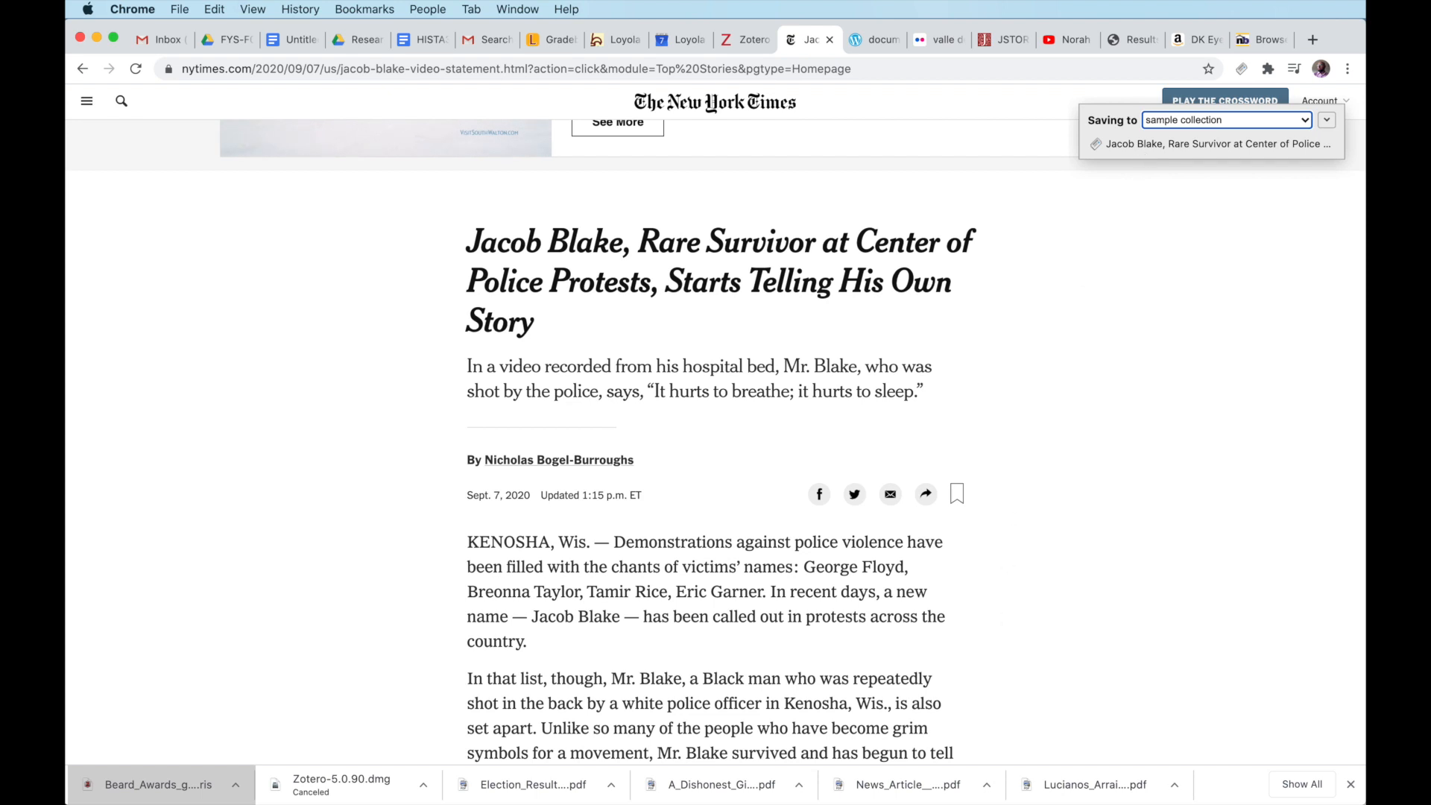
Switch to Zotero and examine the saved newspaper article's metadata, from item type, author and abstract through publication, date, section and URL
key("super+Tab")
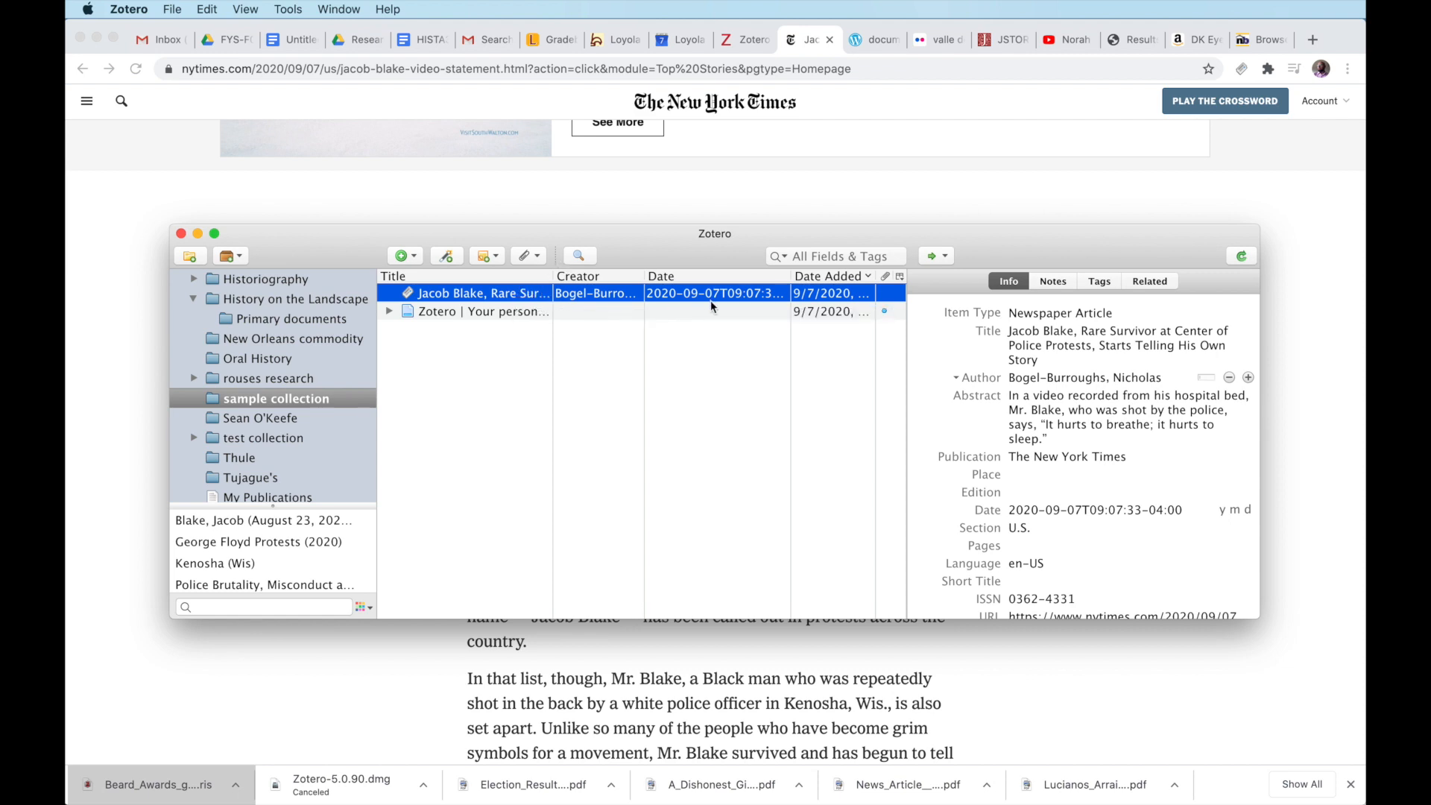
left_click(1015, 321)
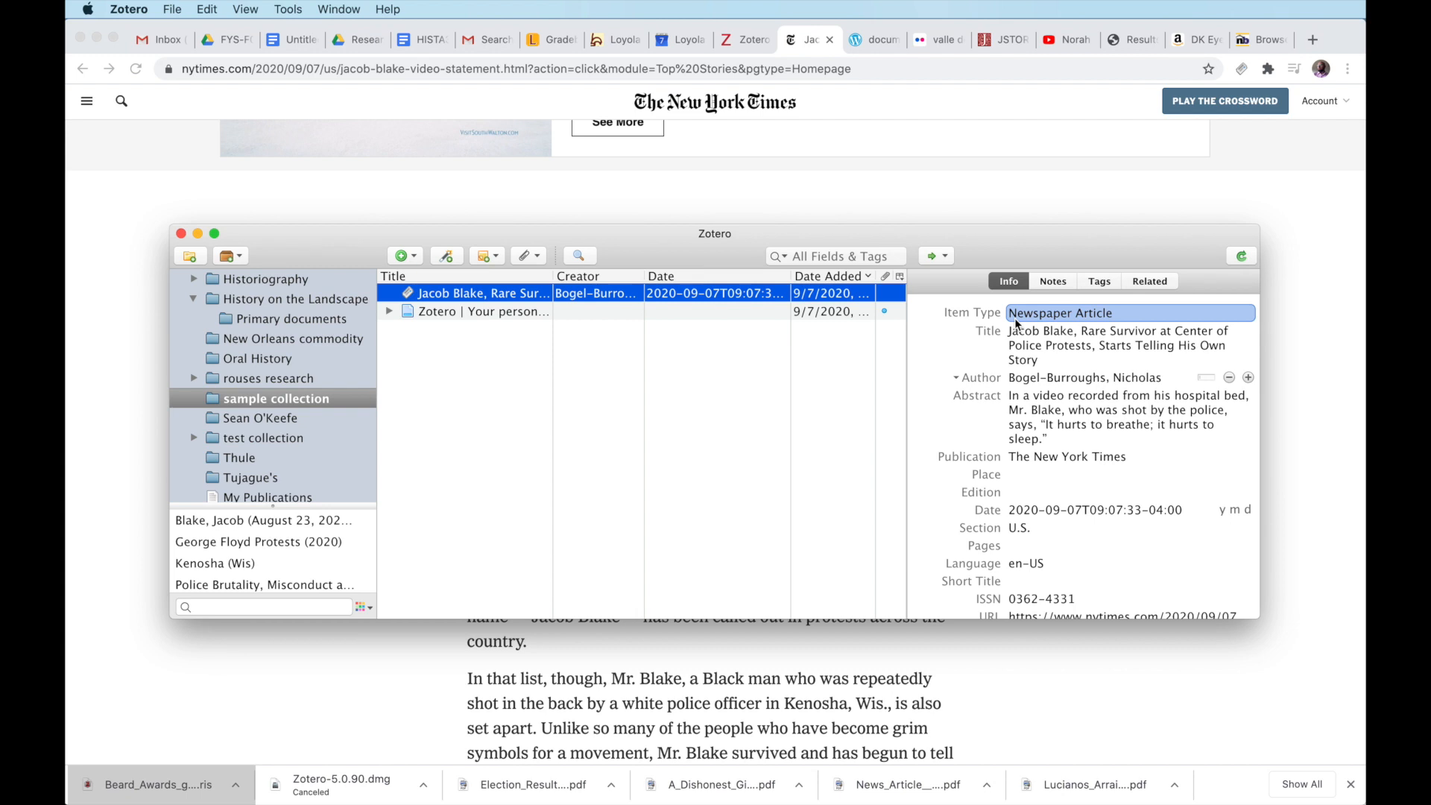
key("Tab")
key("Tab")
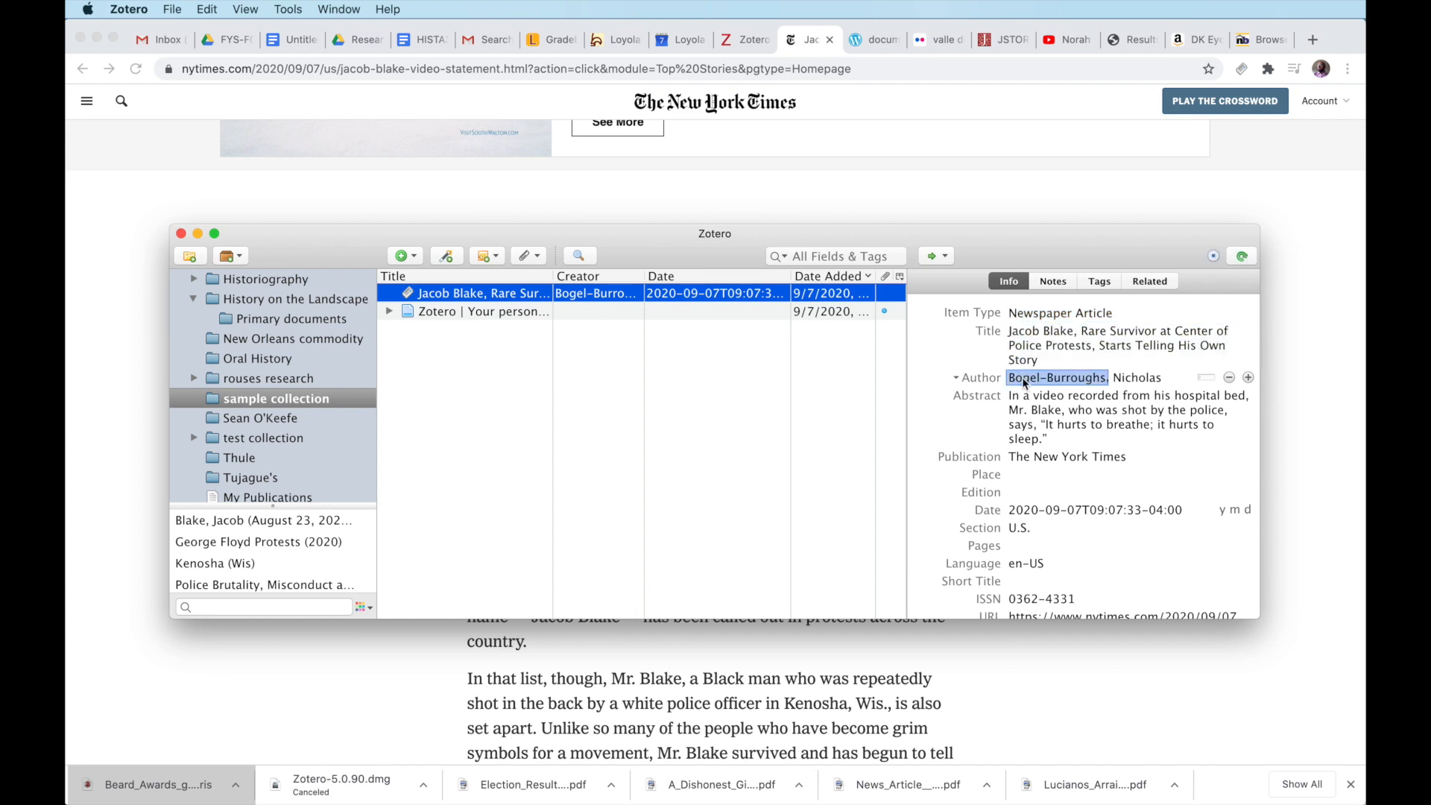
key("Tab")
key("Tab")
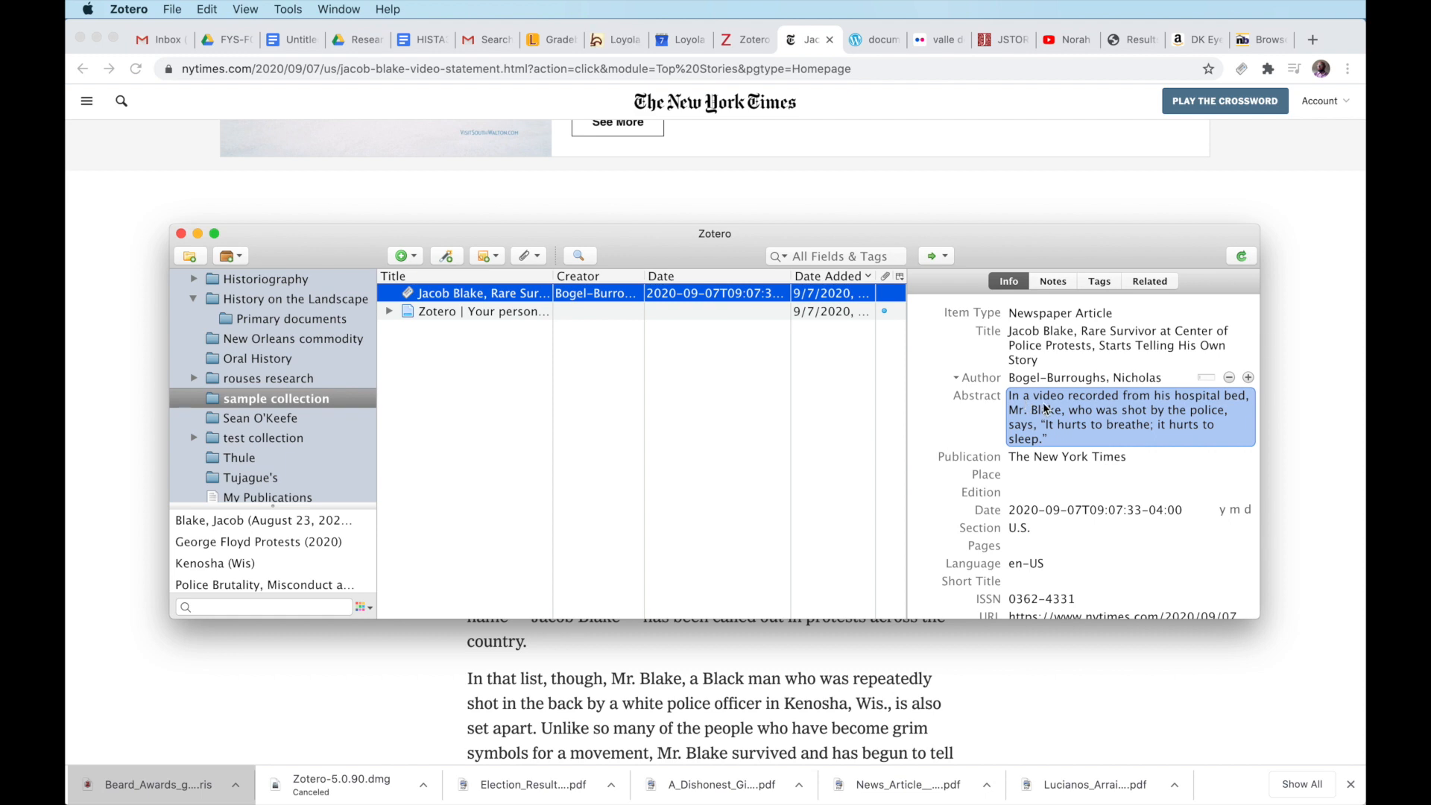
left_click(1066, 457)
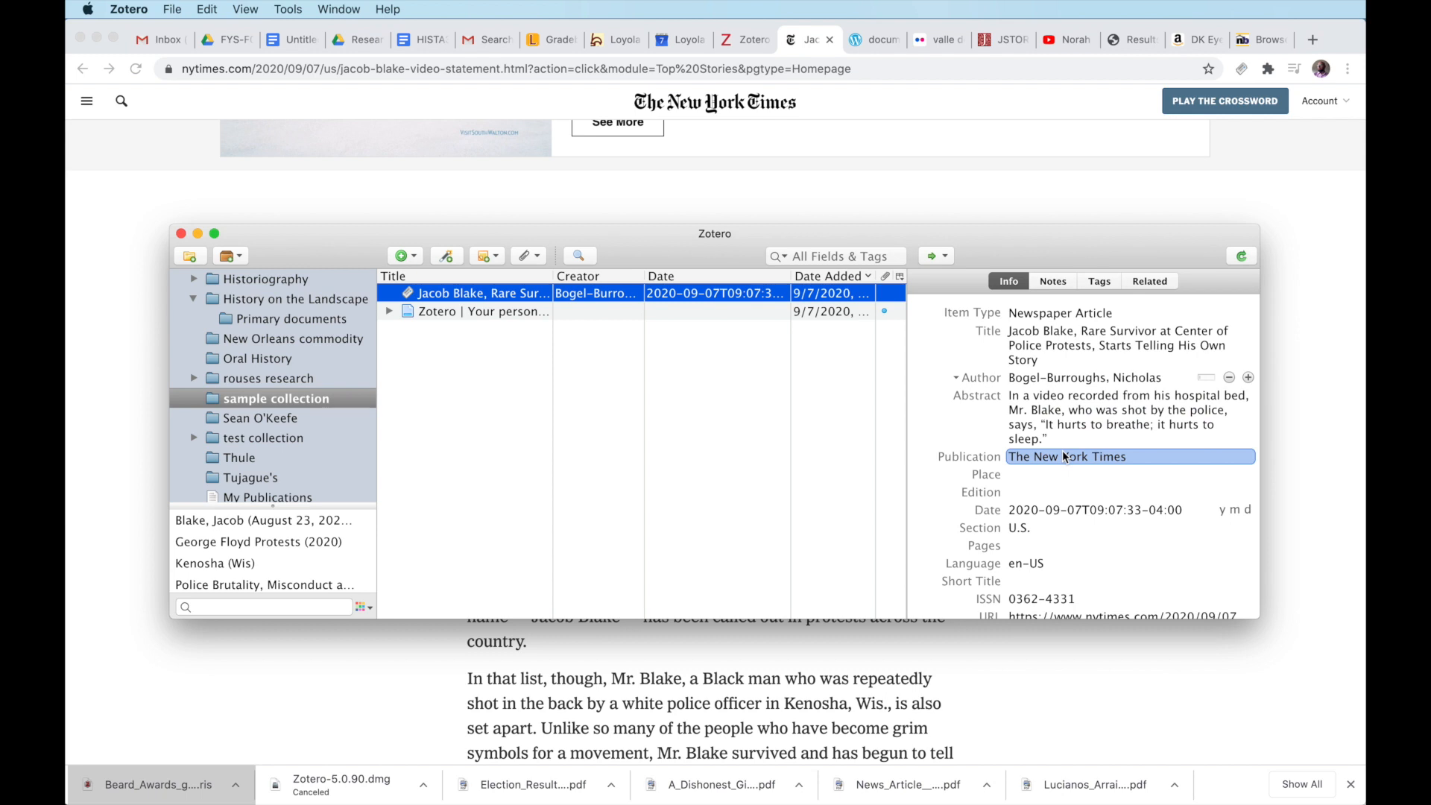
left_click(1053, 474)
left_click(1042, 511)
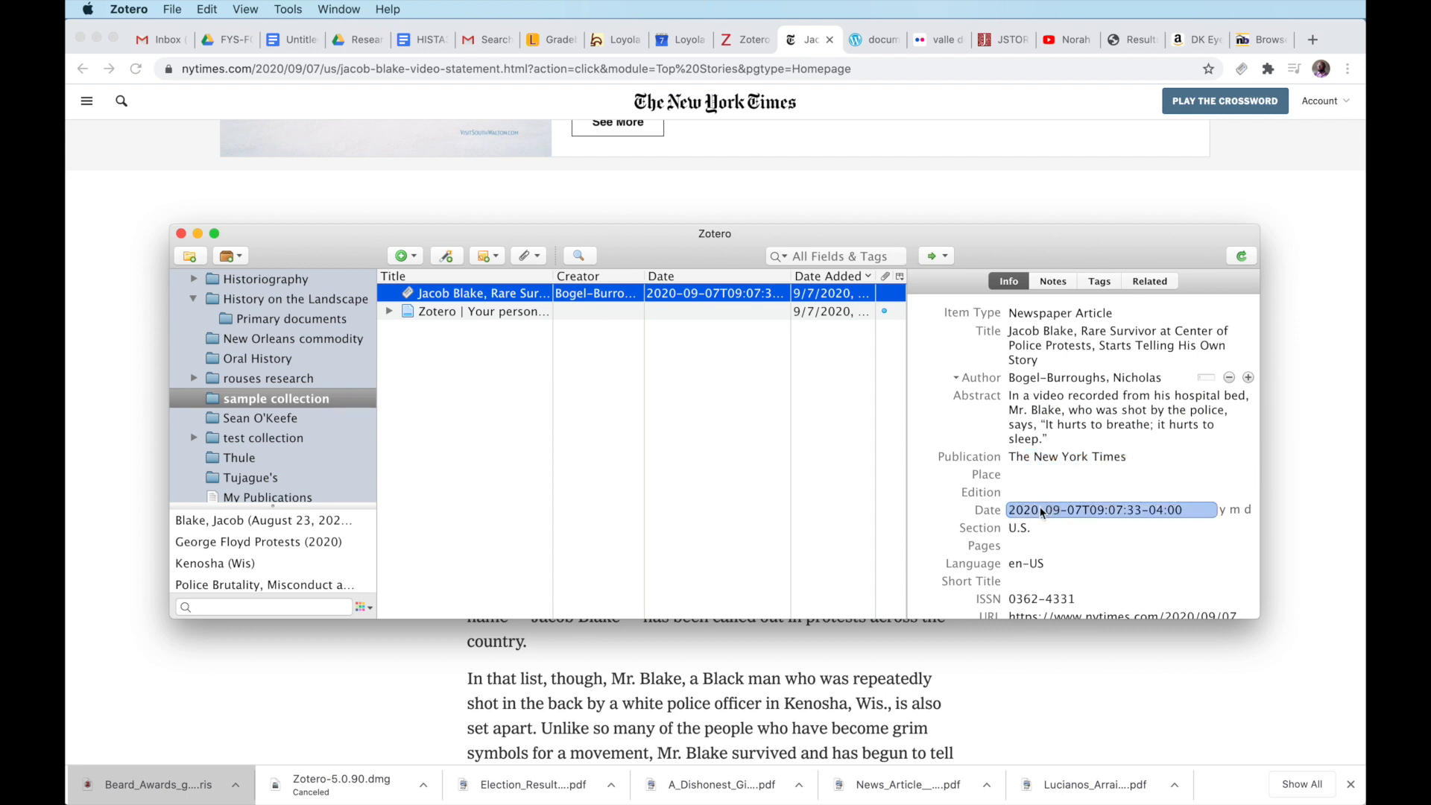
left_click(1038, 527)
left_click(1033, 547)
scroll(1031, 553, "down", 5)
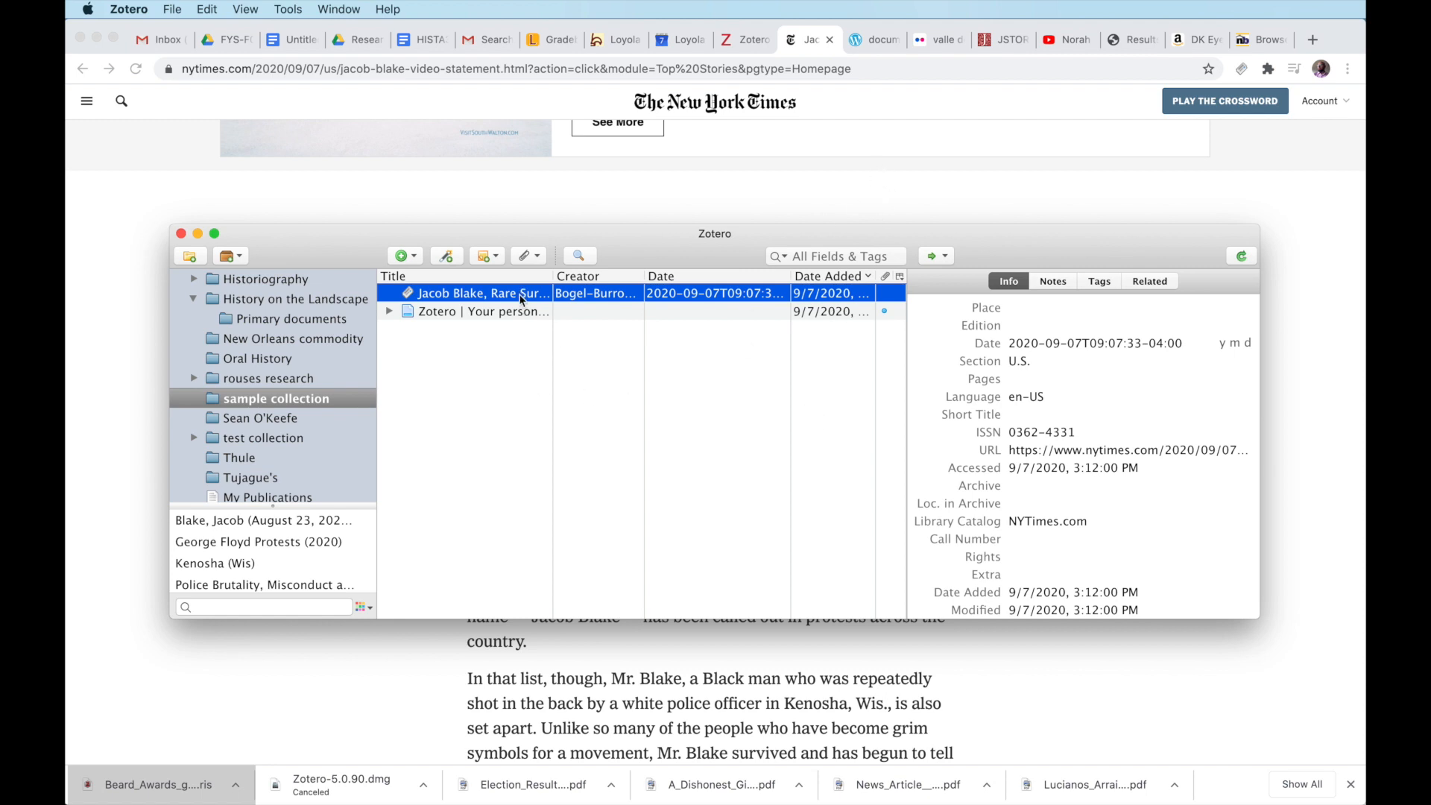
Switch to Chrome and start printing the New York Times article with the destination set to Save as PDF
scroll(924, 186, "up", 3)
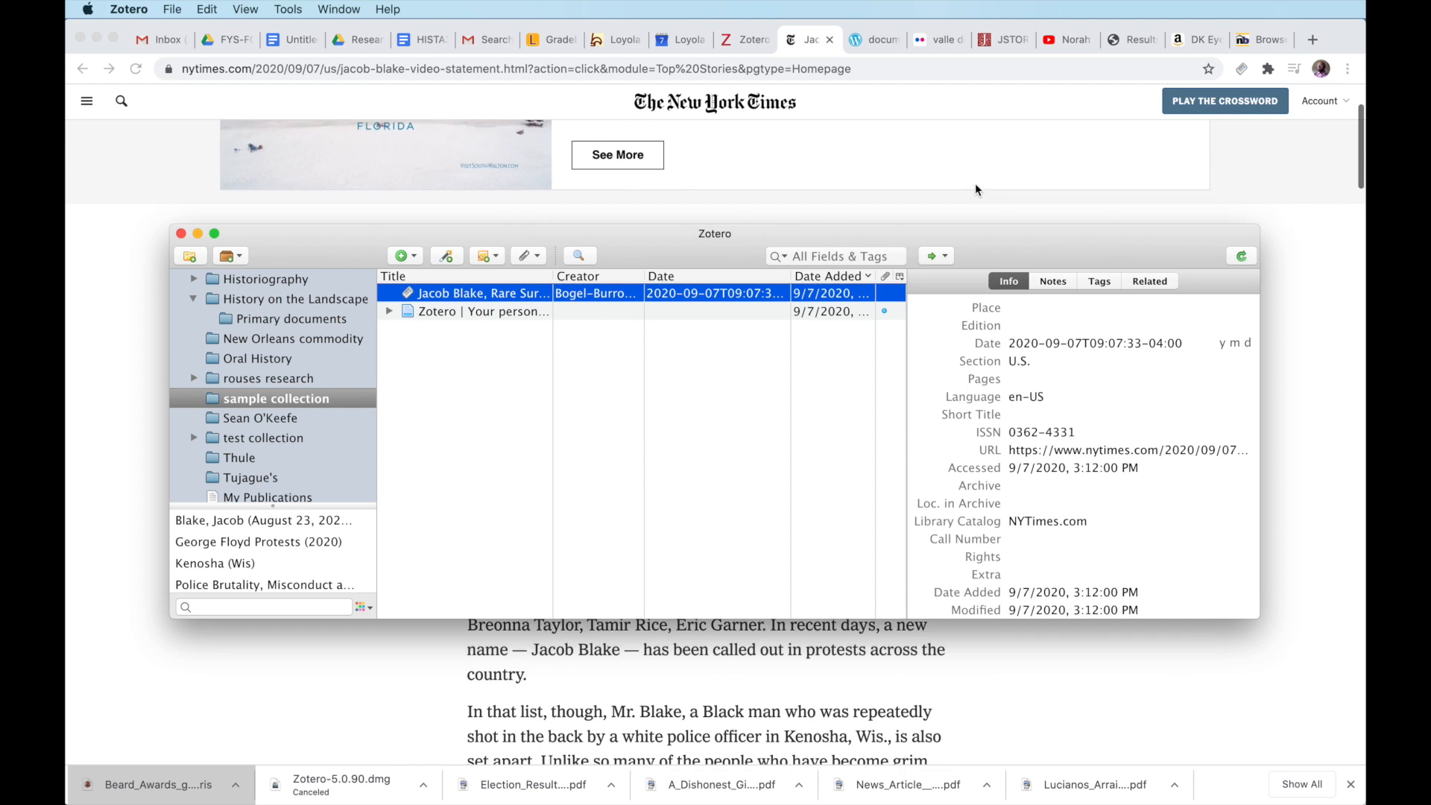
left_click(1315, 350)
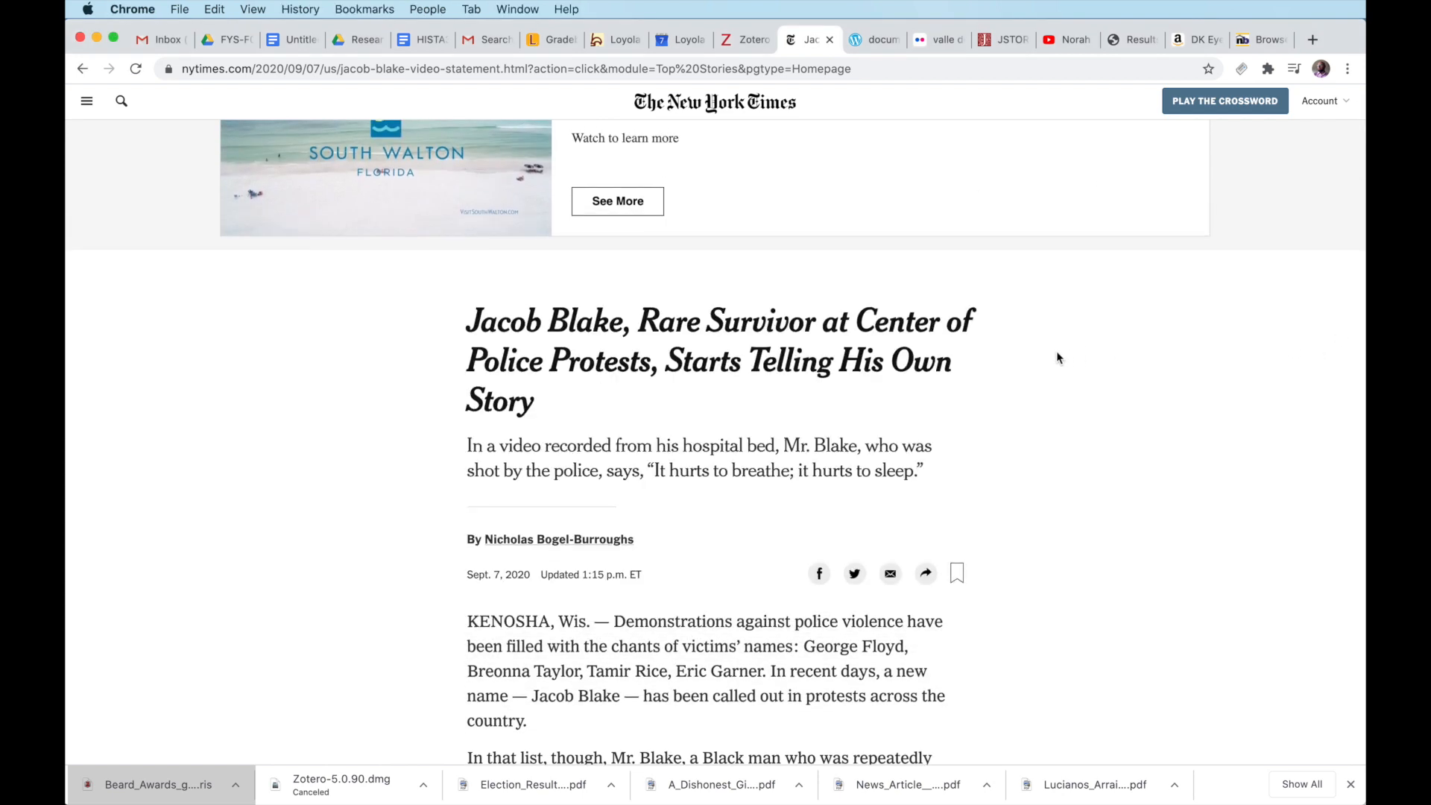
scroll(1060, 354, "down", 2)
scroll(1061, 357, "down", 1)
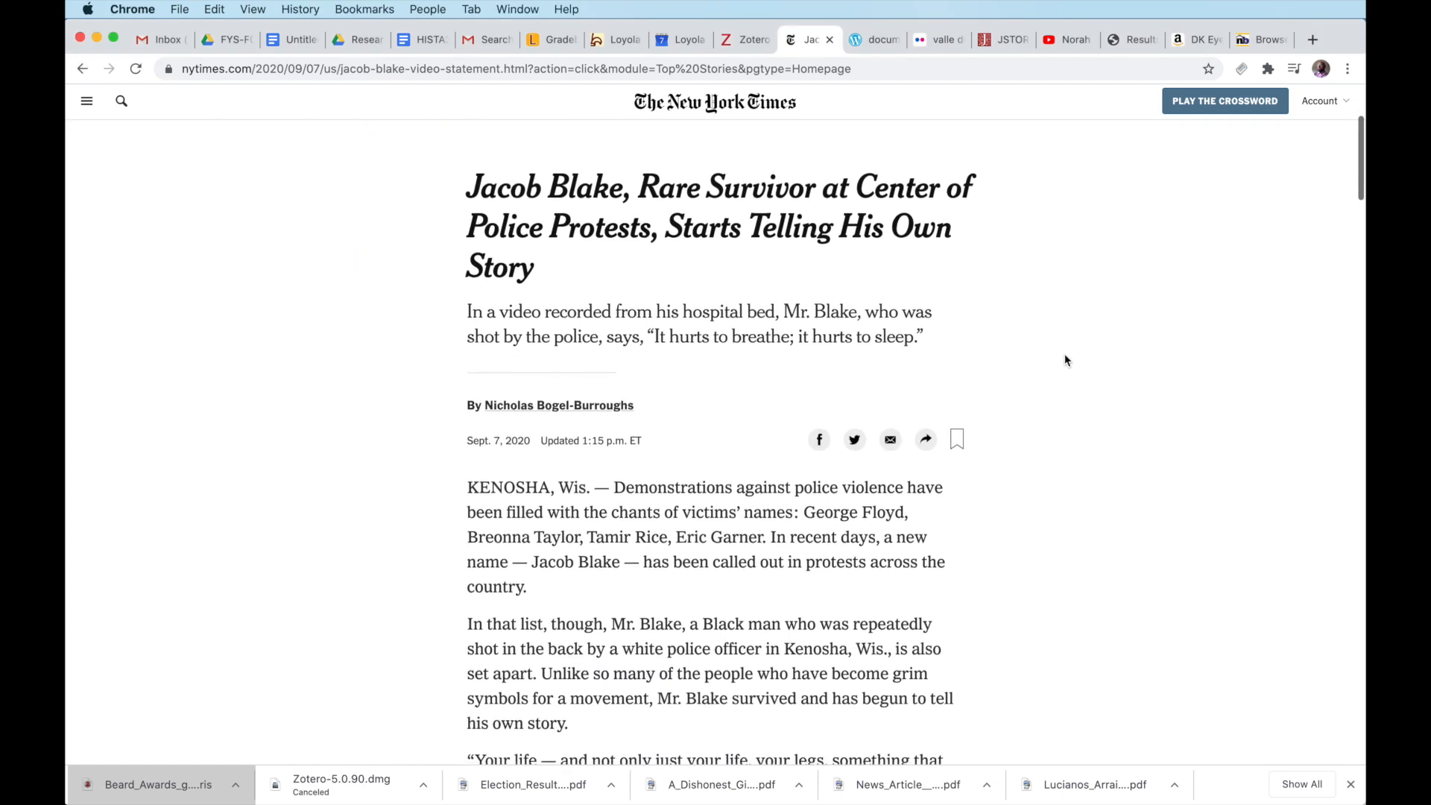
left_click(181, 10)
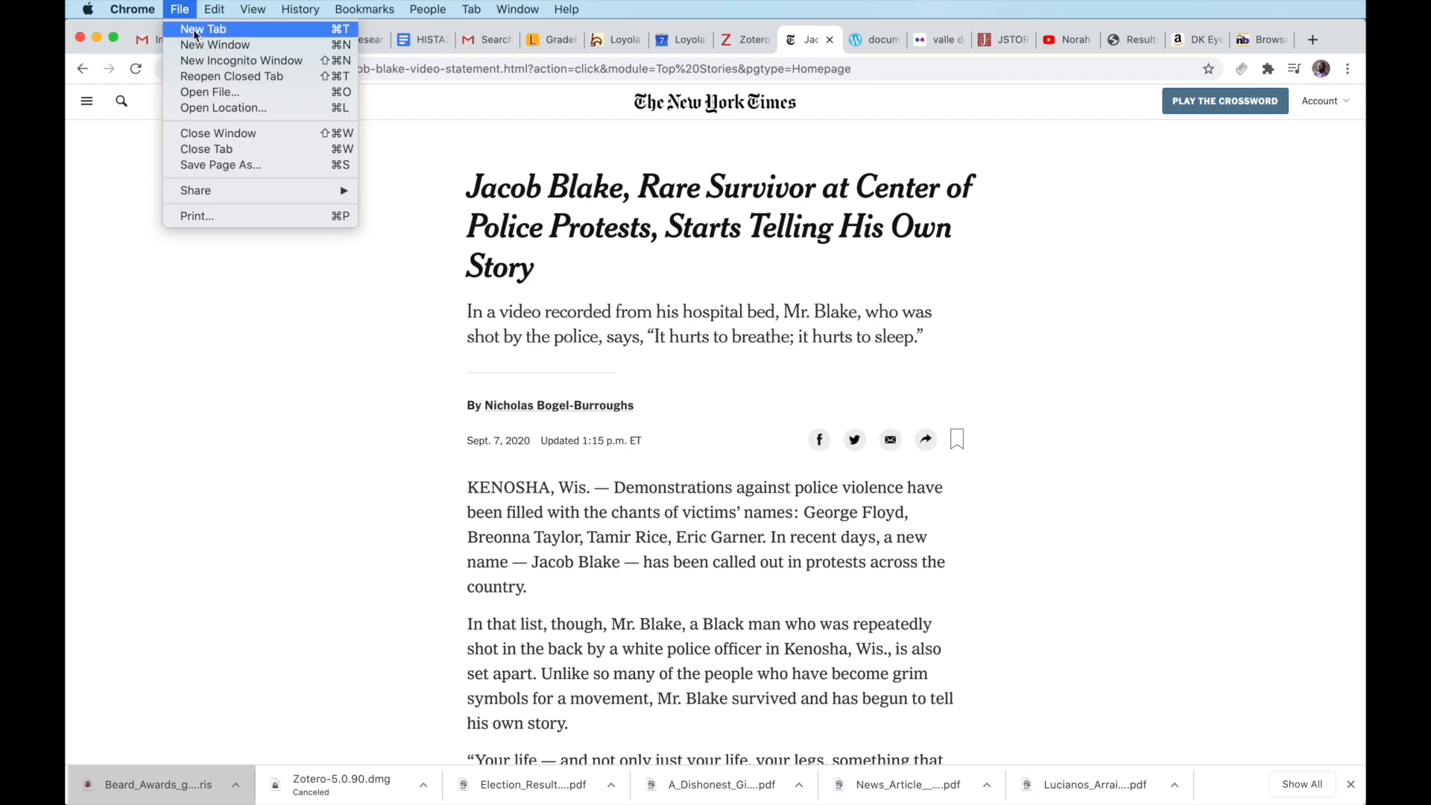
left_click(228, 216)
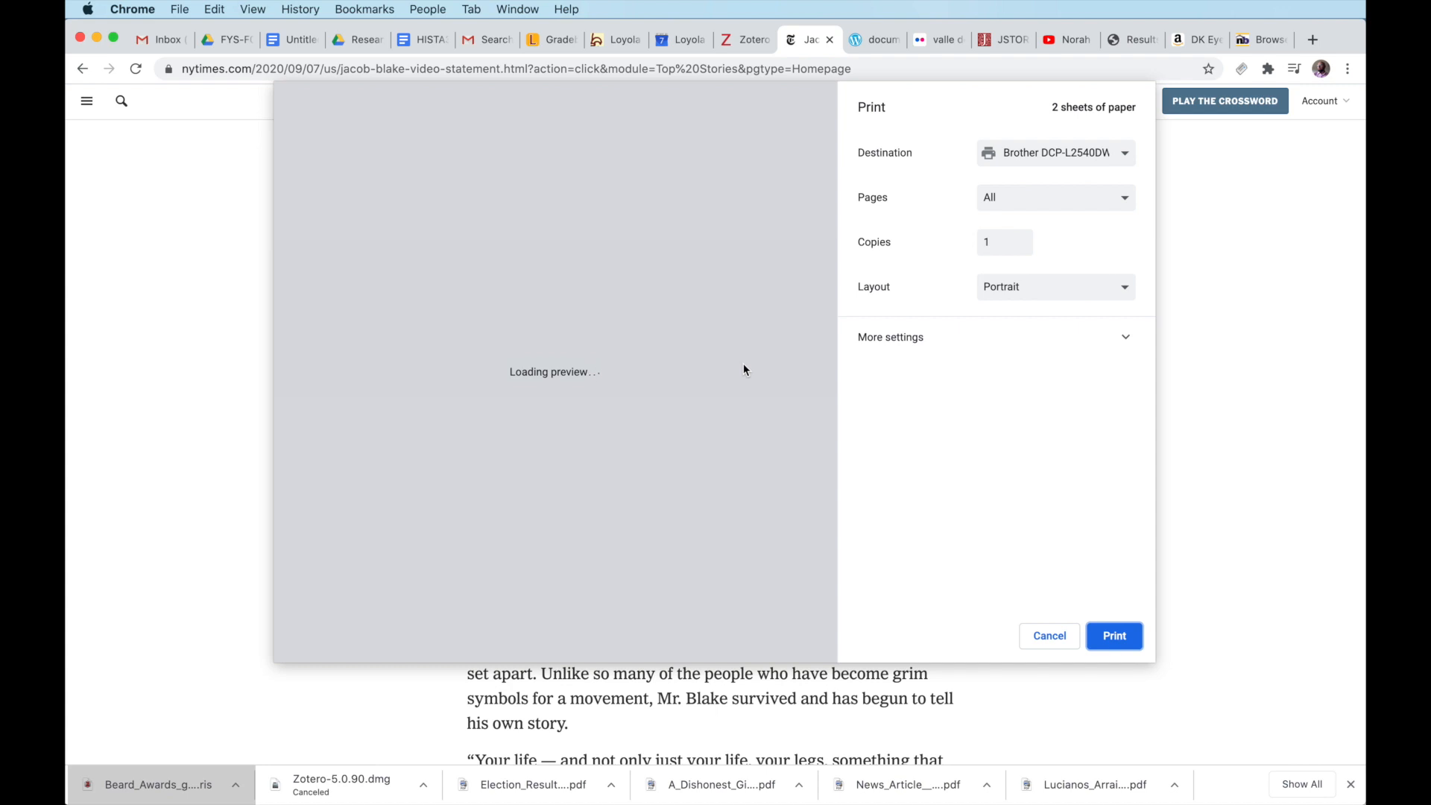
left_click(1127, 155)
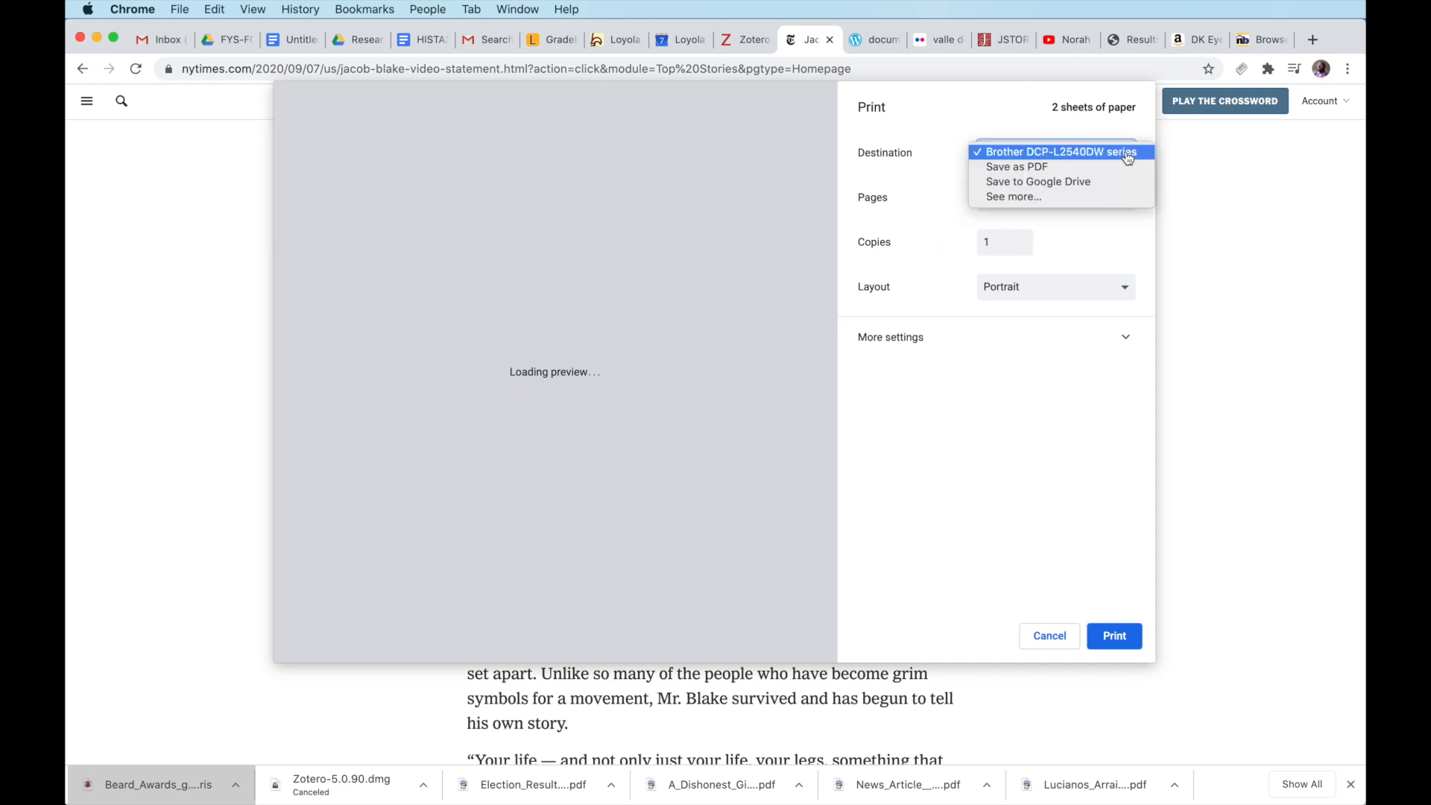
left_click(1127, 168)
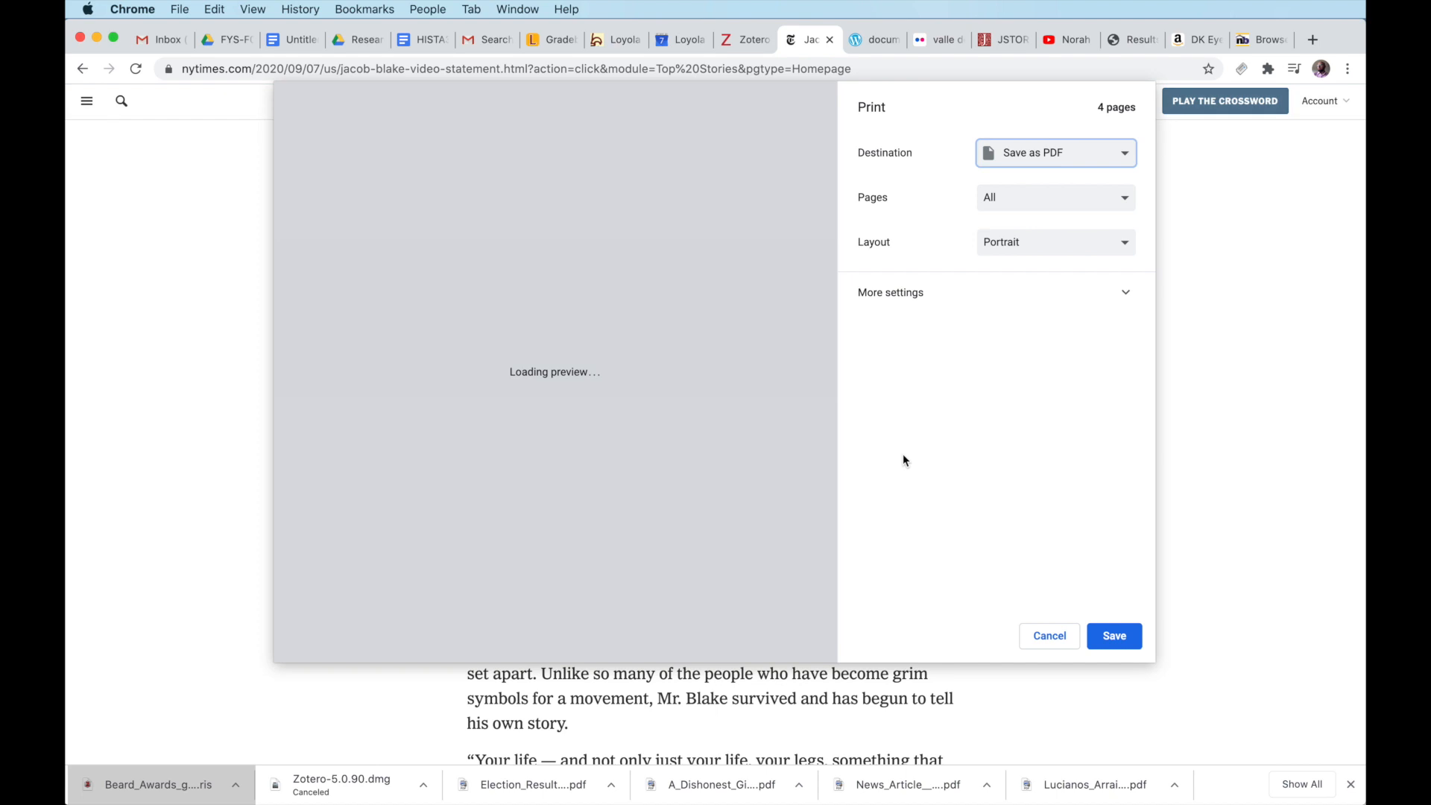
Check the pages in the print preview and save the article as a PDF document in Downloads under the suggested name
scroll(563, 525, "down", 13)
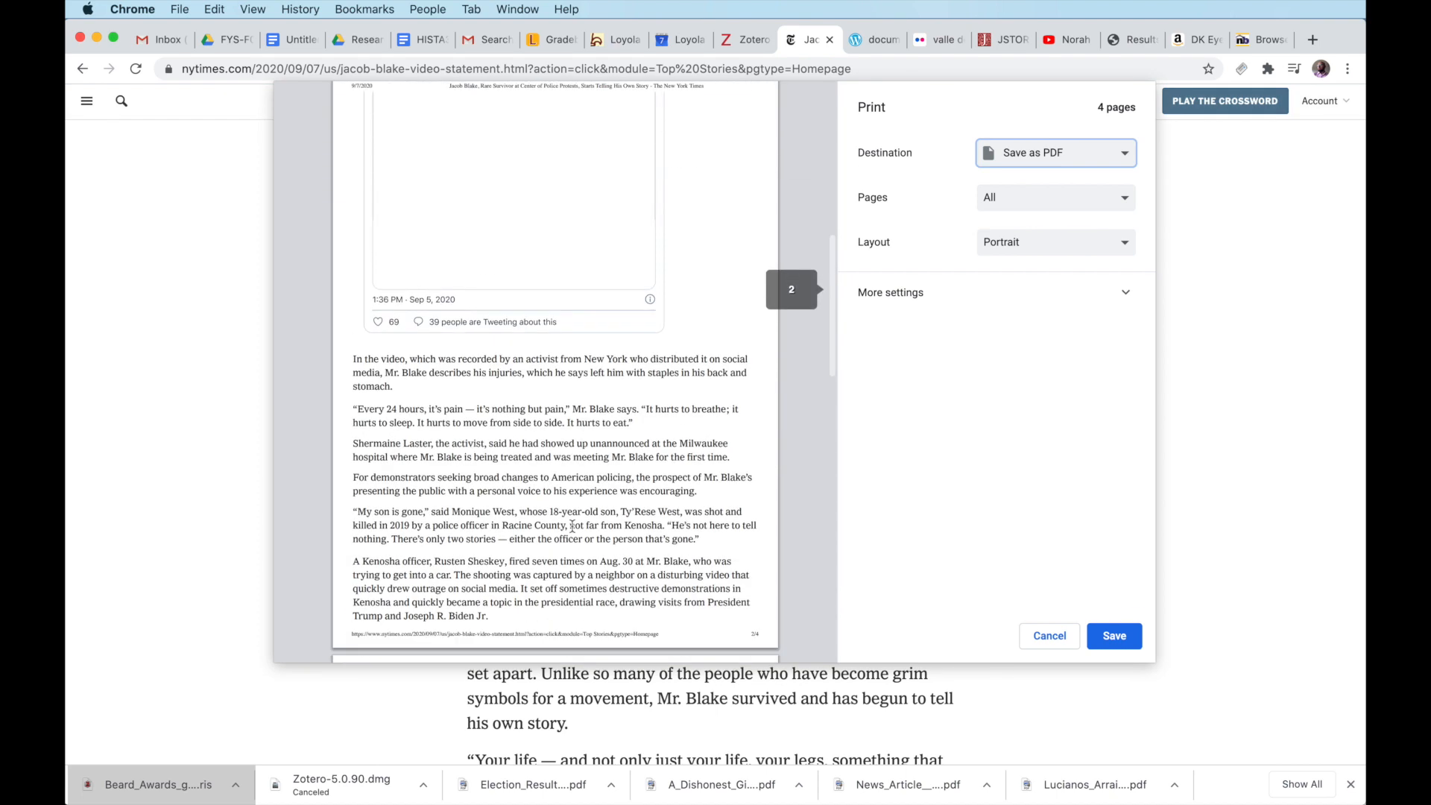
scroll(574, 526, "down", 10)
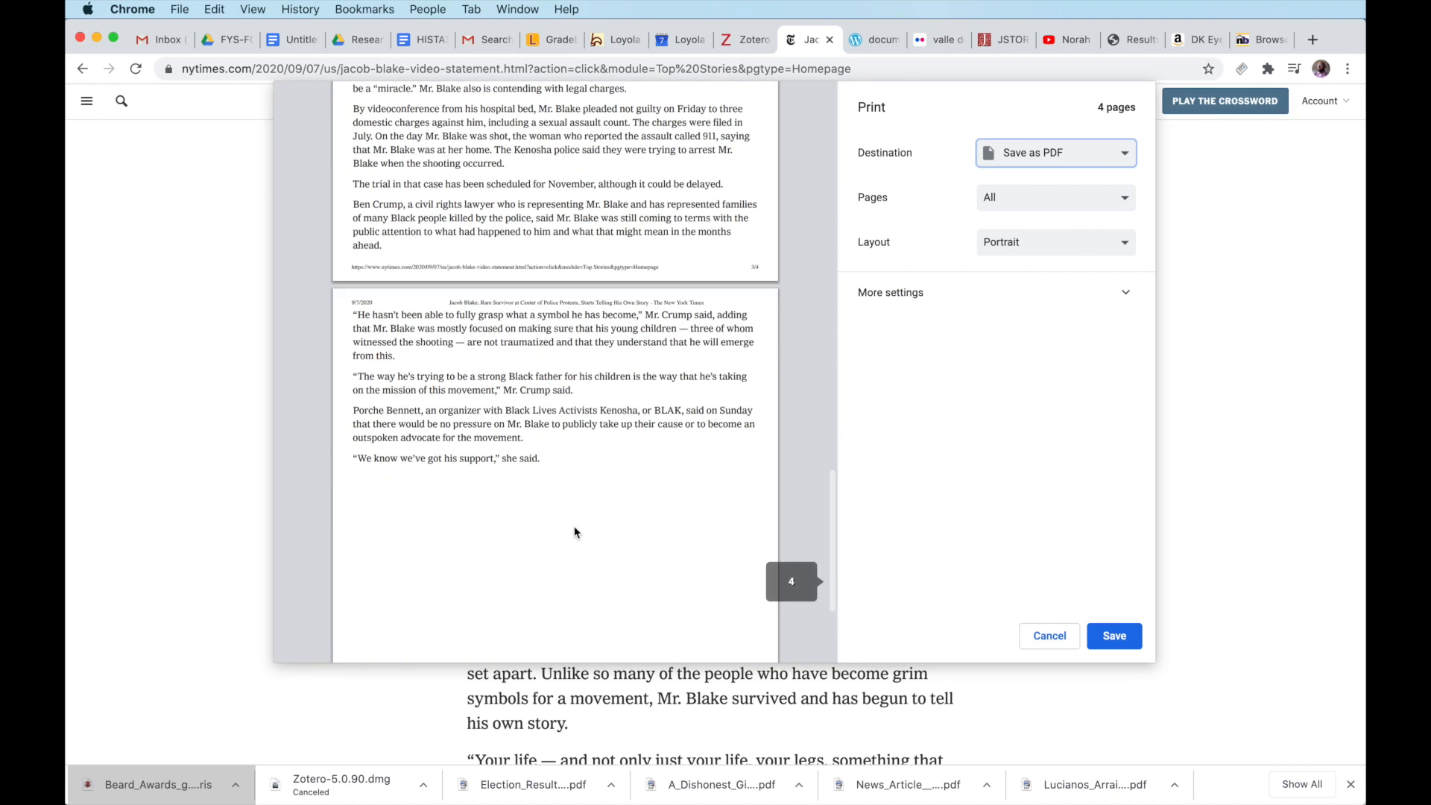
left_click(1133, 643)
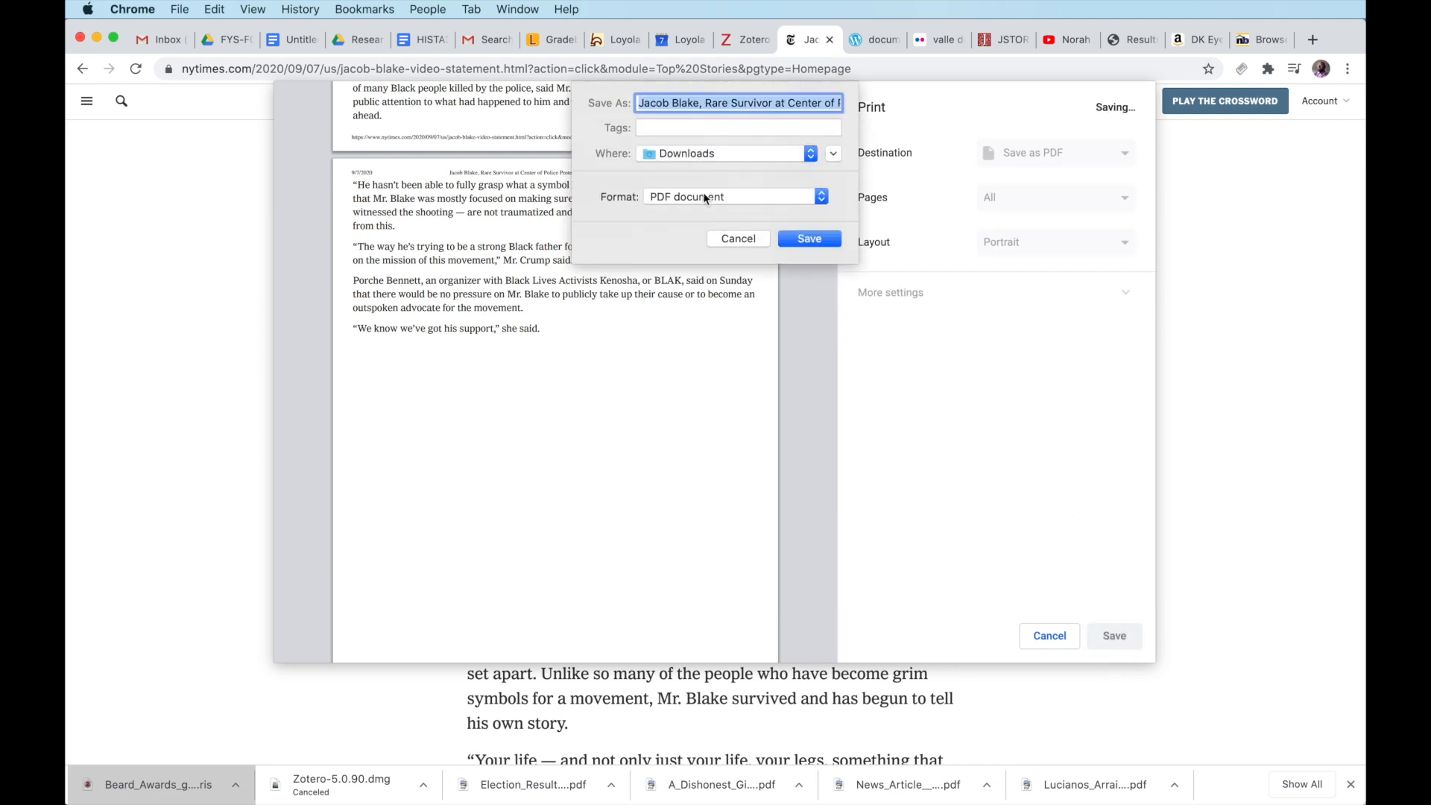
left_click(813, 238)
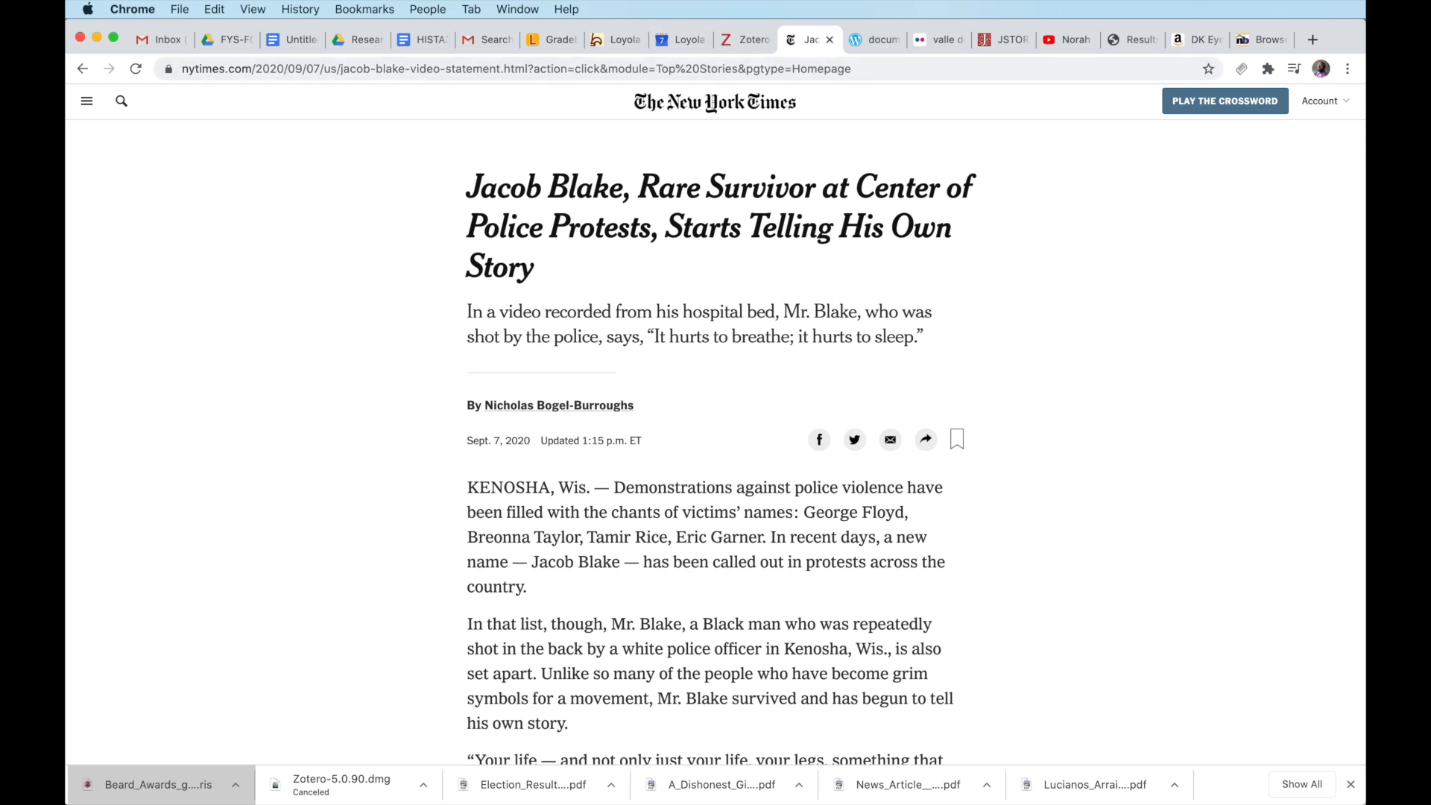
Bring up the Finder Downloads window and Zotero, placing Zotero below Downloads so the saved PDF and the article item are both accessible
key("super+Tab")
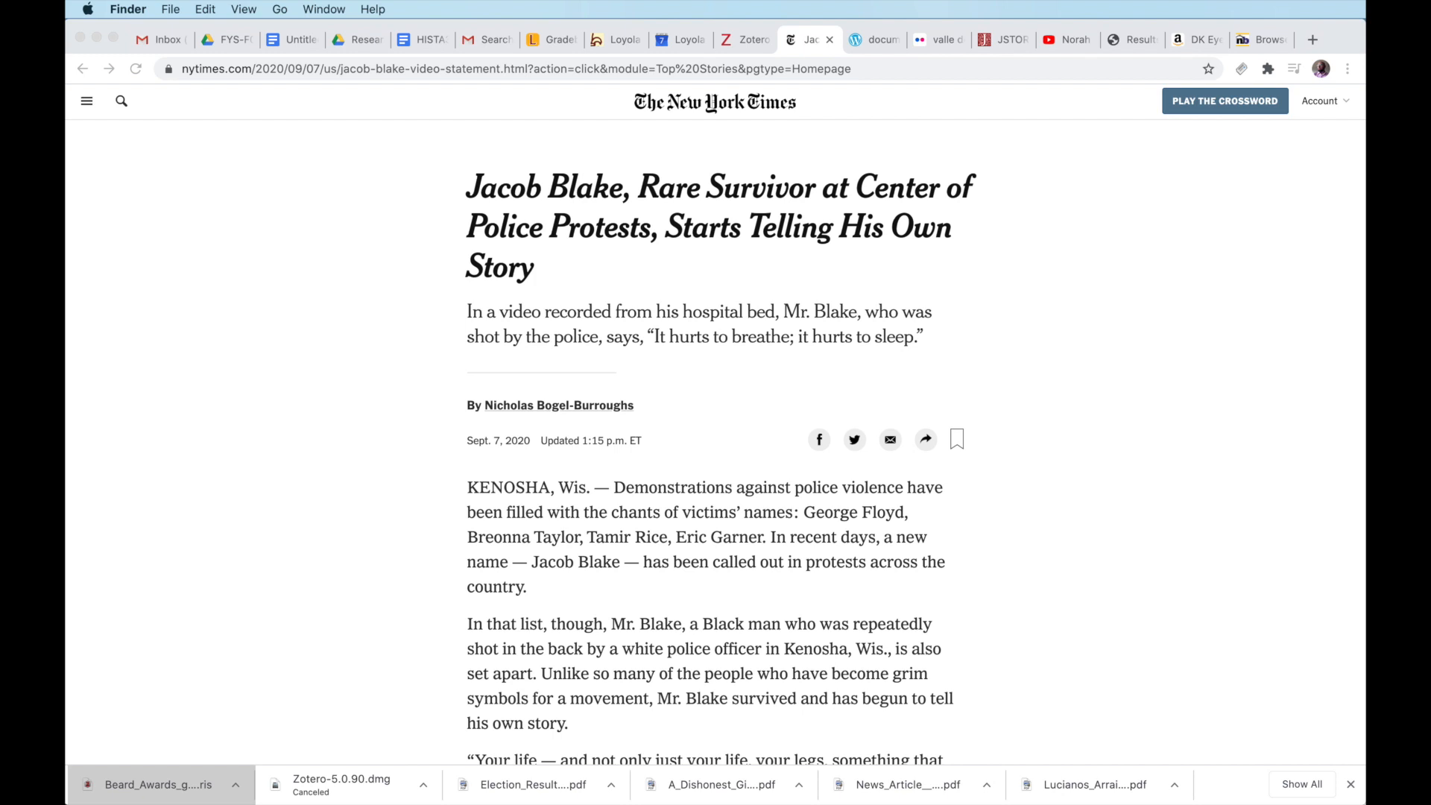
left_click_drag(1364, 399, 544, 478)
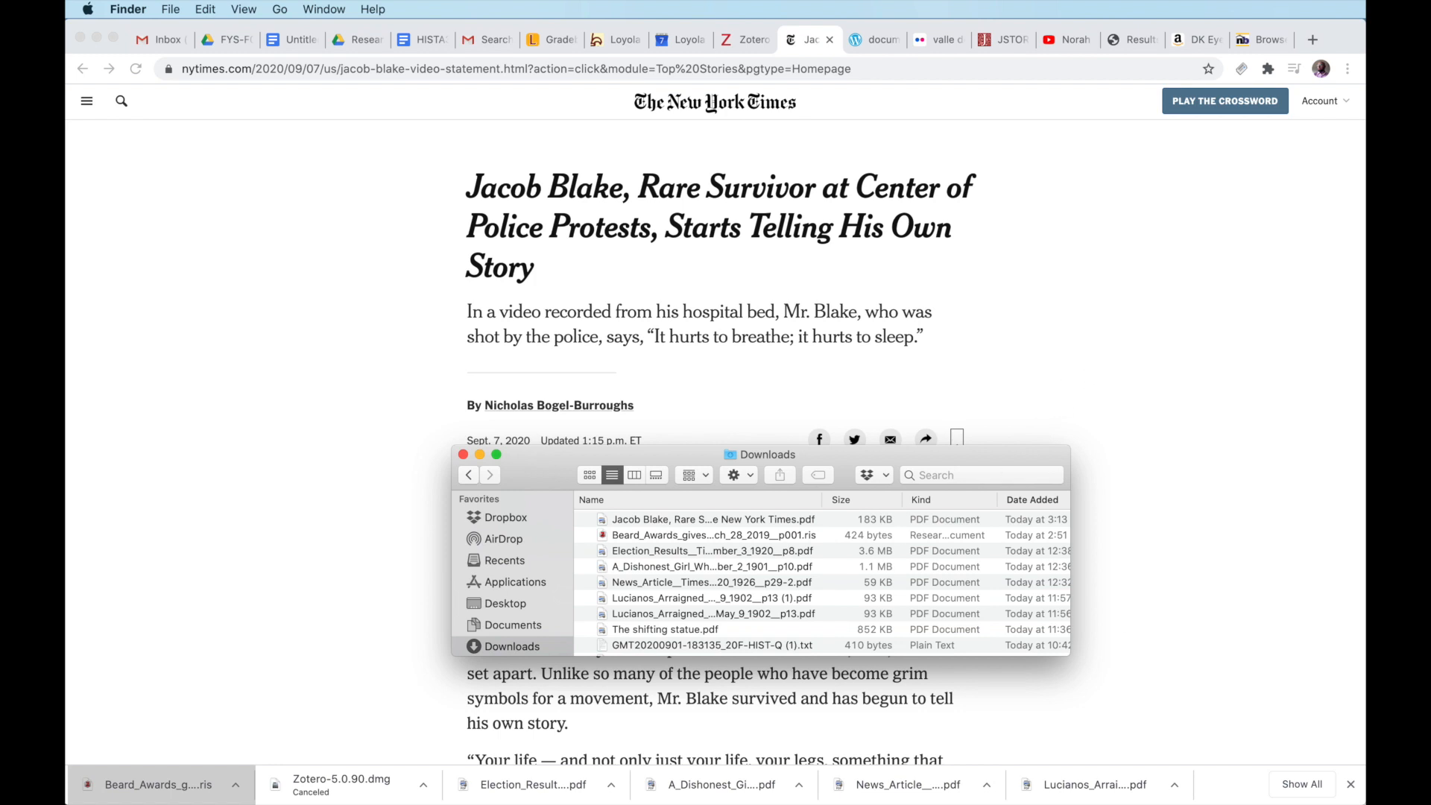
left_click_drag(906, 451, 606, 100)
key("super+Tab")
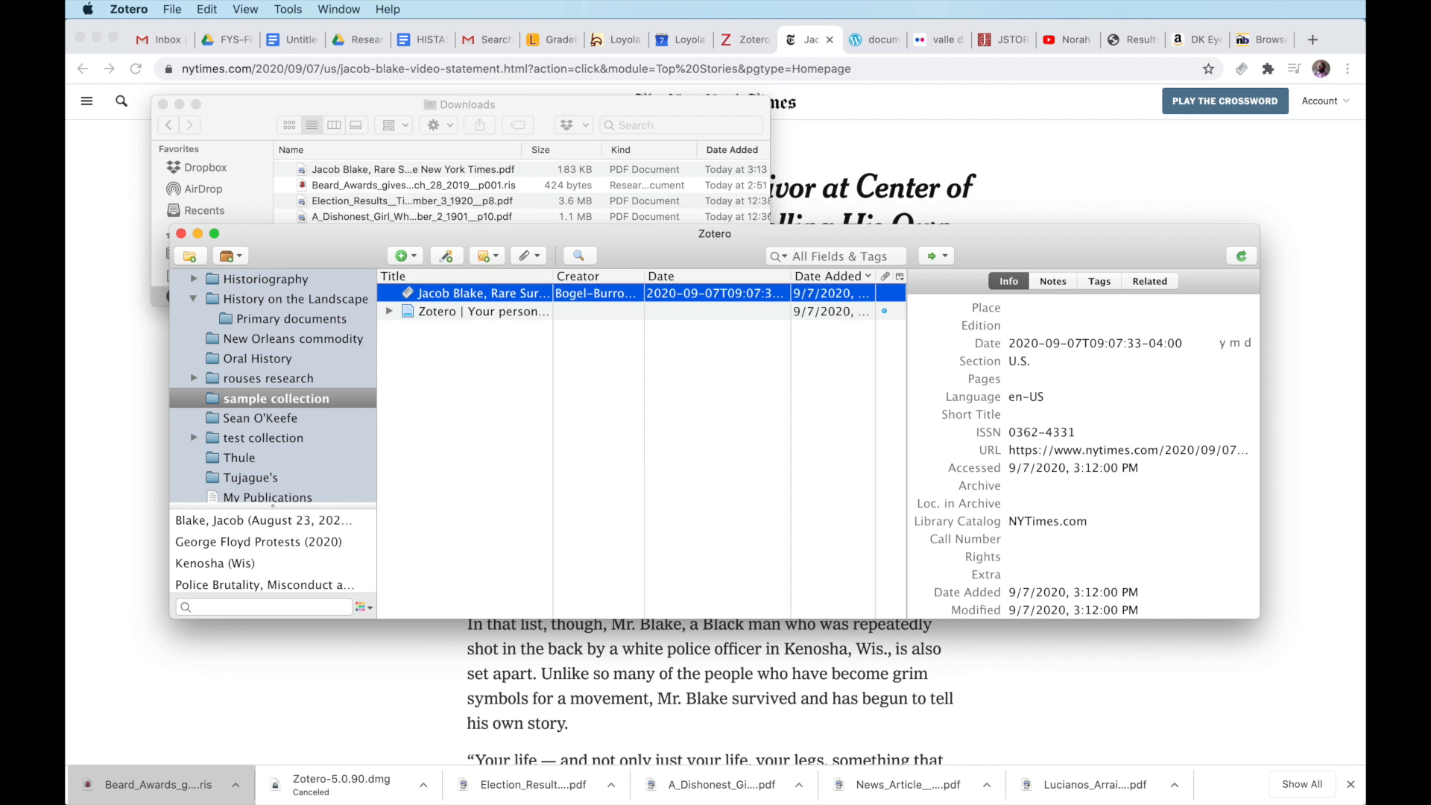
left_click_drag(668, 242, 694, 348)
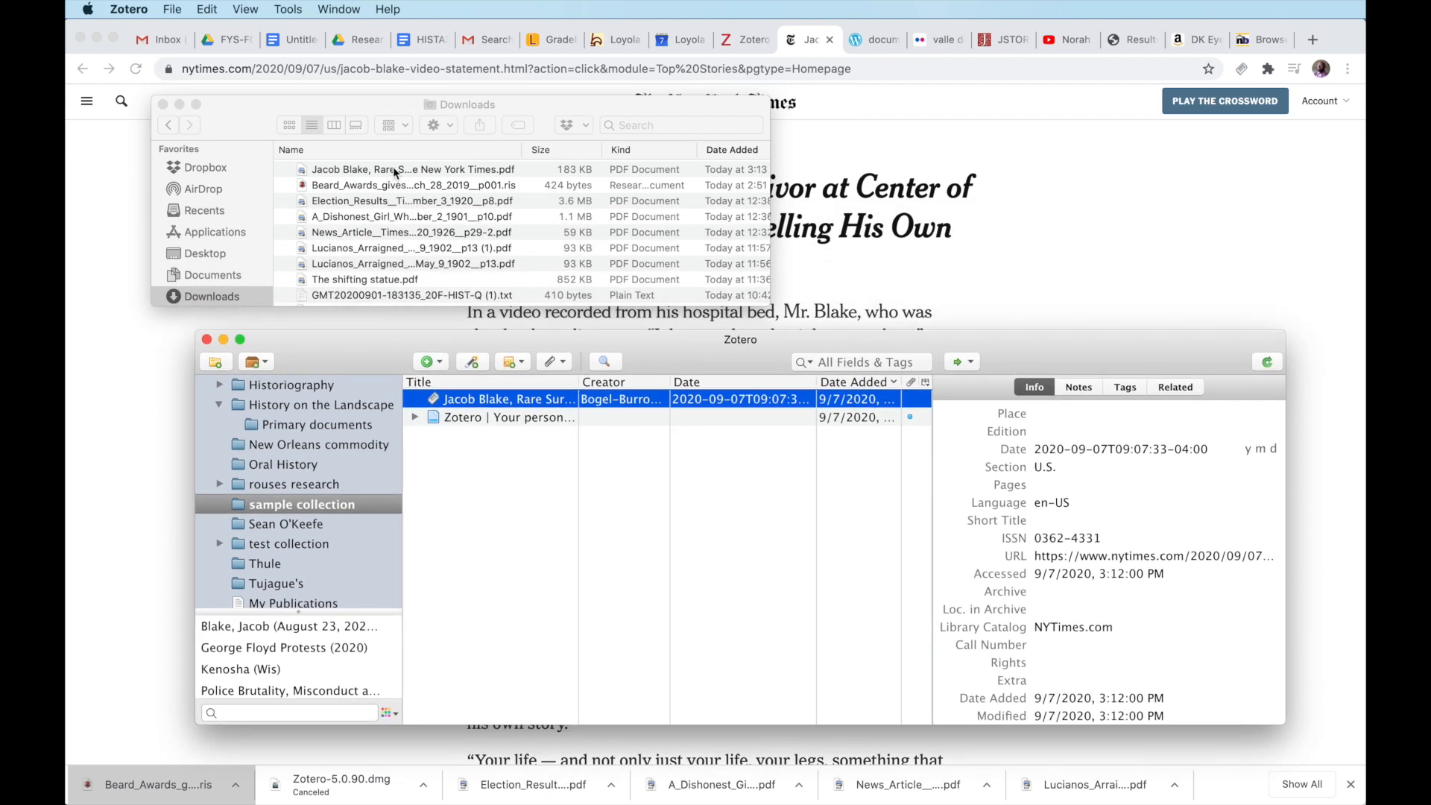
Attach the downloaded article PDF to the newspaper article item in the sample collection and select the new attachment
left_click_drag(392, 167, 514, 403)
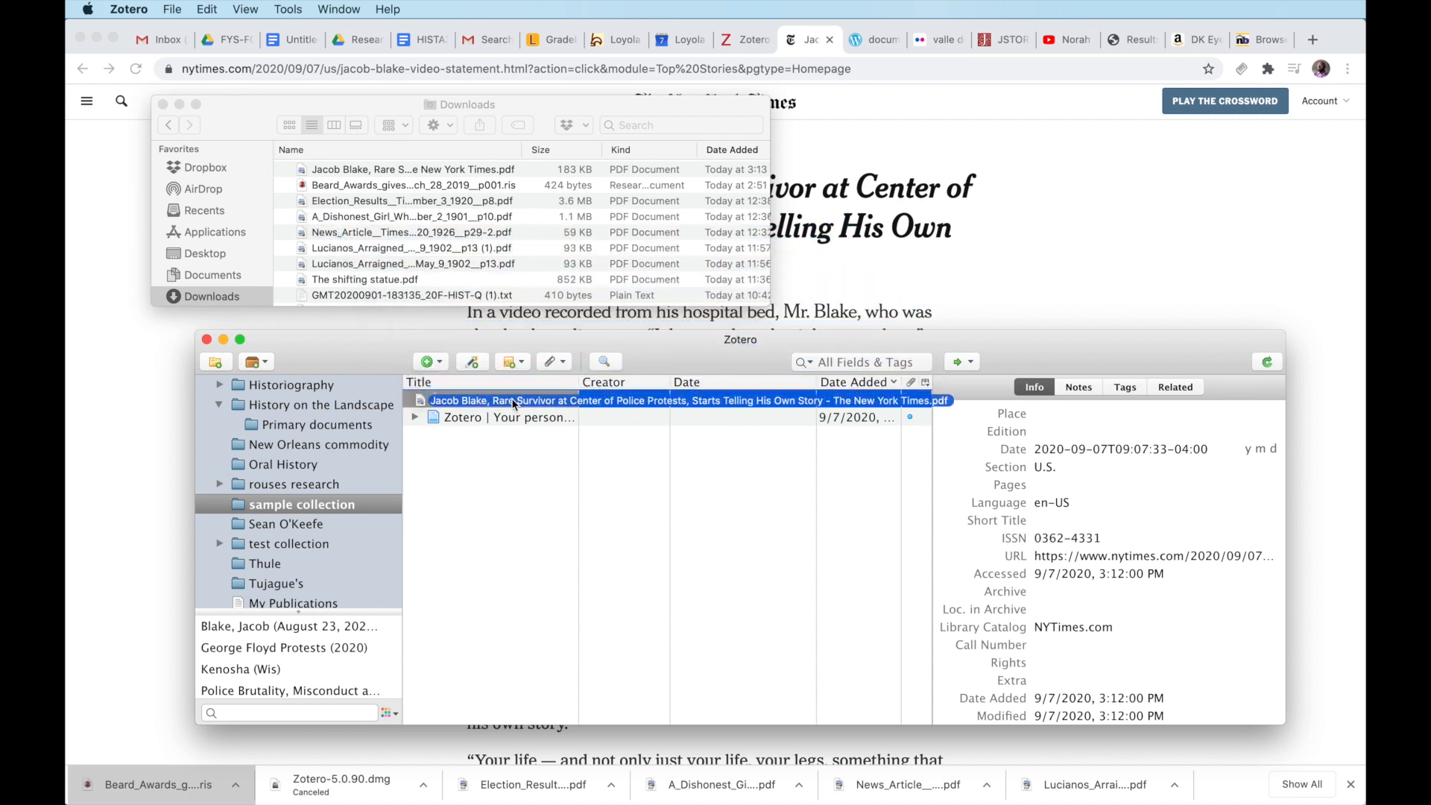
left_click_drag(514, 403, 514, 403)
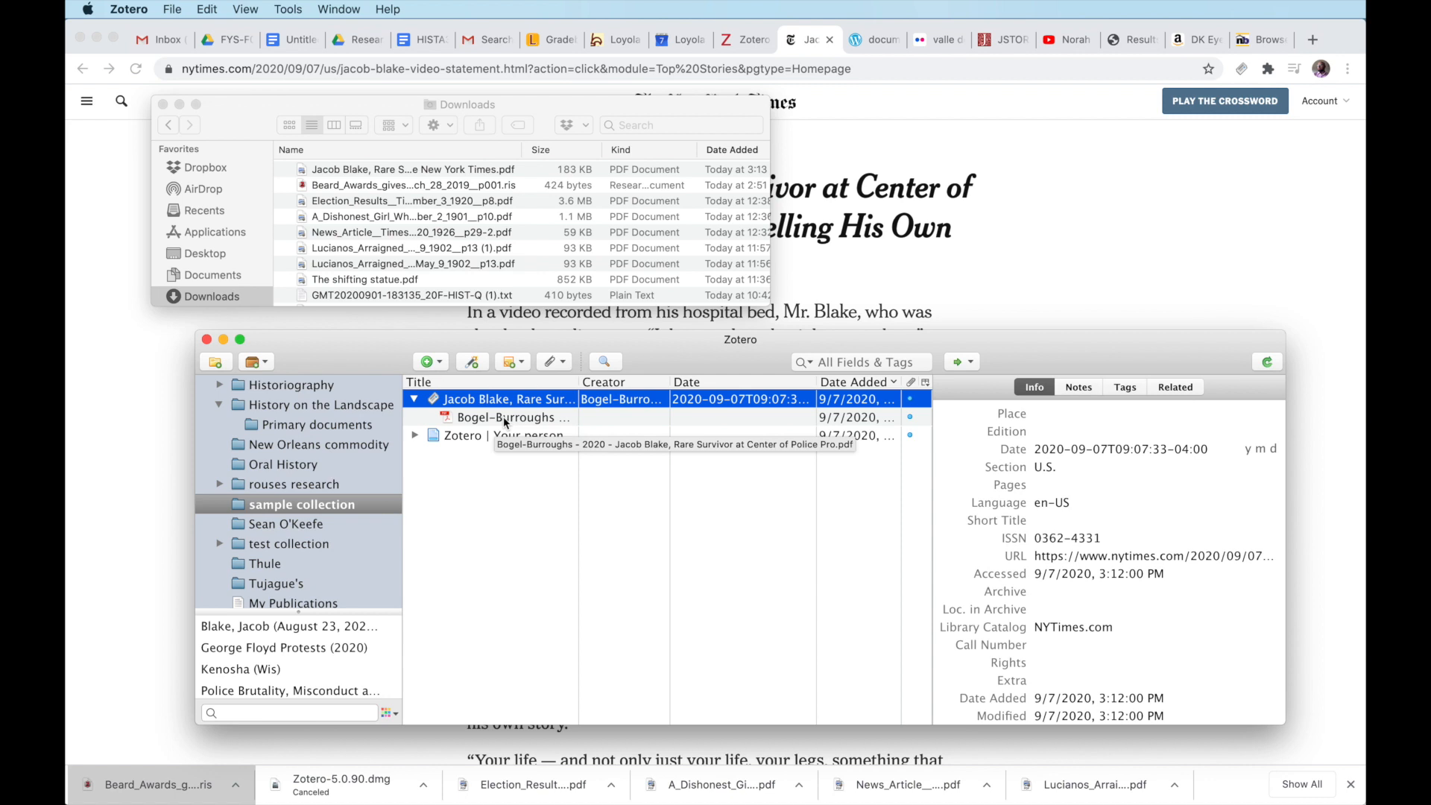
left_click(504, 417)
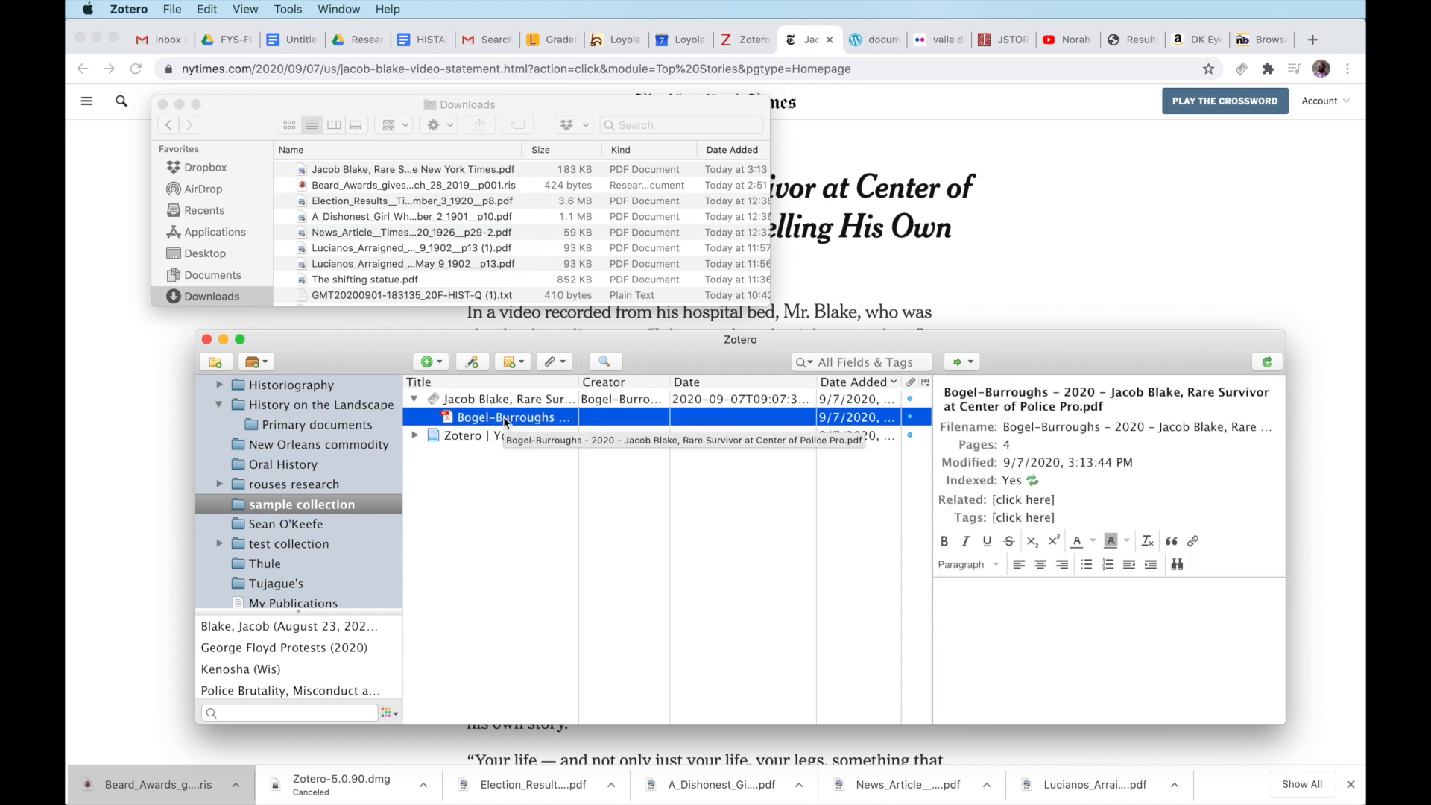
Open the PDF attached to the newspaper article item in the sample collection, look through its pages and close it
left_click(504, 402)
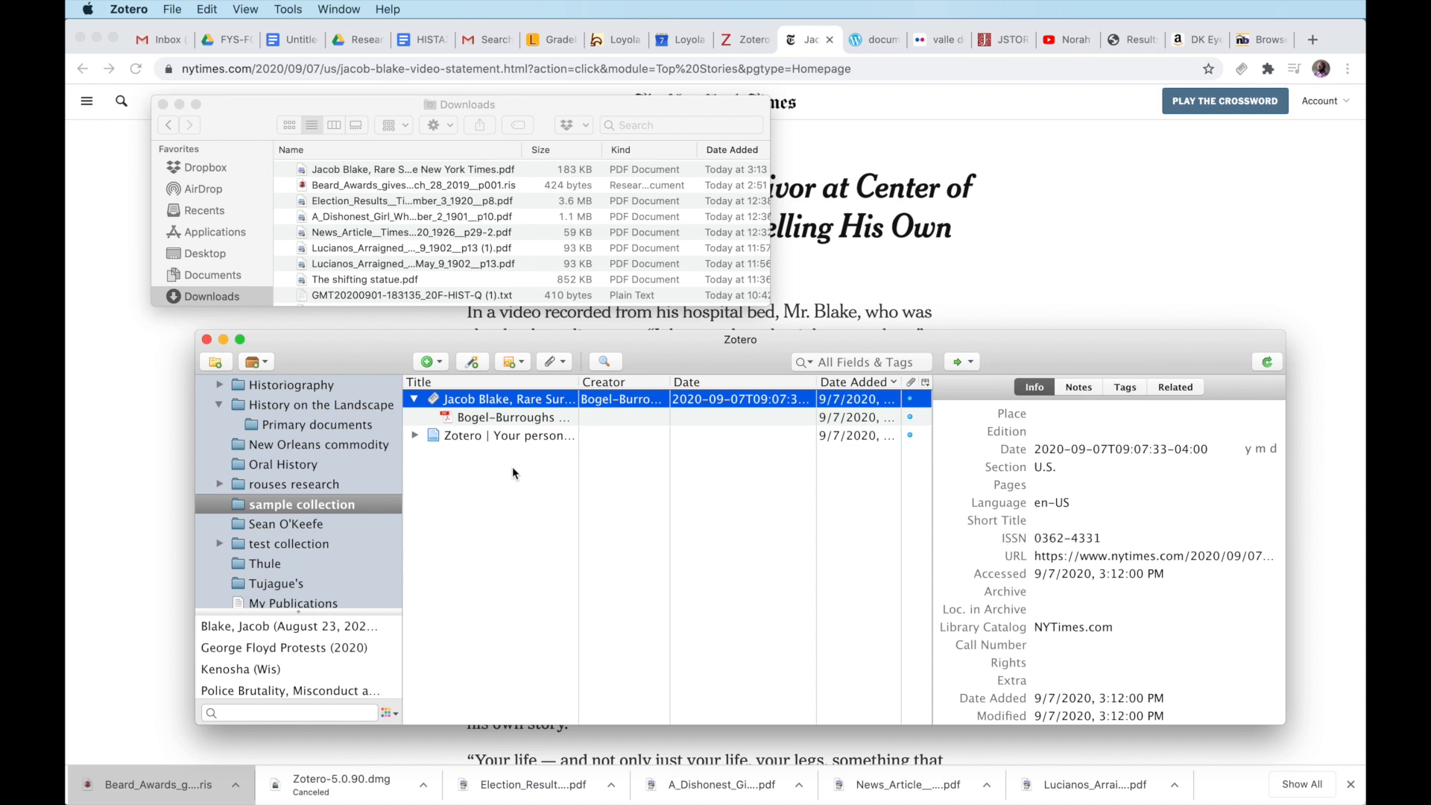
left_click(415, 401)
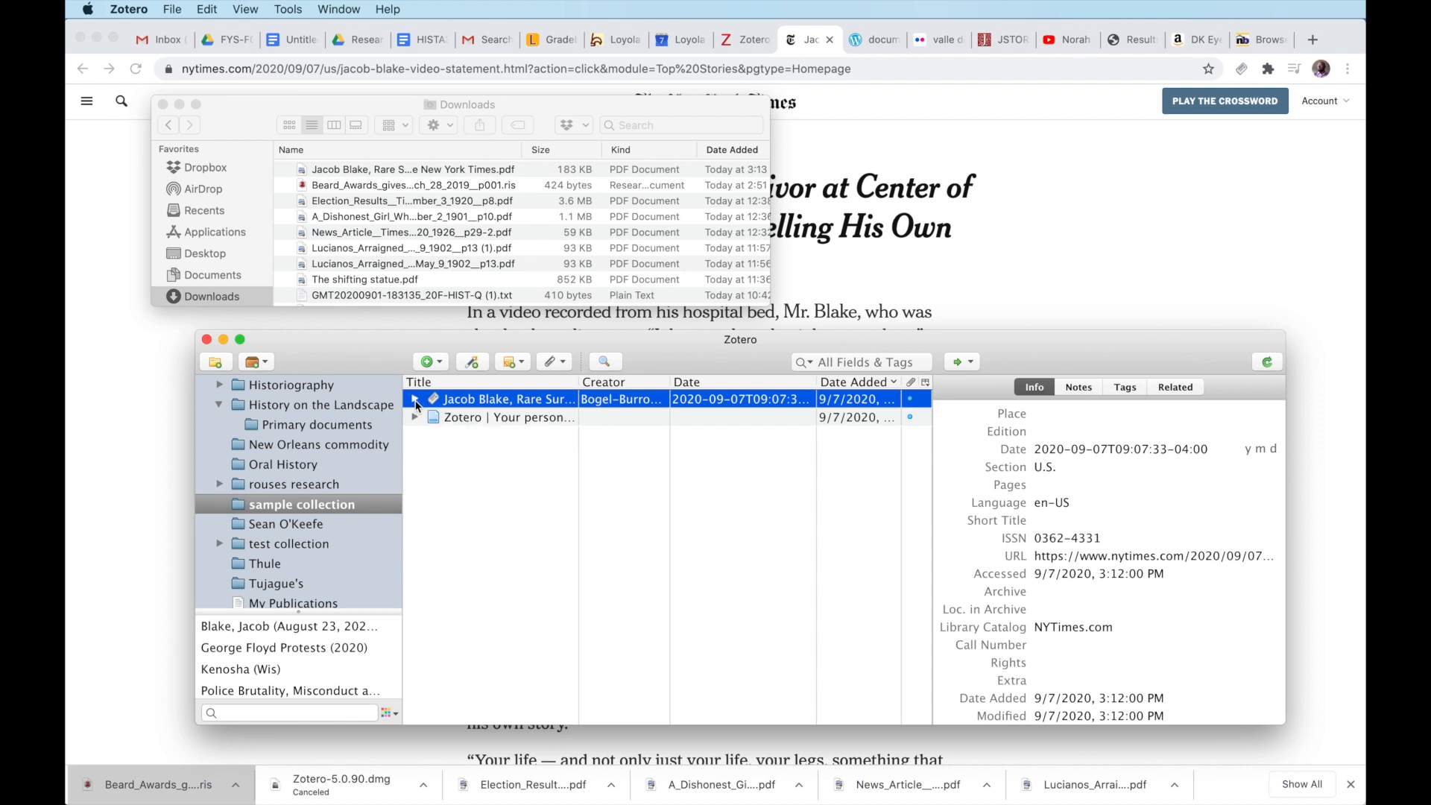
left_click(415, 401)
left_click(500, 419)
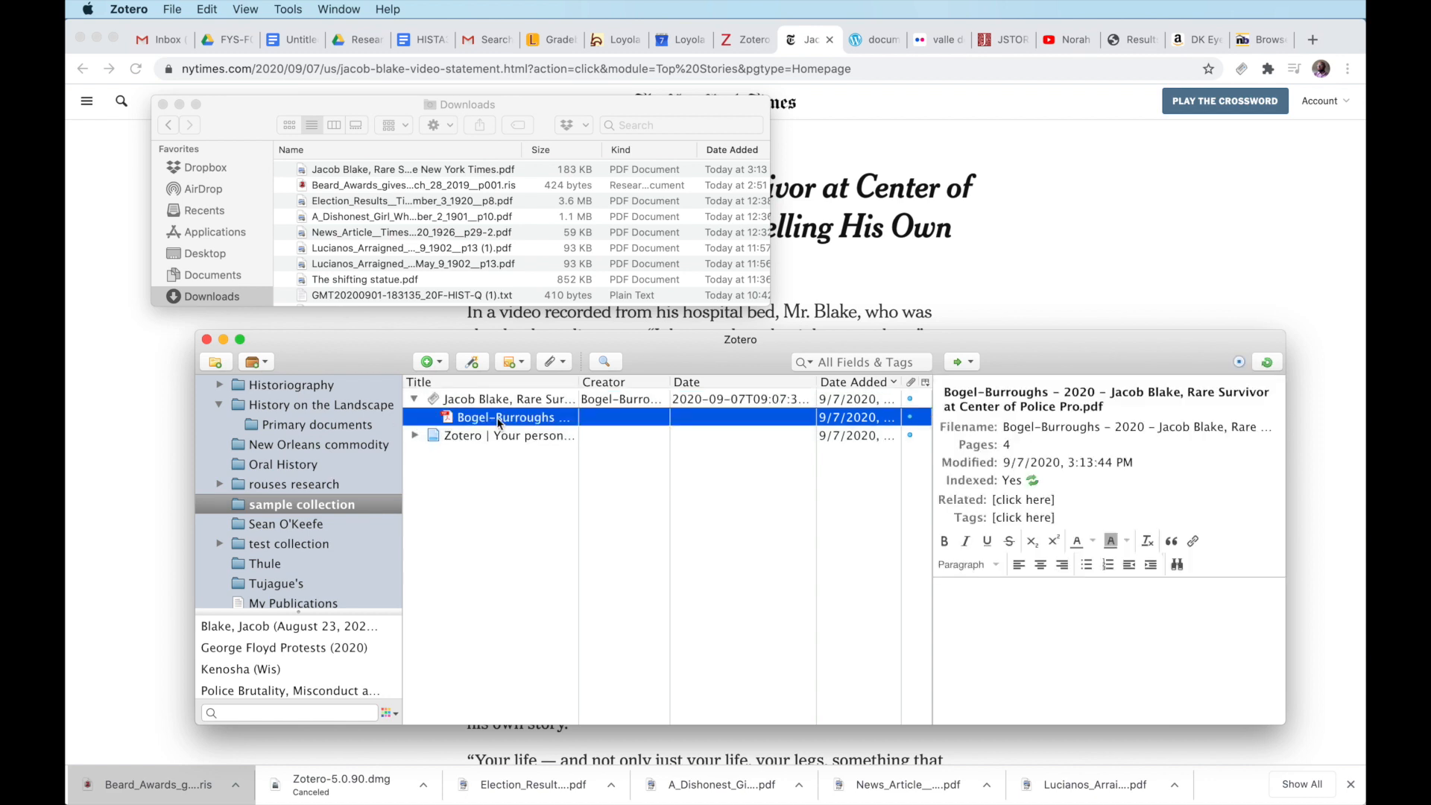
double_click(500, 420)
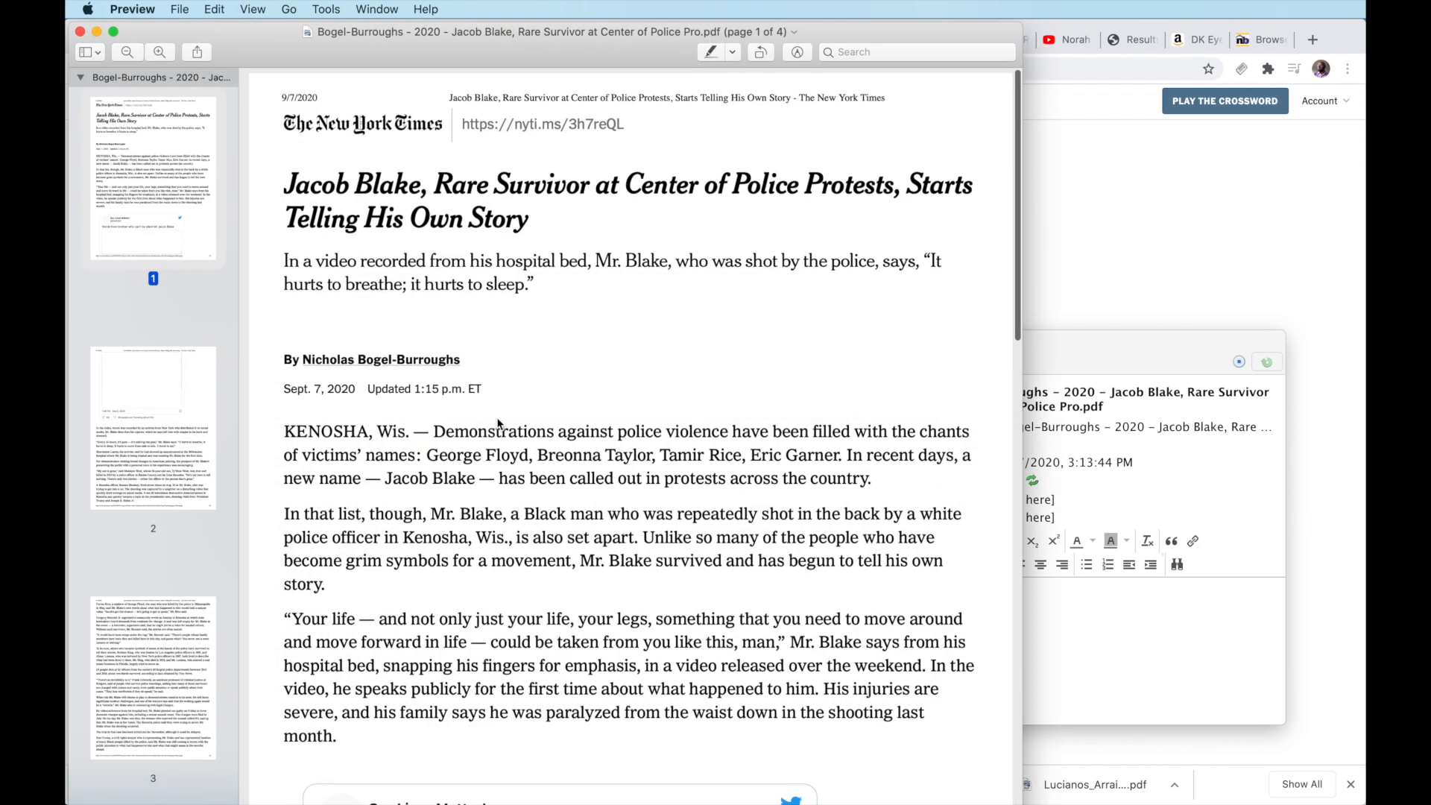
scroll(498, 423, "down", 10)
scroll(498, 419, "down", 5)
scroll(495, 418, "up", 5)
scroll(418, 335, "down", 1)
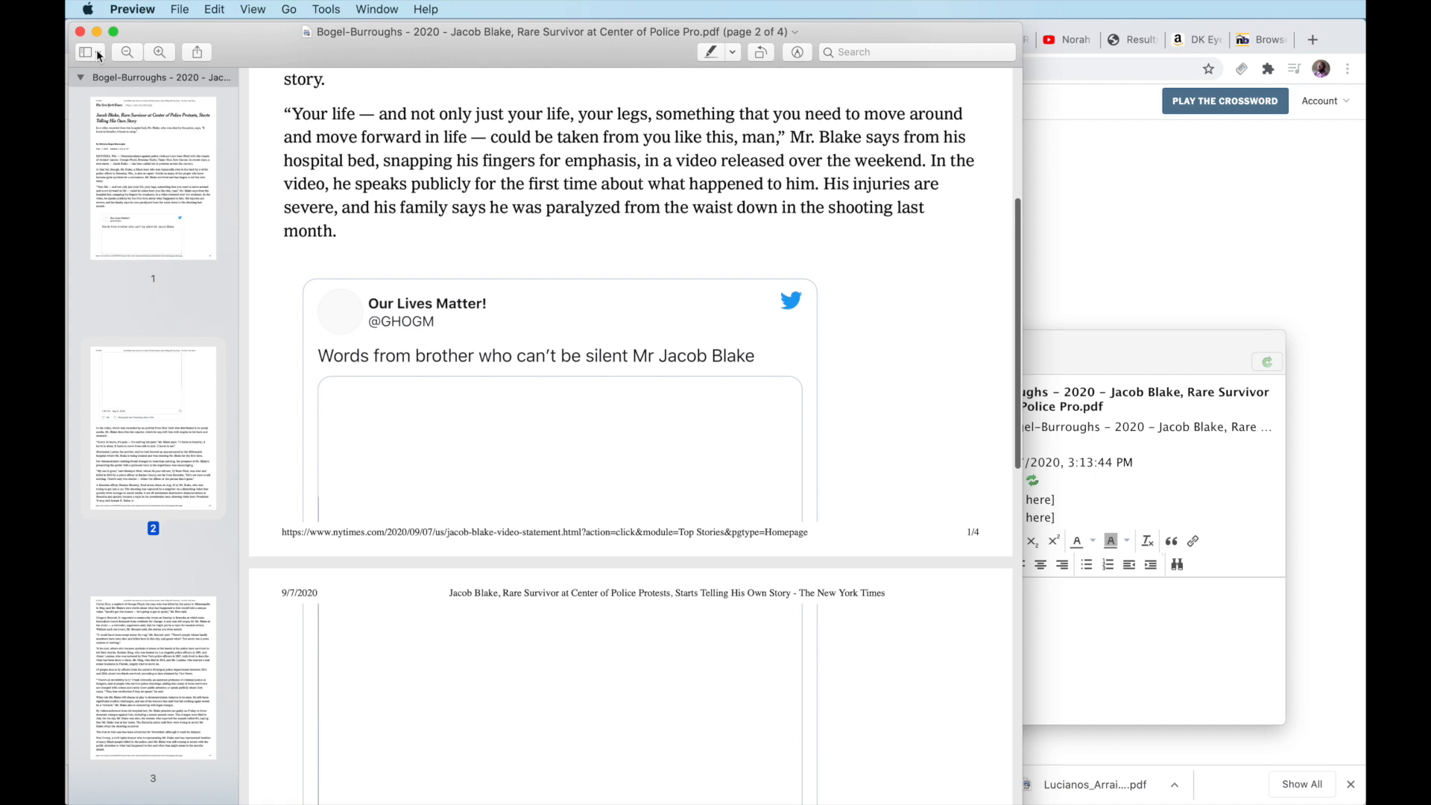
left_click(79, 31)
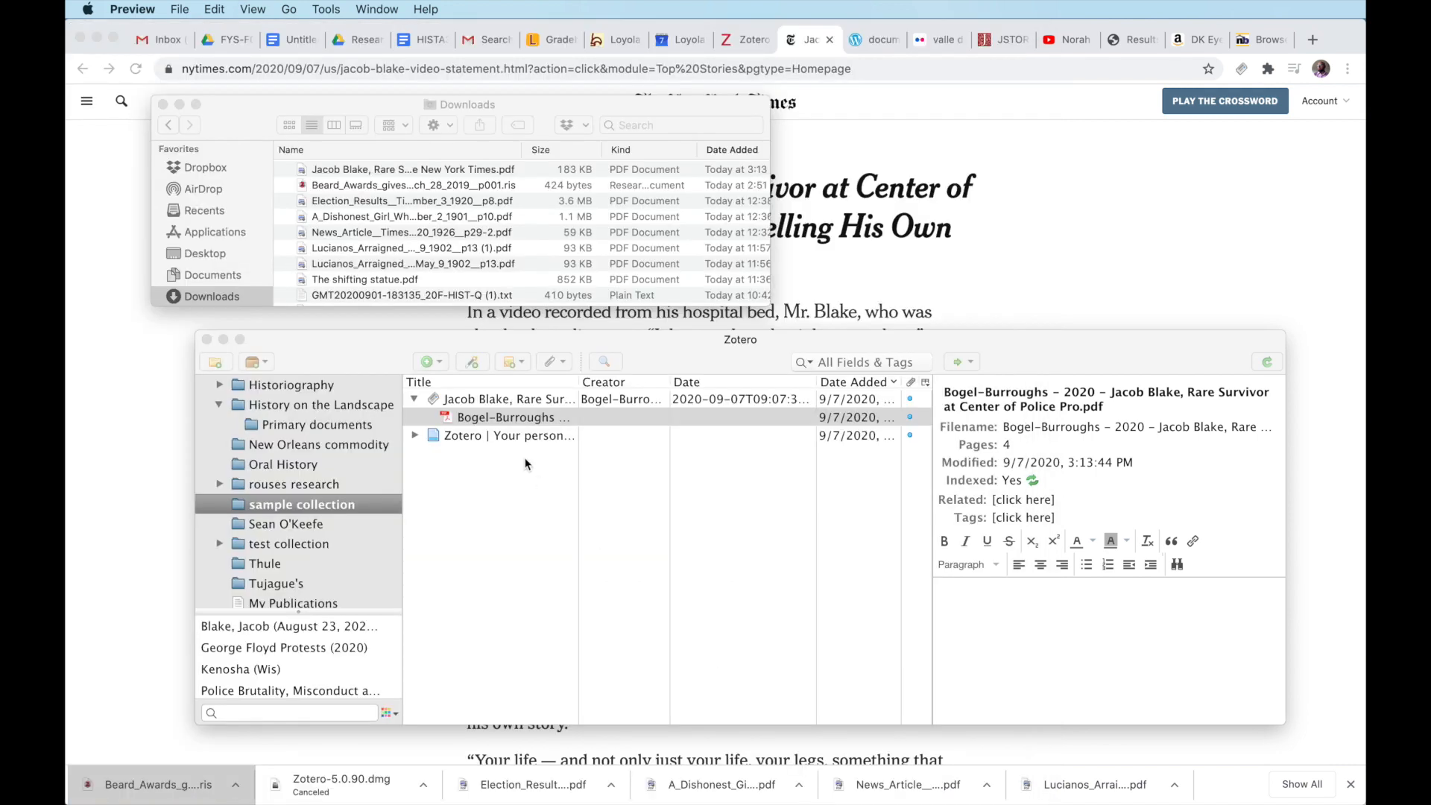
Toggle the newspaper article item's attachment list, leave it collapsed and select the sample collection
left_click(416, 403)
left_click(415, 400)
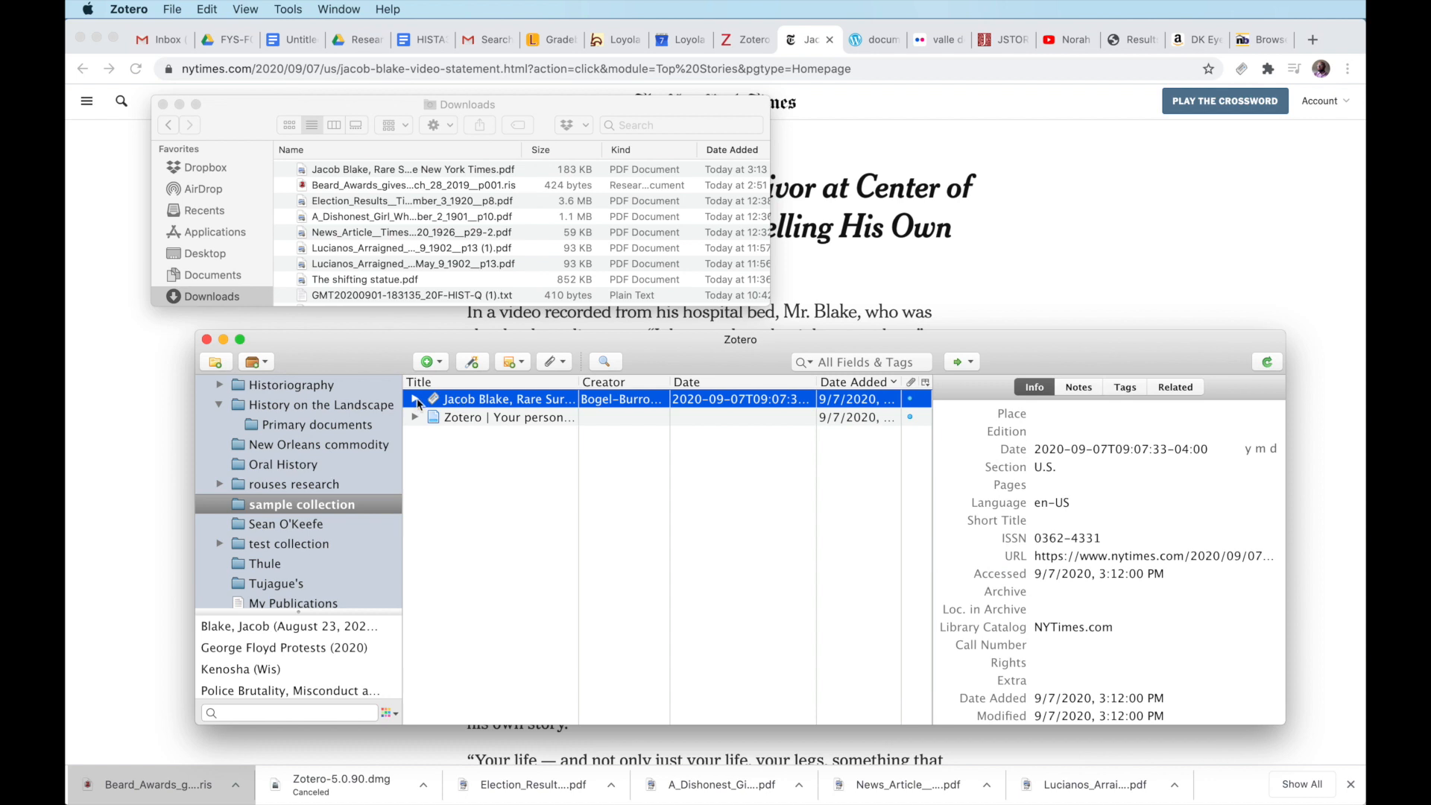
left_click(414, 399)
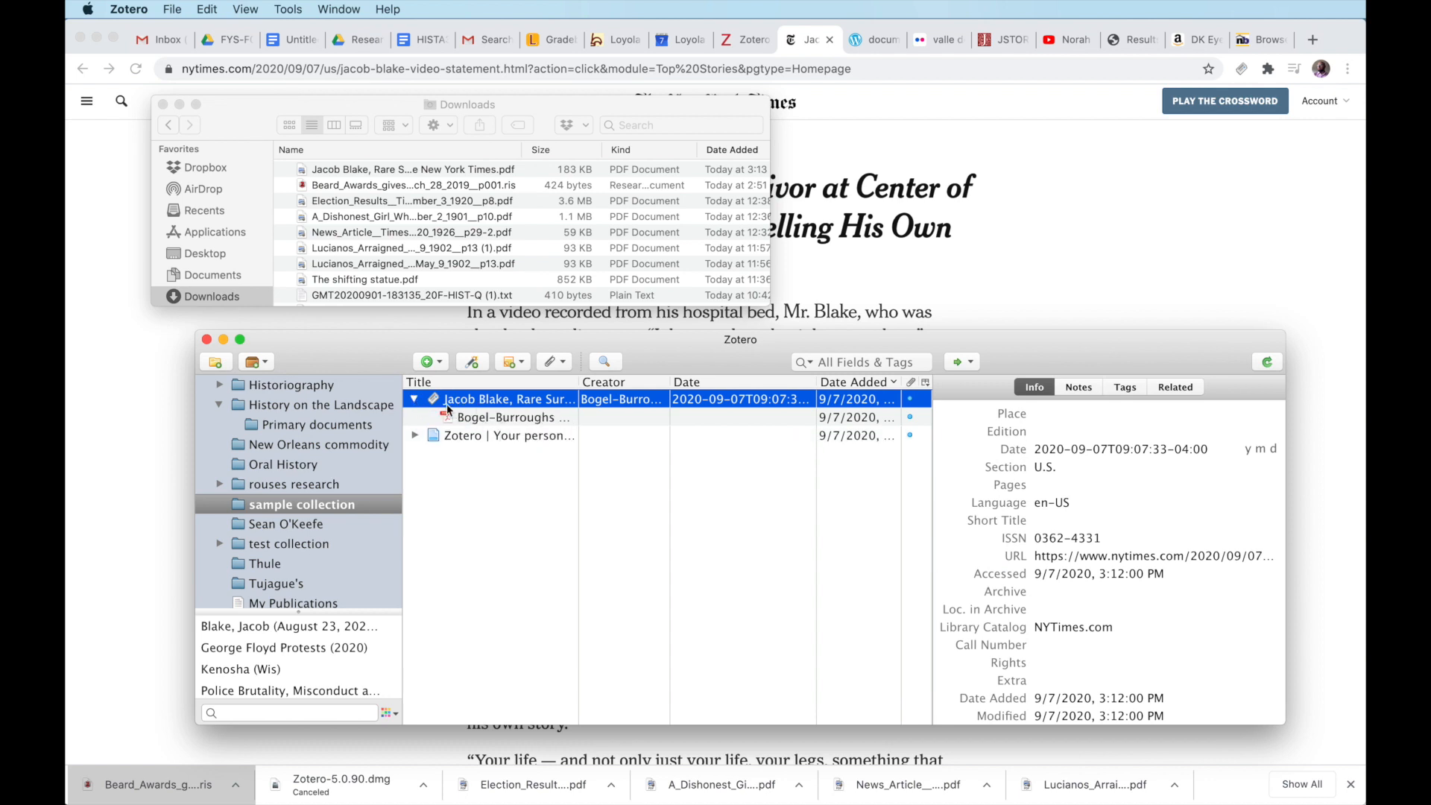
left_click(414, 400)
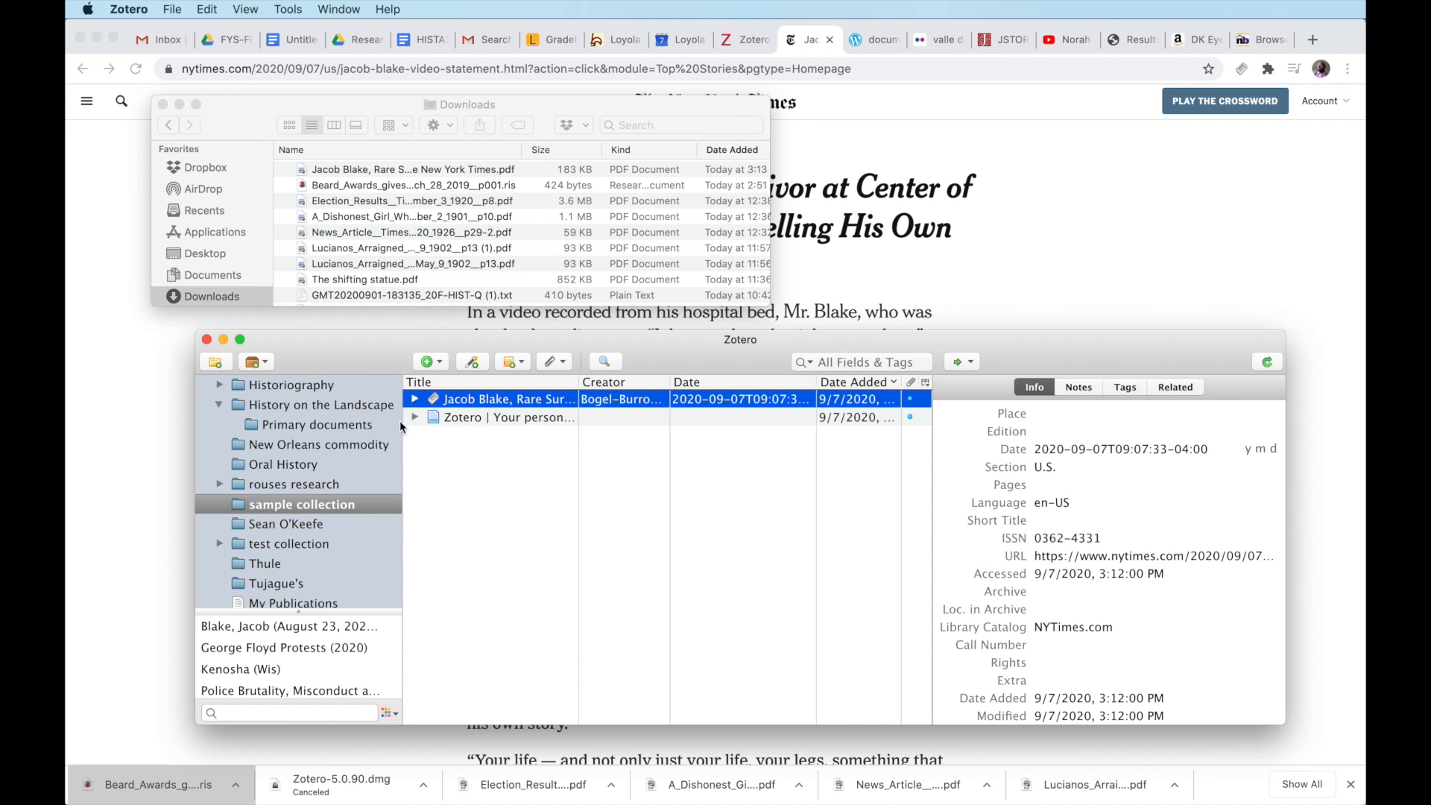
left_click(362, 504)
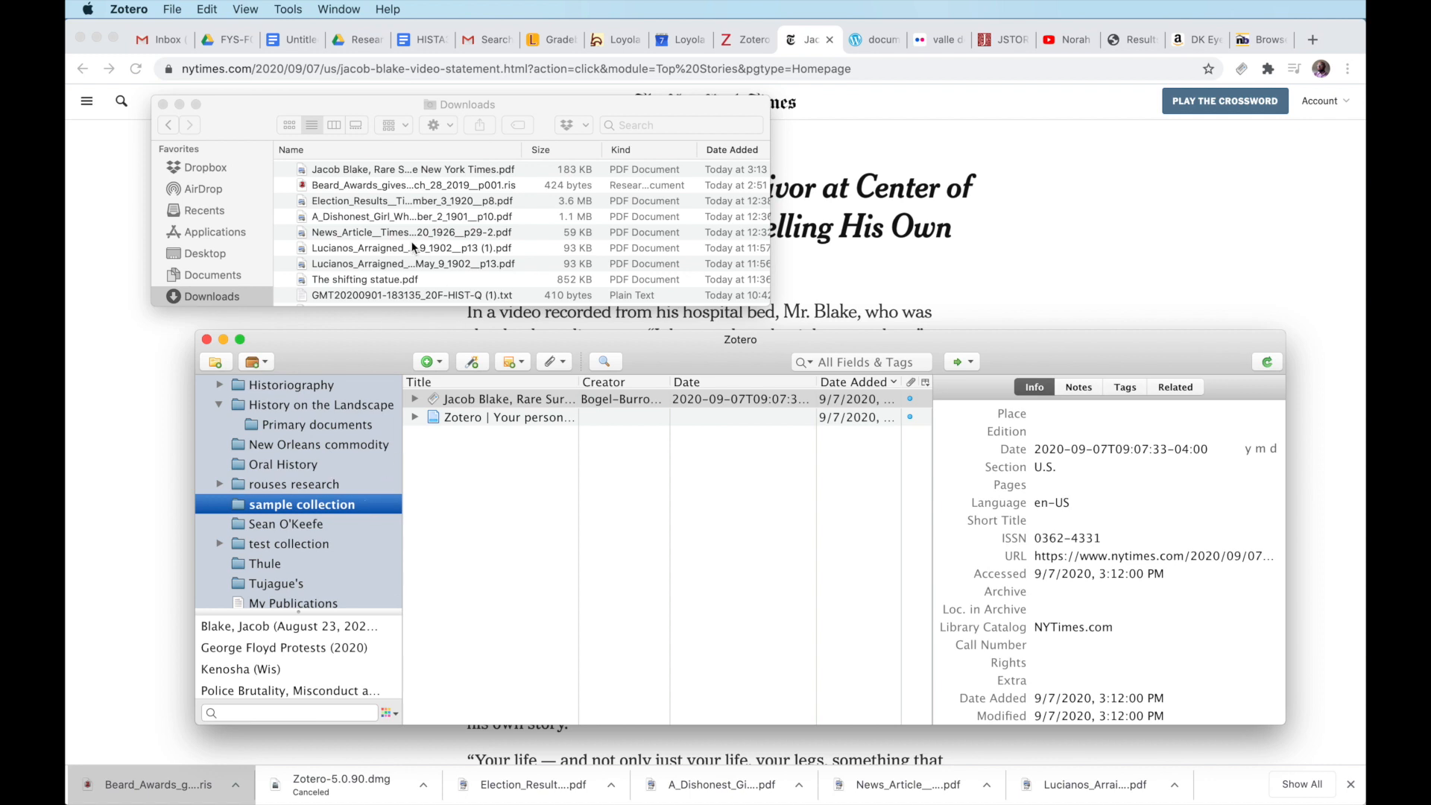
Close the Finder Downloads window and switch to Chrome
left_click(226, 125)
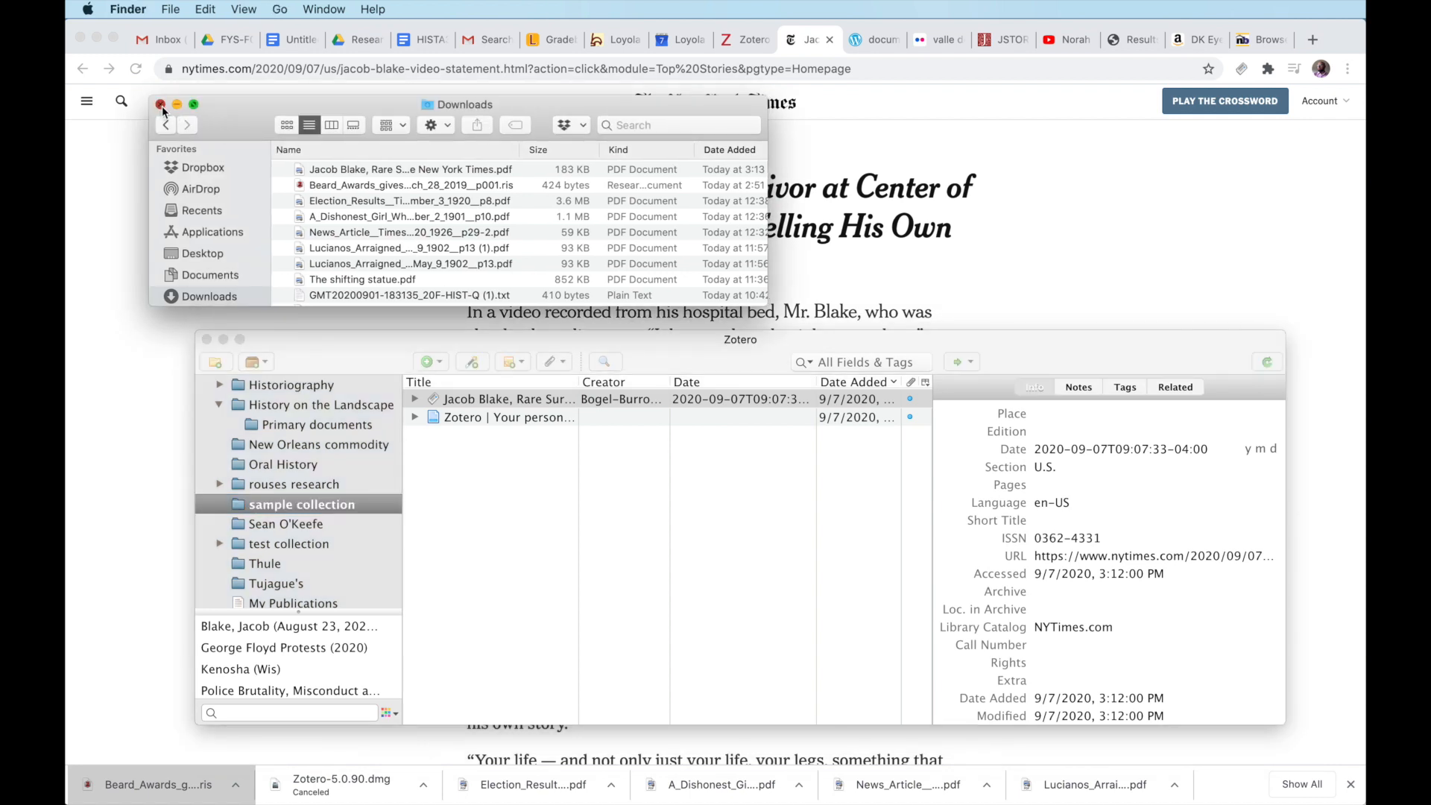
left_click(162, 104)
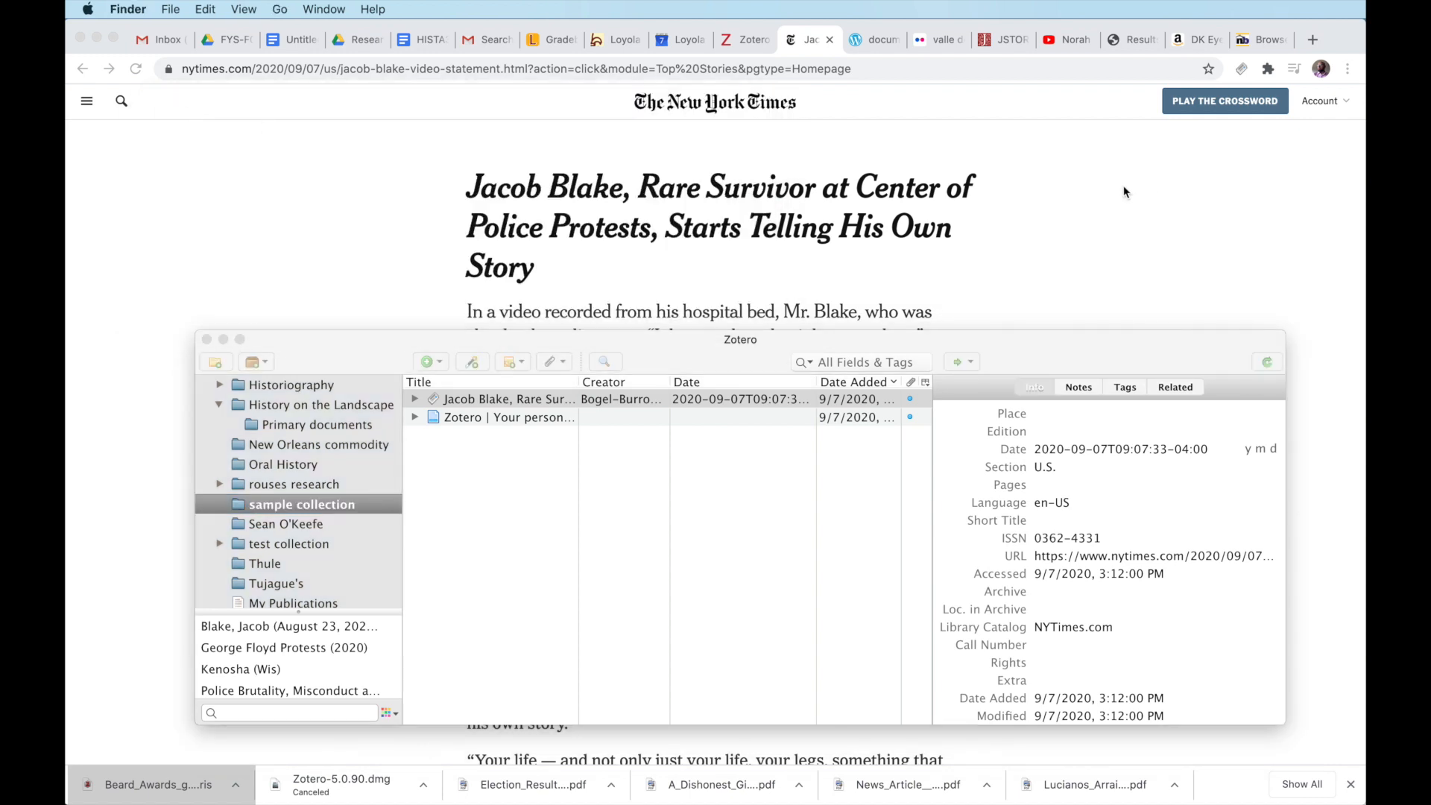
left_click(1107, 225)
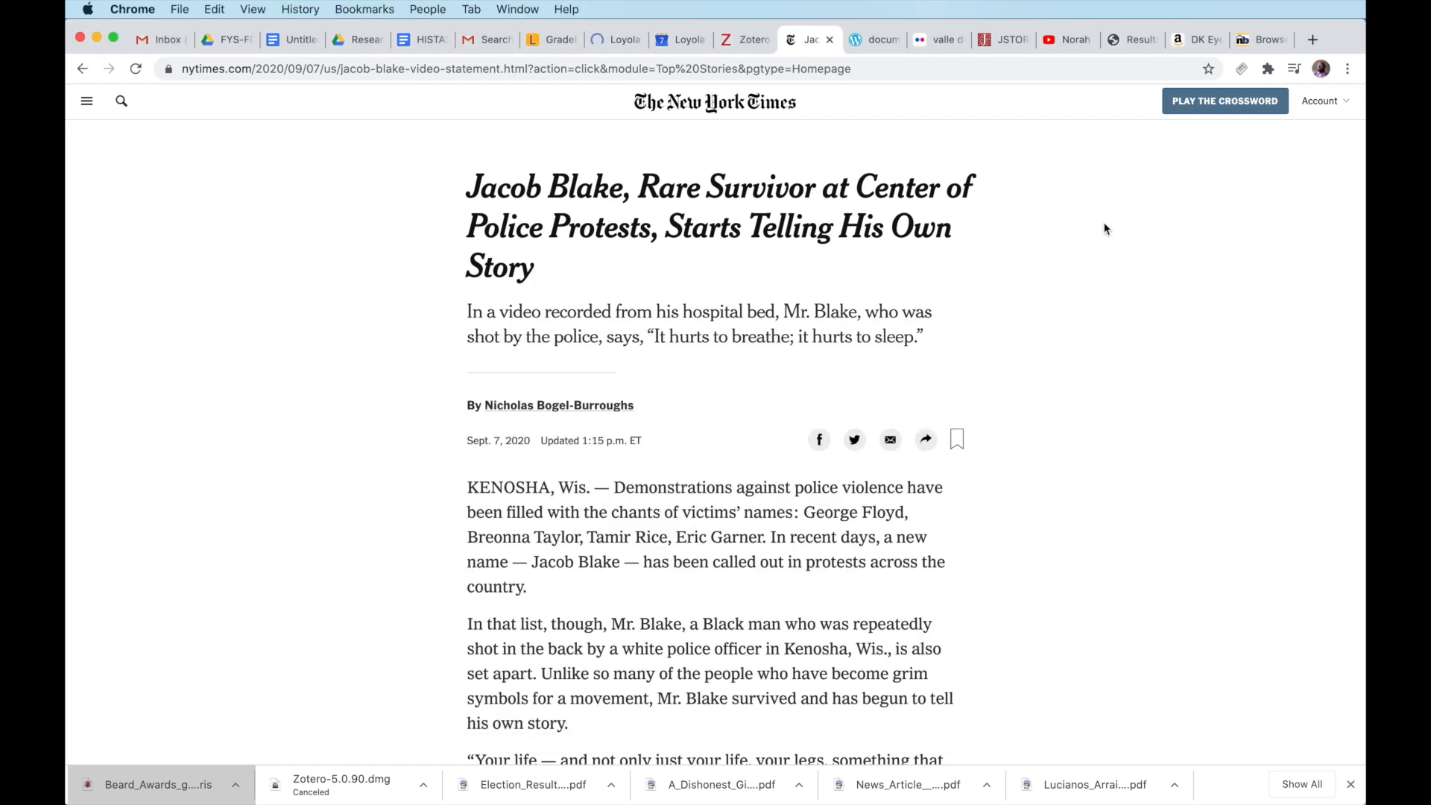
Go to the open docstudio.org page, browse its featured posts and open "A Conversation with Sean O'Keefe"
left_click(880, 47)
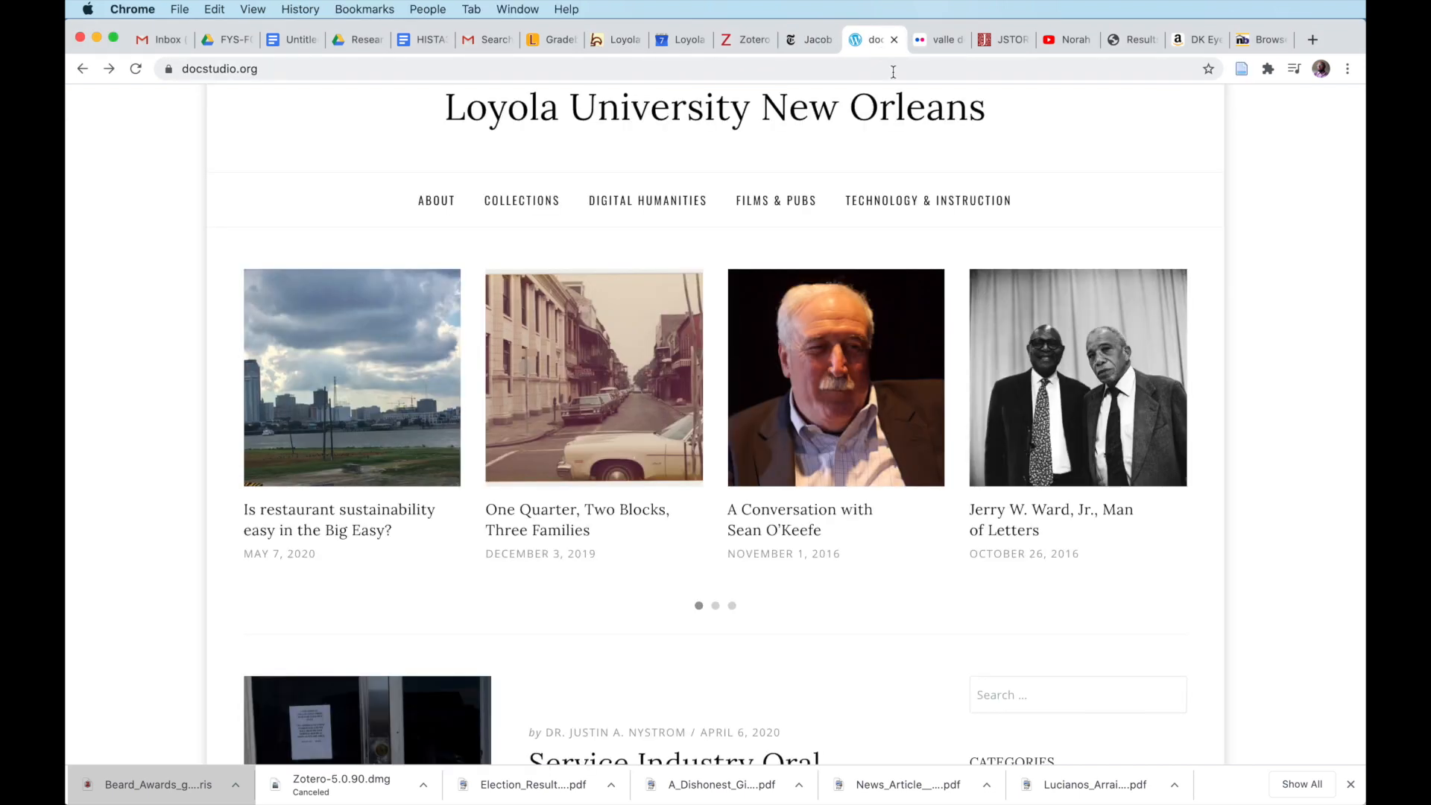
scroll(1056, 195, "up", 3)
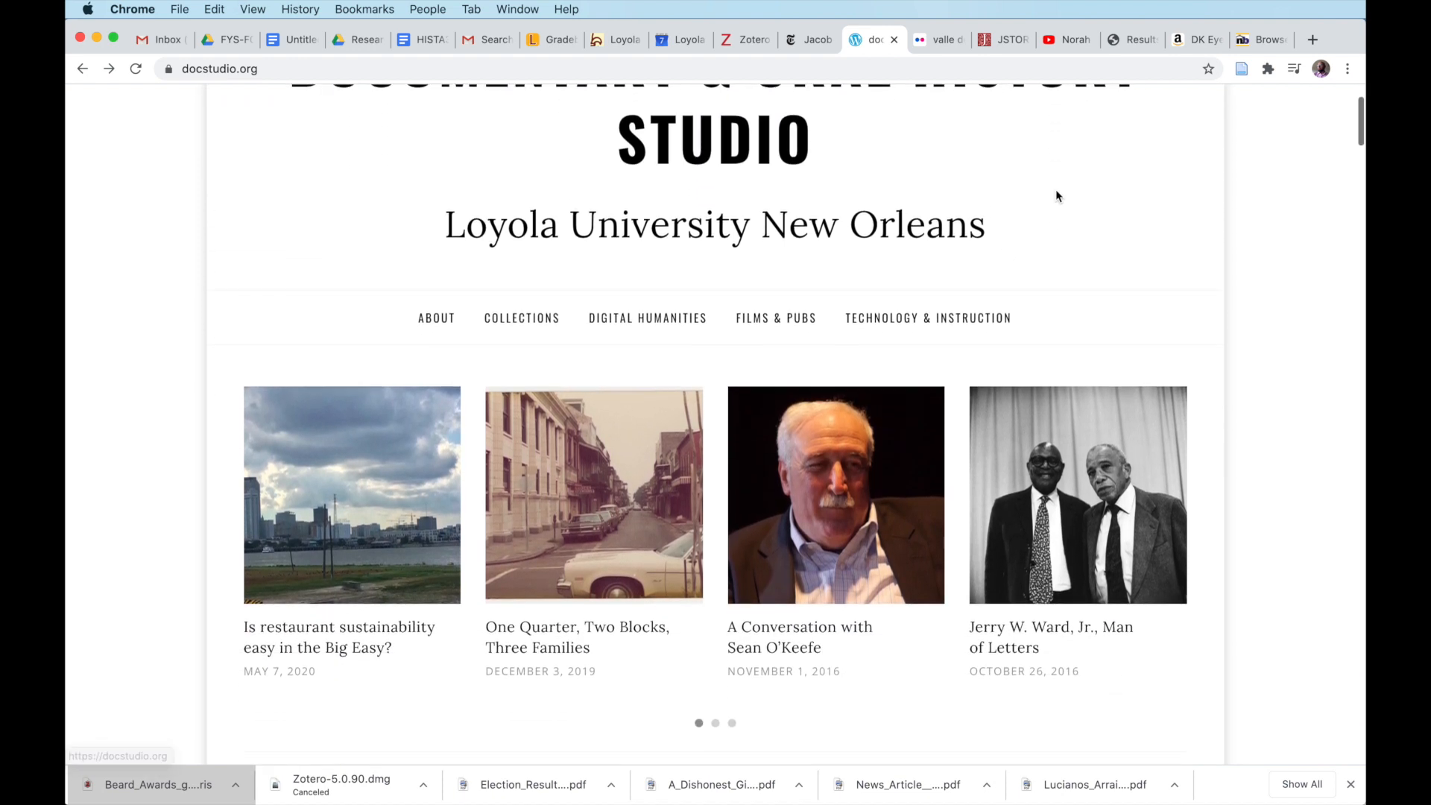
scroll(1058, 196, "down", 1)
scroll(1055, 190, "down", 2)
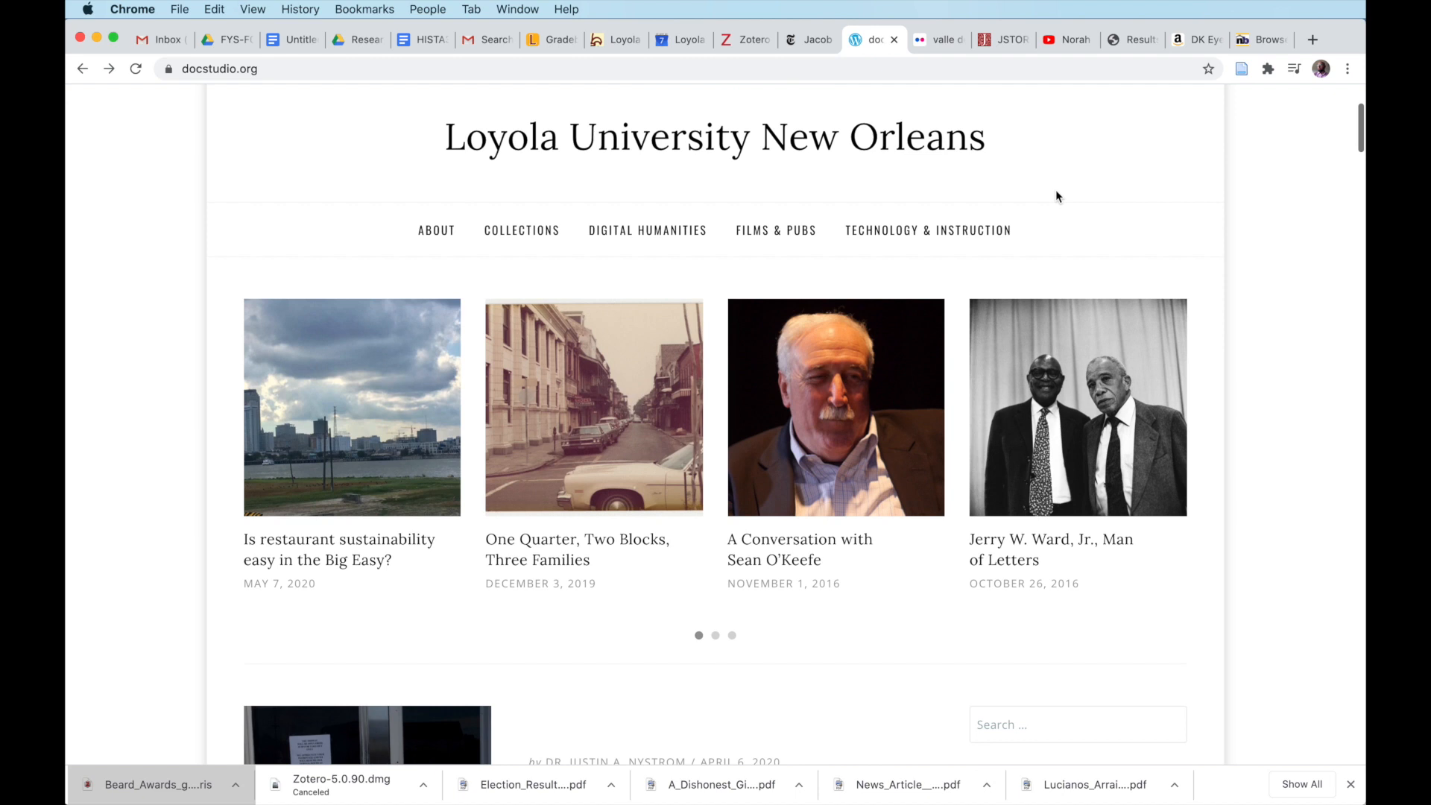
scroll(1043, 190, "down", 1)
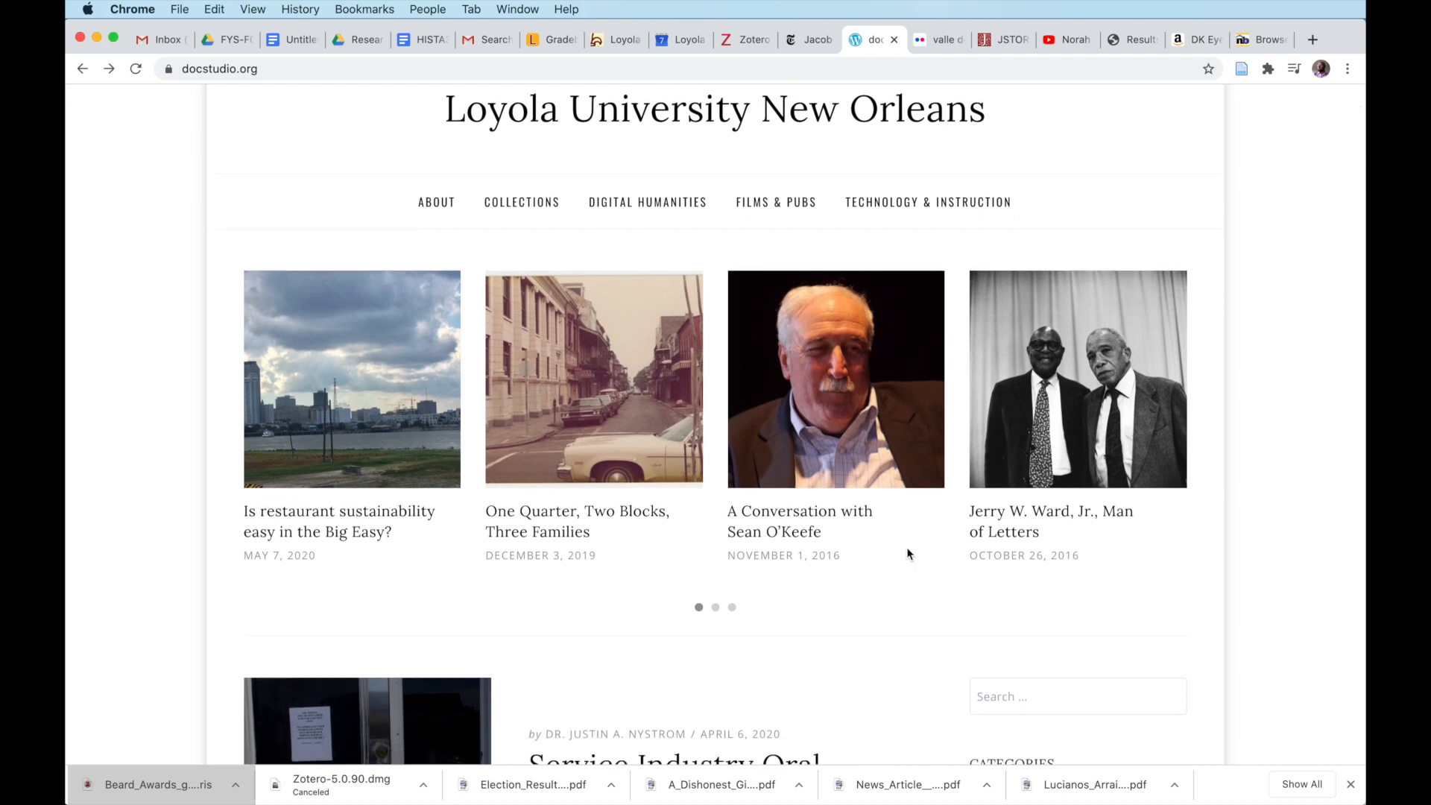
scroll(908, 554, "down", 1)
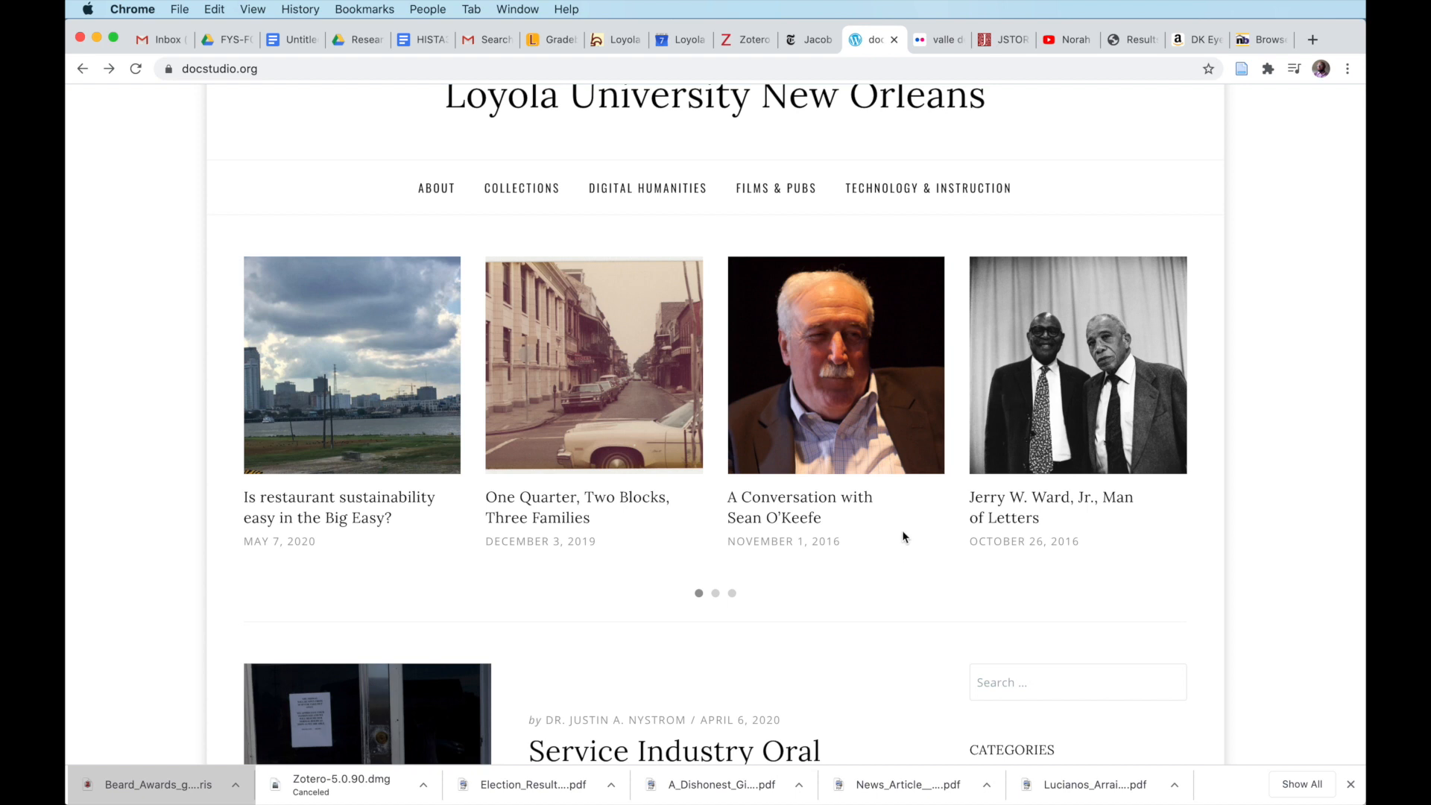
scroll(898, 535, "down", 1)
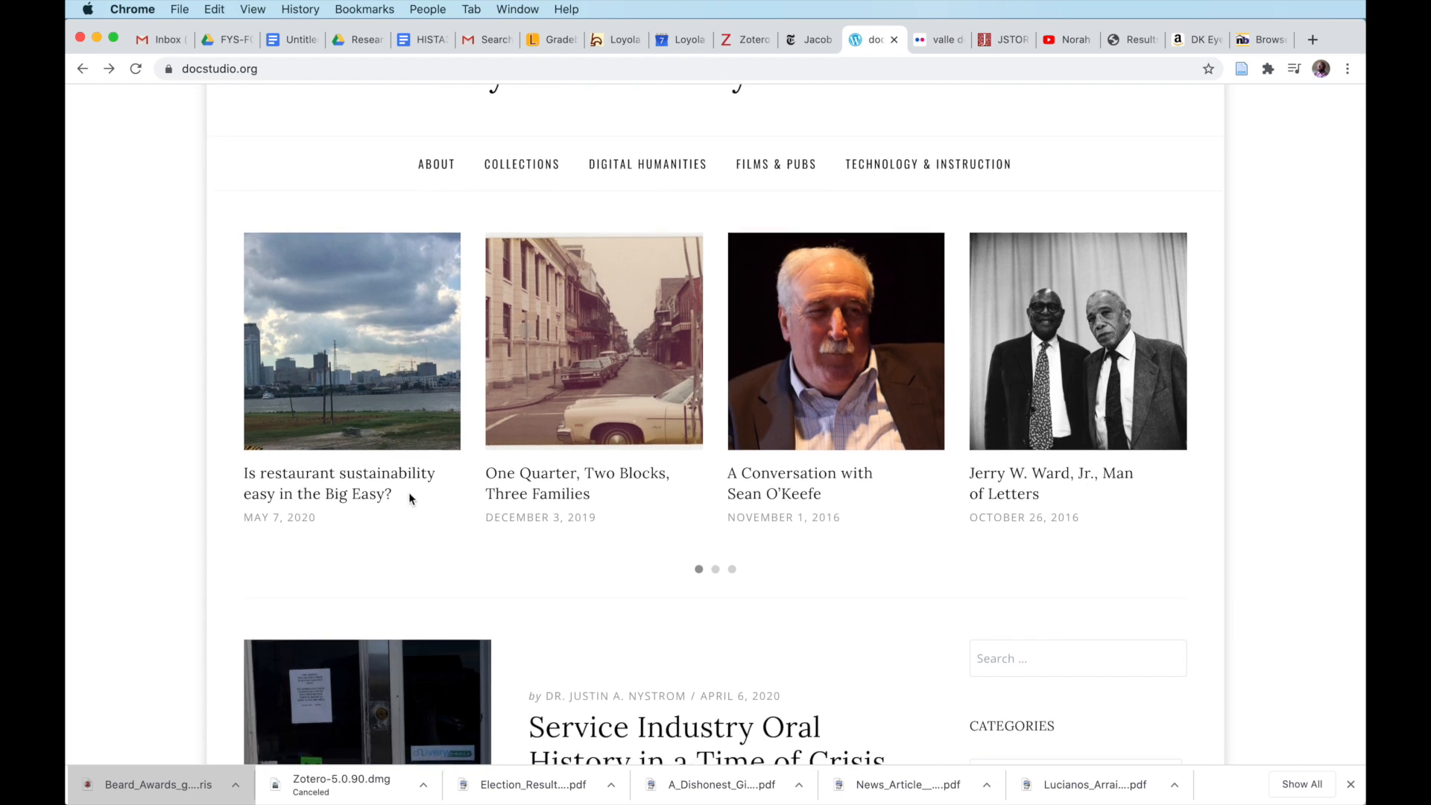
scroll(873, 563, "down", 1)
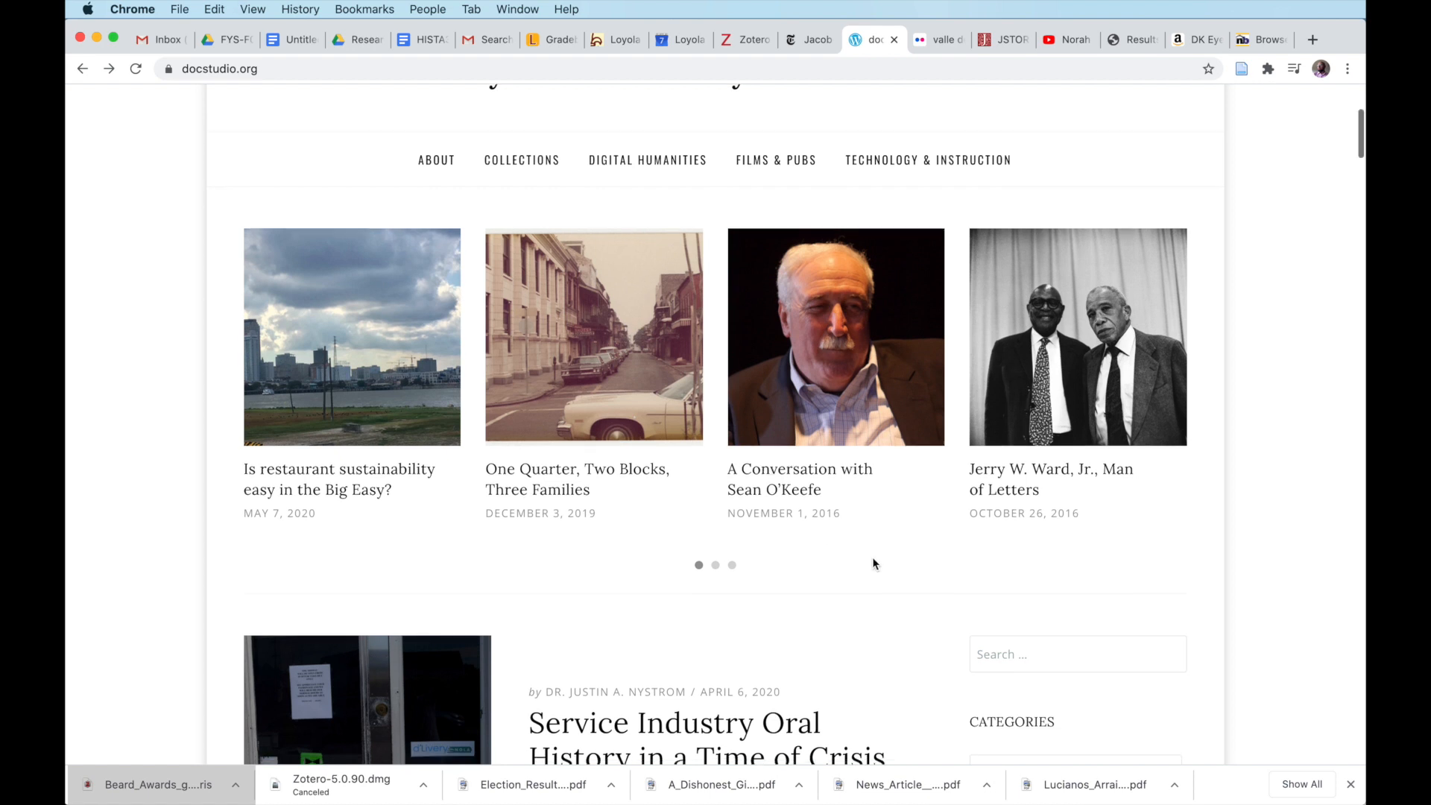
left_click(850, 476)
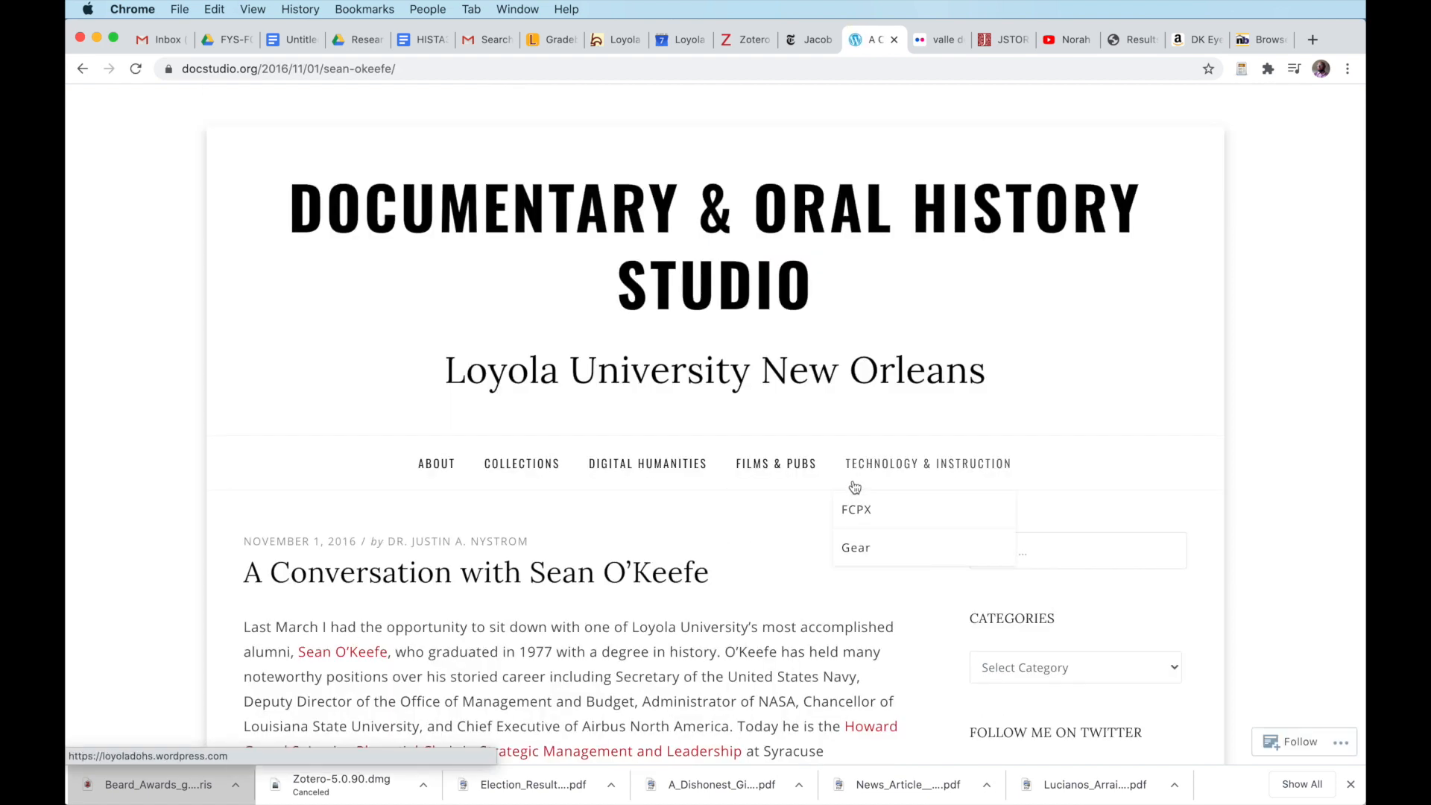
Save the "A Conversation with Sean O'Keefe" post to the sample collection with the Zotero Connector and switch to Zotero
scroll(653, 522, "down", 1)
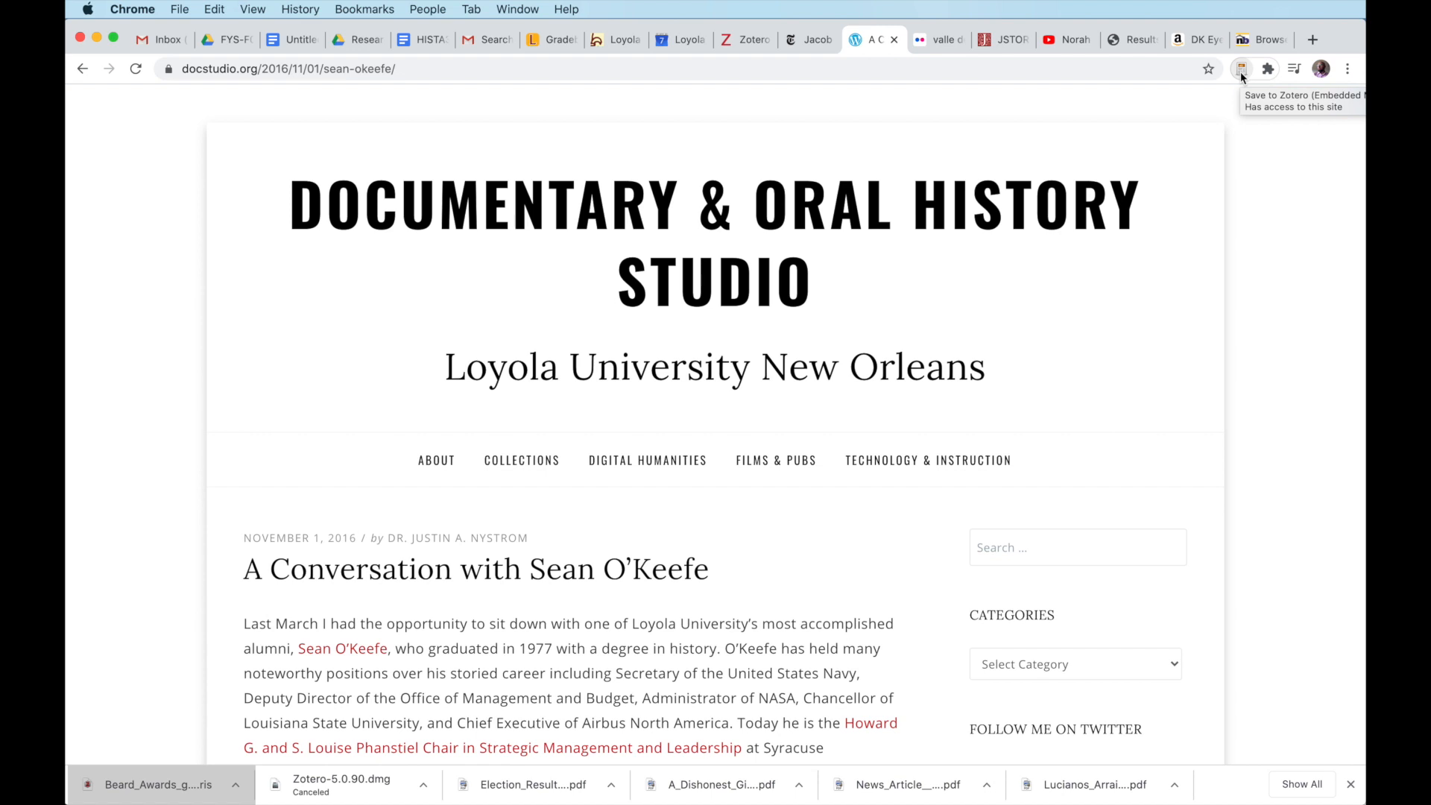
left_click(1241, 74)
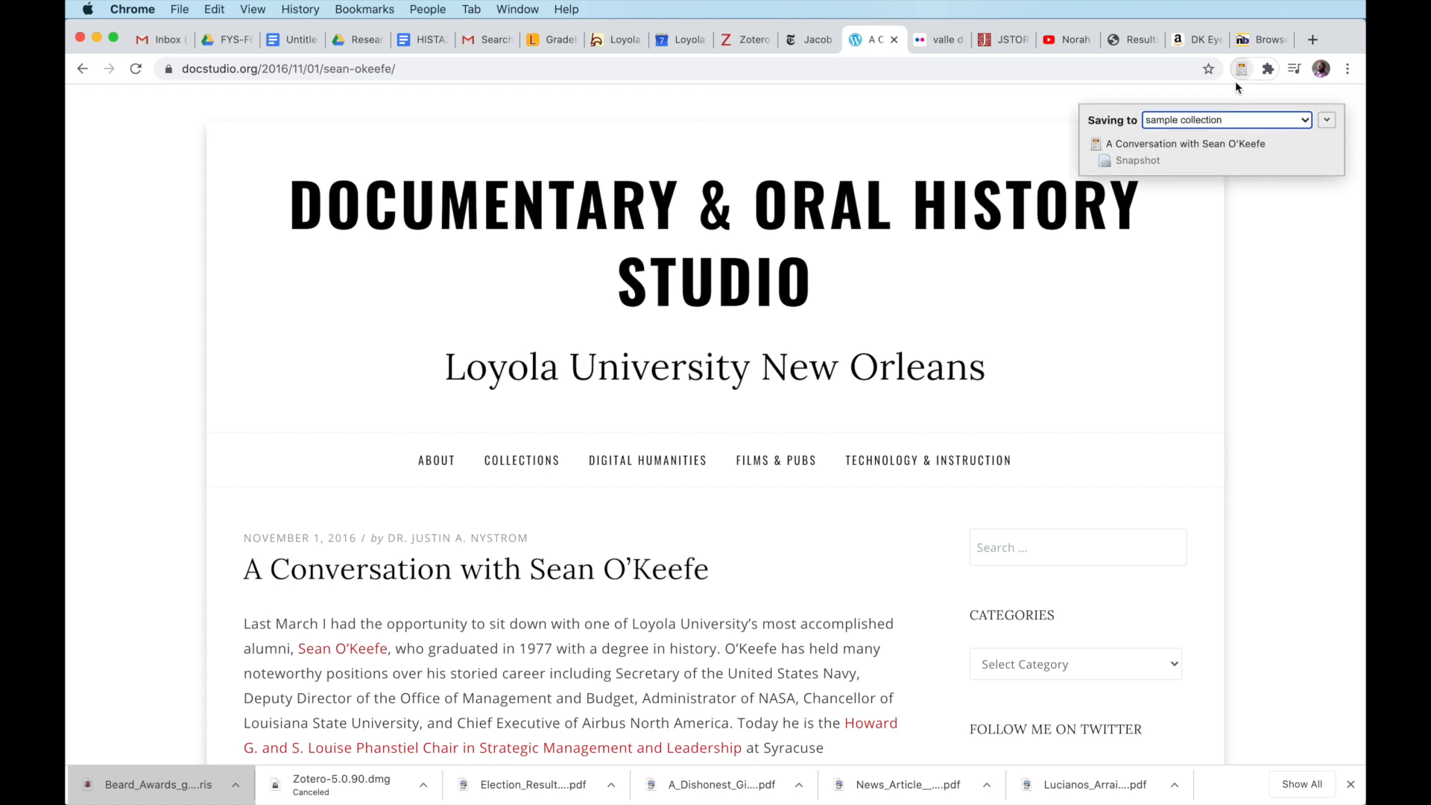
key("super+Tab")
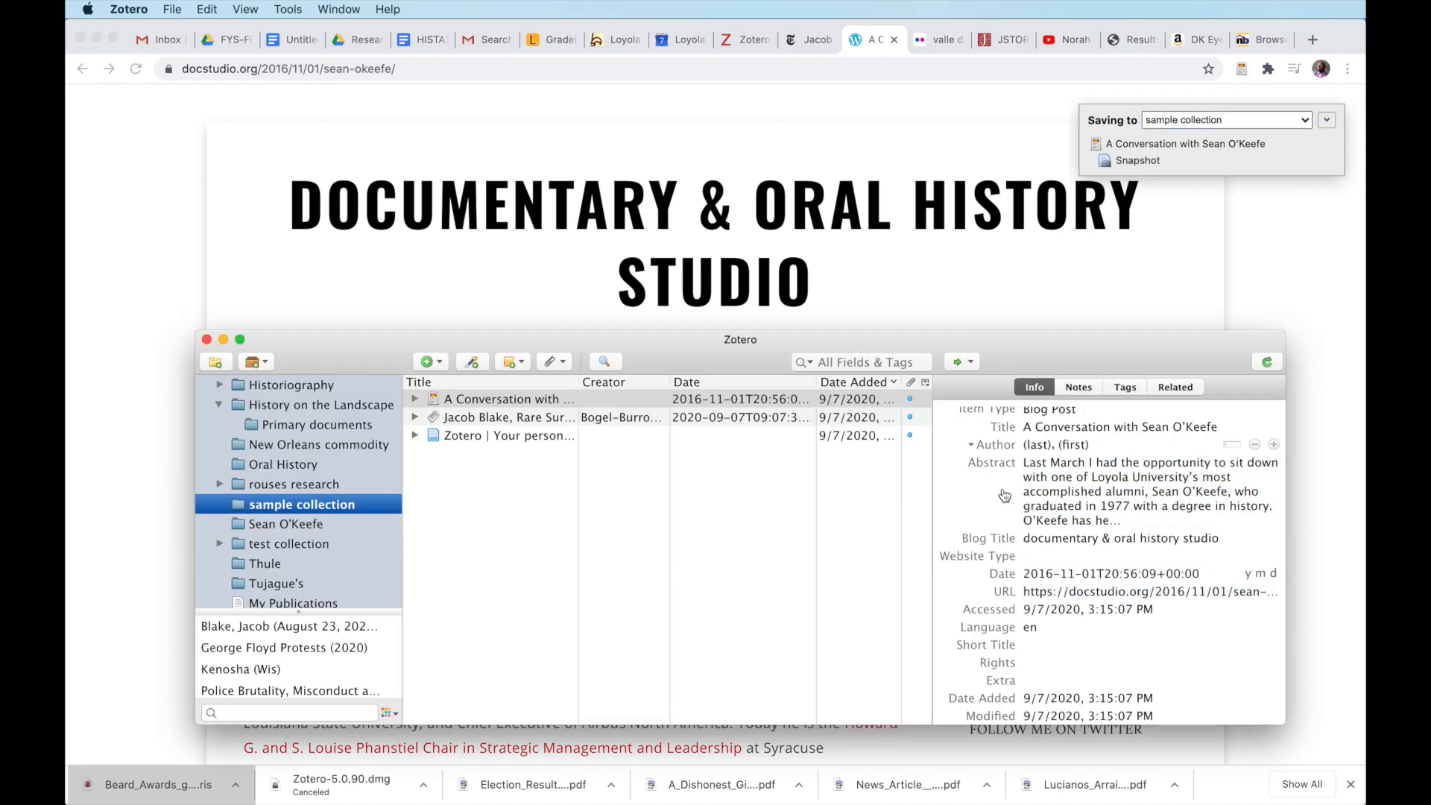
Review the saved blog post's metadata, including its title, abstract and author fields, leaving the values as they are
scroll(1005, 497, "up", 1)
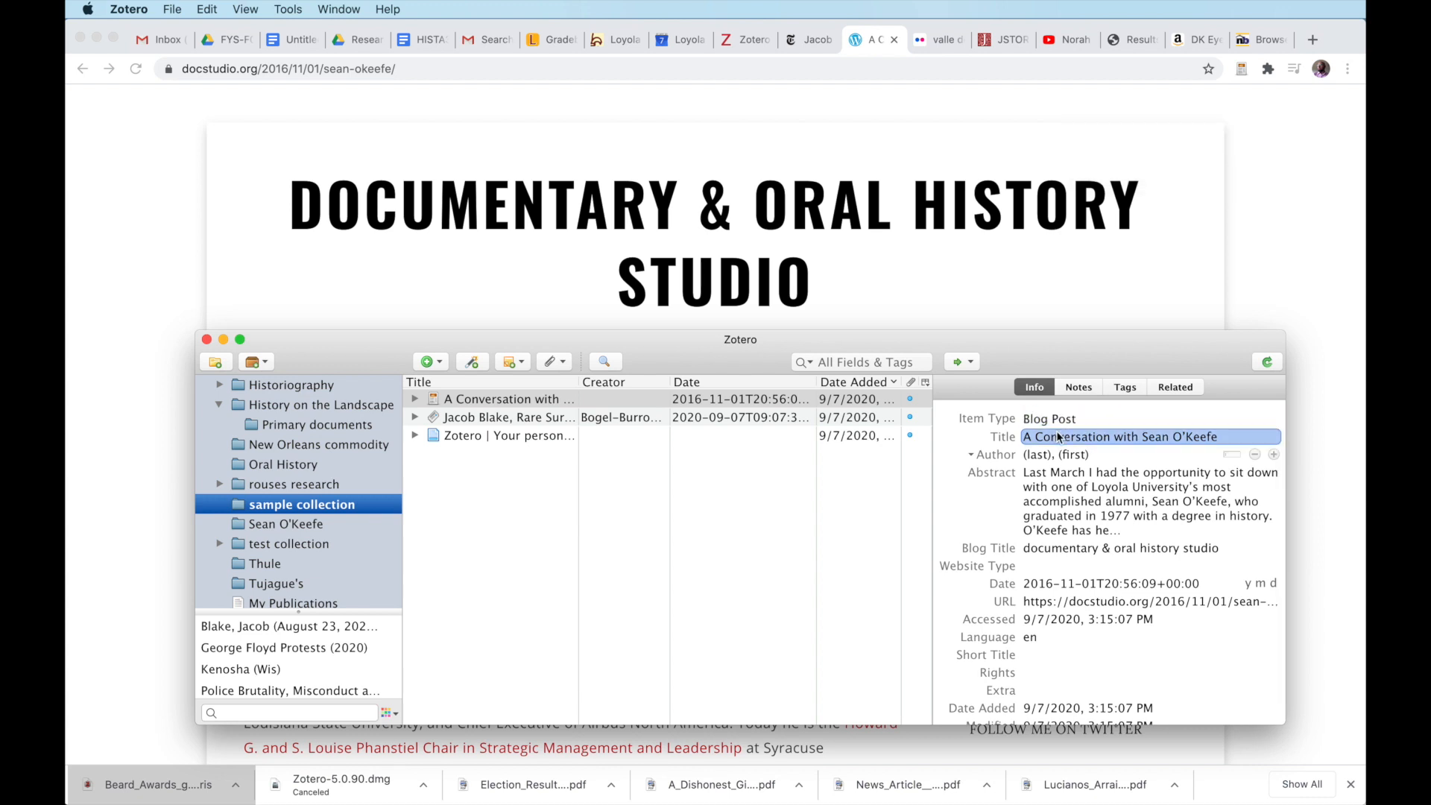
left_click(1088, 492)
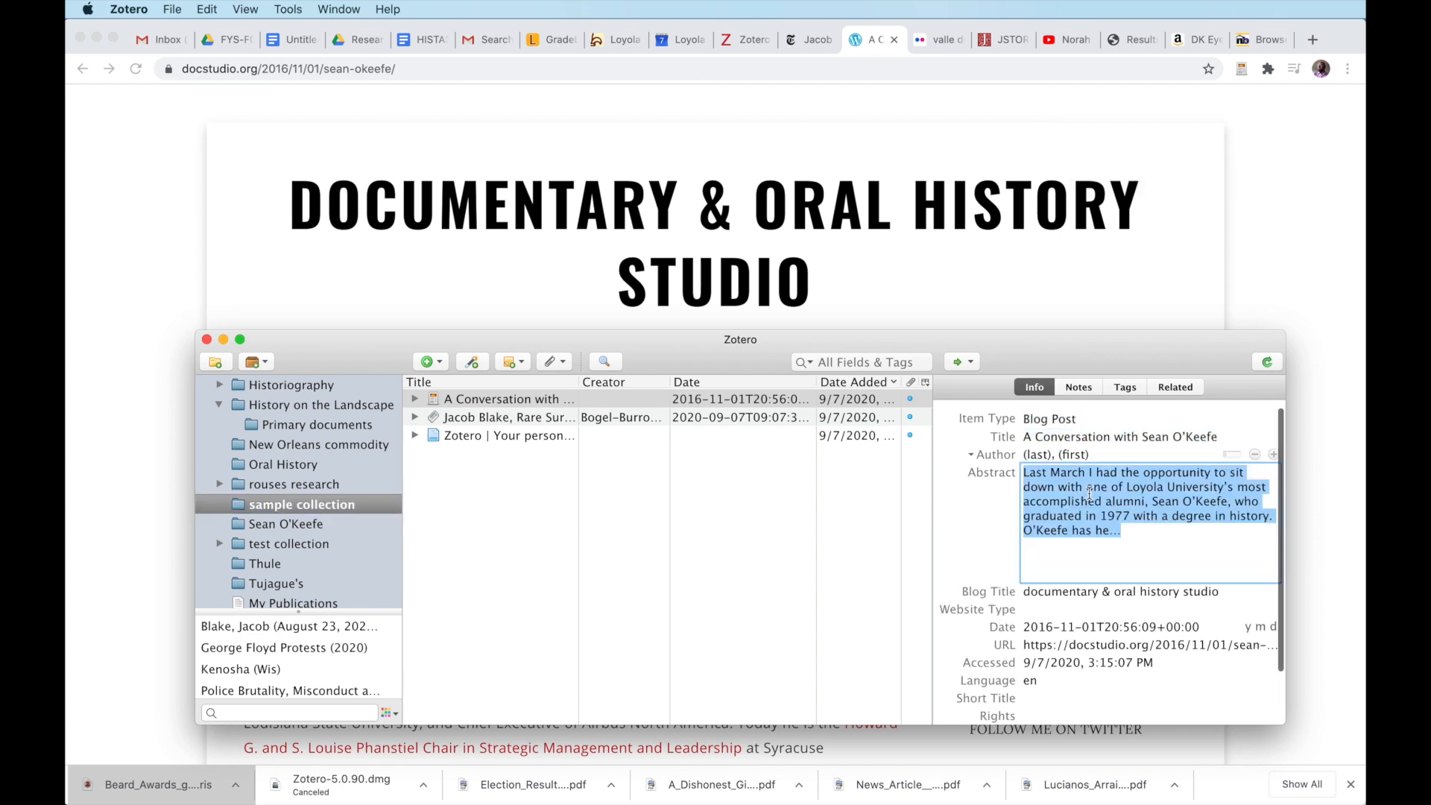
left_click(988, 501)
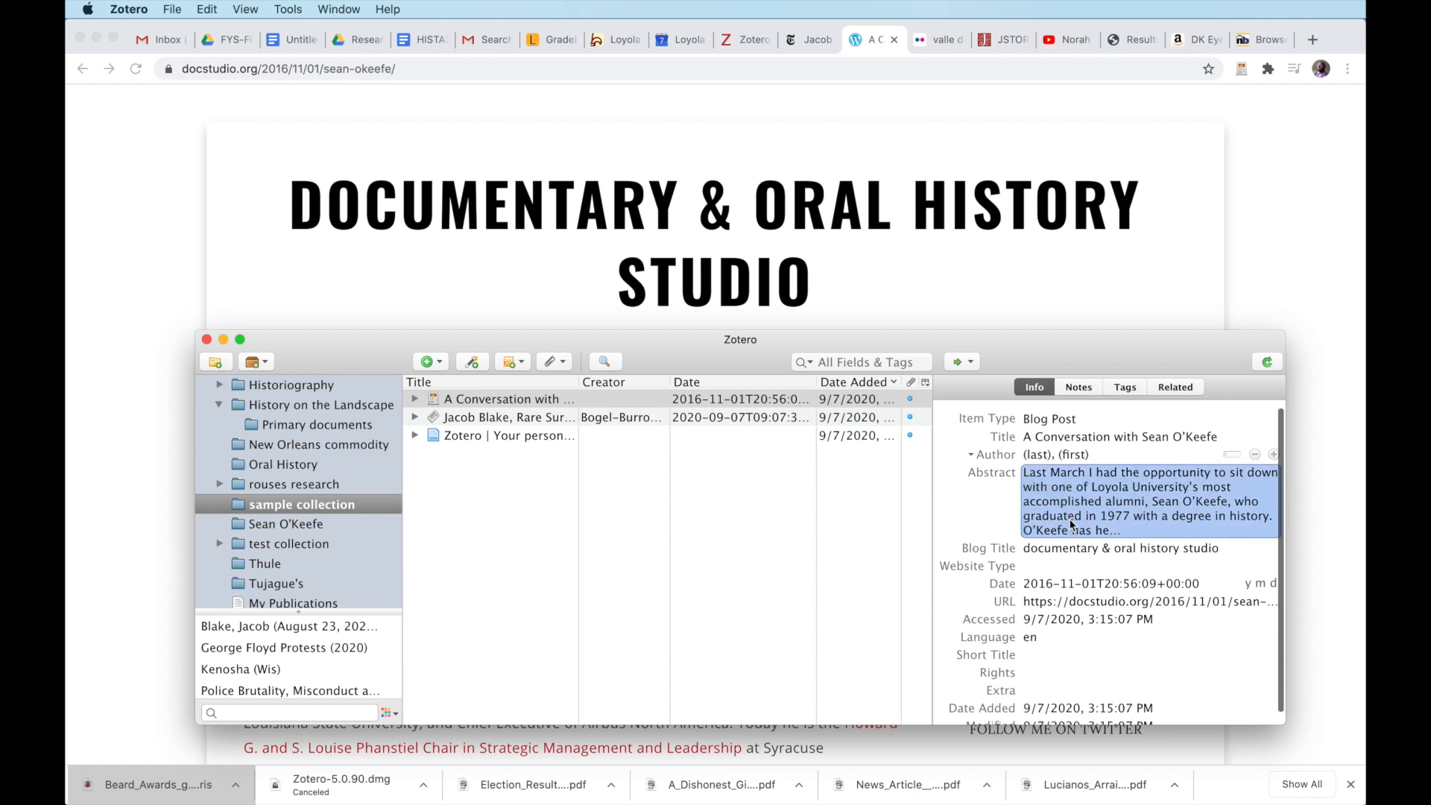
scroll(1072, 525, "down", 1)
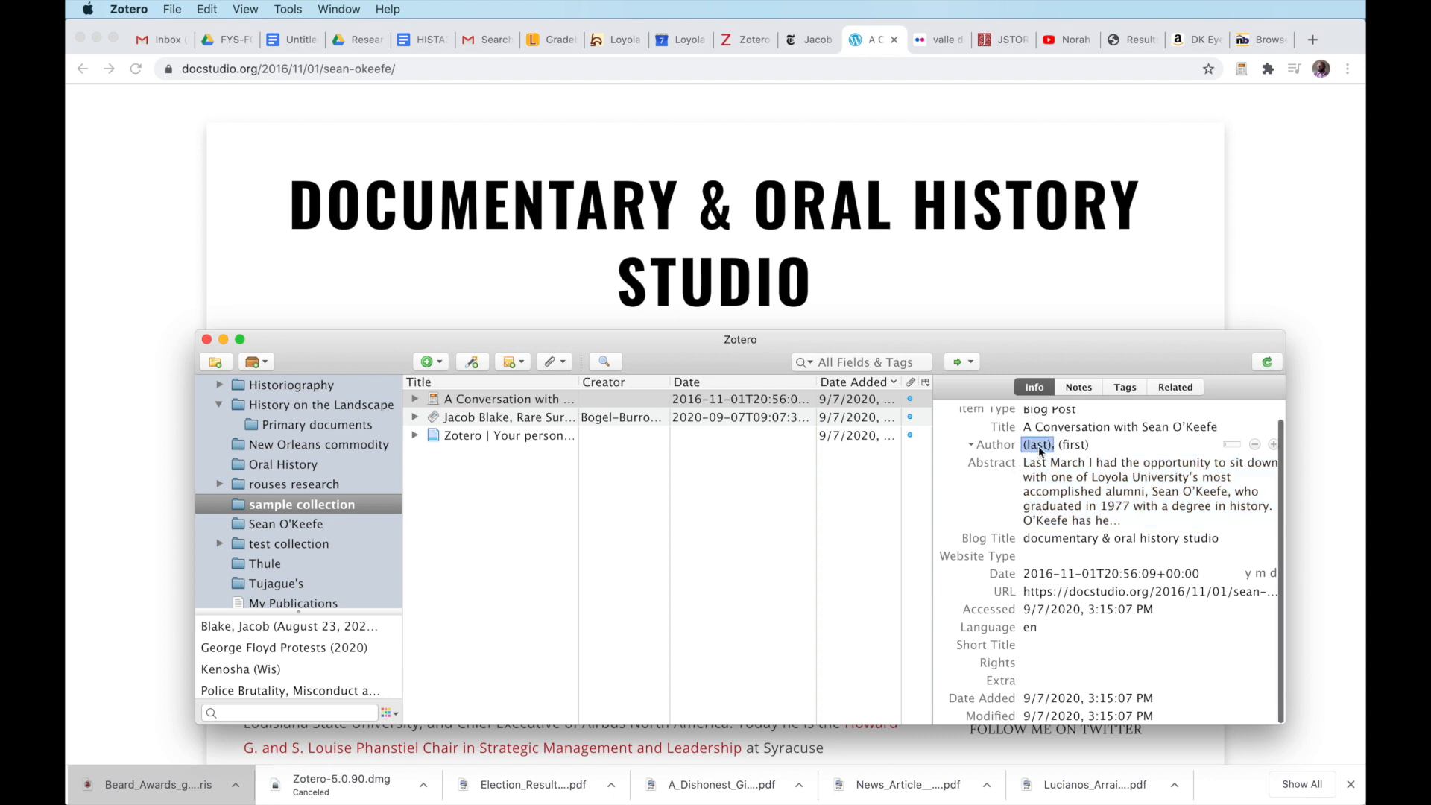
scroll(999, 525, "up", 1)
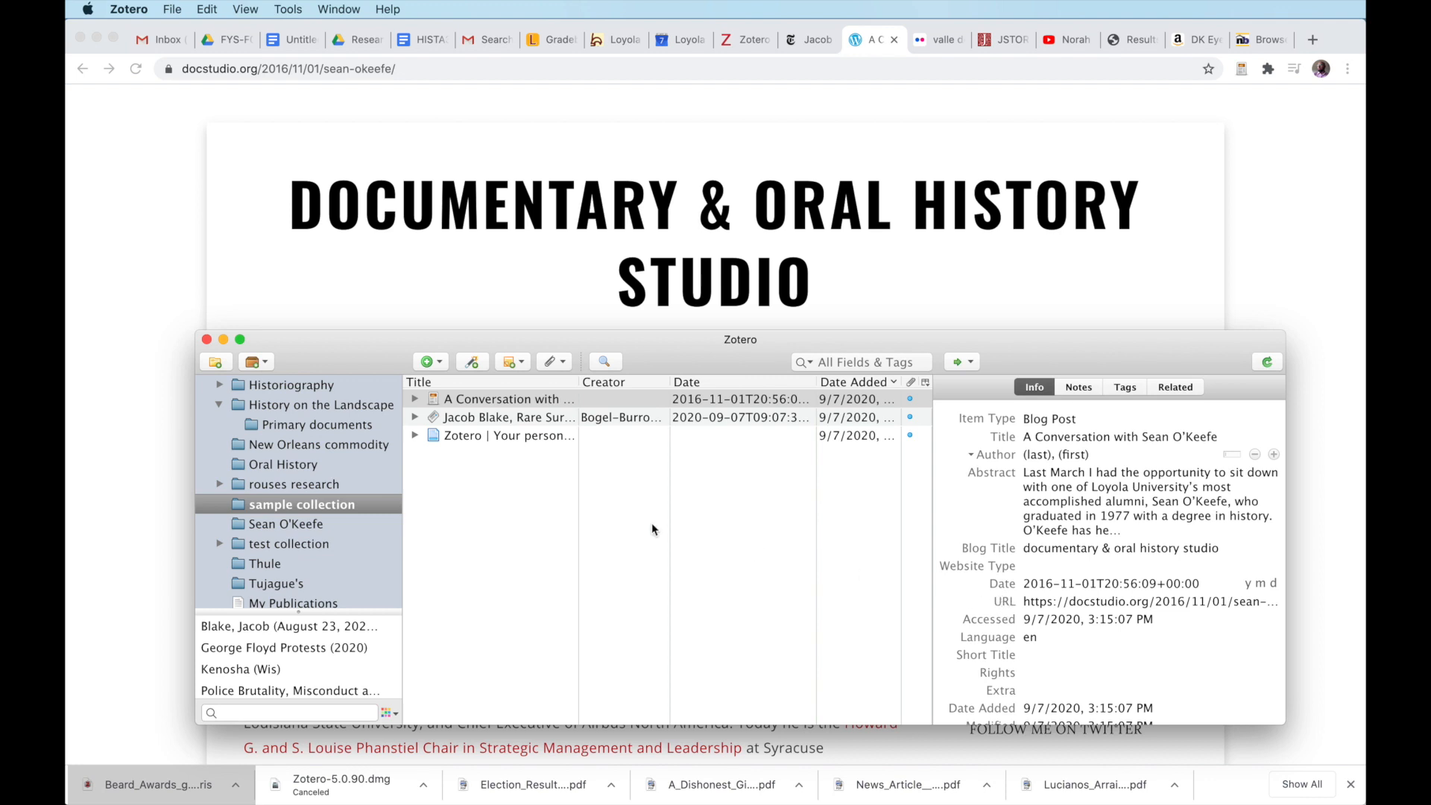
Switch to Chrome, go to the open Flickr page of the "valle de cocora" photo and look over the photo's details
left_click(1169, 237)
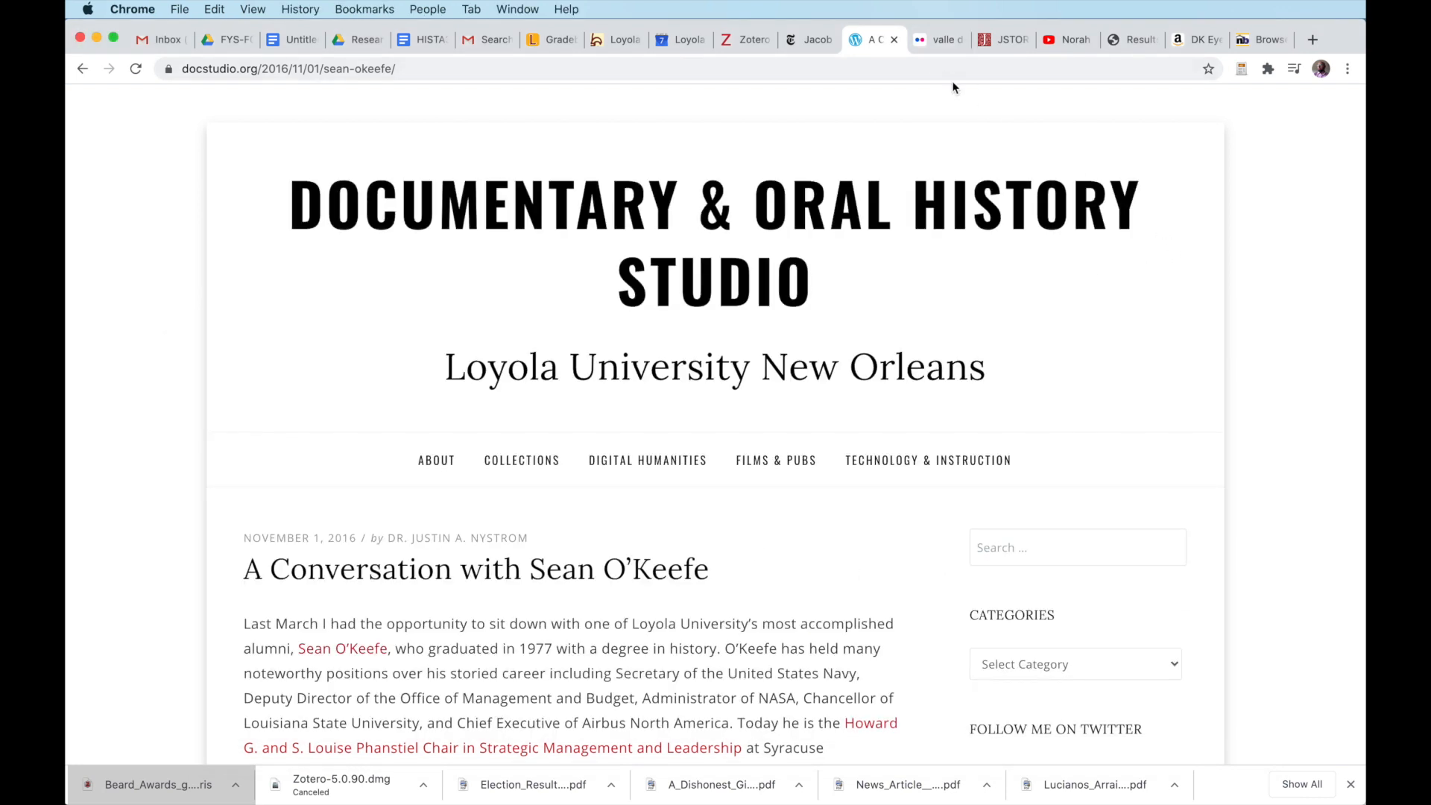
left_click(941, 41)
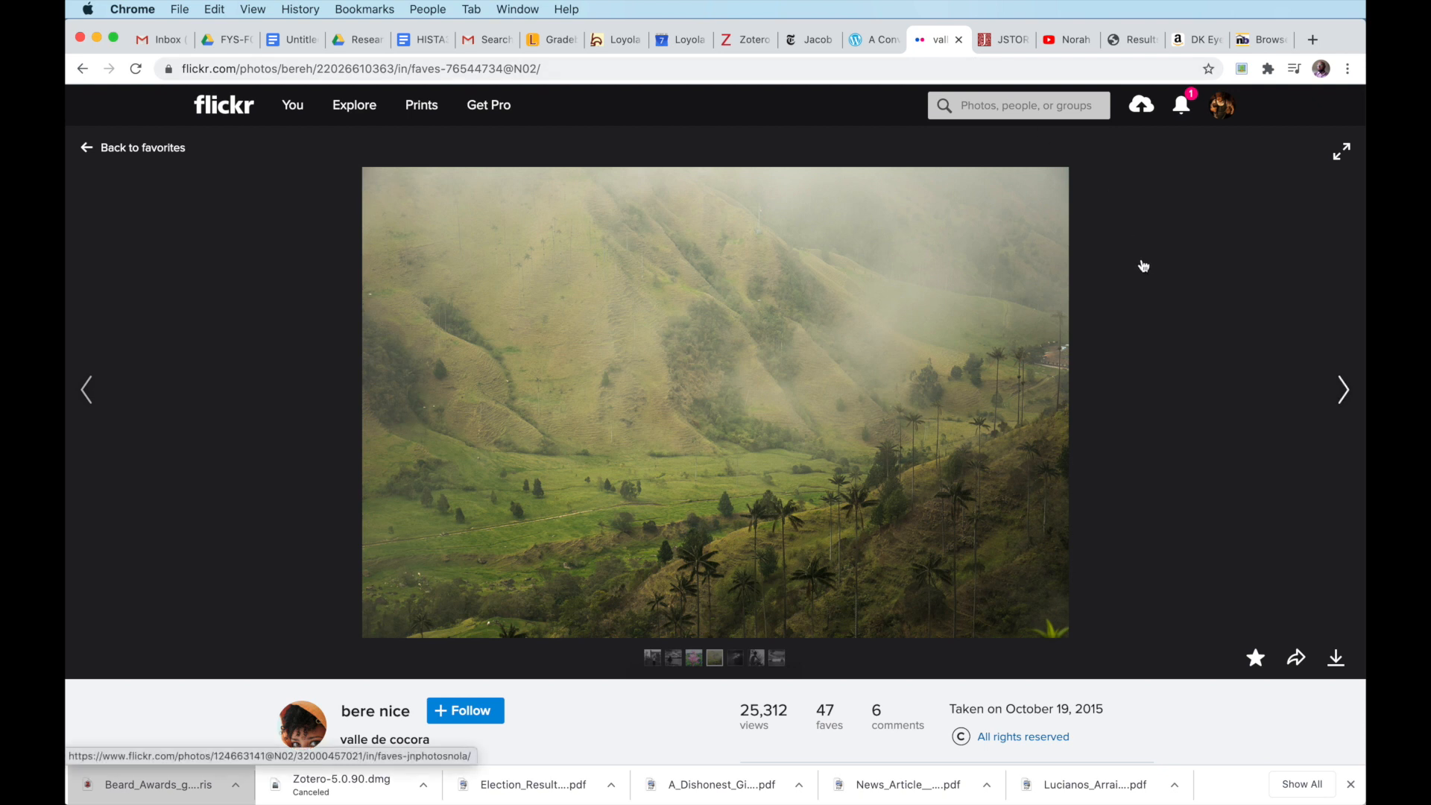
scroll(1143, 265, "down", 3)
scroll(1143, 265, "down", 2)
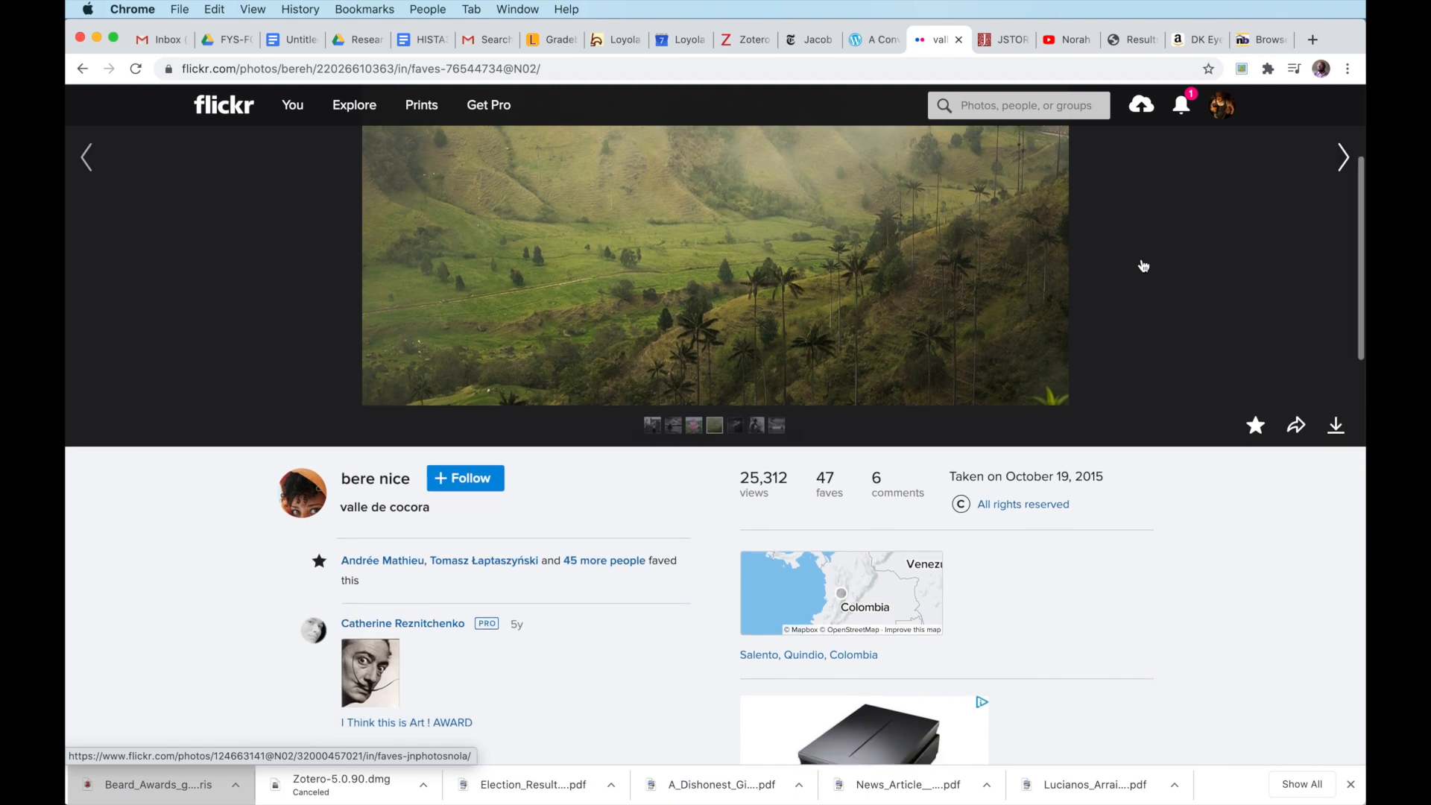
Save the "valle de cocora" Flickr photo to the sample collection with the Zotero Connector and switch to Zotero
scroll(1143, 266, "up", 5)
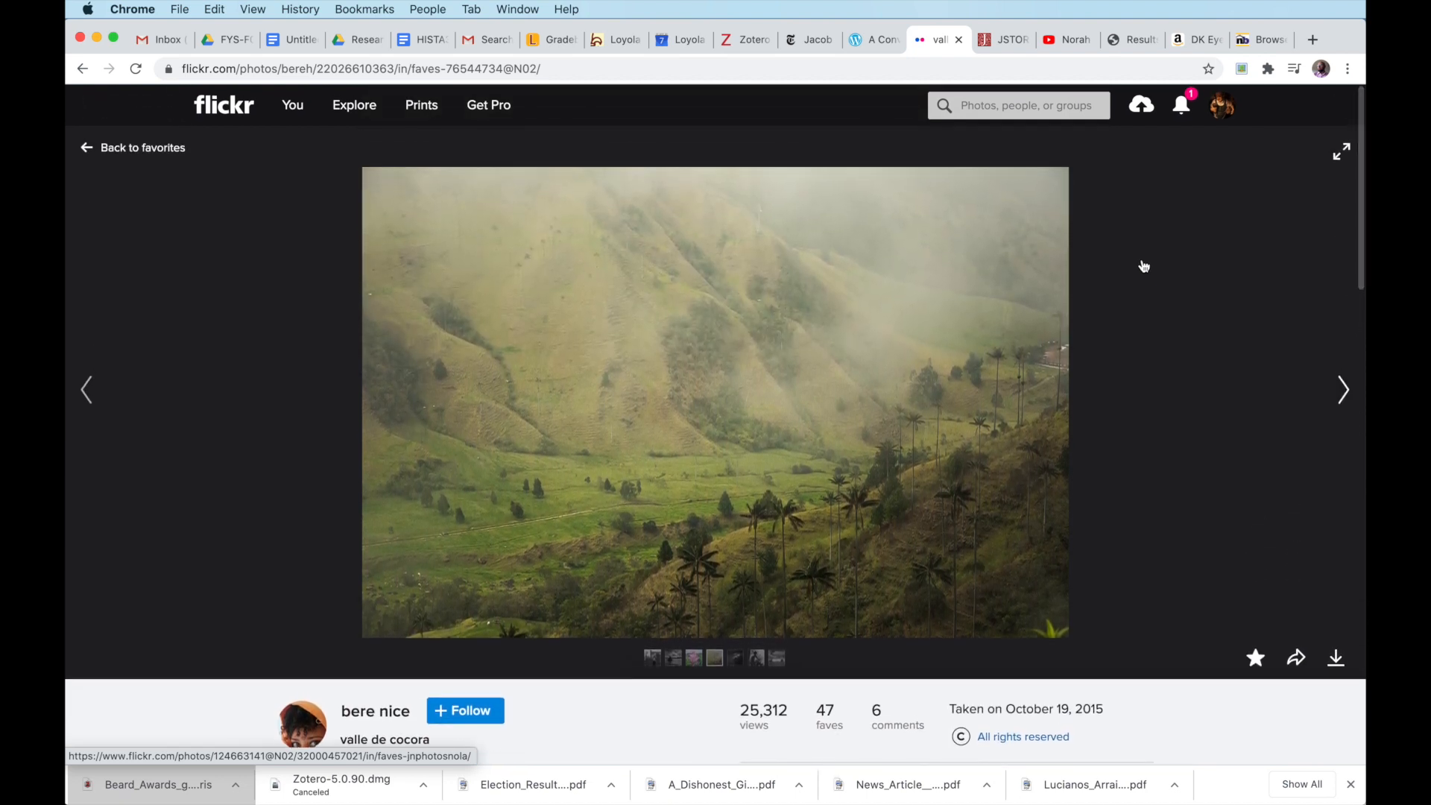
left_click(1243, 72)
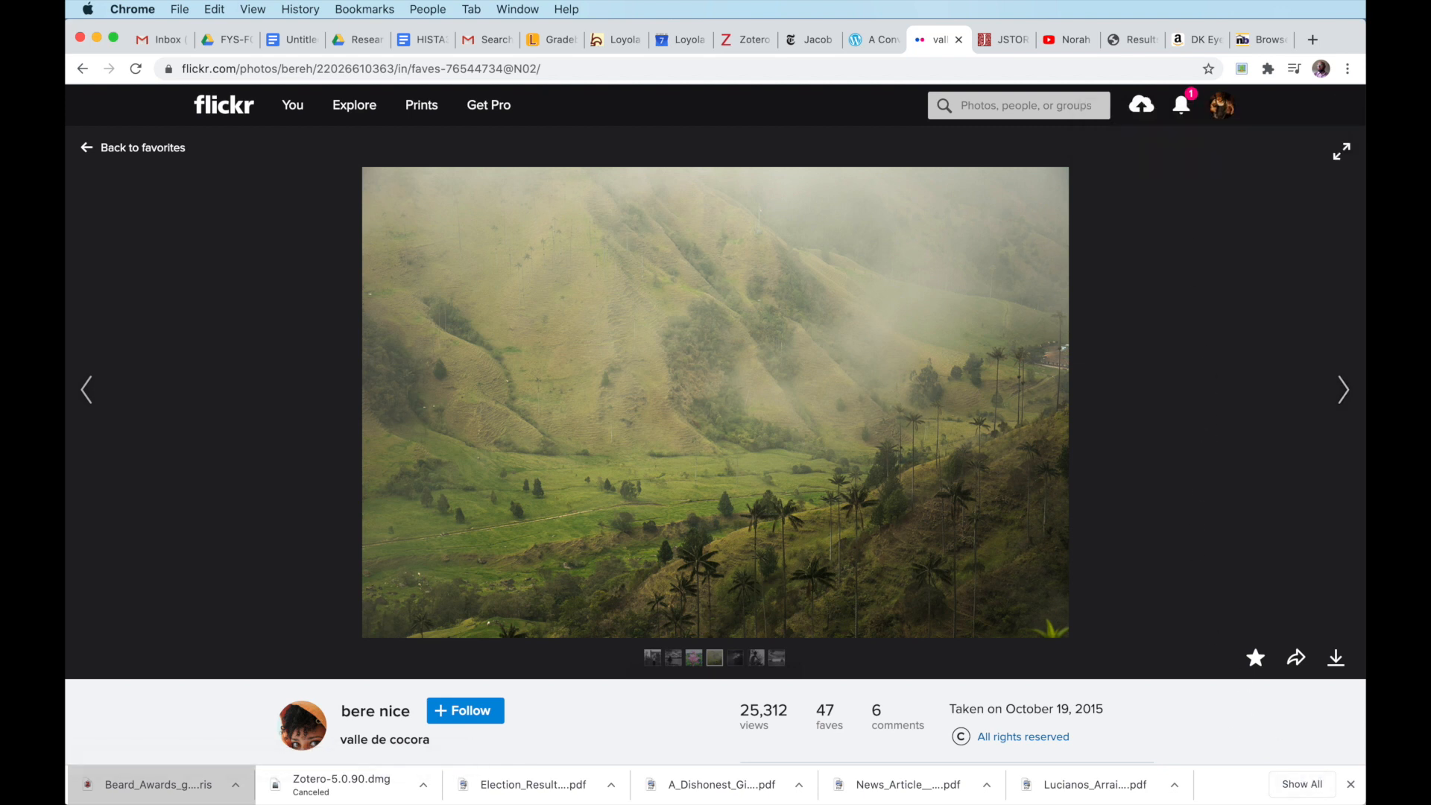
key("super+Tab")
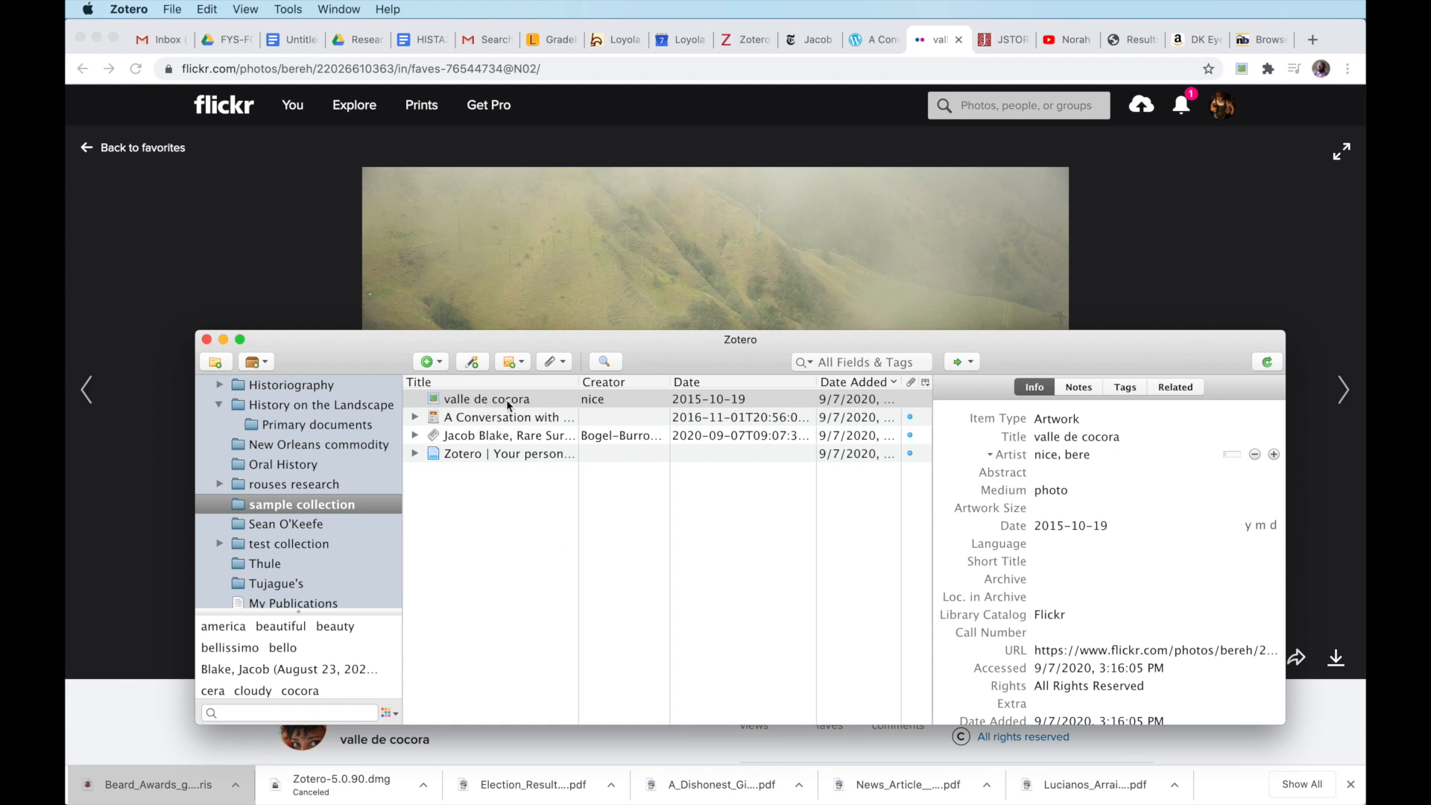
Review the saved "valle de cocora" item's type, title, artist, abstract, medium, artwork size and date fields, leaving the values as they are
left_click(1079, 456)
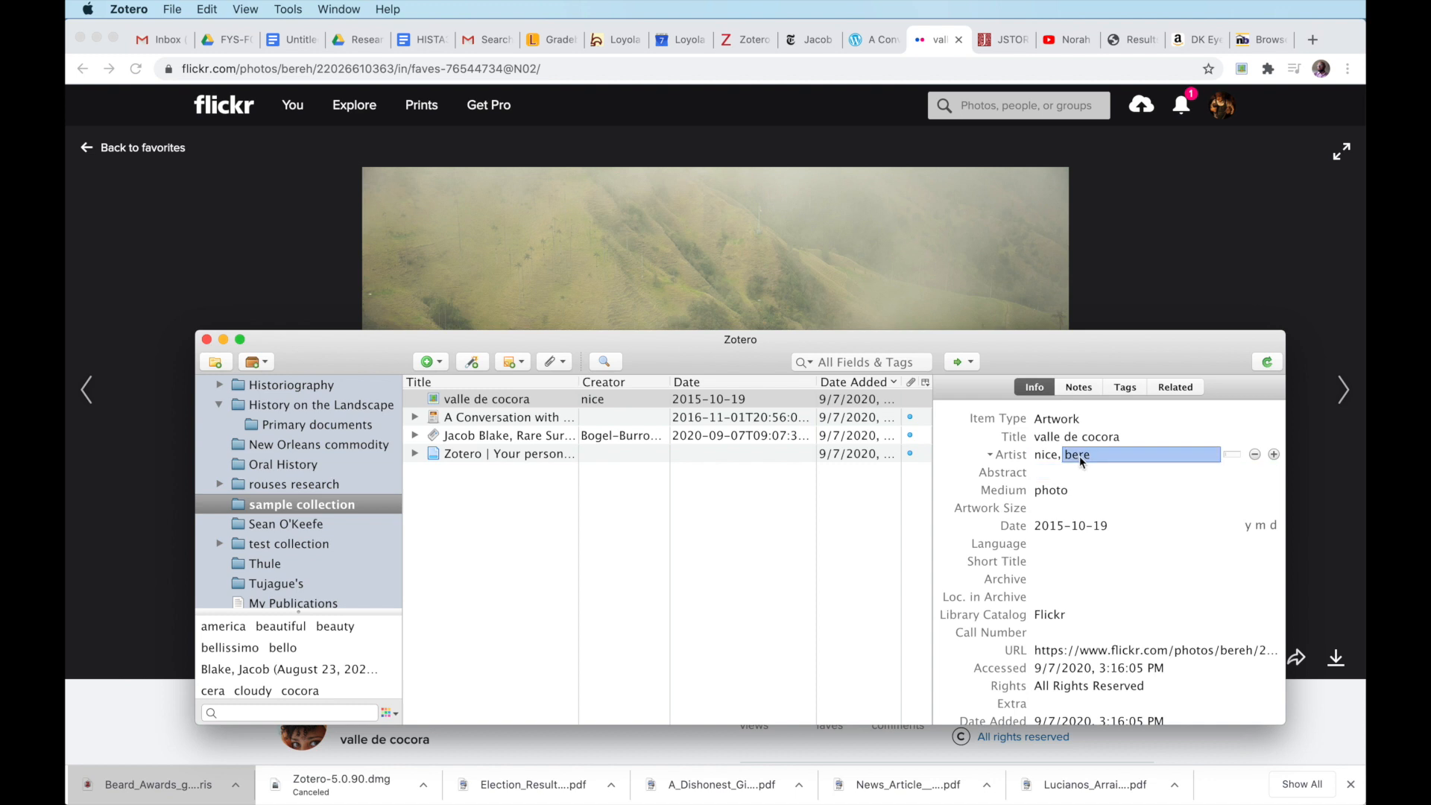
left_click(1049, 419)
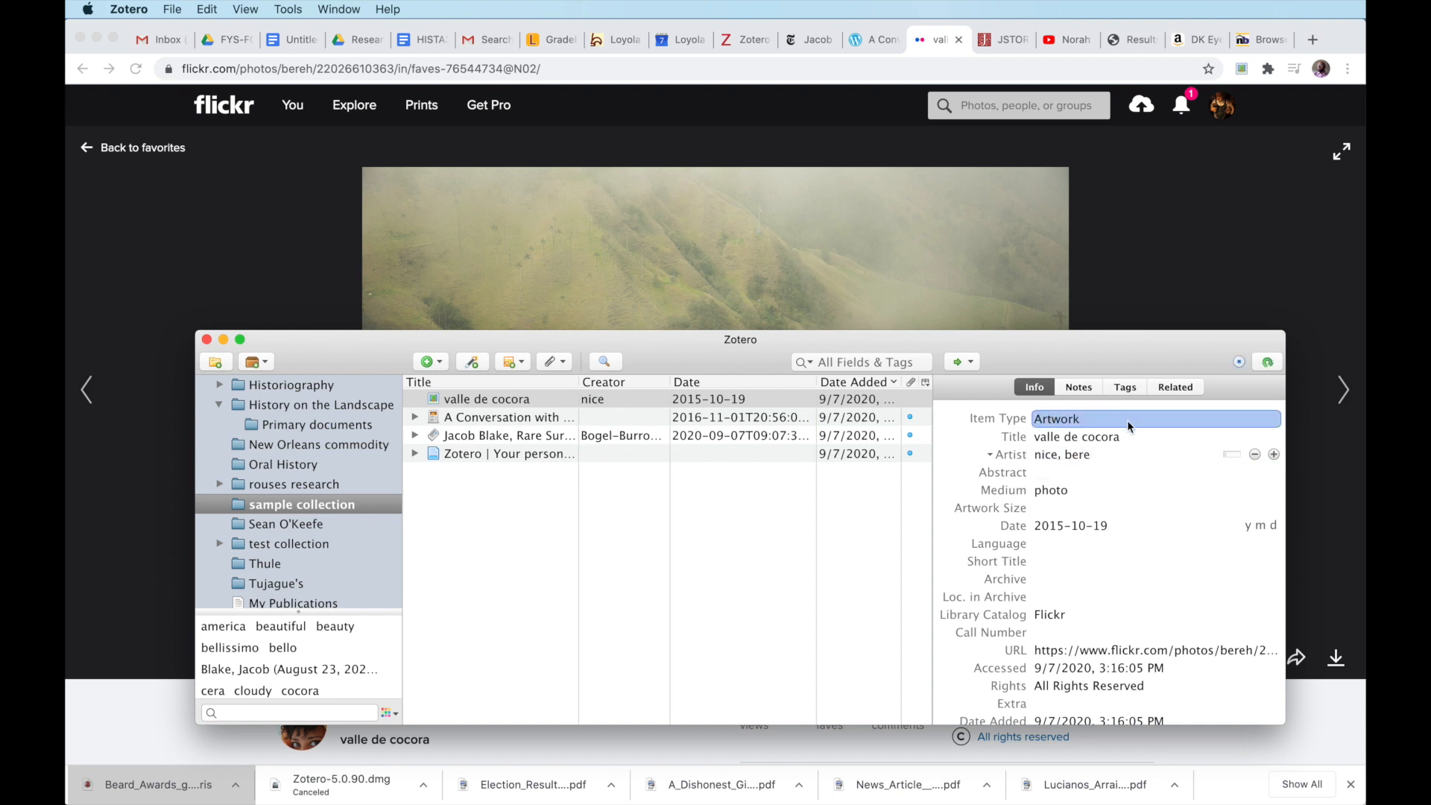
left_click(1140, 458)
left_click(1099, 495)
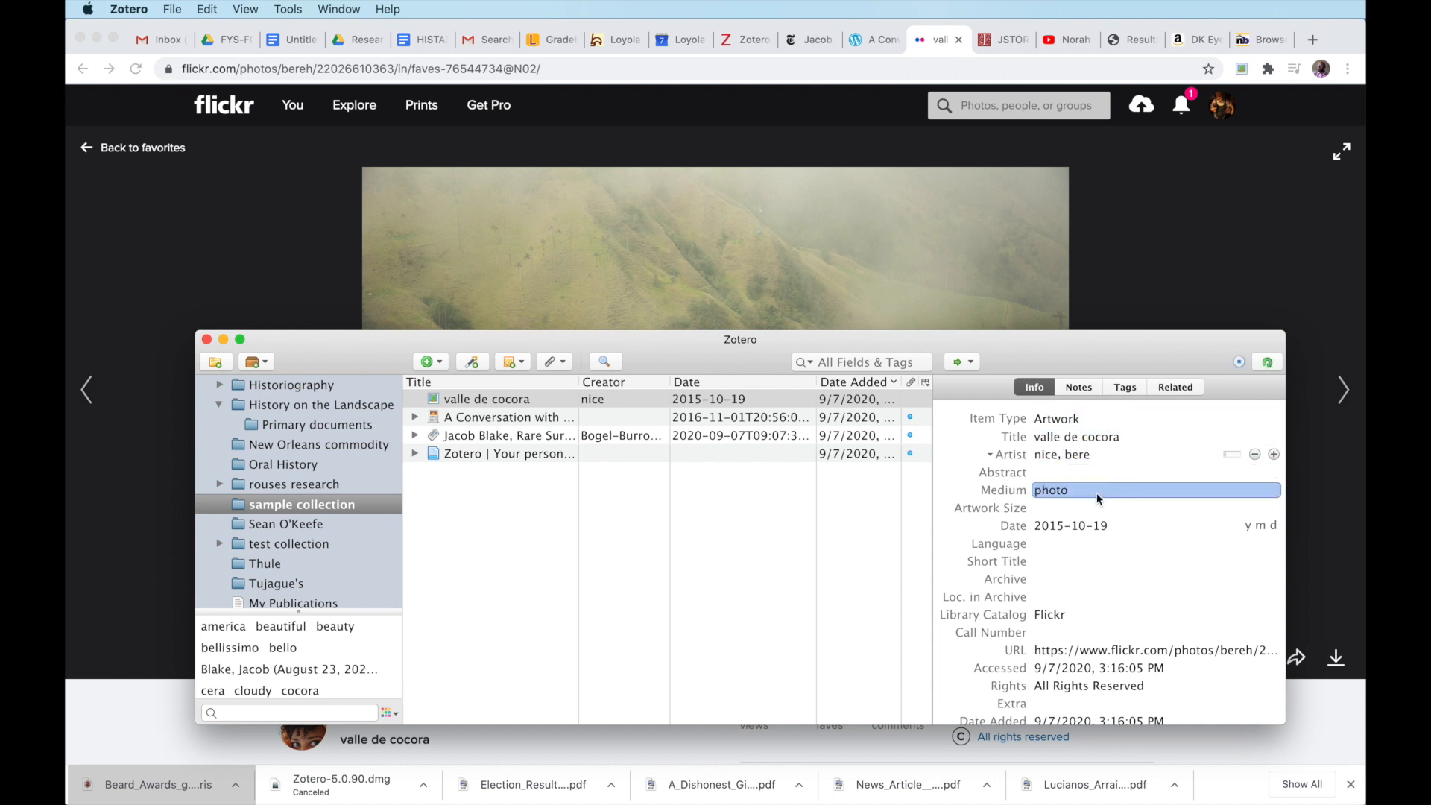
scroll(1099, 499, "down", 1)
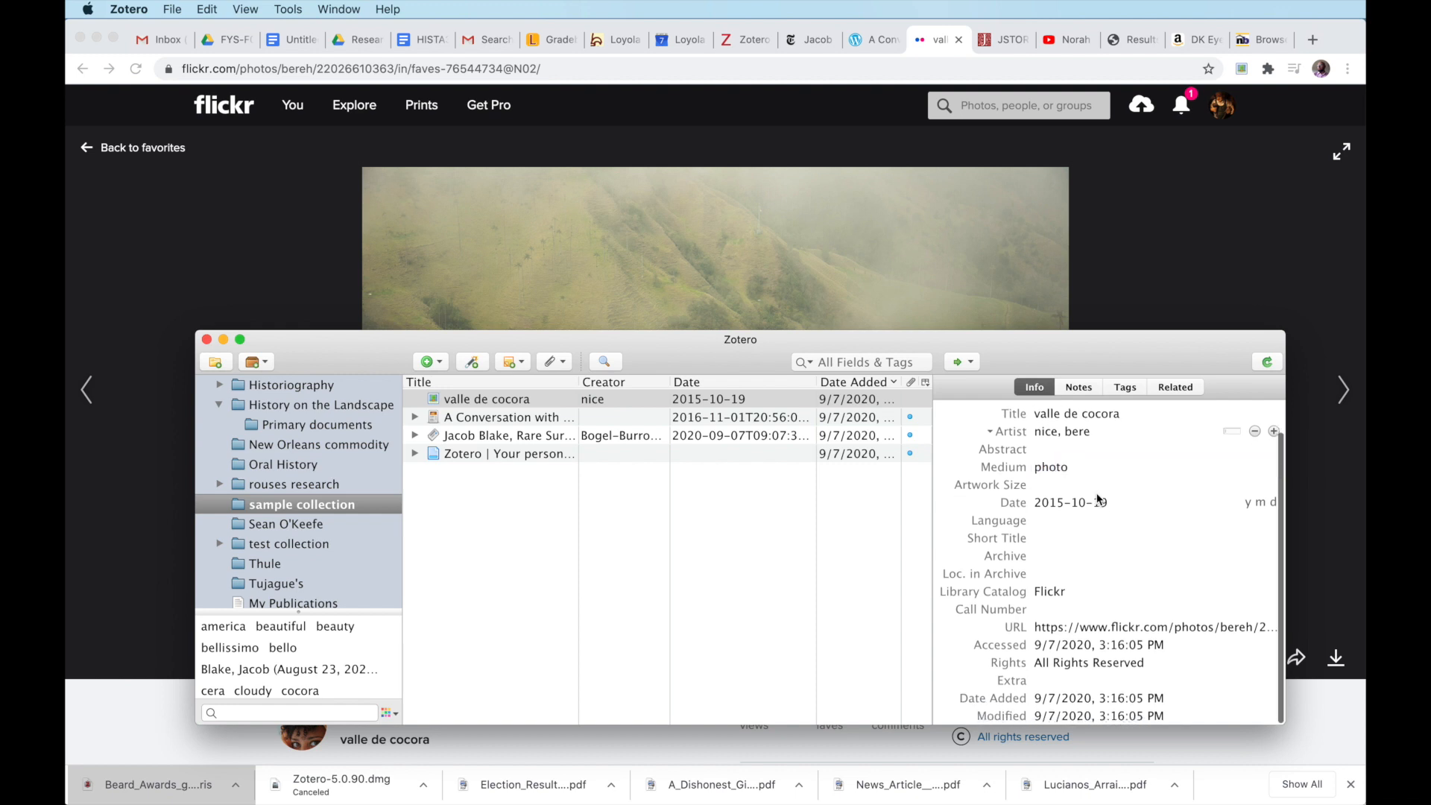
left_click(1055, 490)
left_click(1072, 503)
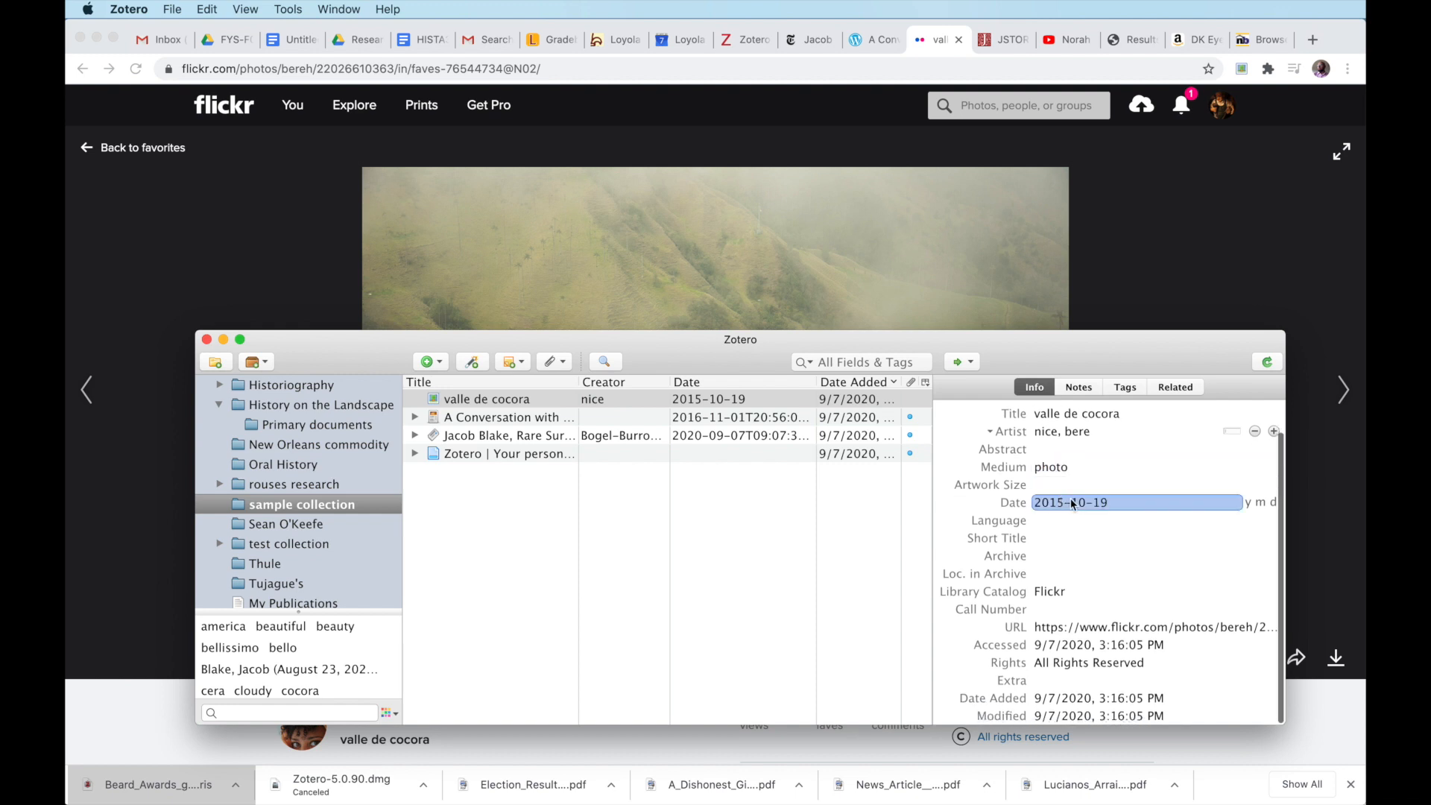
scroll(1072, 505, "up", 1)
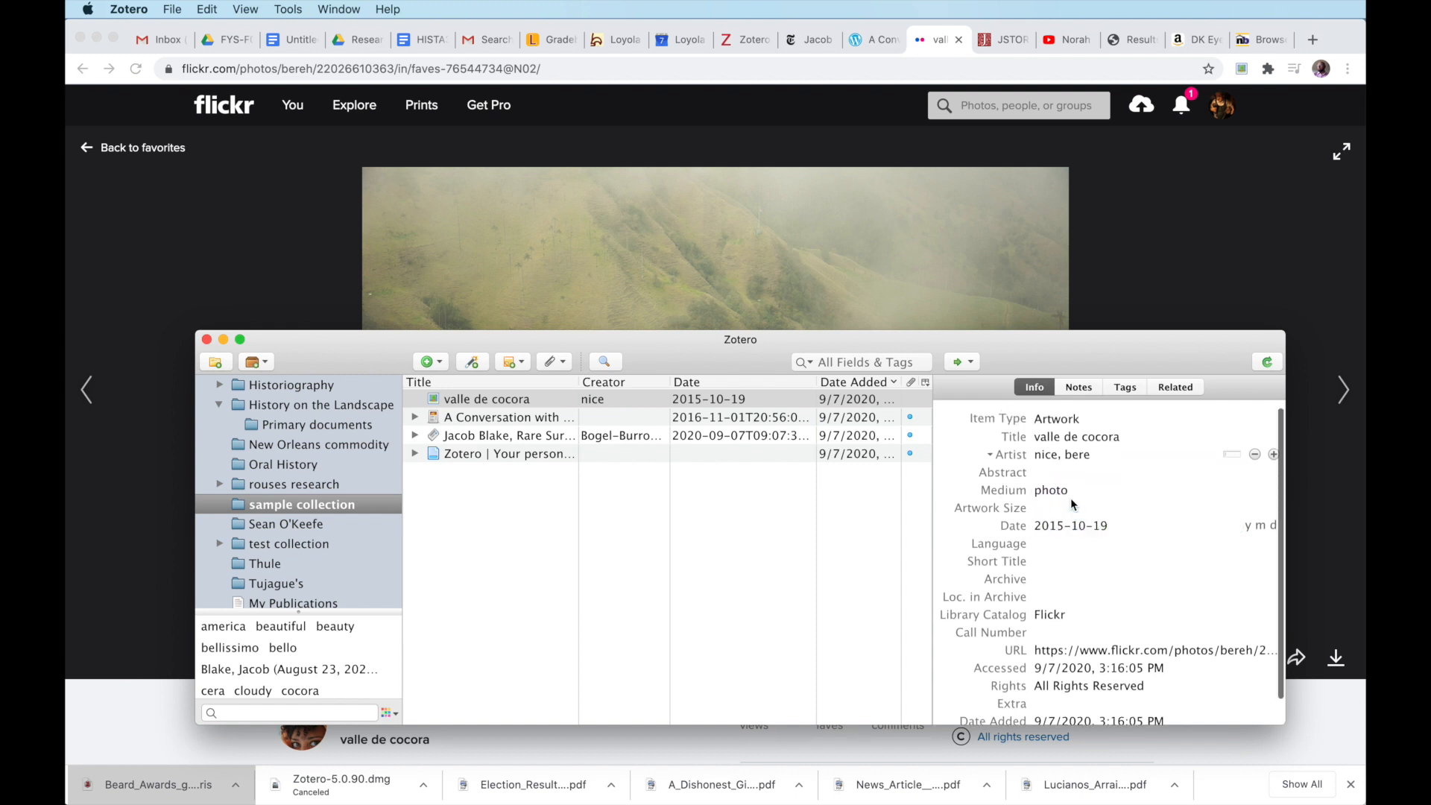
left_click(1072, 525)
left_click(1070, 511)
left_click(1070, 473)
left_click(1055, 454)
left_click(1048, 419)
left_click(1045, 437)
left_click(1045, 492)
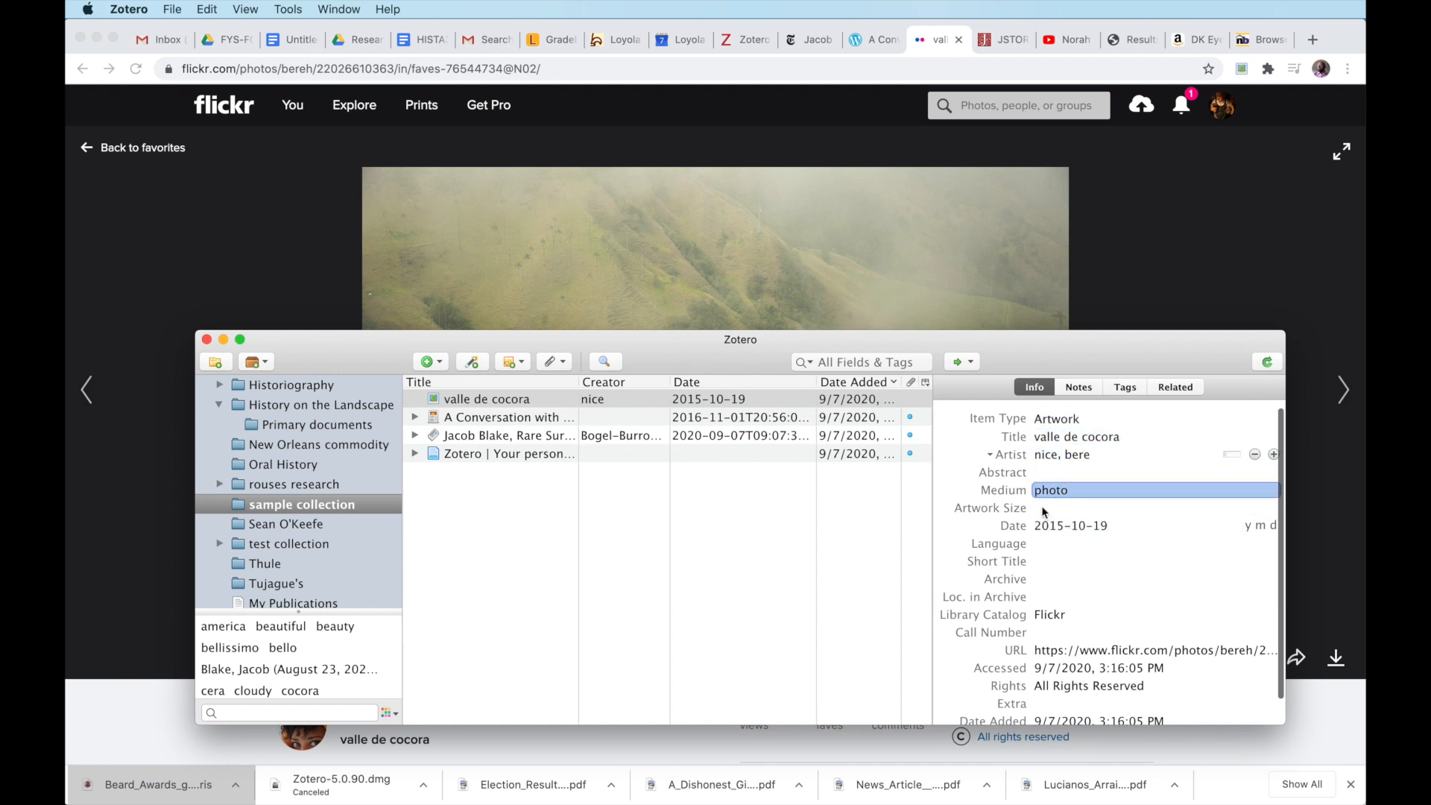
Check the photo item's short title, archive location, library catalog, call number and URL fields without editing them
left_click(1044, 561)
left_click(1041, 597)
left_click(1041, 632)
left_click(1043, 648)
left_click(1040, 619)
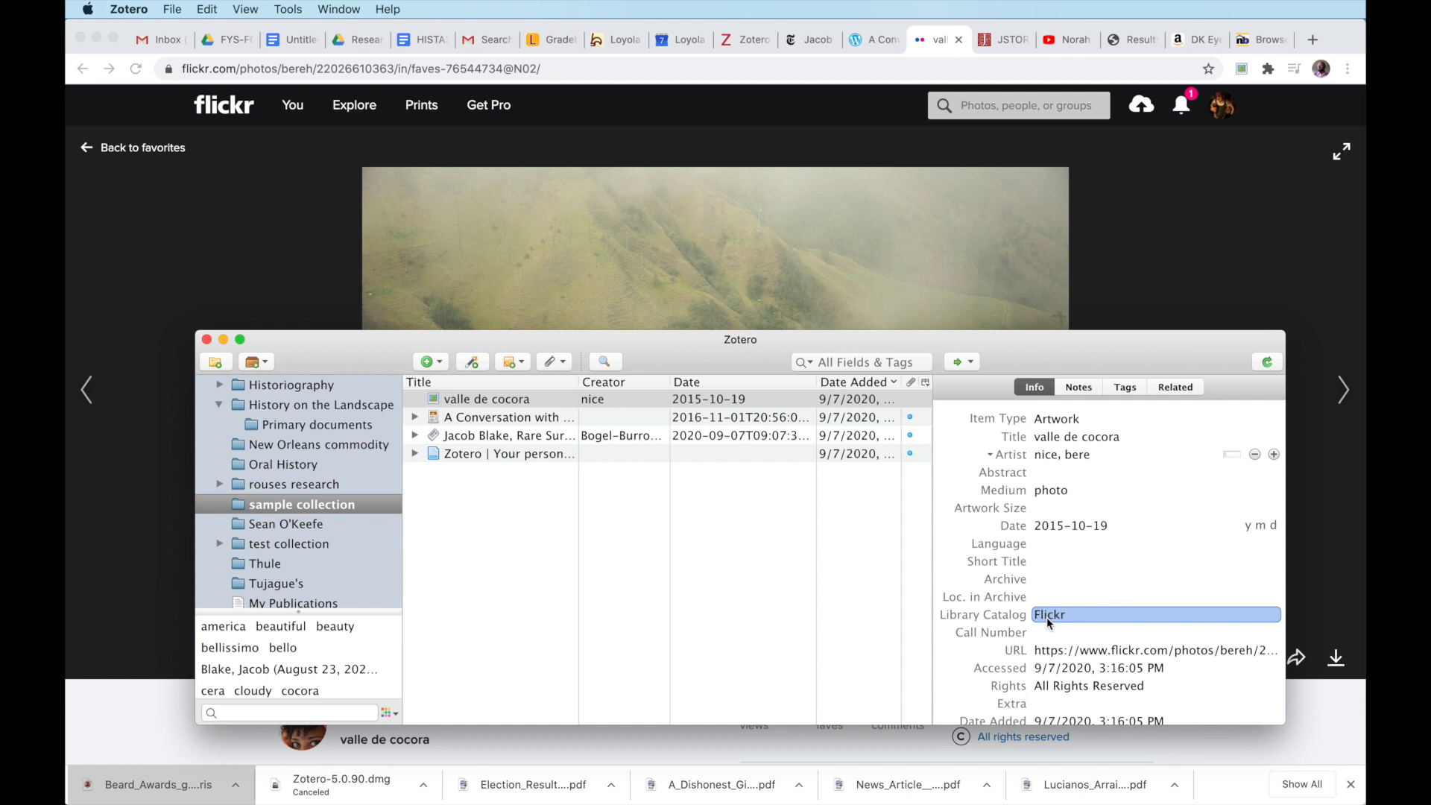
scroll(1046, 617, "down", 1)
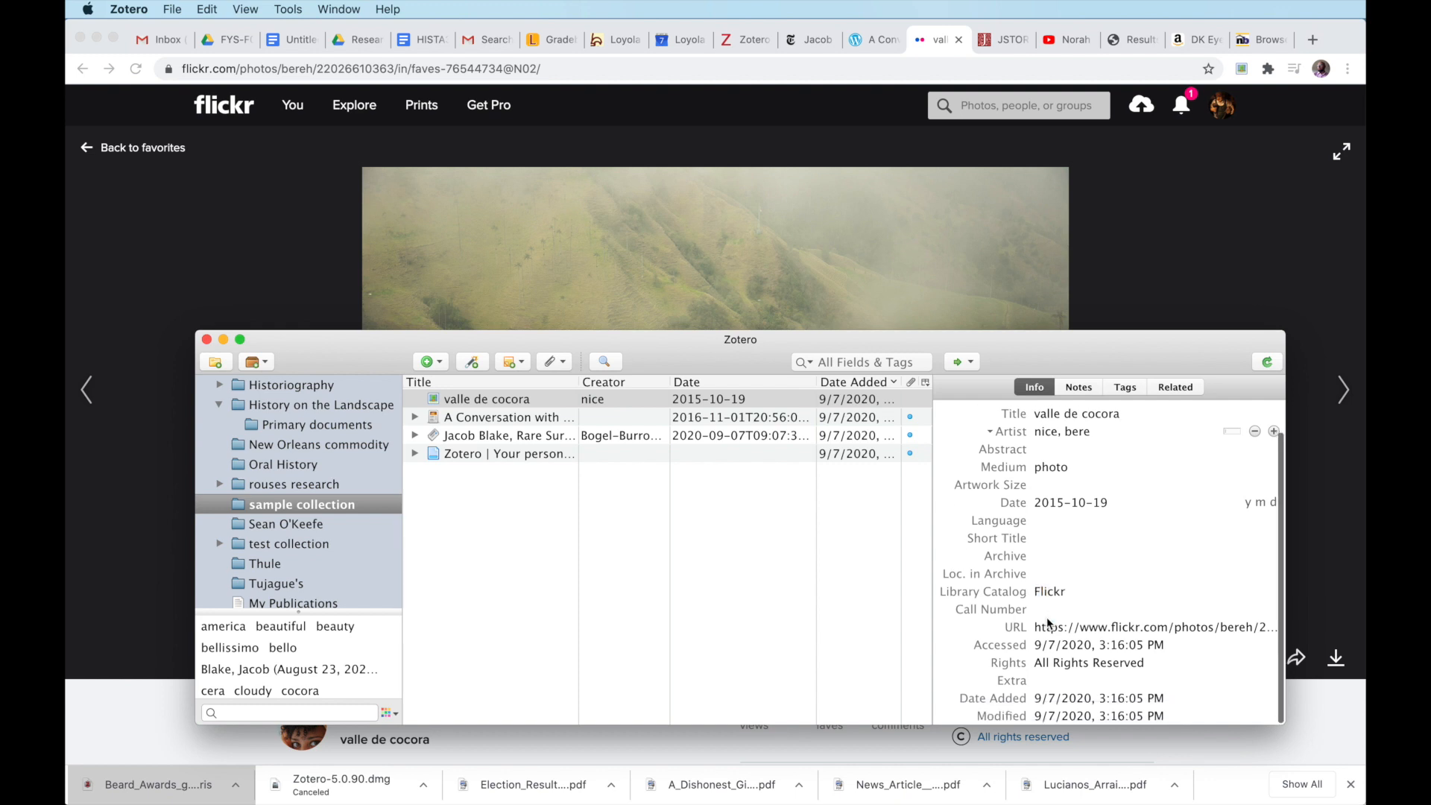
scroll(1046, 617, "up", 1)
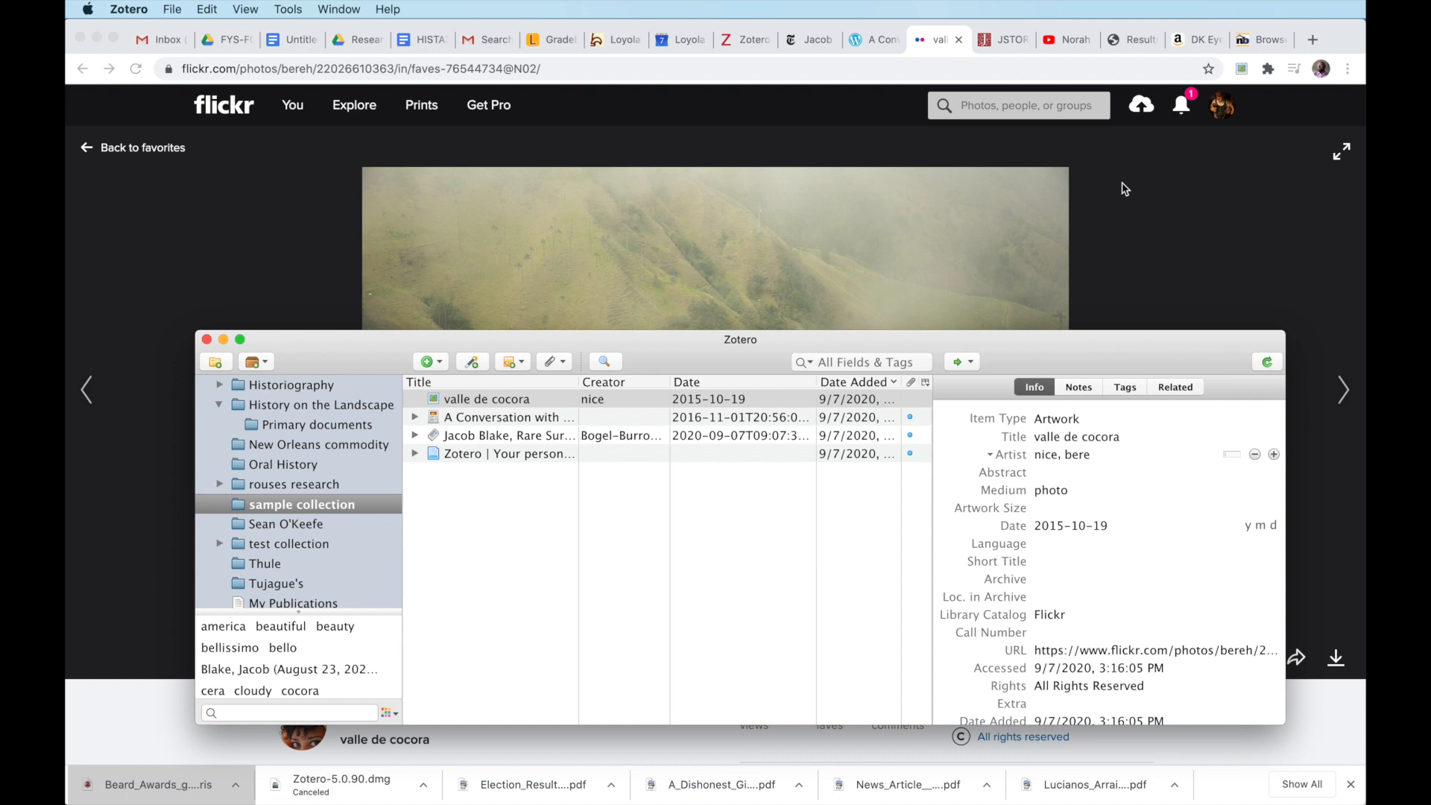
Switch to Chrome, inspect the Flickr photo's all-sizes page, return to the photo page, and briefly check its item in Zotero
left_click(1158, 212)
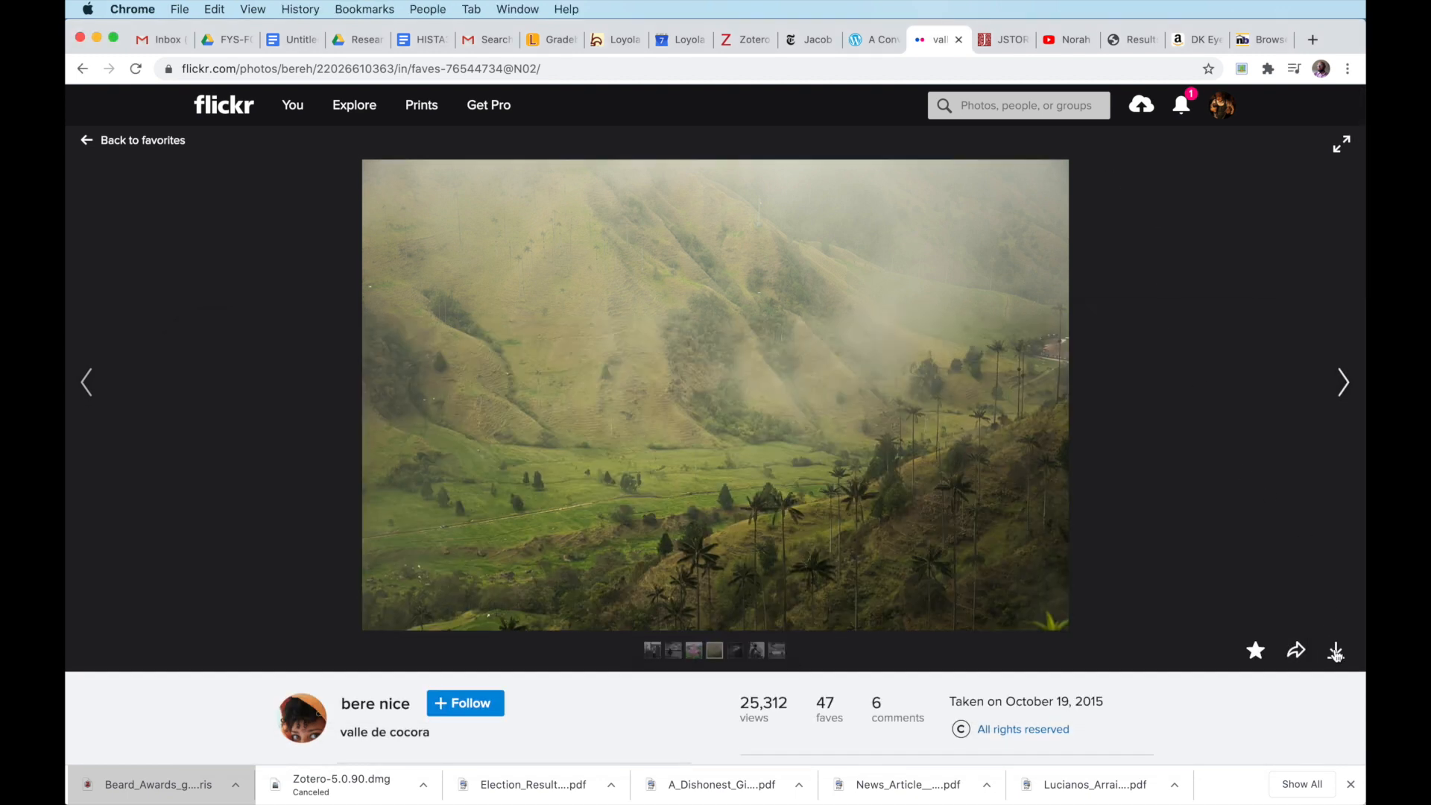
mouse_move(1336, 653)
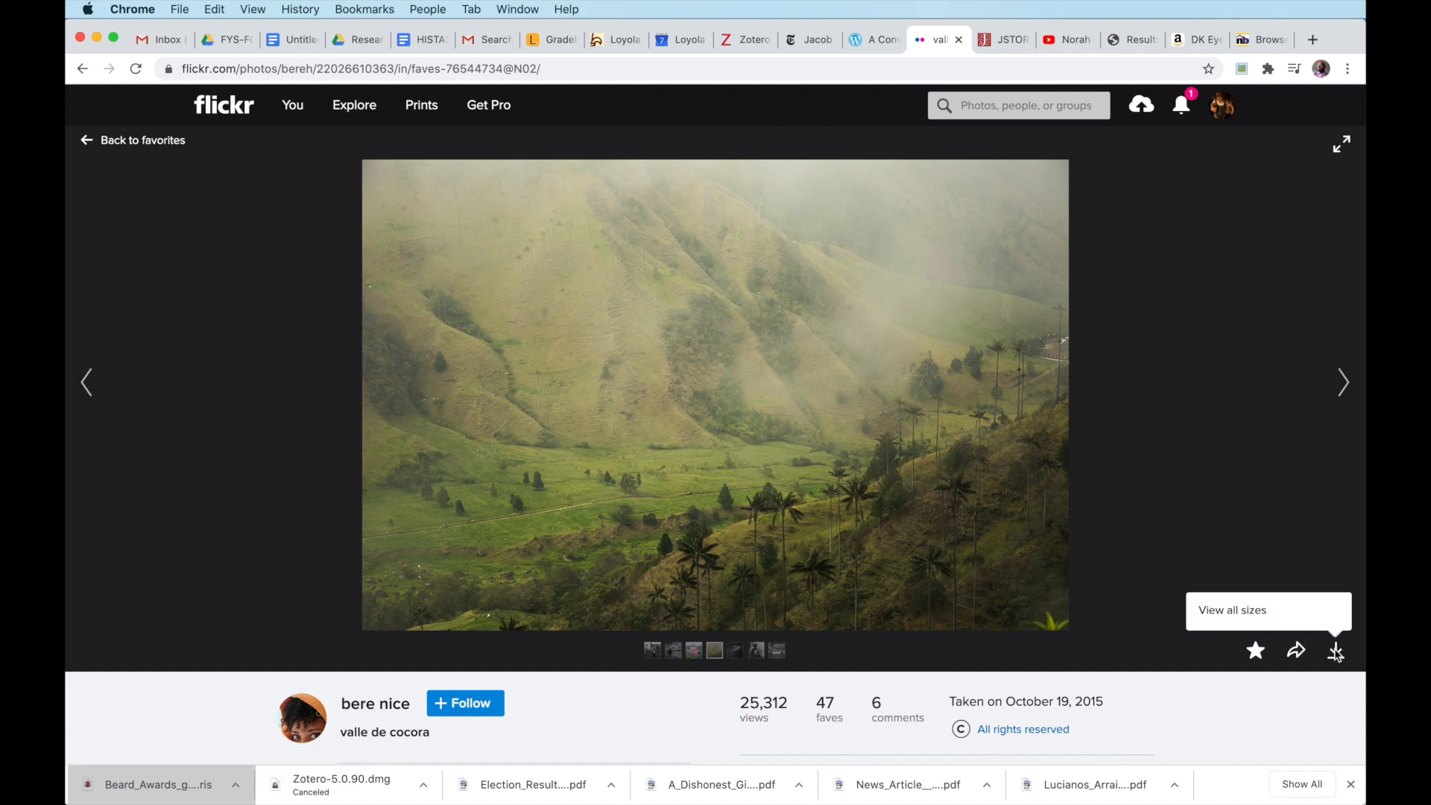
left_click(1282, 617)
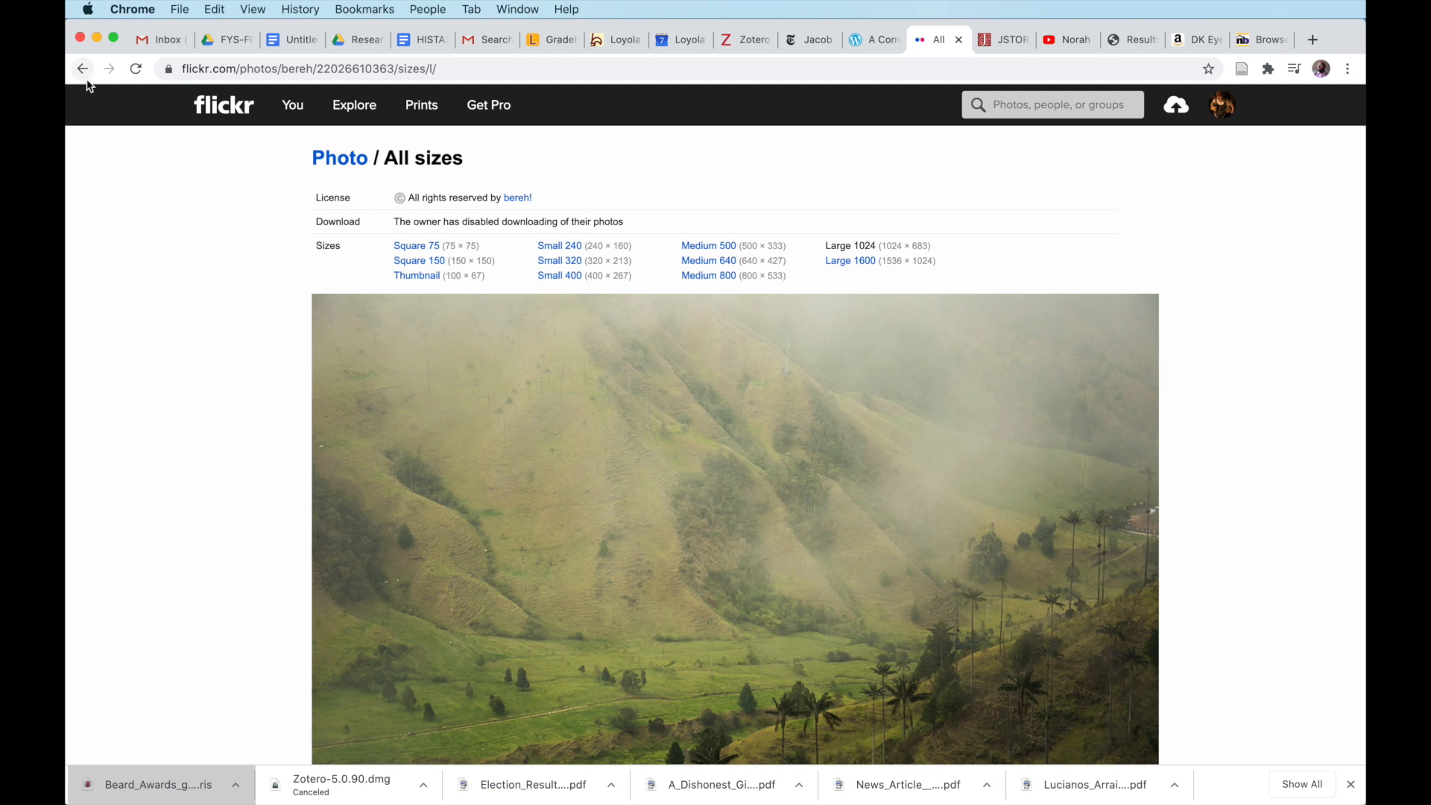
left_click(81, 70)
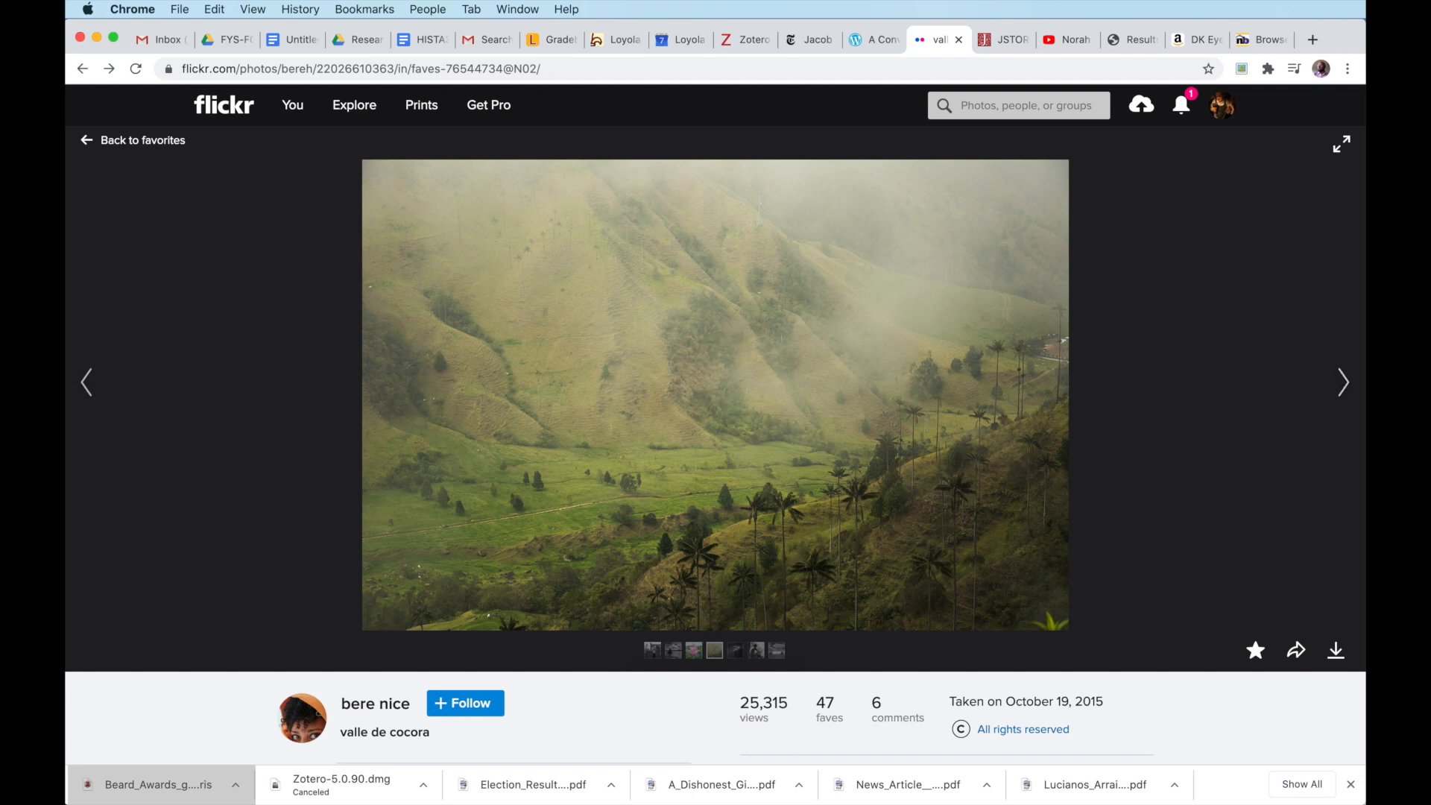
key("super+Tab")
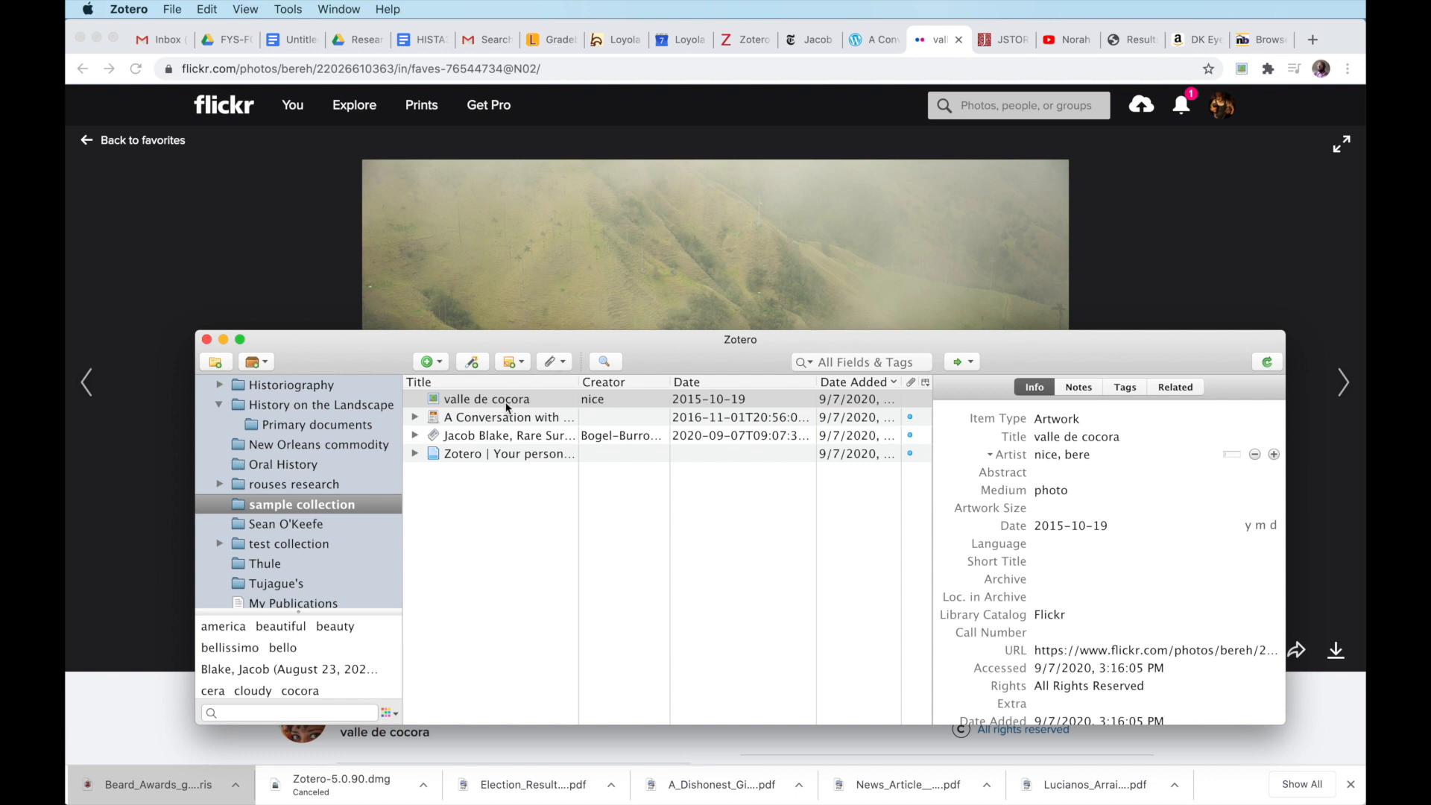
left_click(1220, 266)
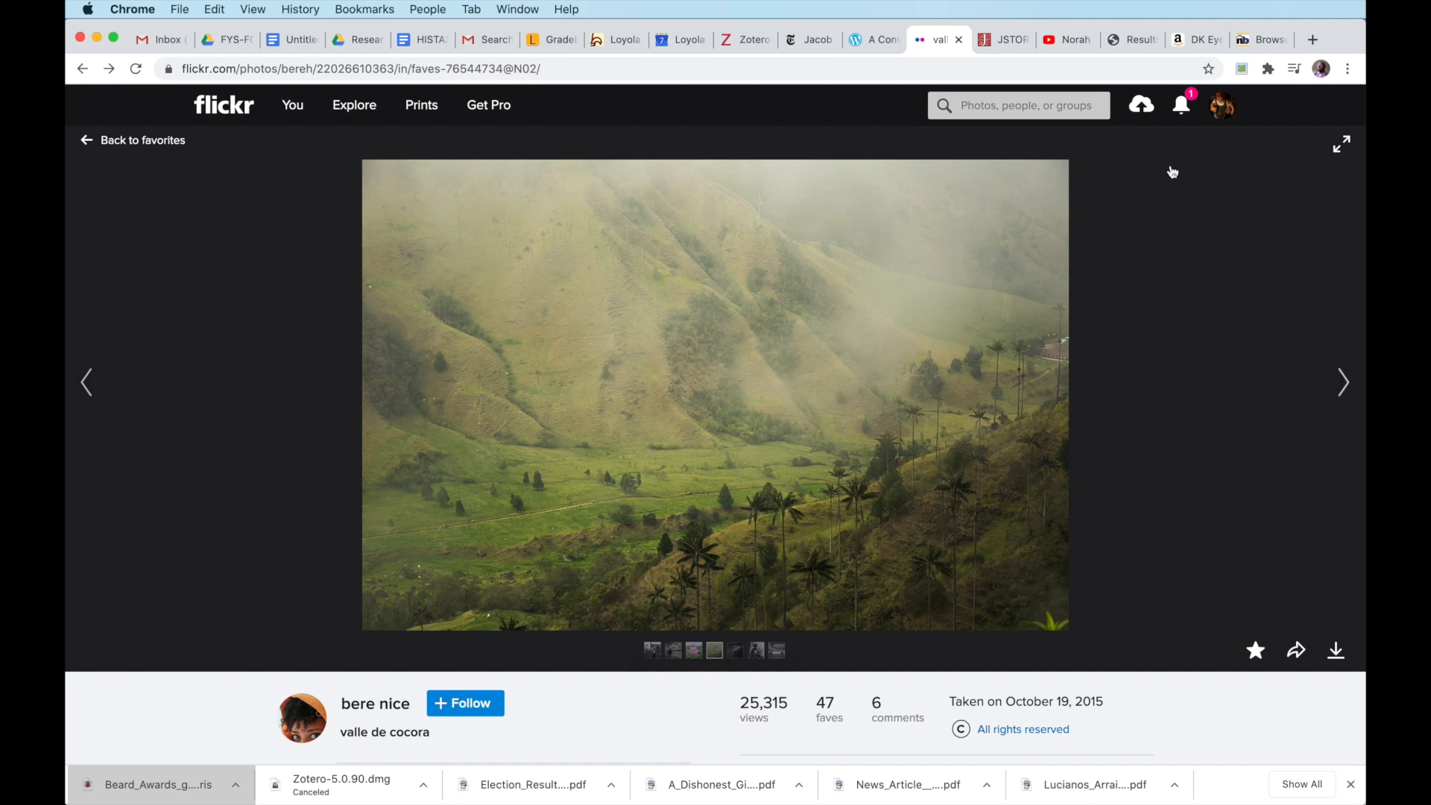
Go to the open JSTOR search results and open the article "Through a Purple (Green and Gold) Haze New Orleans Mardi Gras in the American Imagination"
left_click(1004, 42)
scroll(941, 410, "up", 5)
scroll(942, 417, "up", 2)
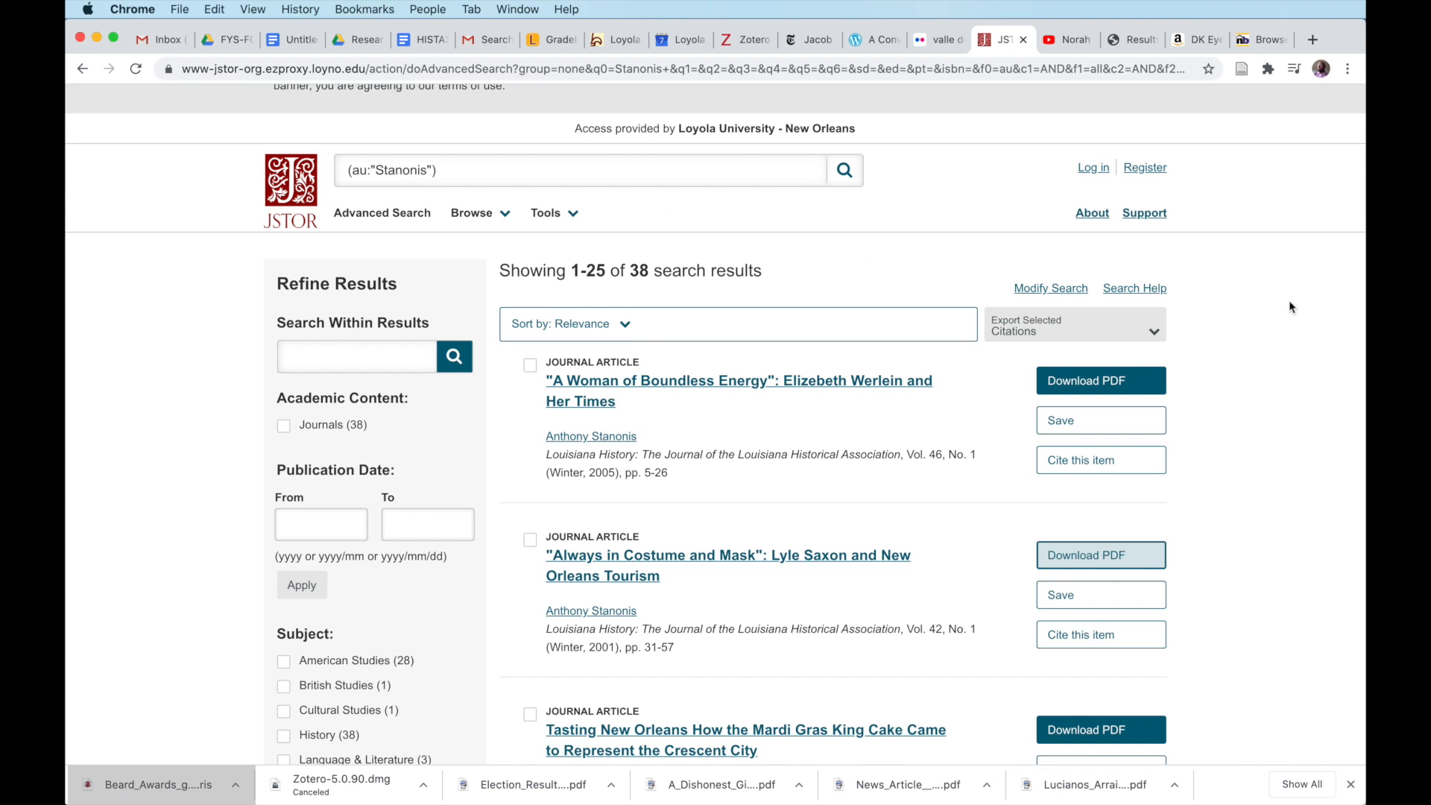
scroll(1255, 325, "down", 5)
scroll(1256, 326, "down", 4)
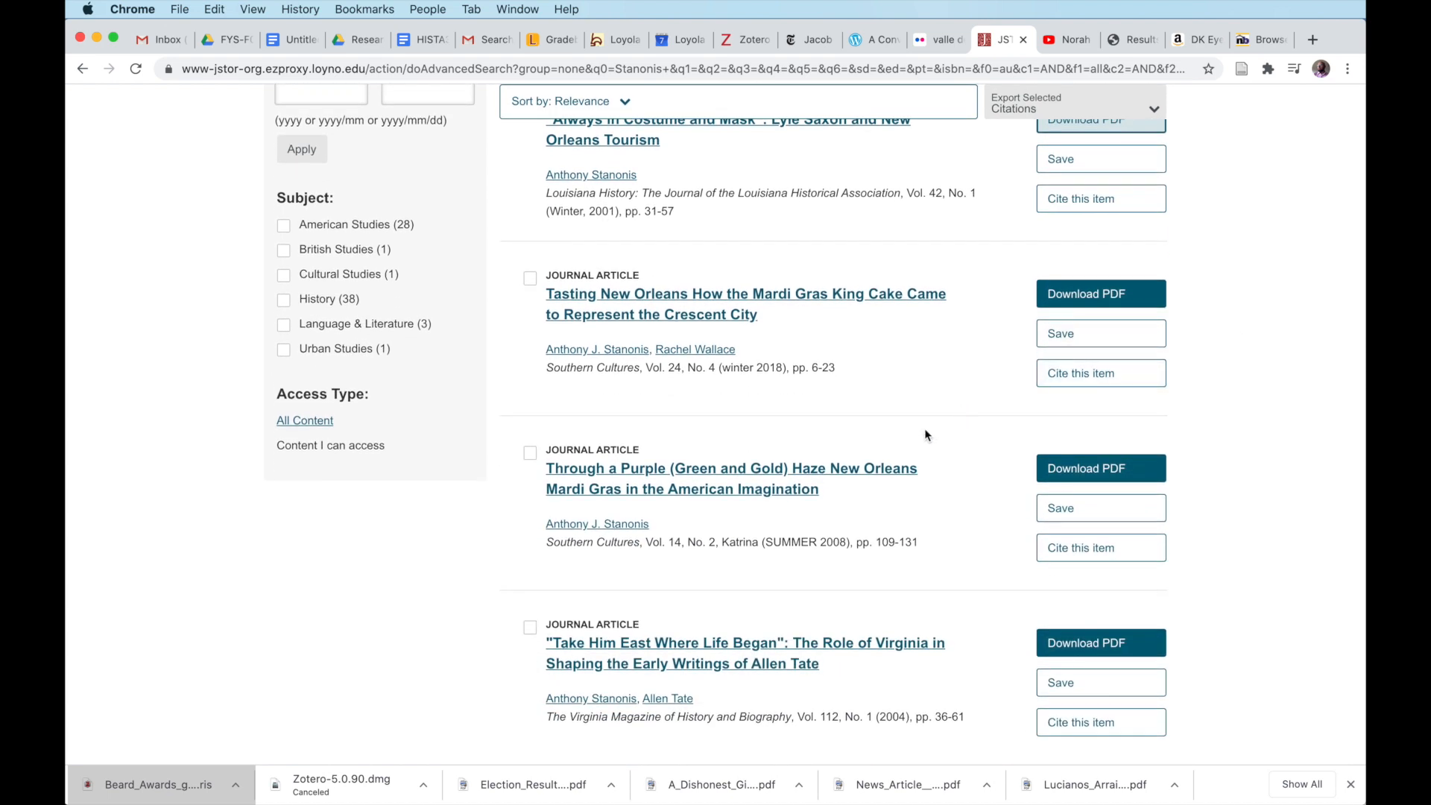
left_click(899, 470)
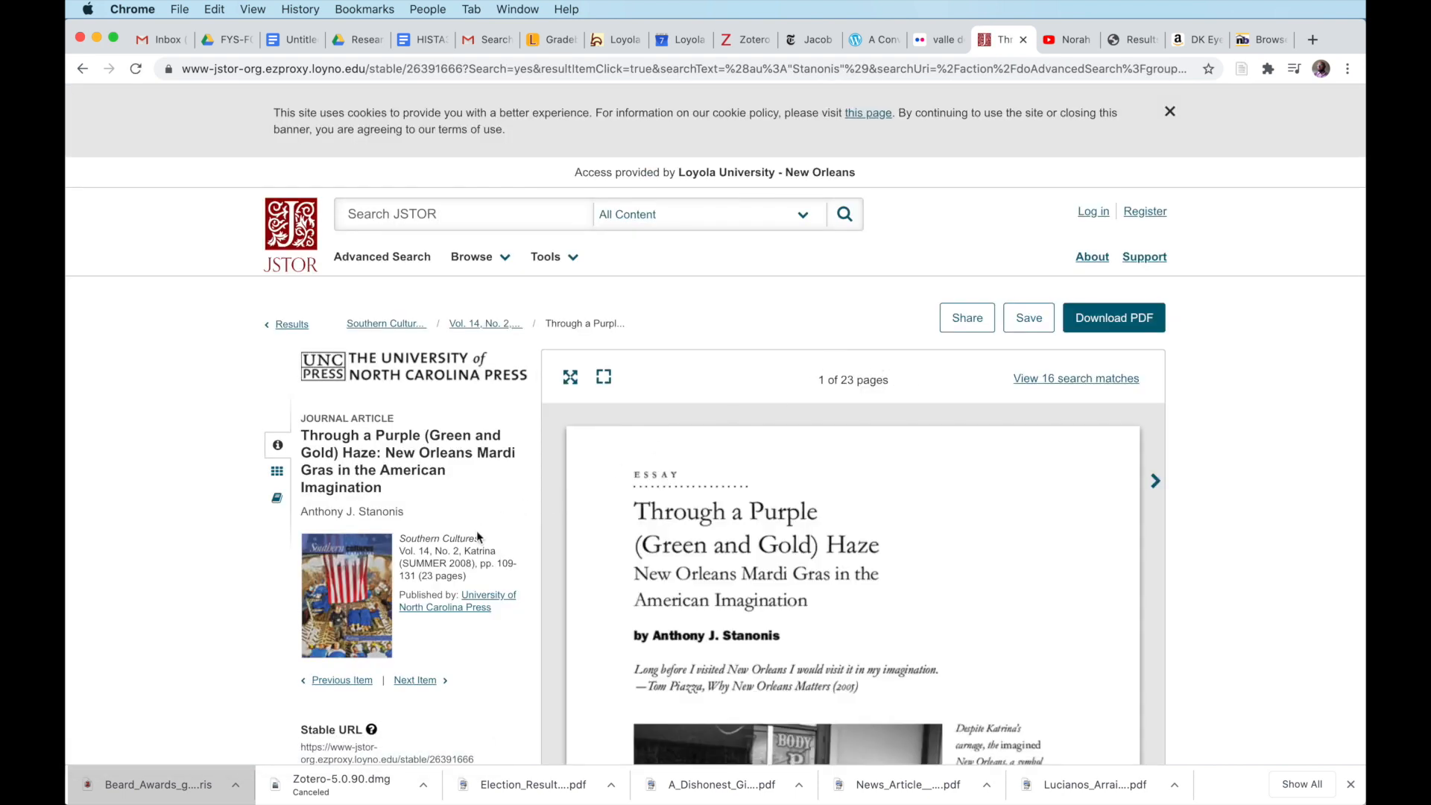
scroll(497, 526, "down", 1)
scroll(497, 527, "down", 1)
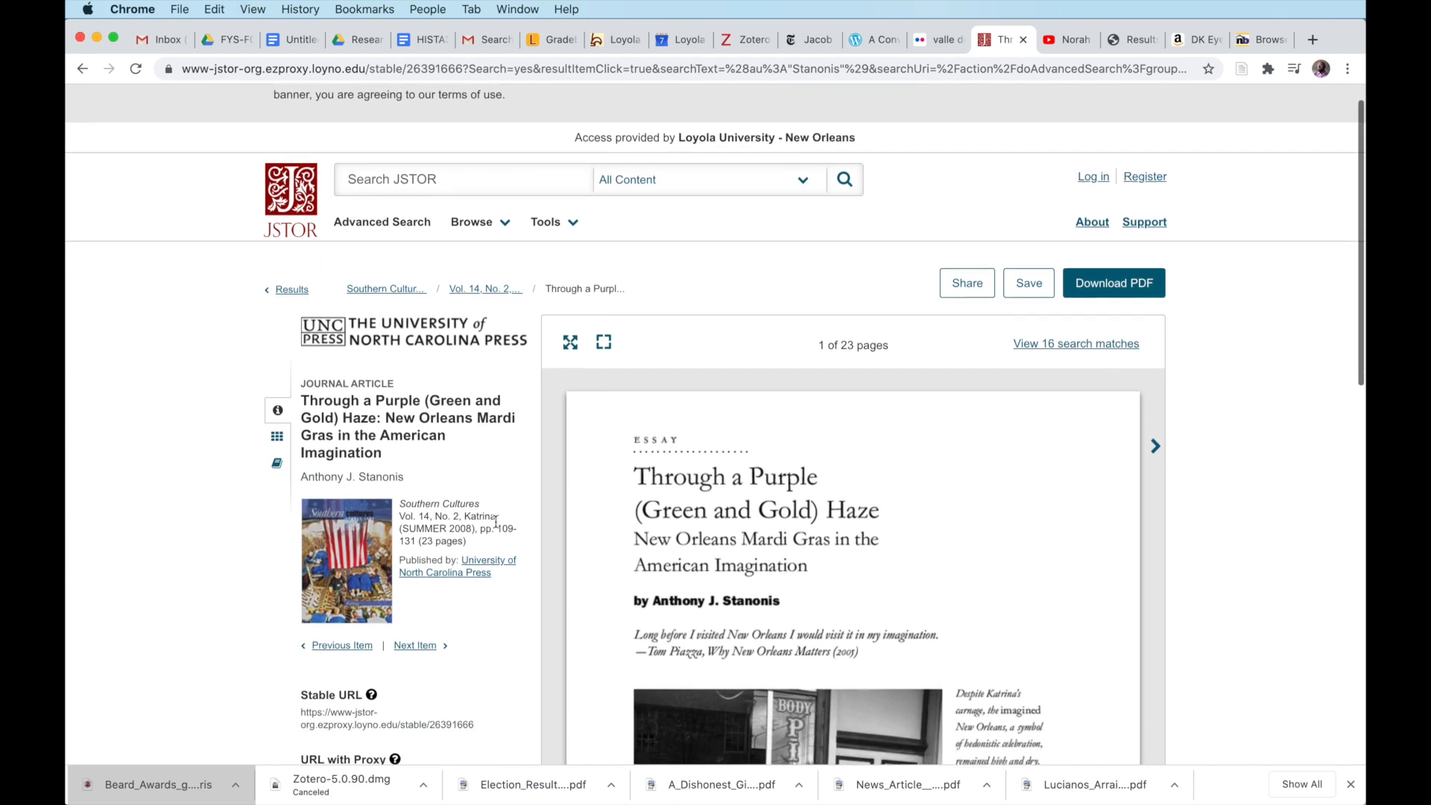
scroll(497, 527, "up", 2)
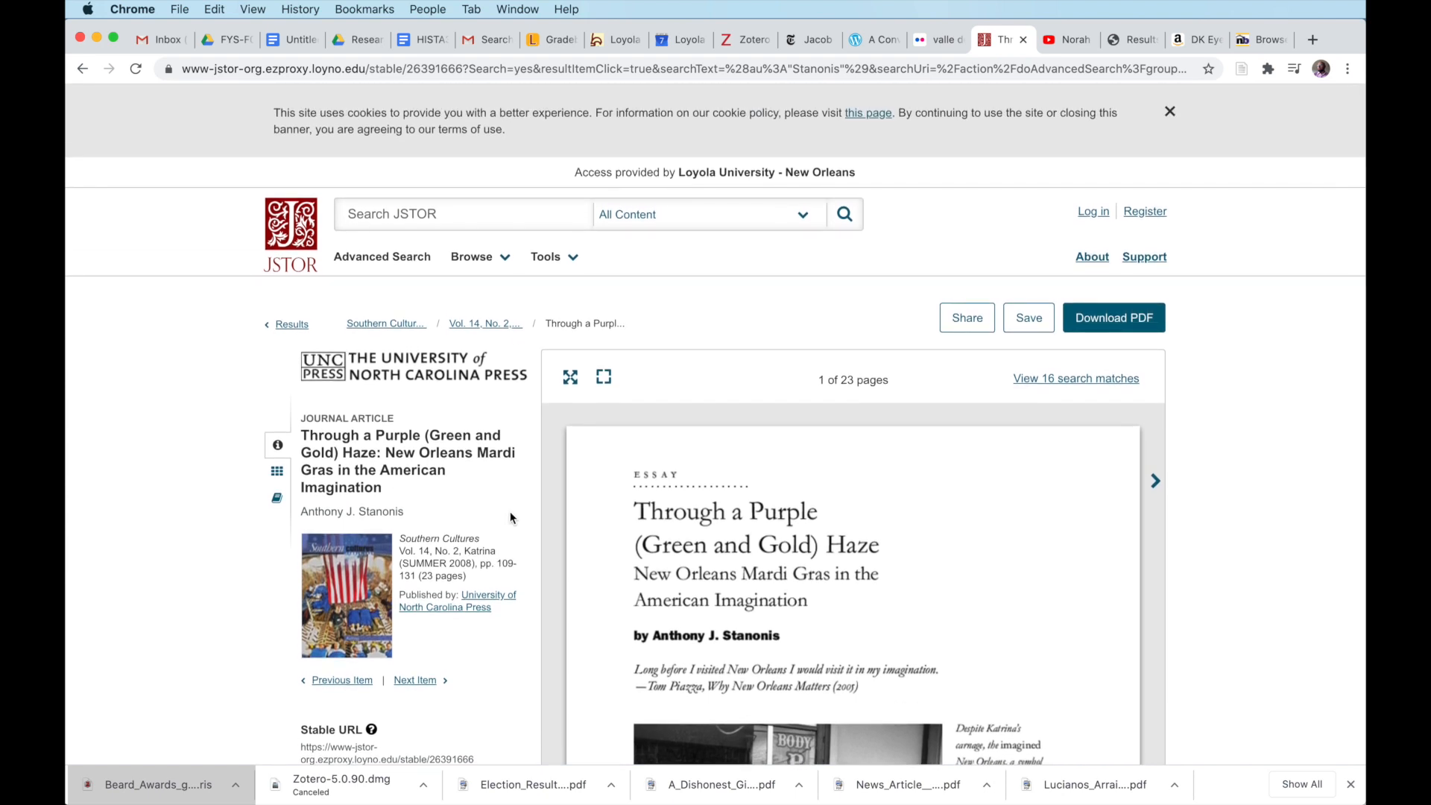
Open the article's PDF, accepting JSTOR's terms and conditions, and close it to return to the article page
left_click(1148, 330)
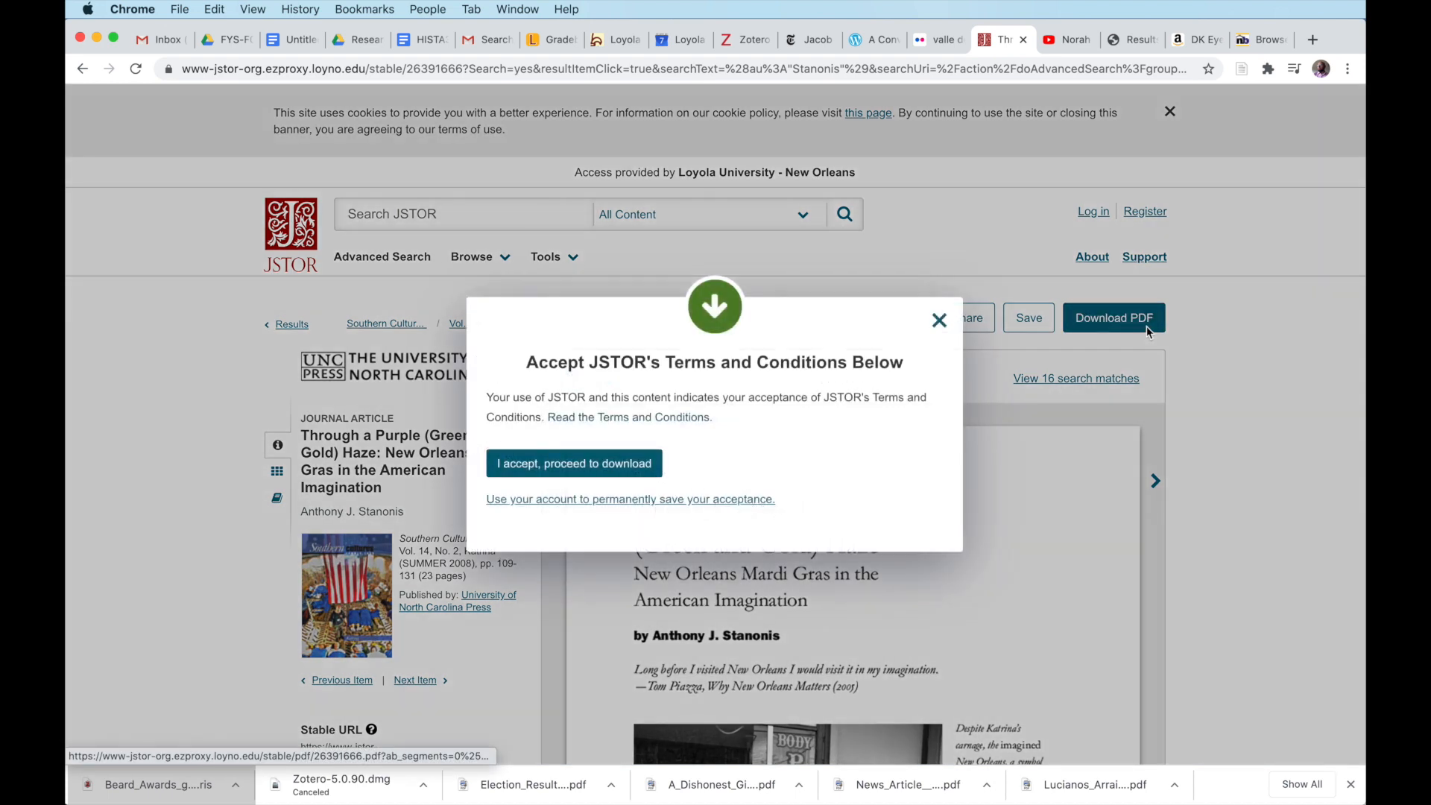
left_click(598, 466)
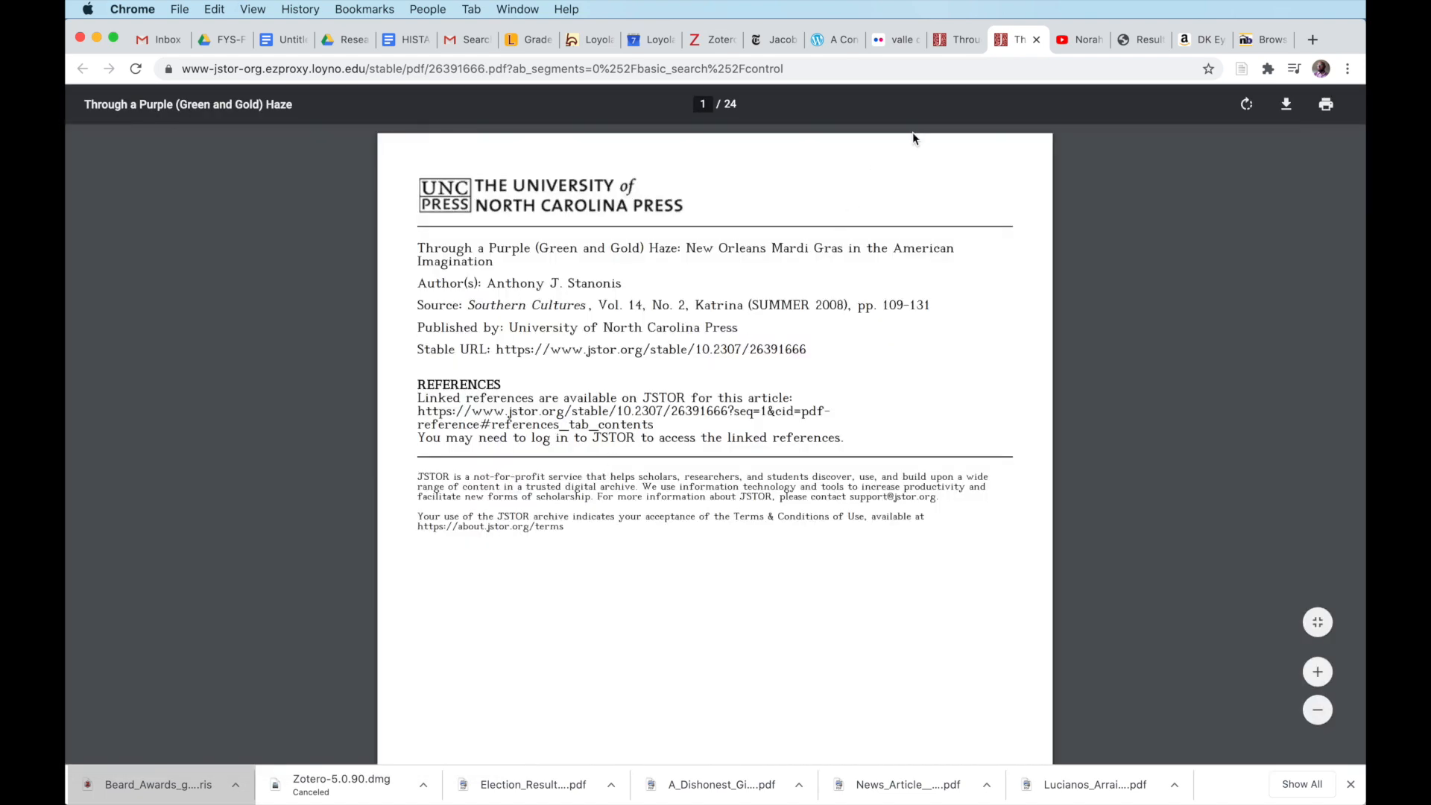
left_click(1036, 42)
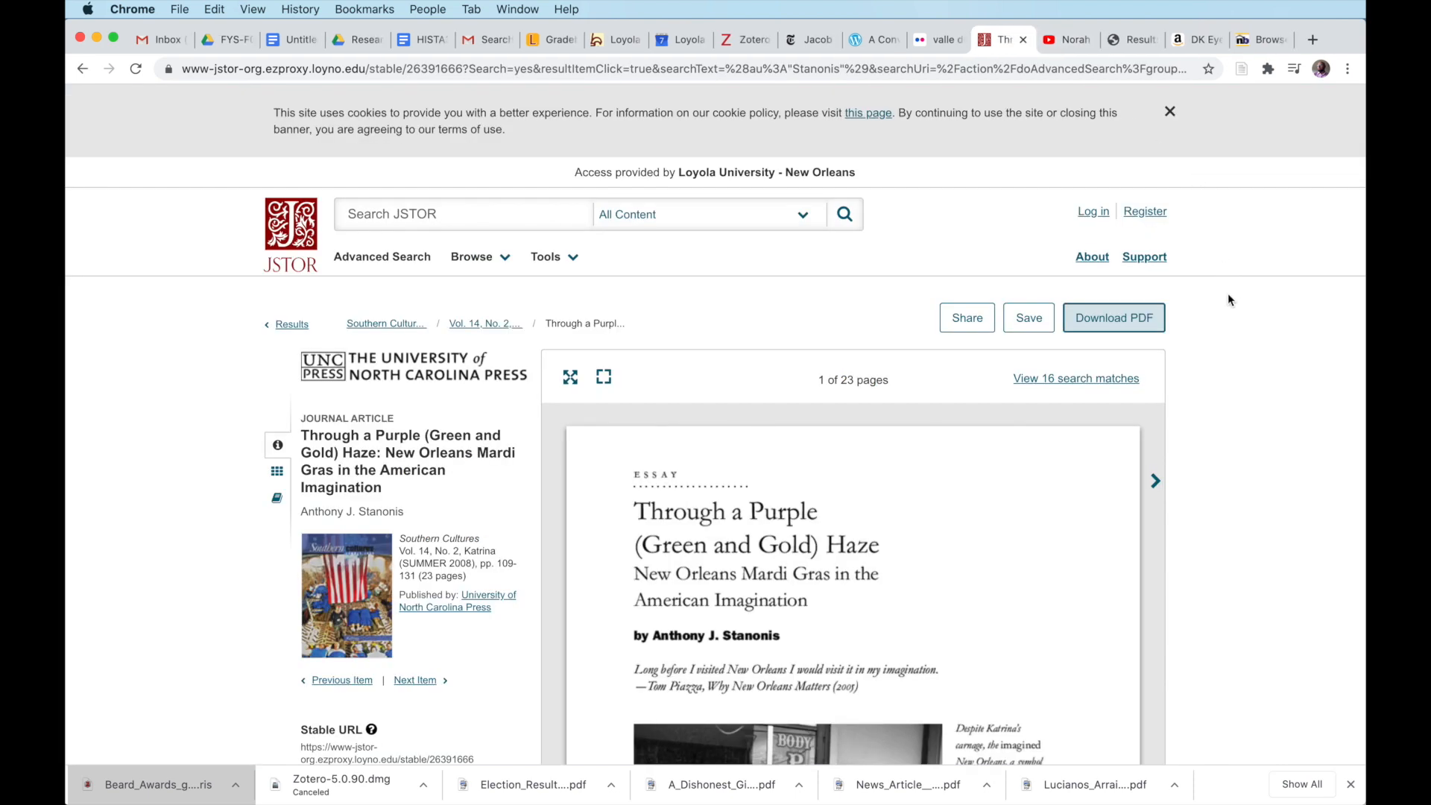
Save the JSTOR article to the sample collection with the Zotero Connector, and in Zotero expand the item and select its attached PDF
left_click(1241, 69)
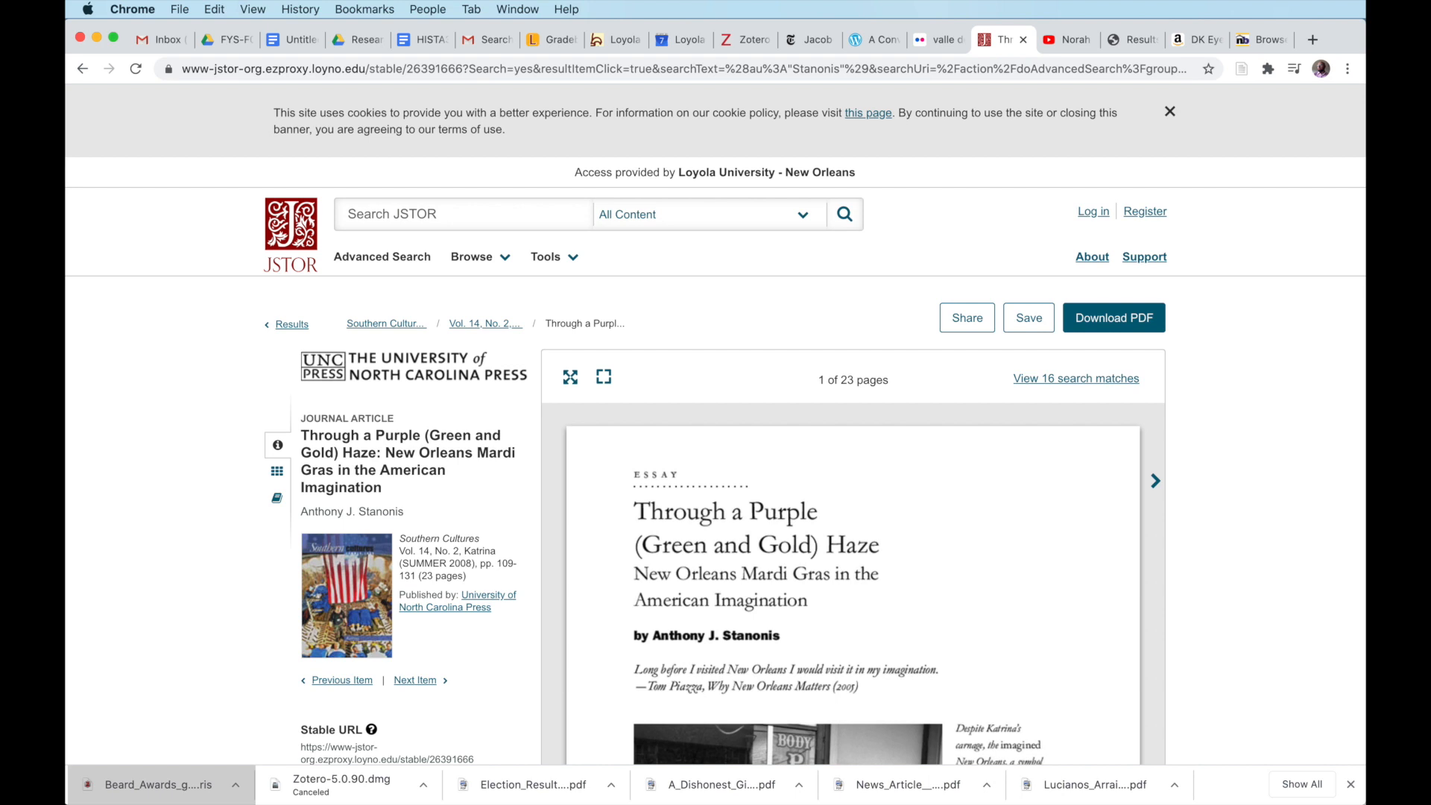
key("super+Tab")
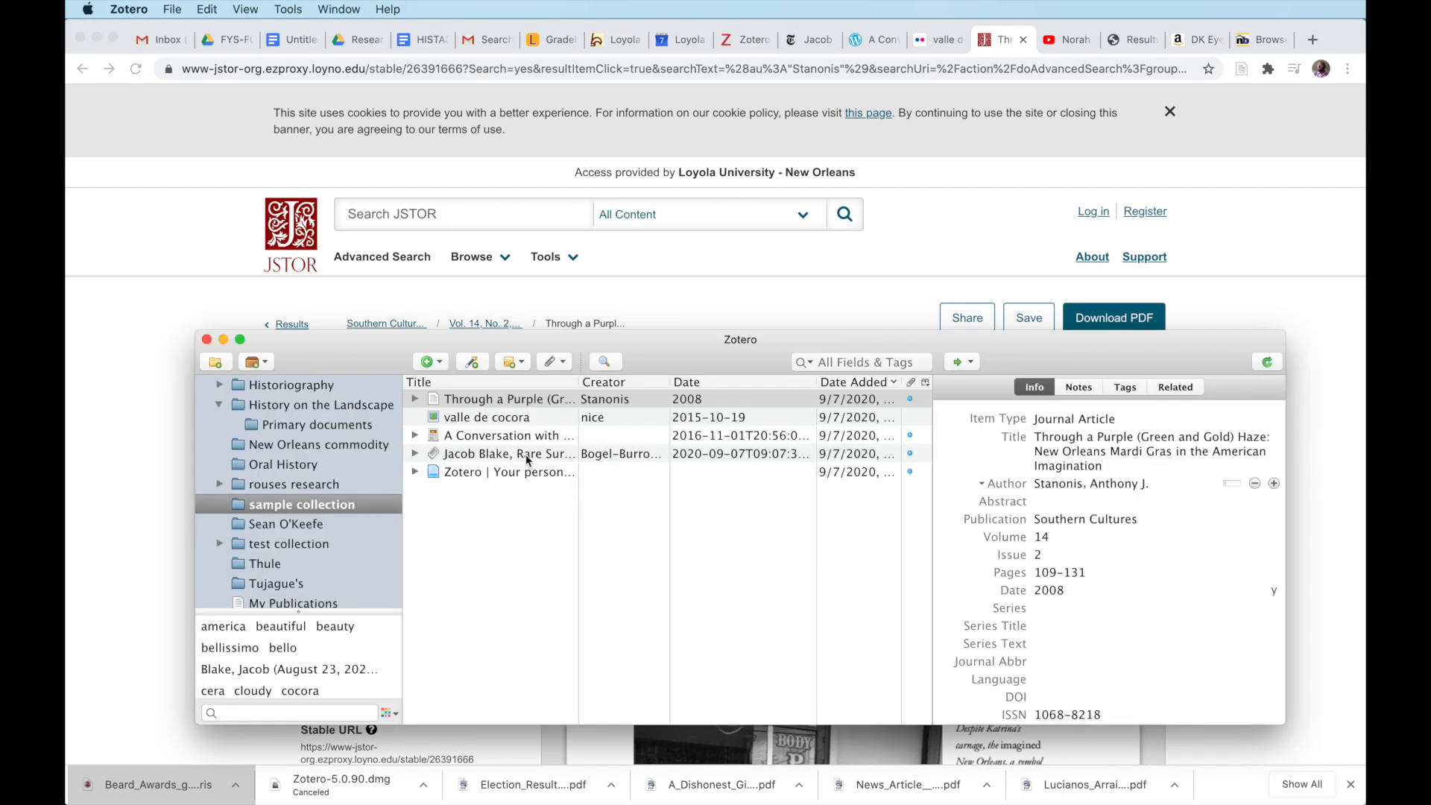
left_click(493, 400)
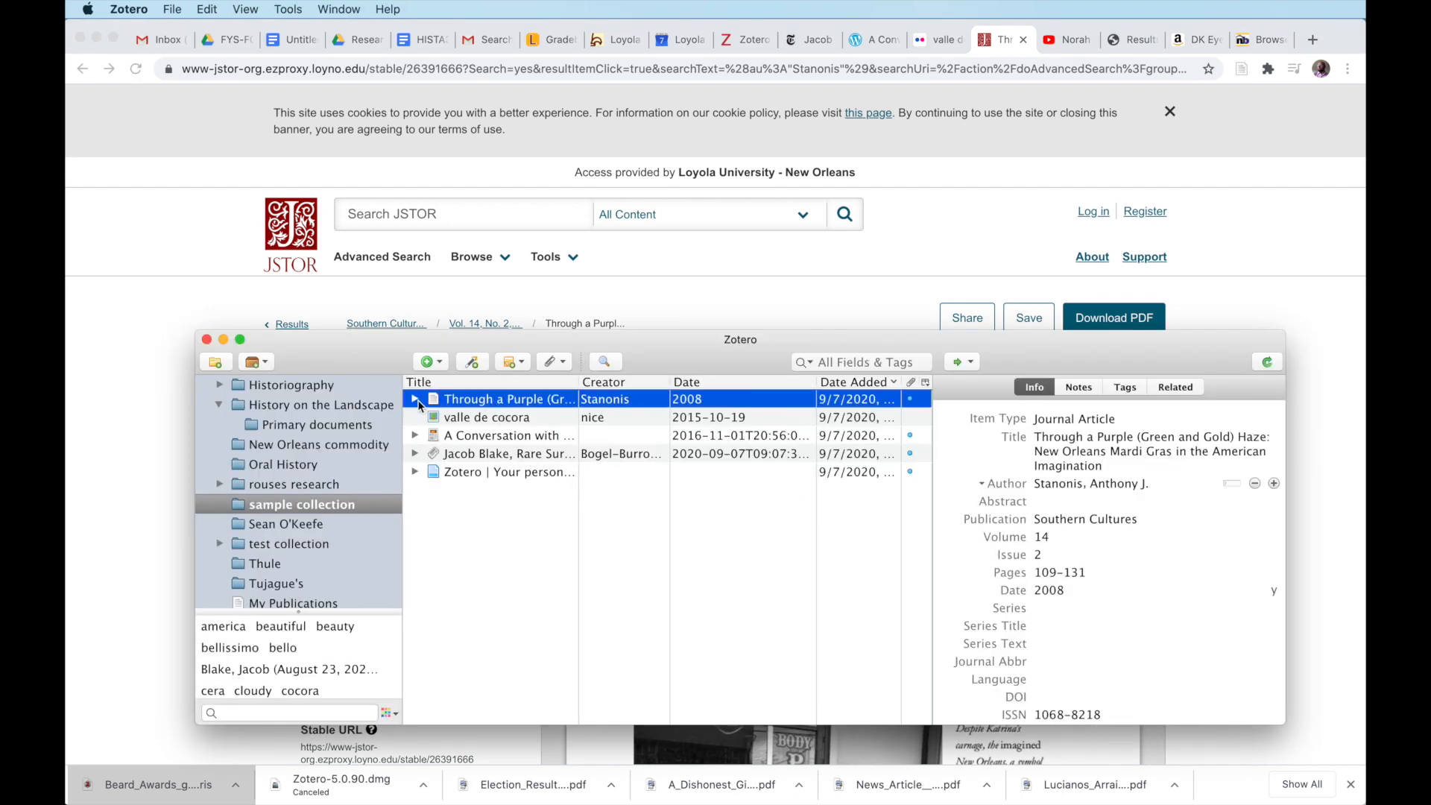
left_click(415, 401)
left_click(492, 421)
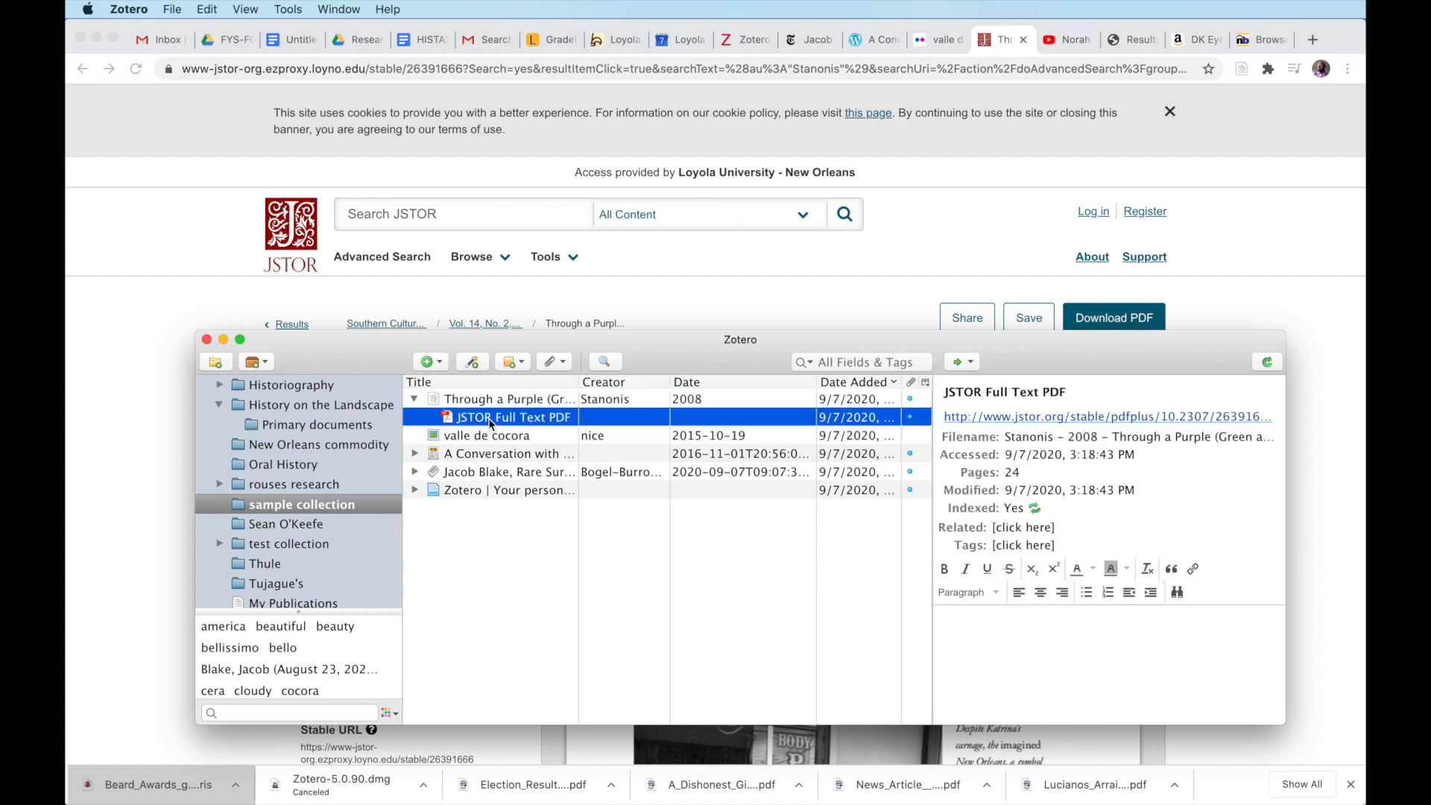
Switch to Chrome, go to the open YouTube page "Norah Jones: Tiny Desk (Home) Concert" and play the video, skipping the ad
left_click(1338, 464)
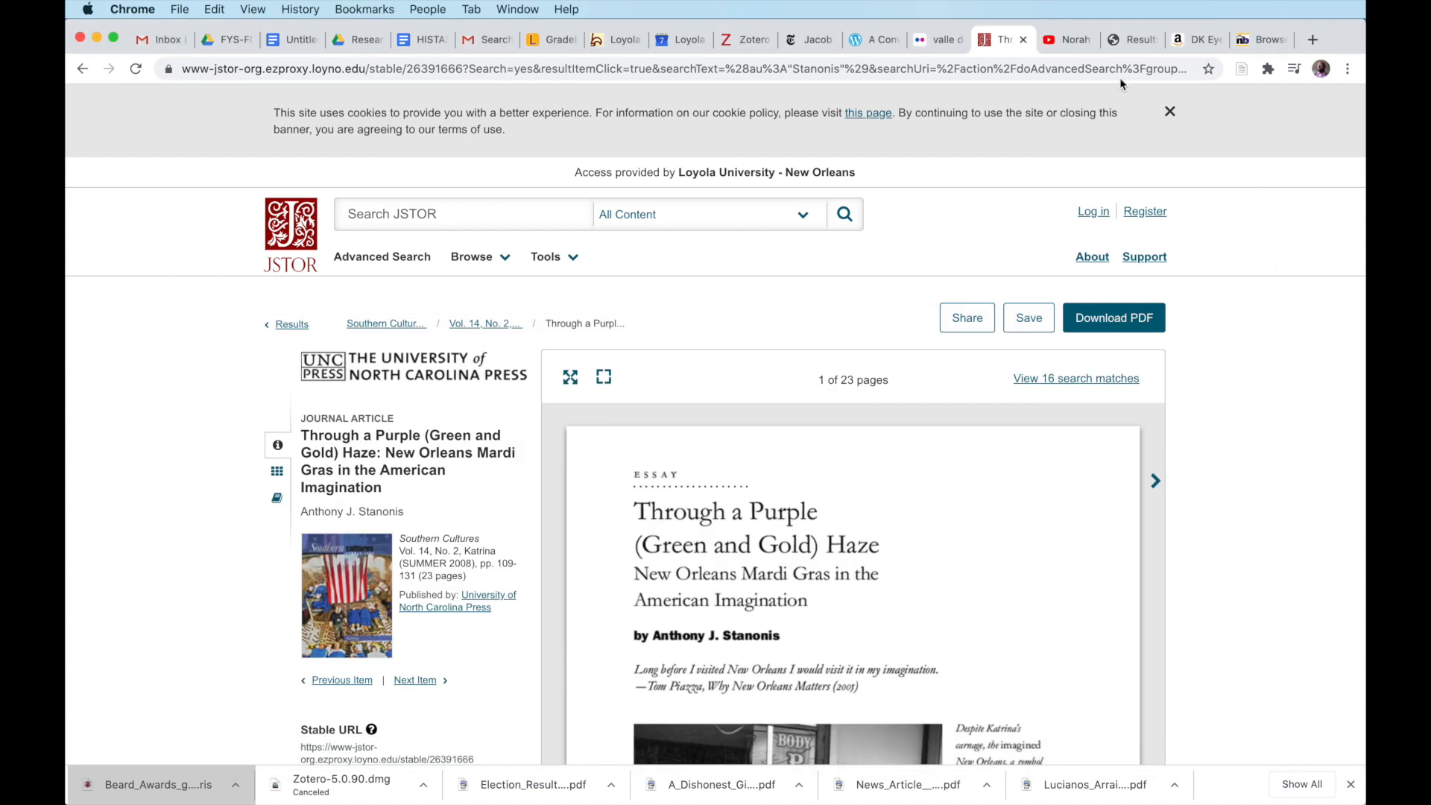
left_click(1069, 42)
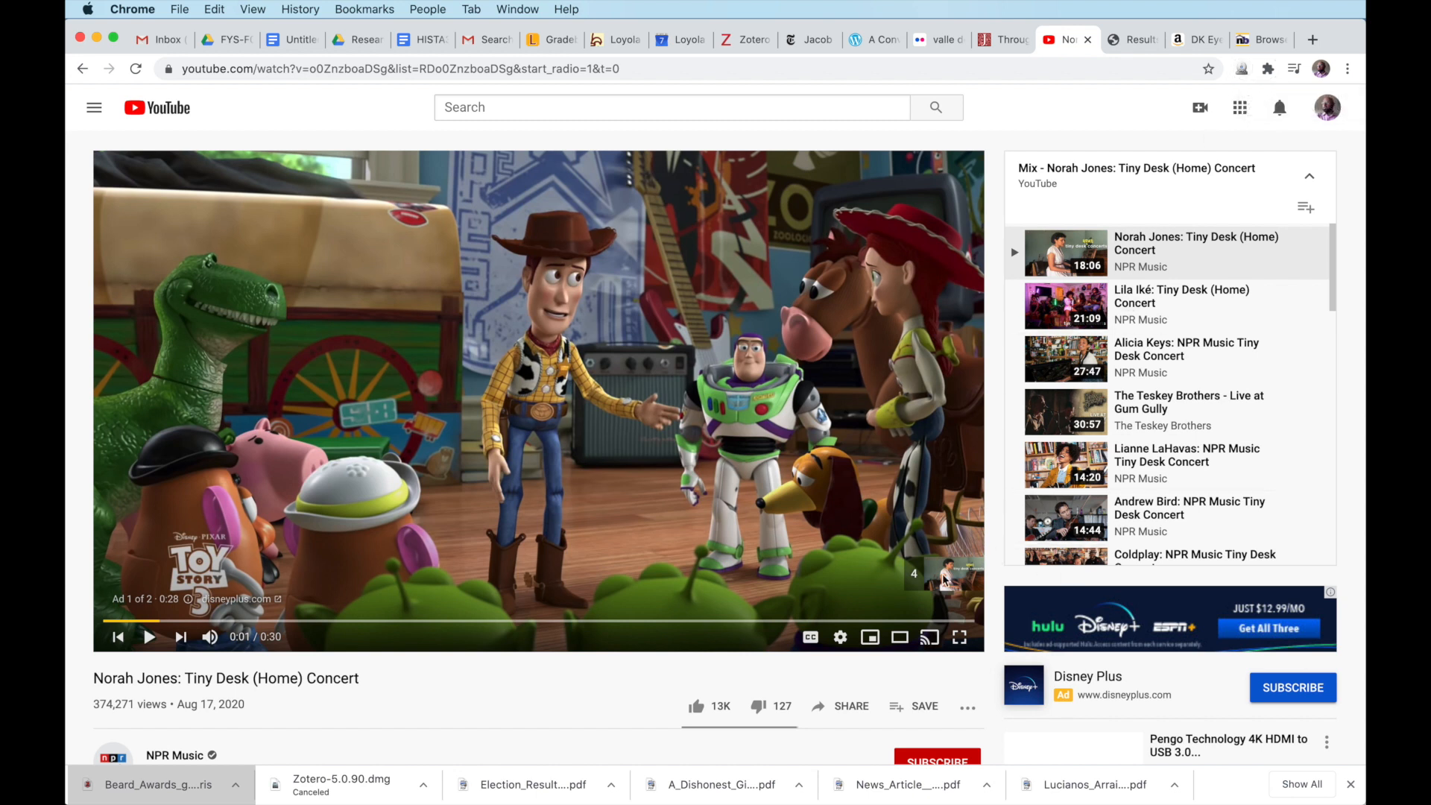
left_click(150, 637)
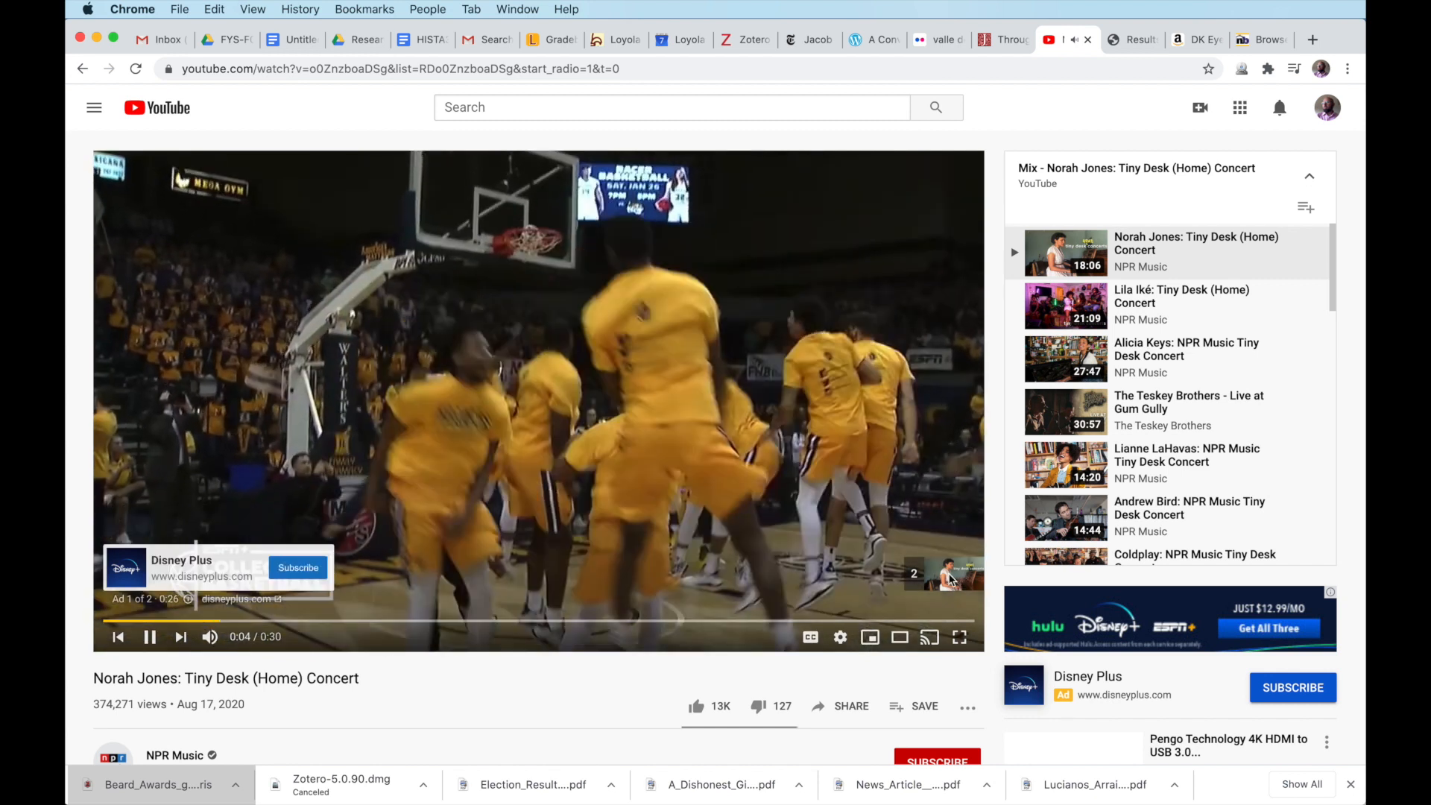
left_click(945, 585)
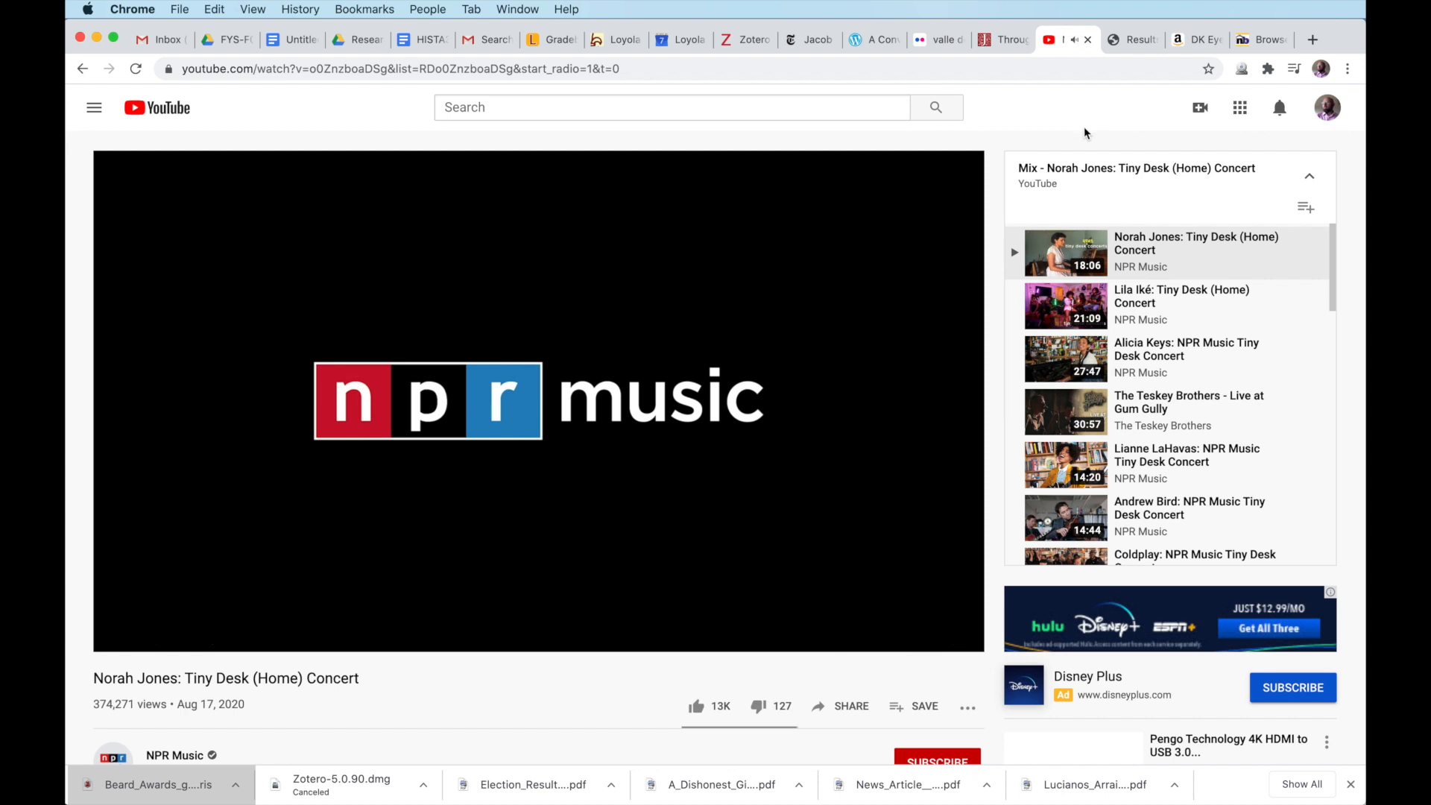
Save the YouTube video to the sample collection with the Zotero Connector, switch to Zotero and select the new item
left_click(1242, 70)
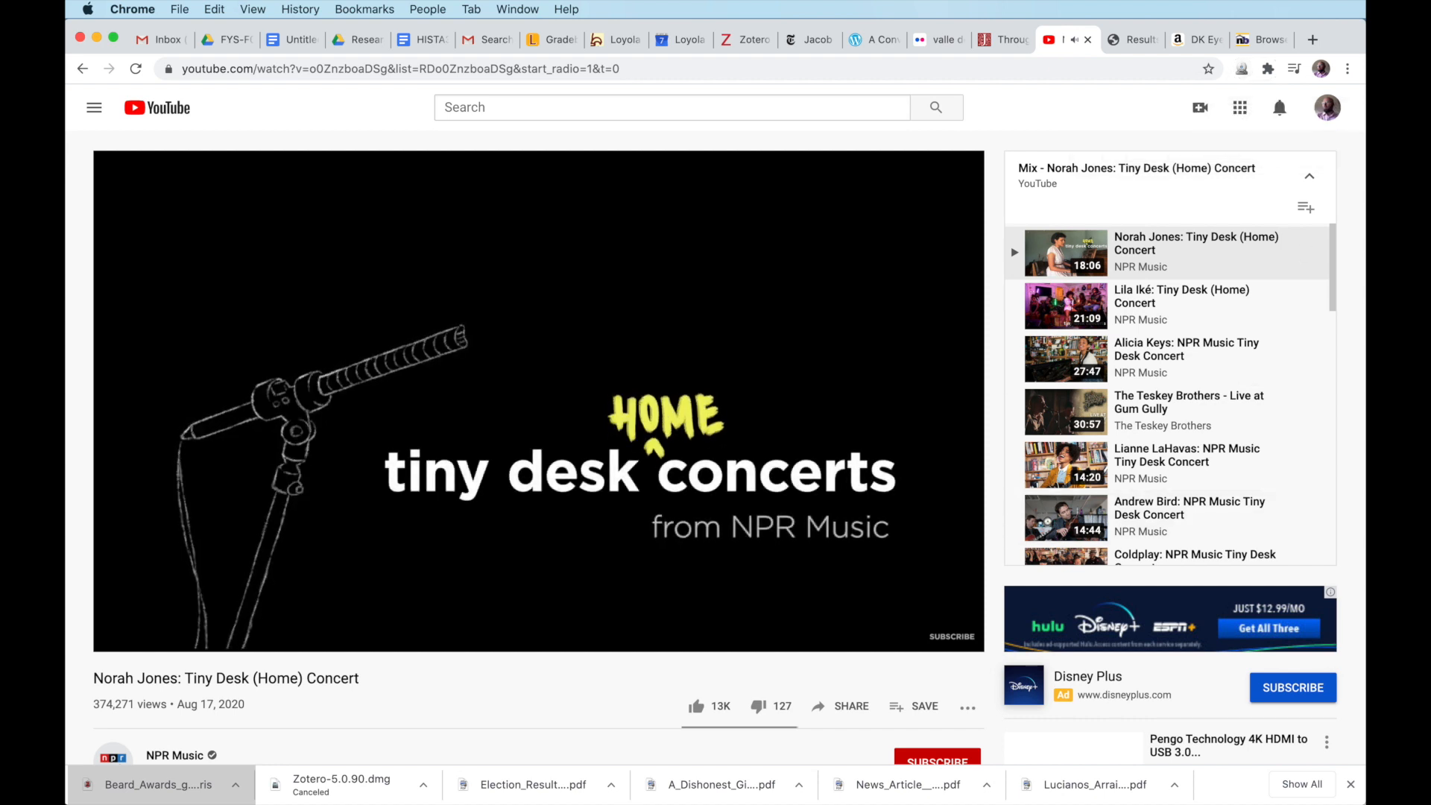
key("super+Tab")
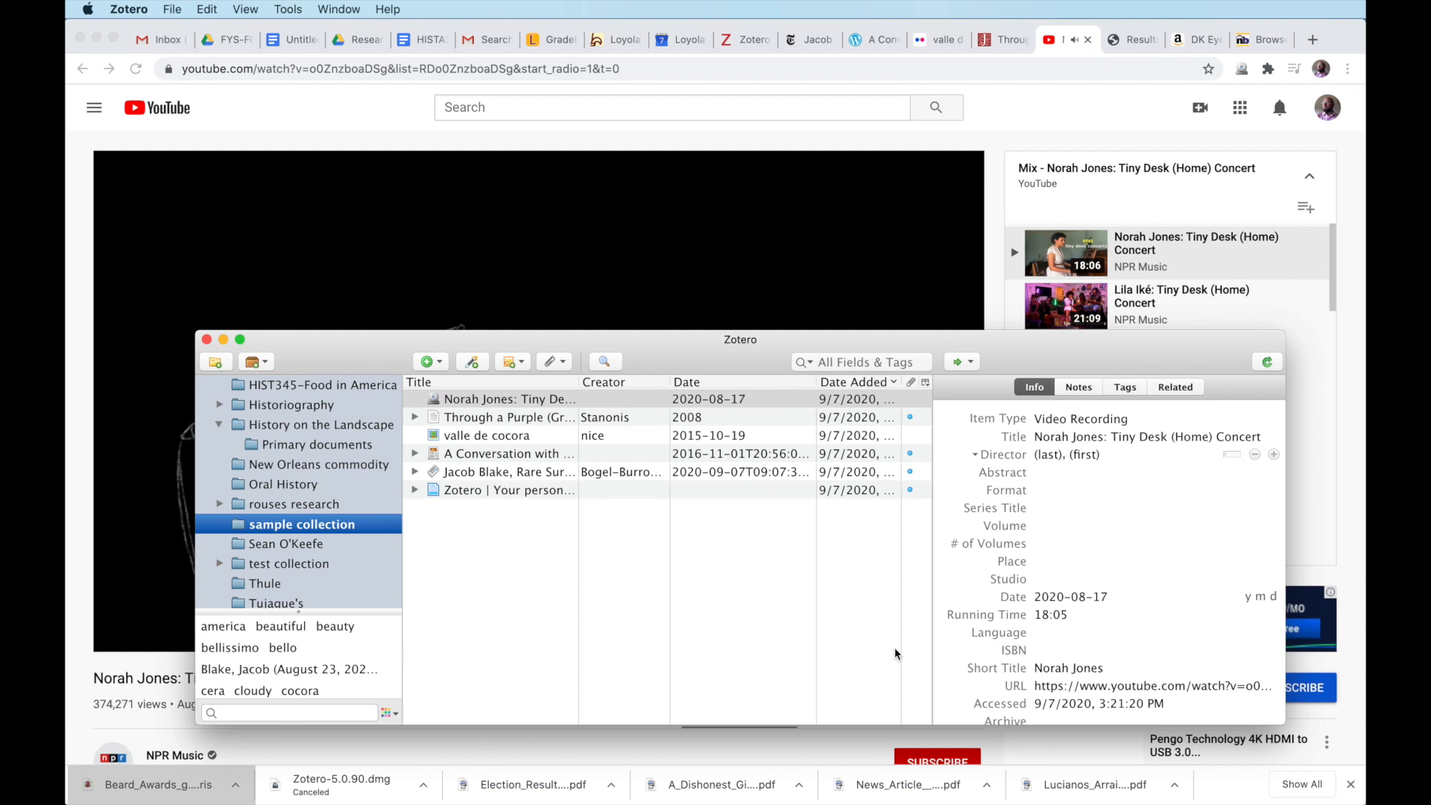
left_click(537, 403)
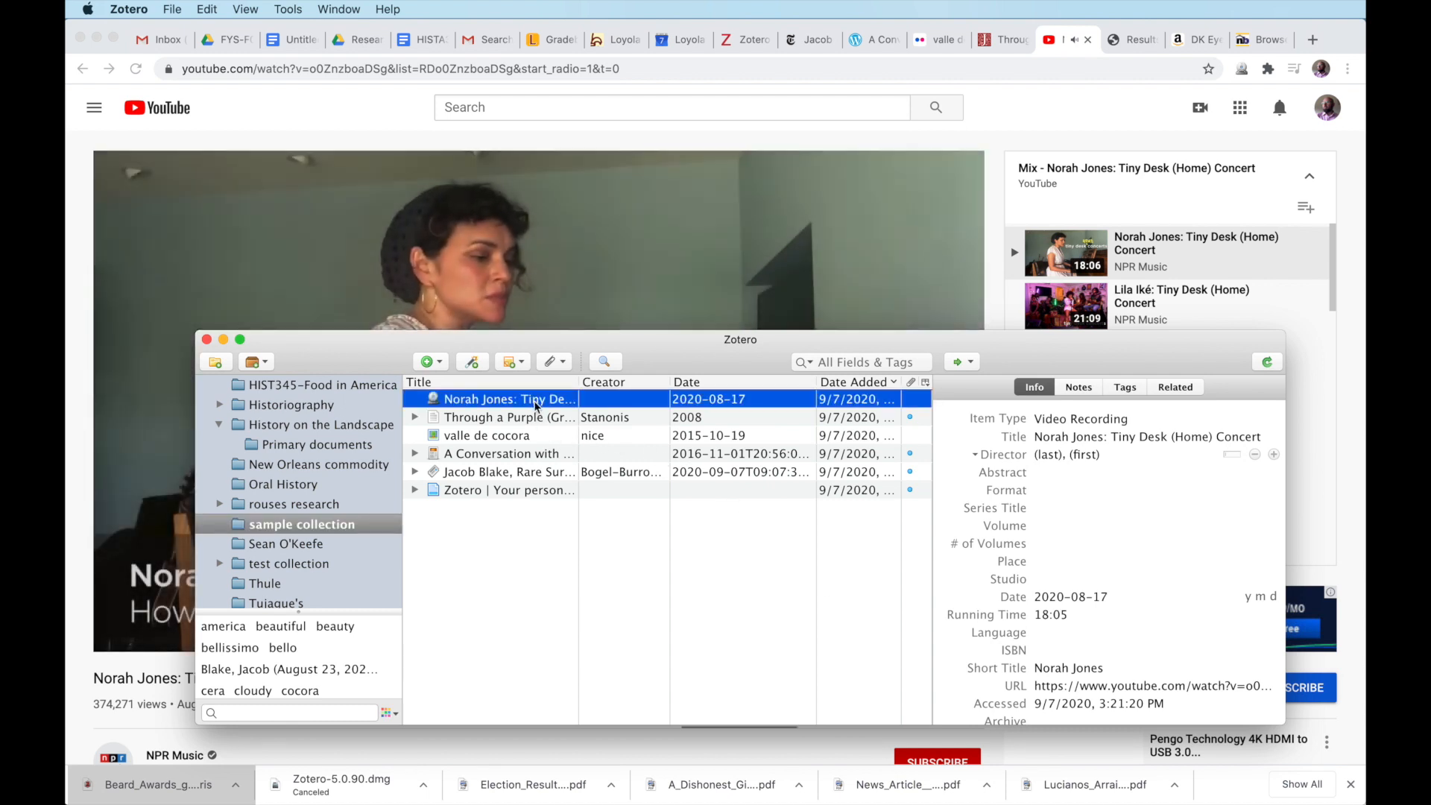
Switch to Chrome, go to the open WorldCat results for "New Orleans Mardi Gras" and open the 2006 Leisure Jazz music CD record
left_click(149, 507)
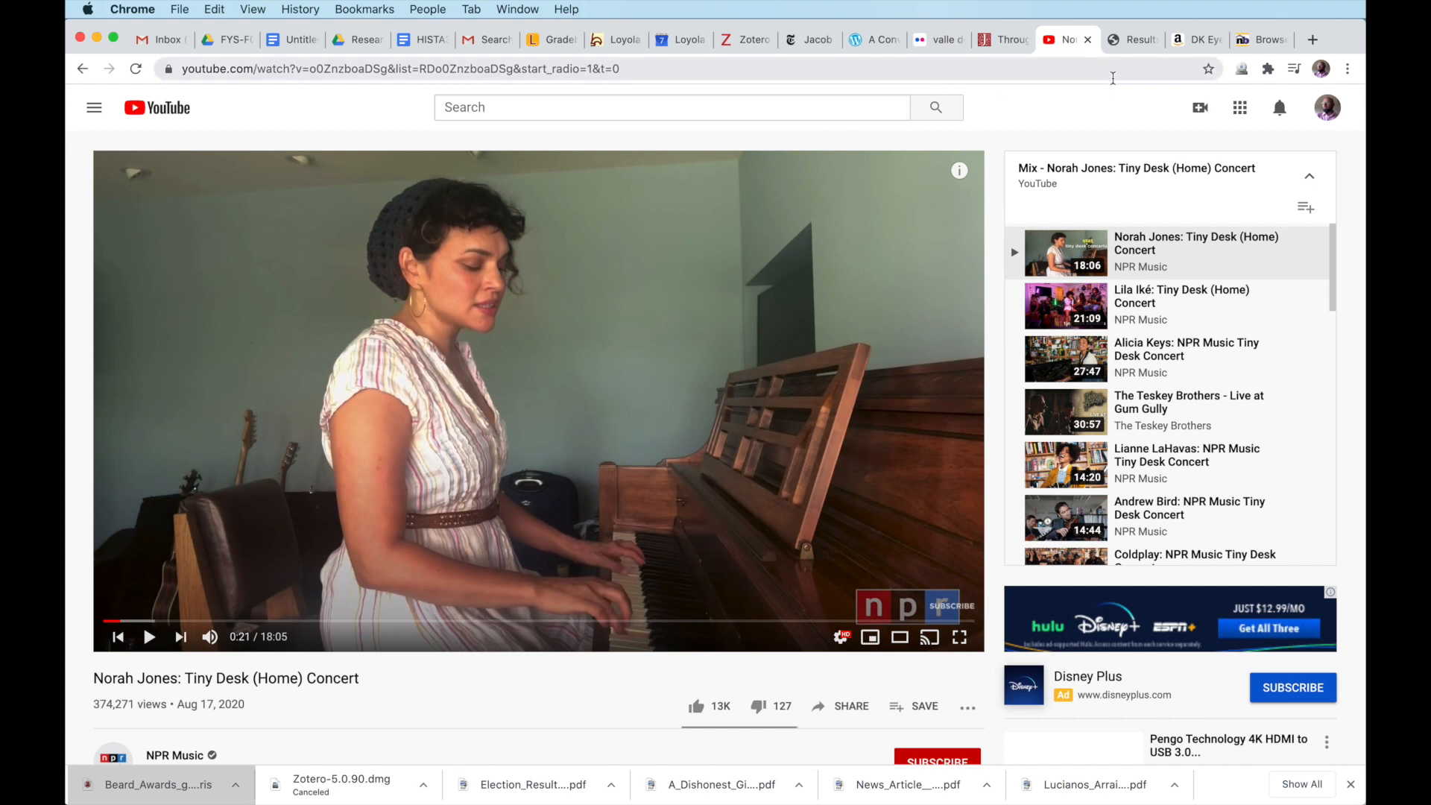
left_click(1139, 44)
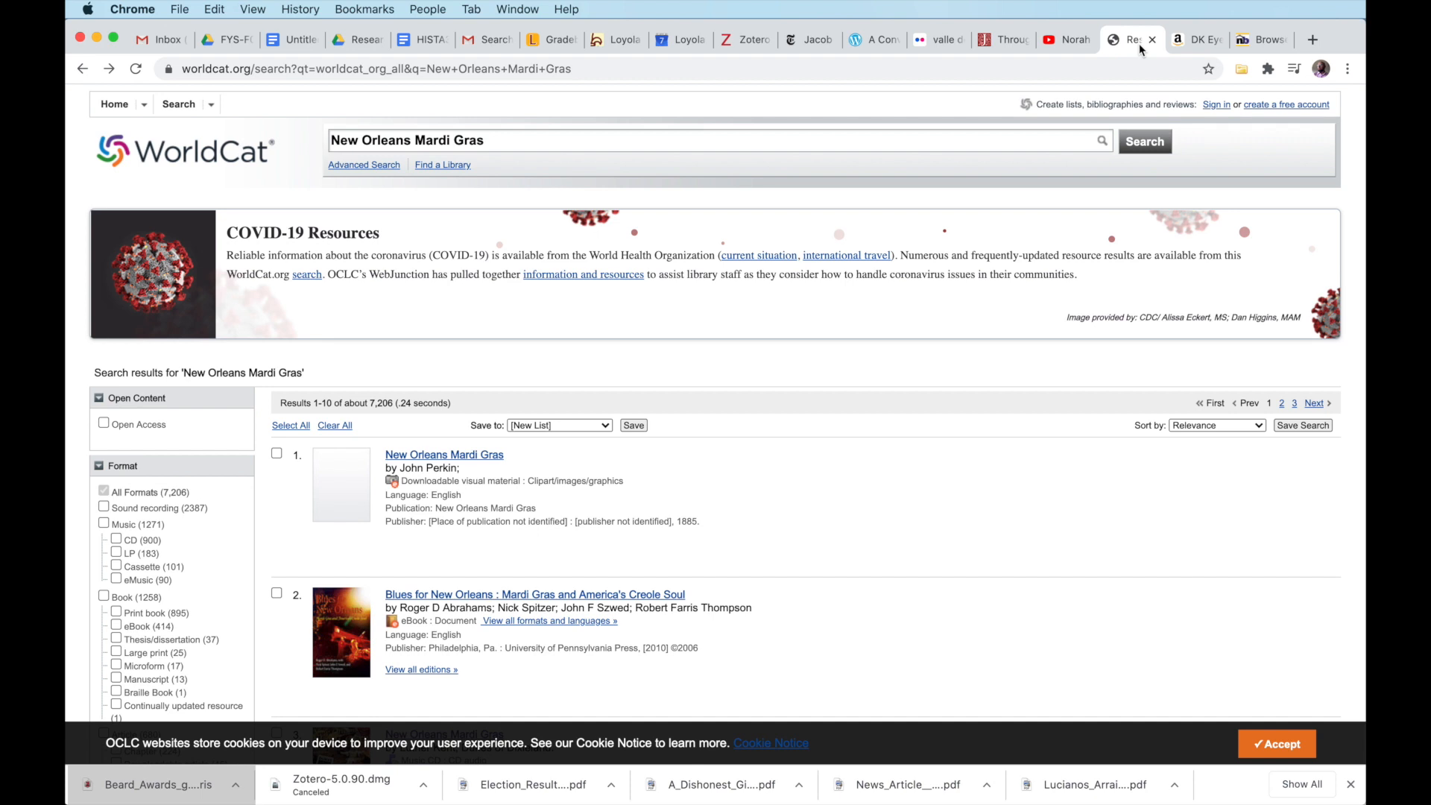
scroll(974, 358, "down", 1)
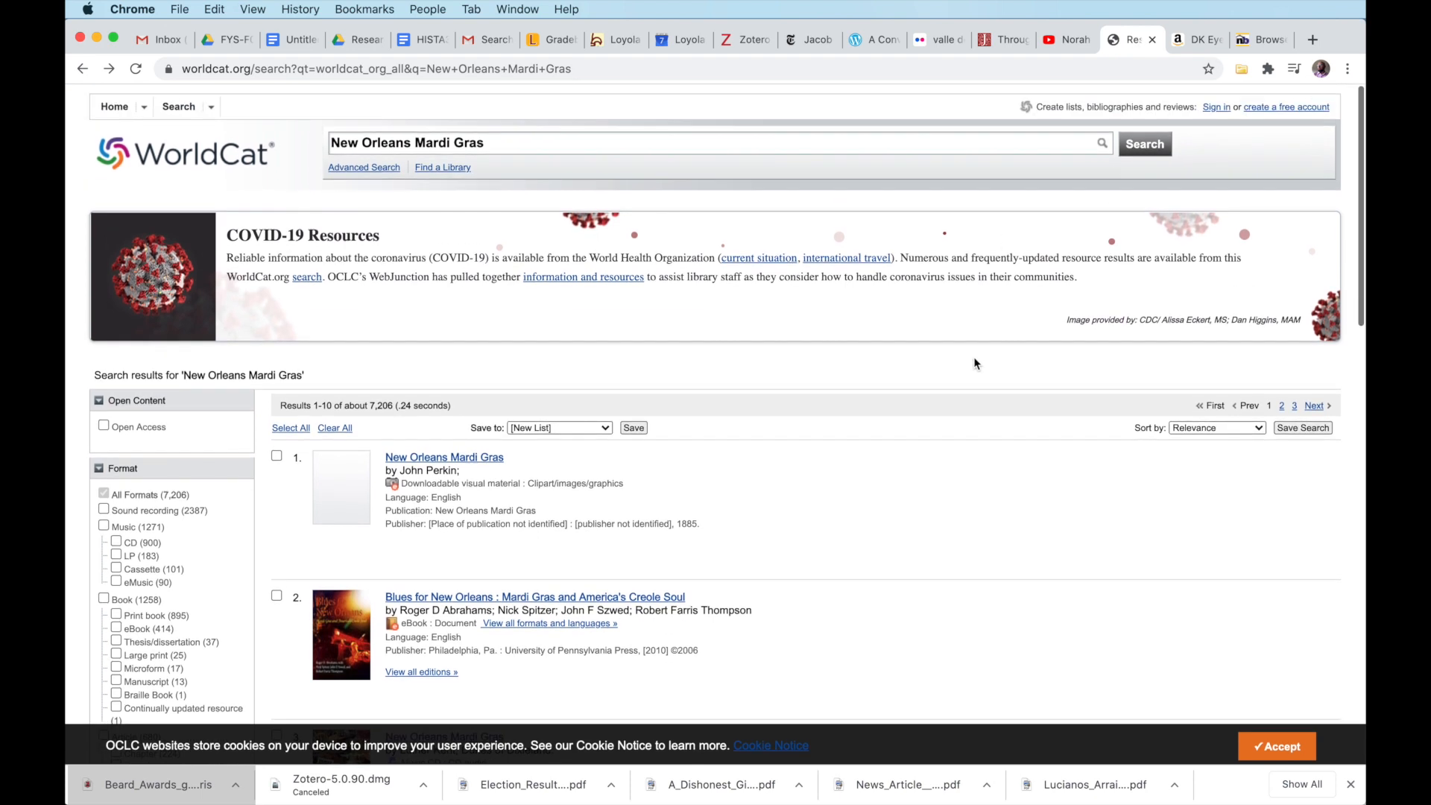
scroll(974, 362, "down", 4)
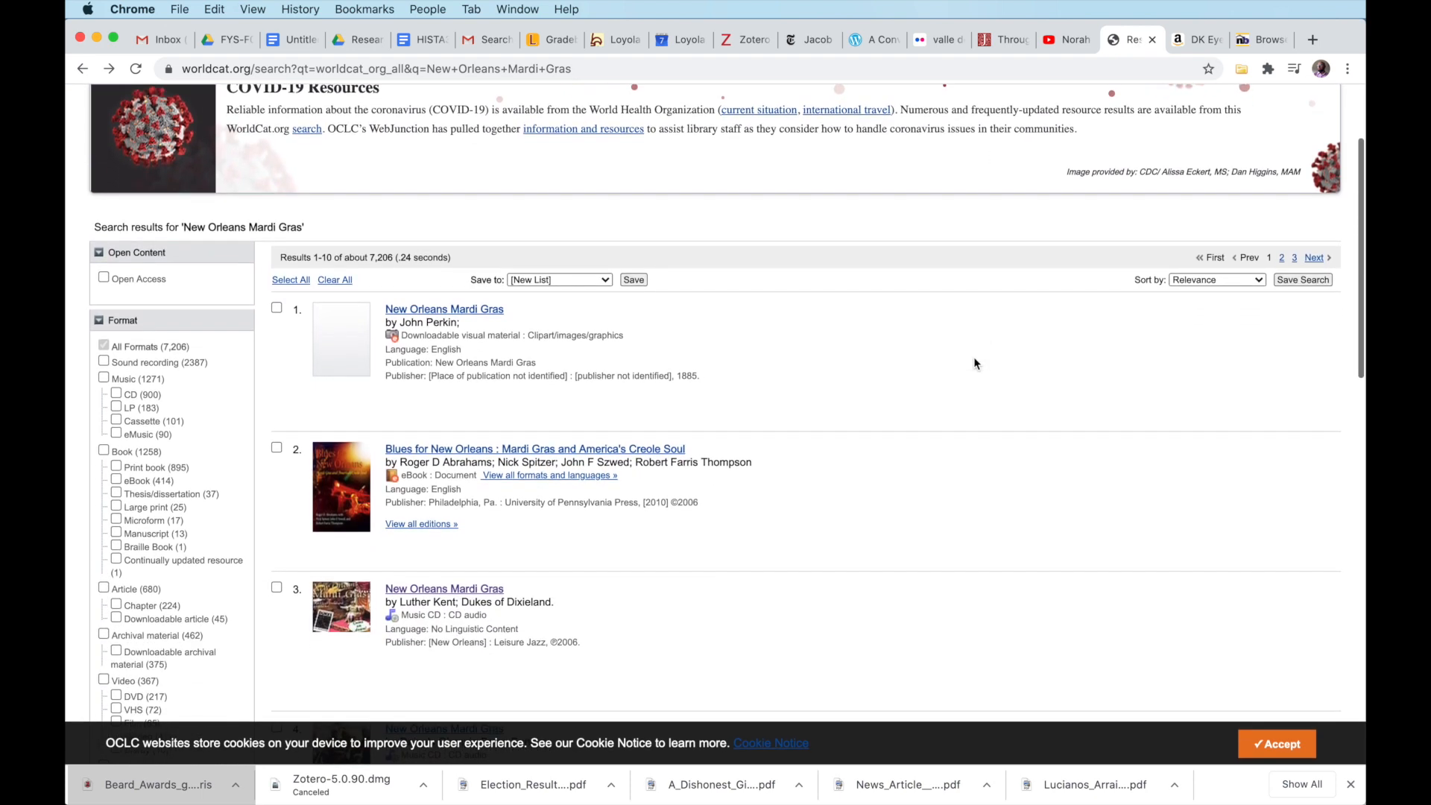
scroll(975, 363, "down", 5)
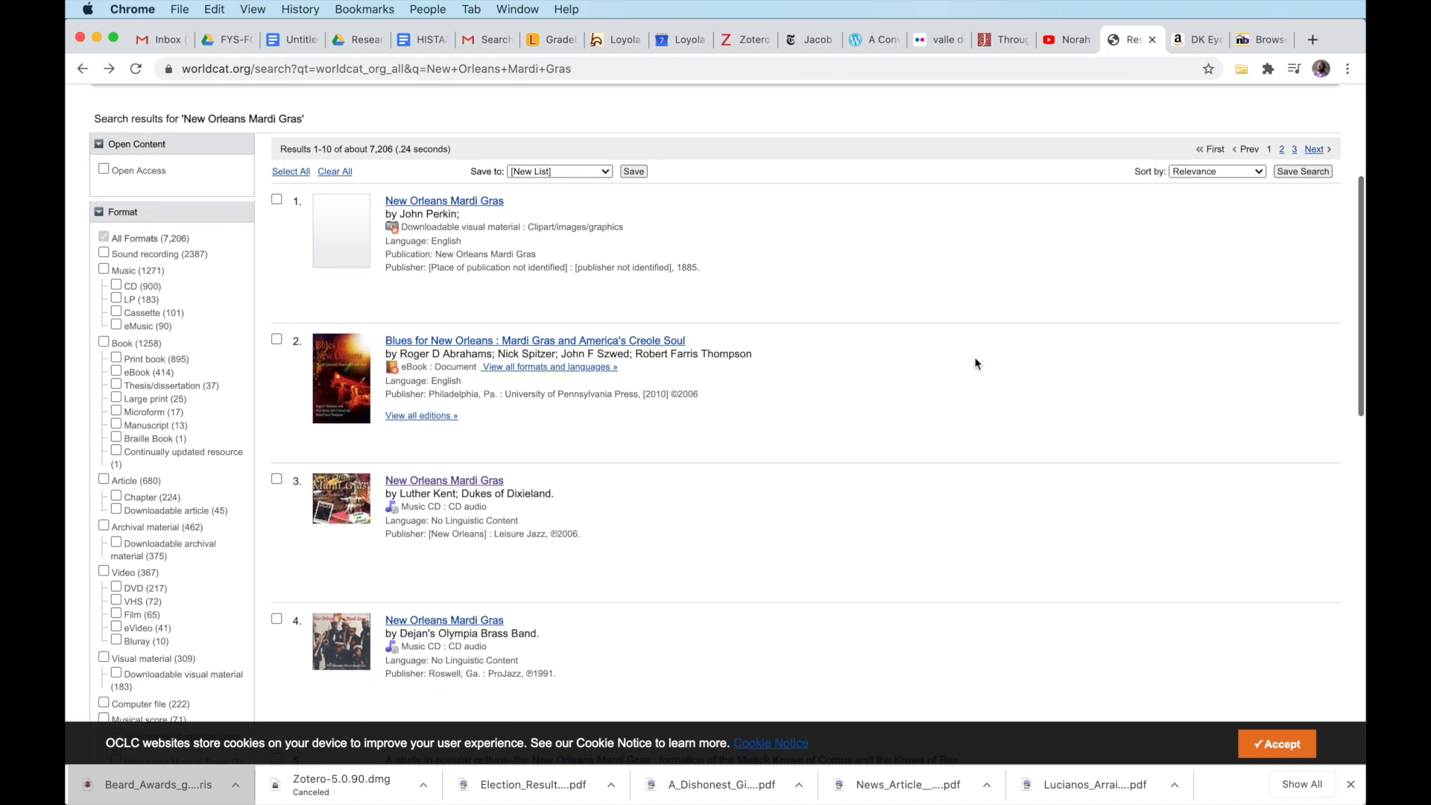
scroll(976, 363, "down", 3)
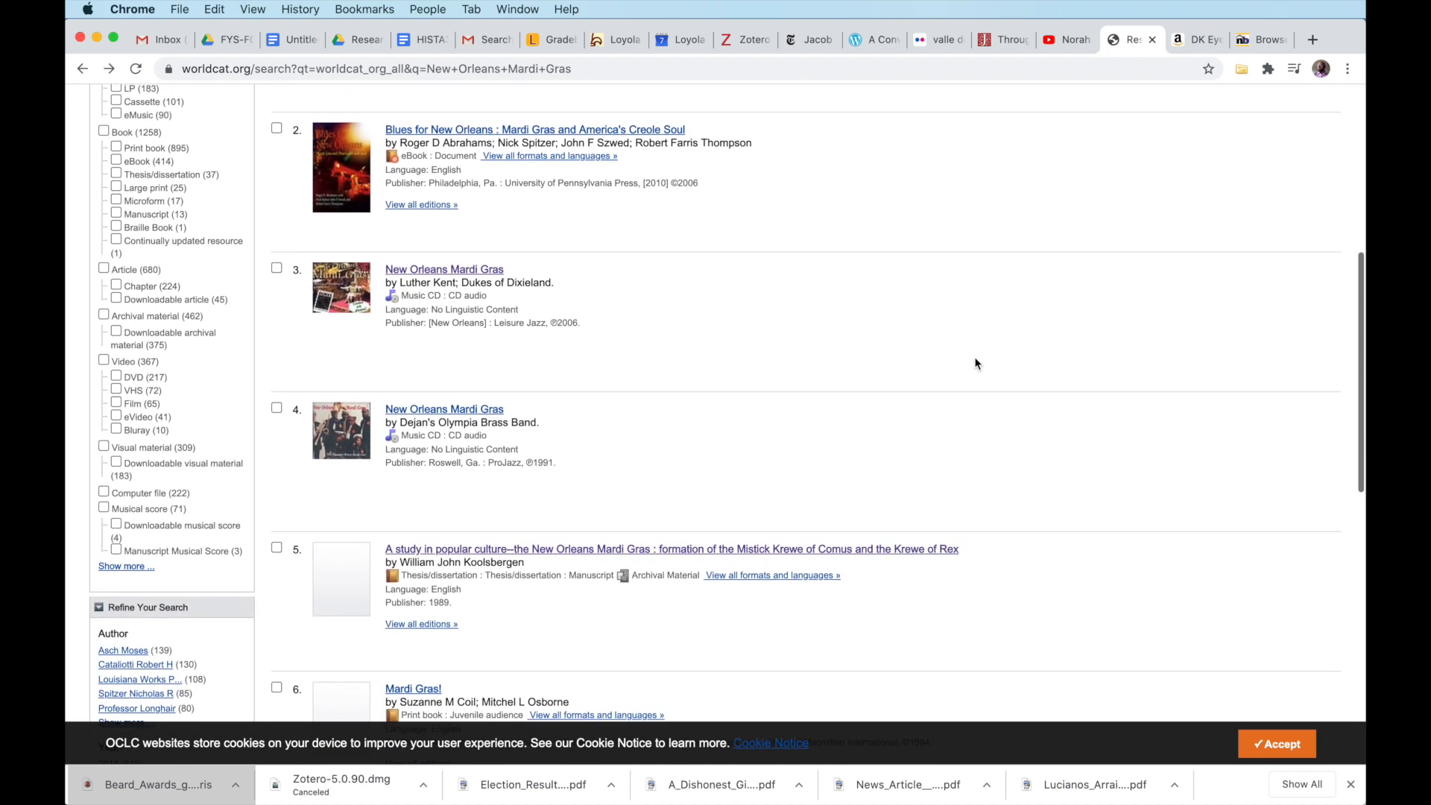
scroll(976, 363, "up", 12)
scroll(975, 364, "down", 3)
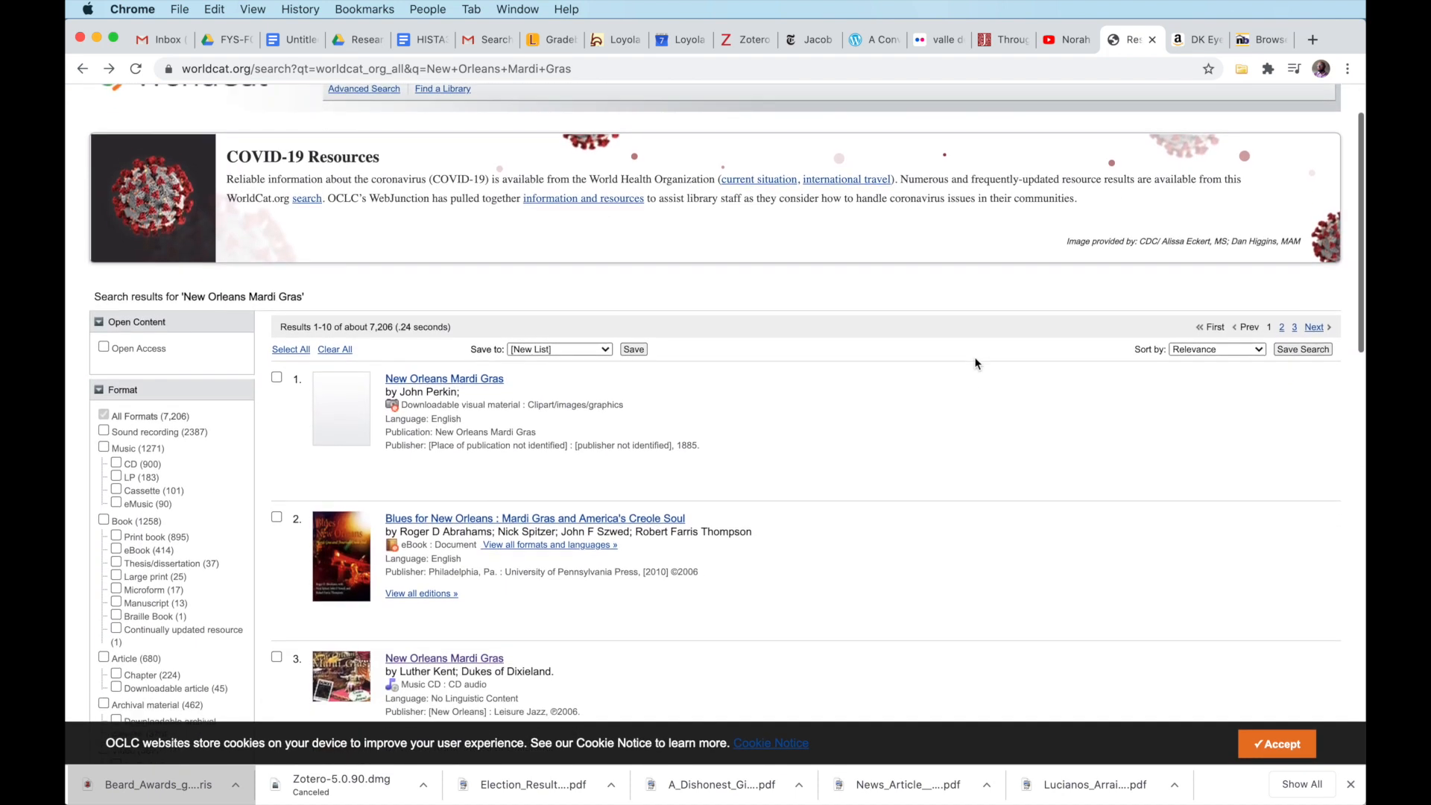
scroll(975, 364, "down", 3)
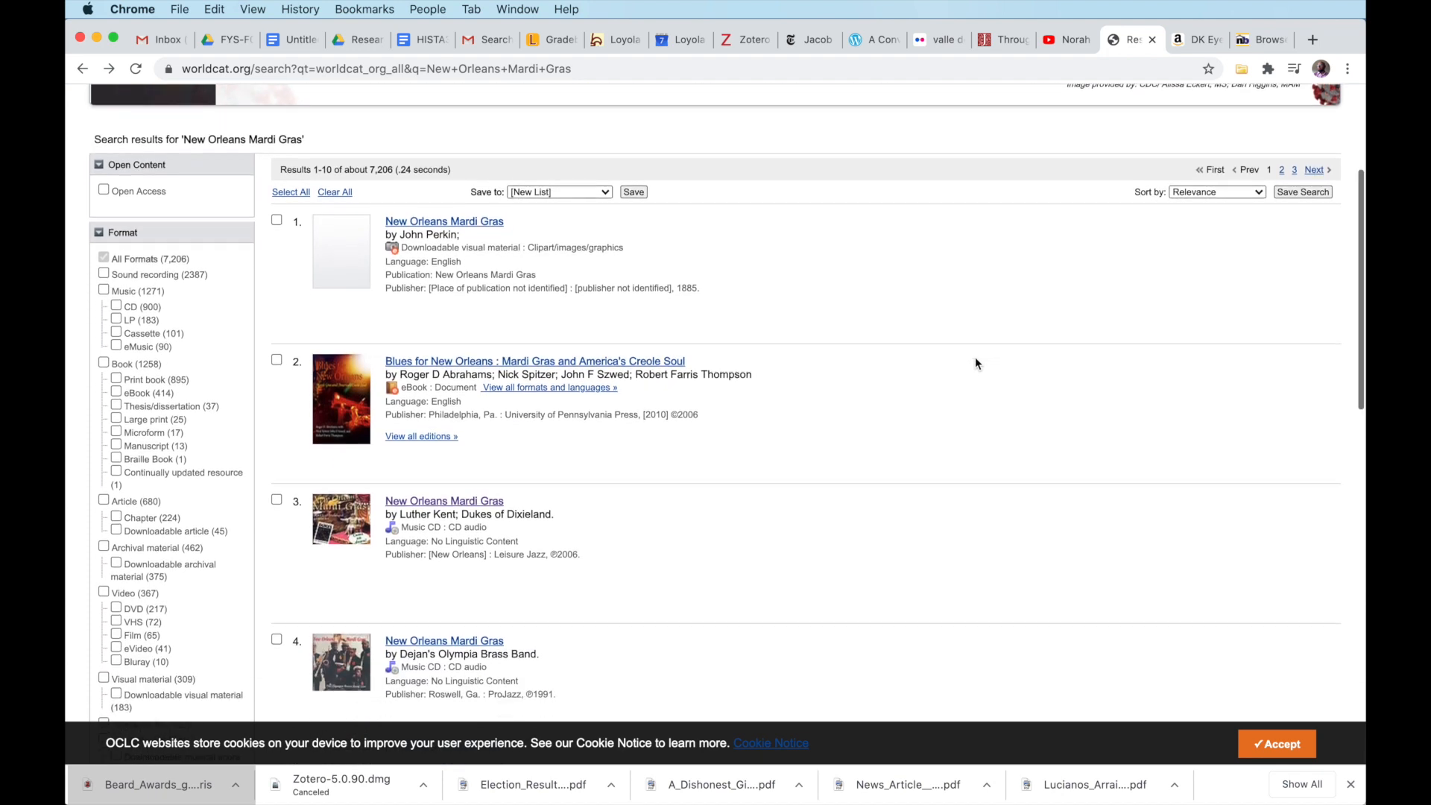
scroll(975, 357, "up", 7)
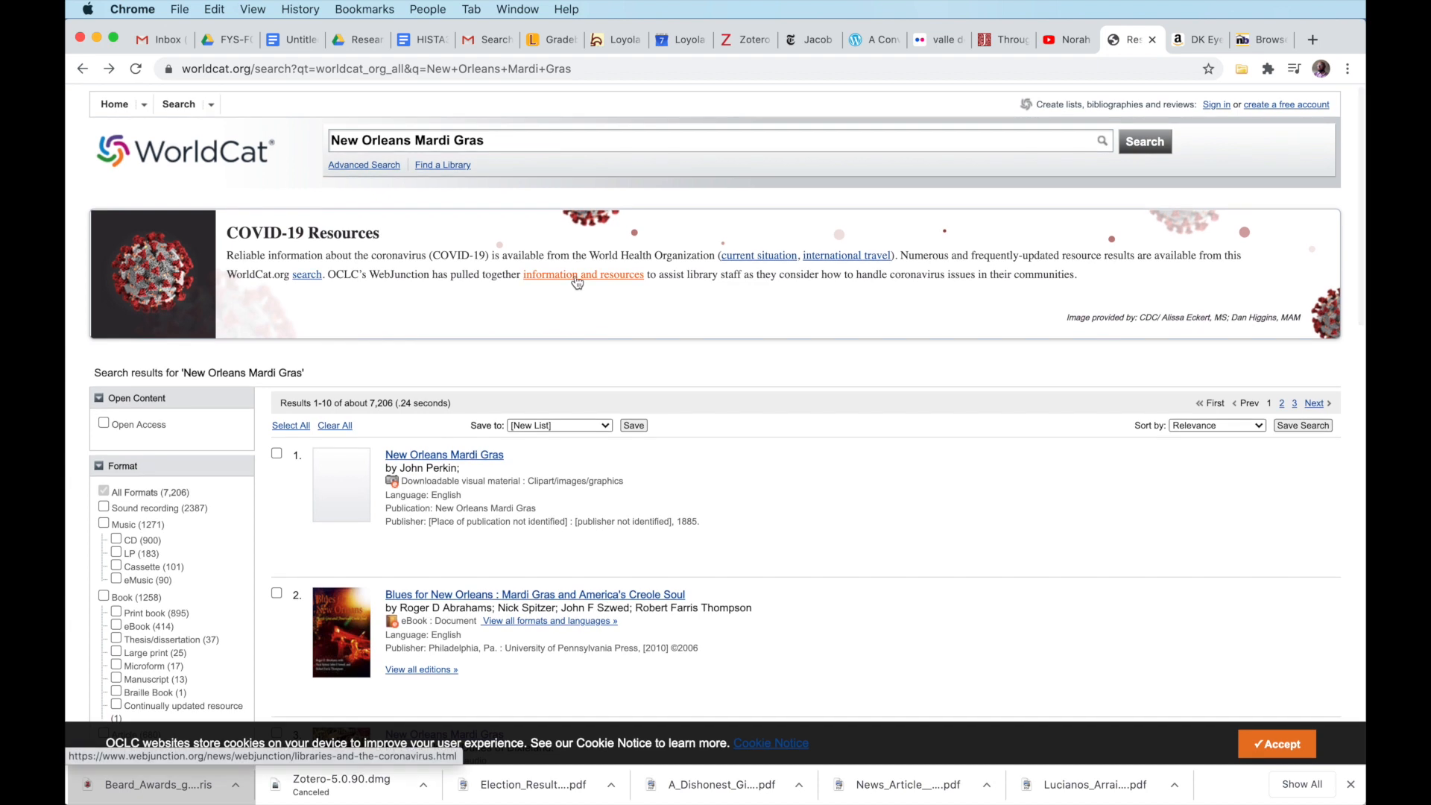
scroll(659, 441, "down", 1)
scroll(692, 449, "down", 6)
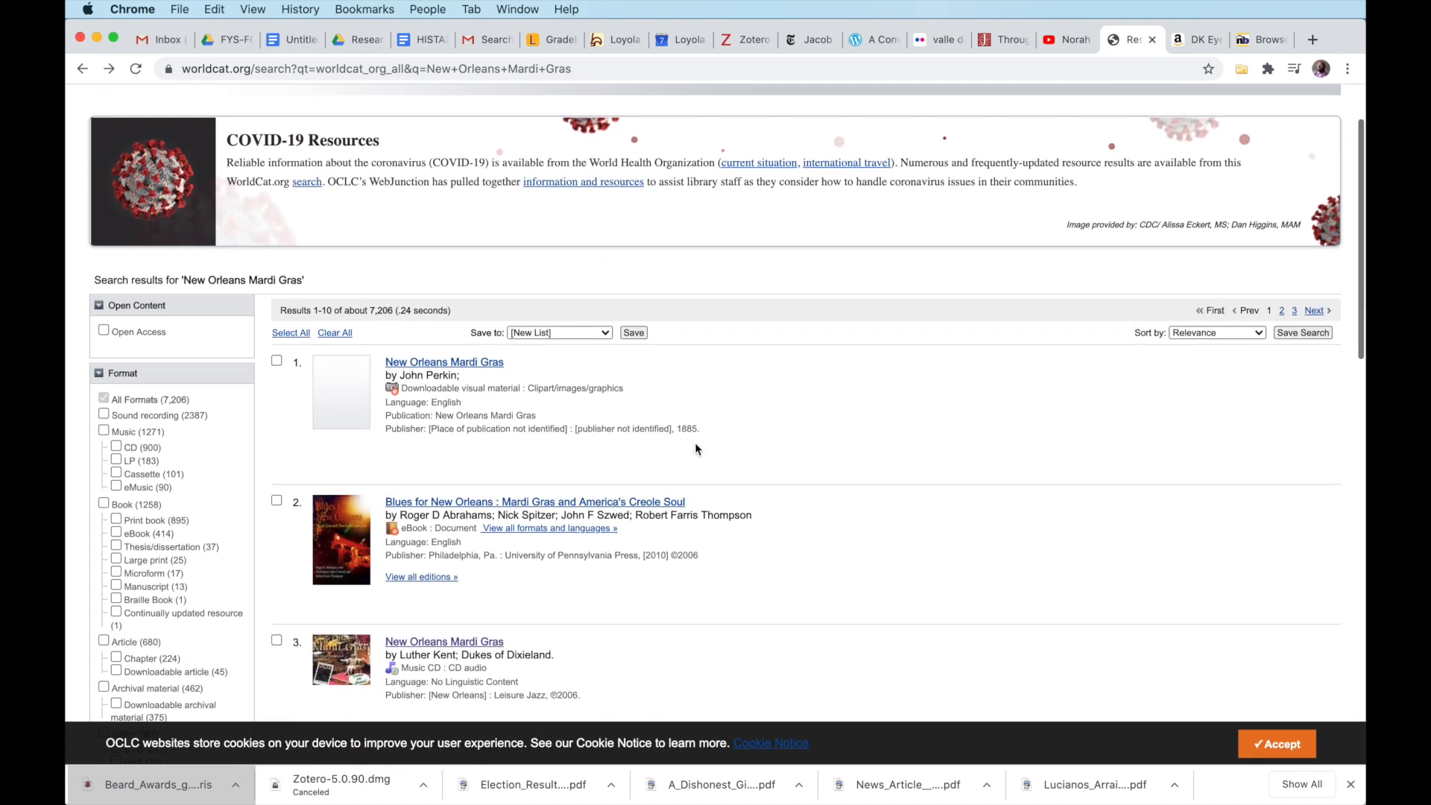
scroll(895, 468, "down", 5)
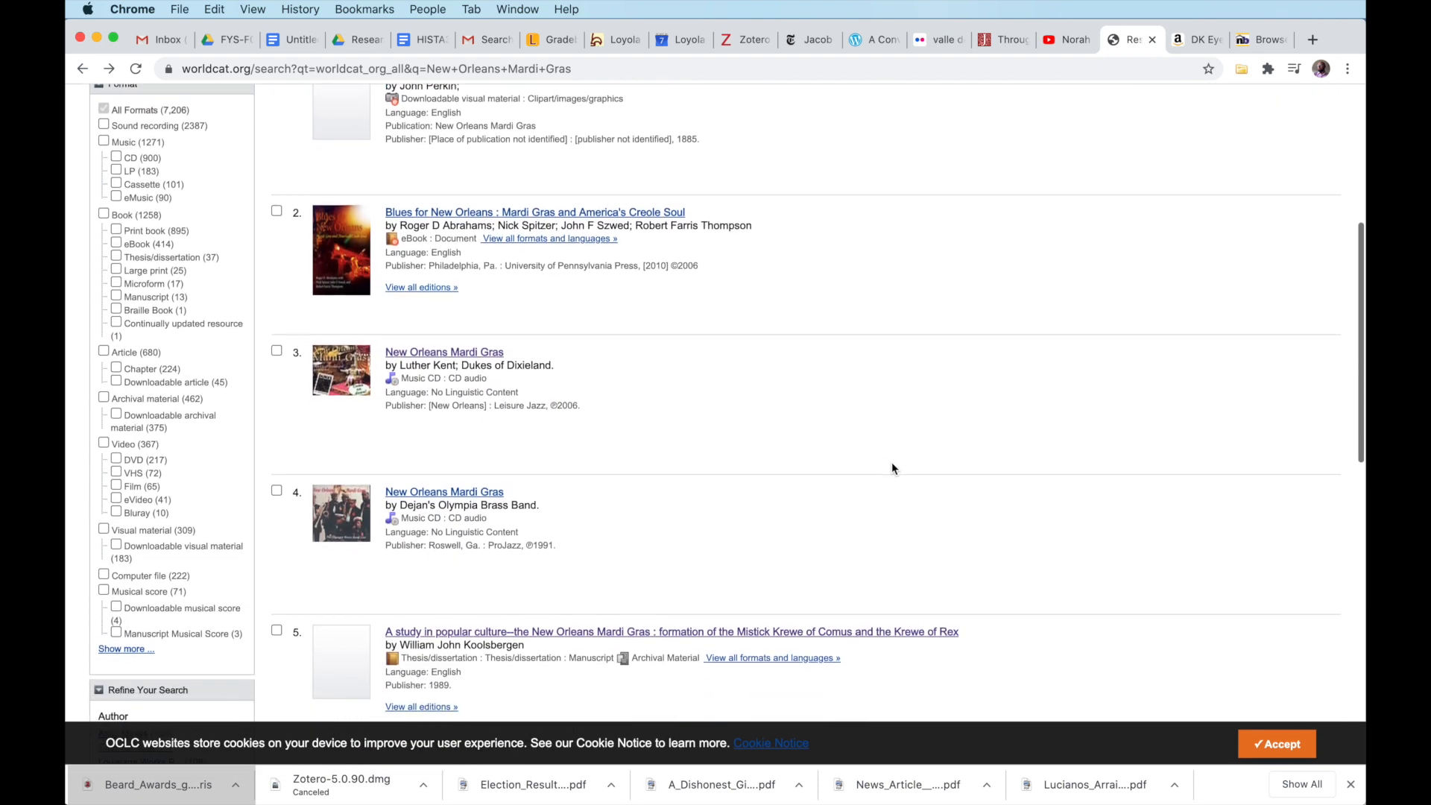
left_click(498, 339)
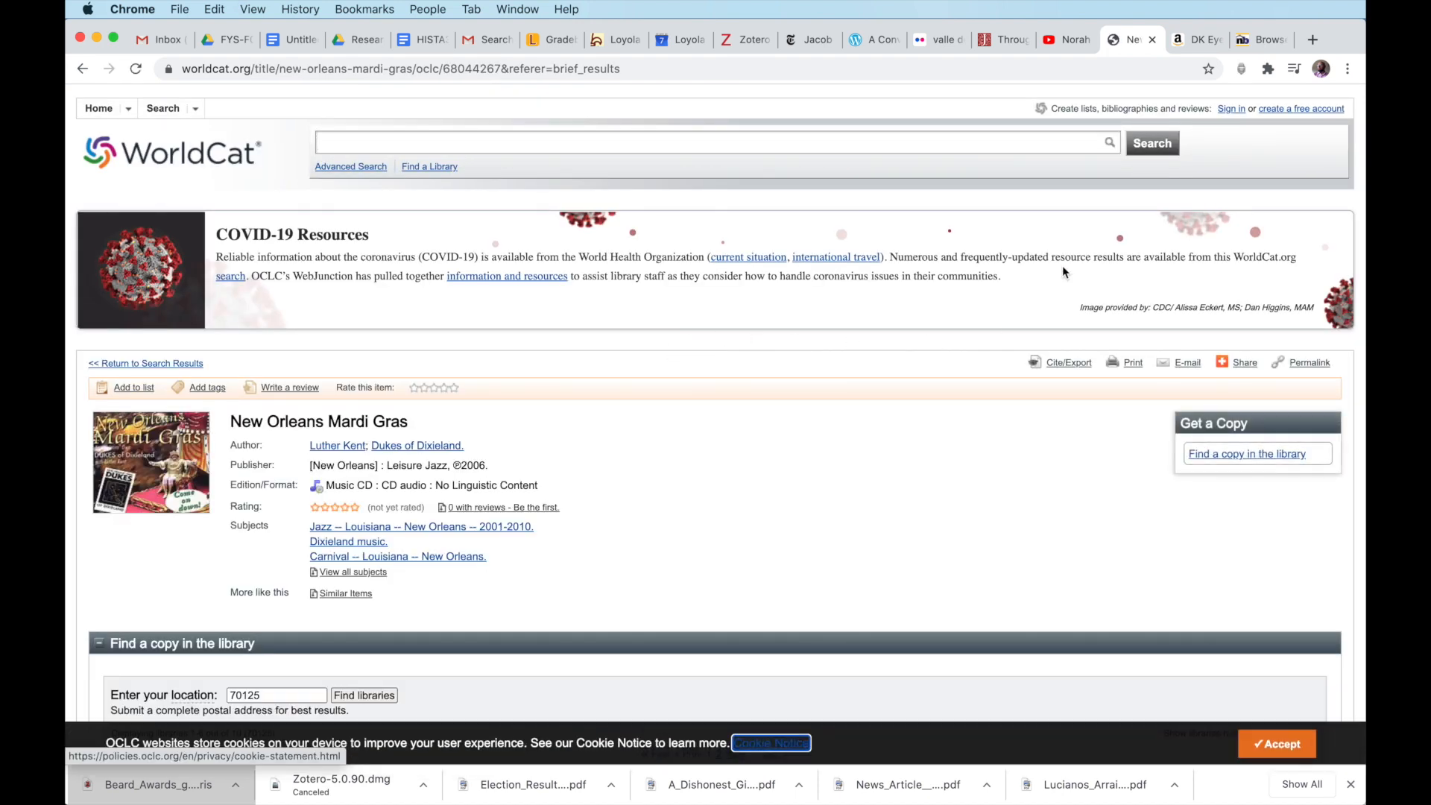
Save the WorldCat CD record to the sample collection with the Zotero Connector, then switch to Zotero and review its metadata
left_click(1242, 70)
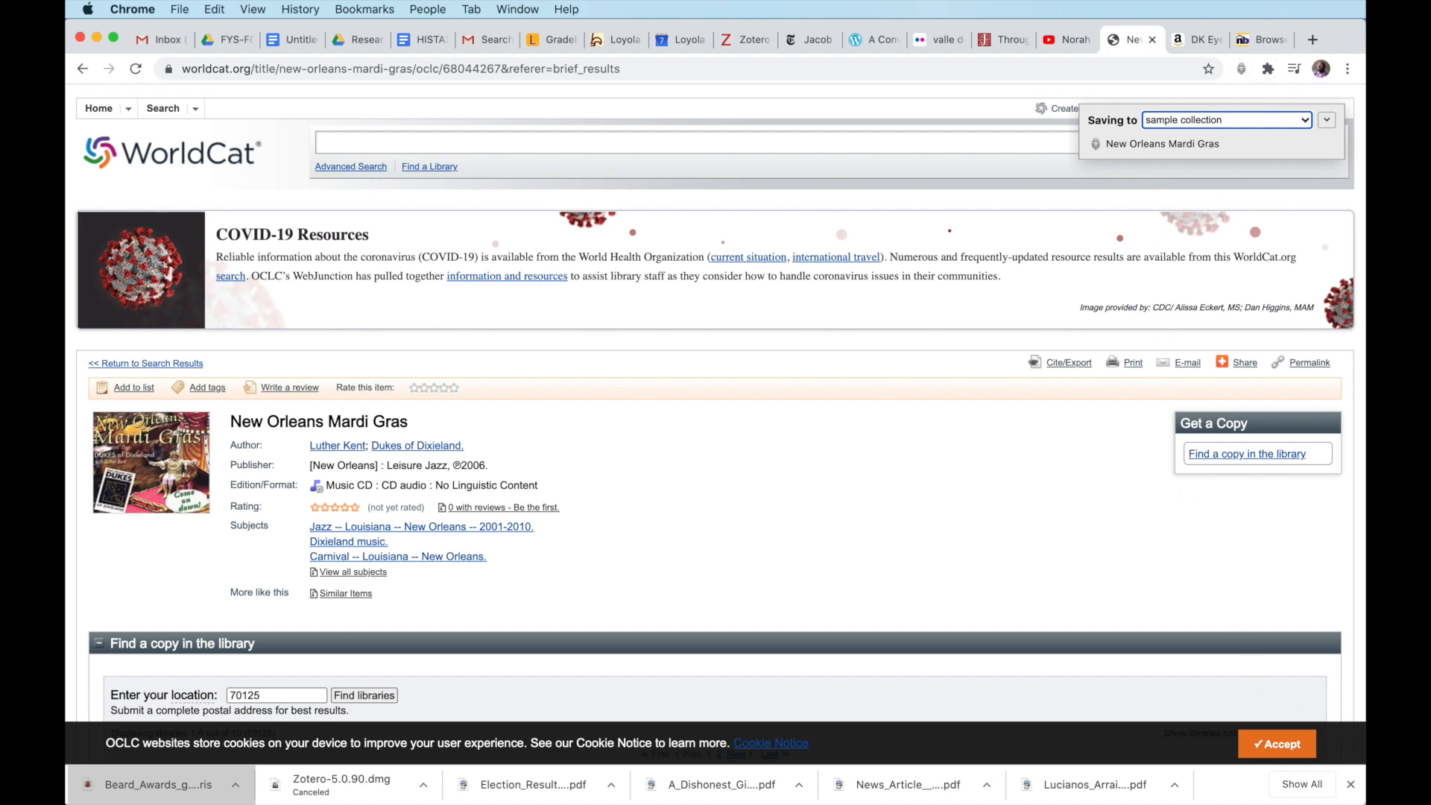
key("super+Tab")
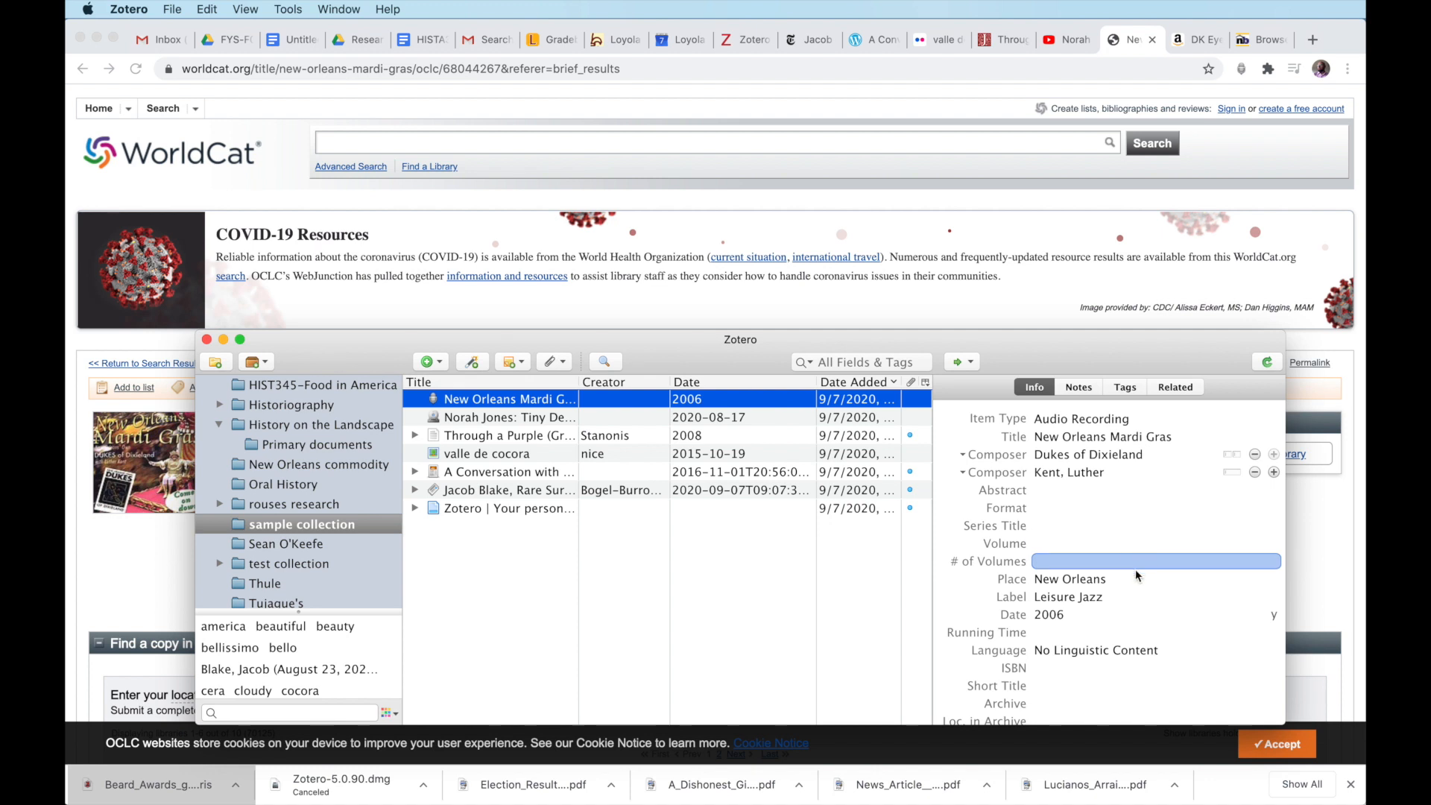
left_click(1135, 613)
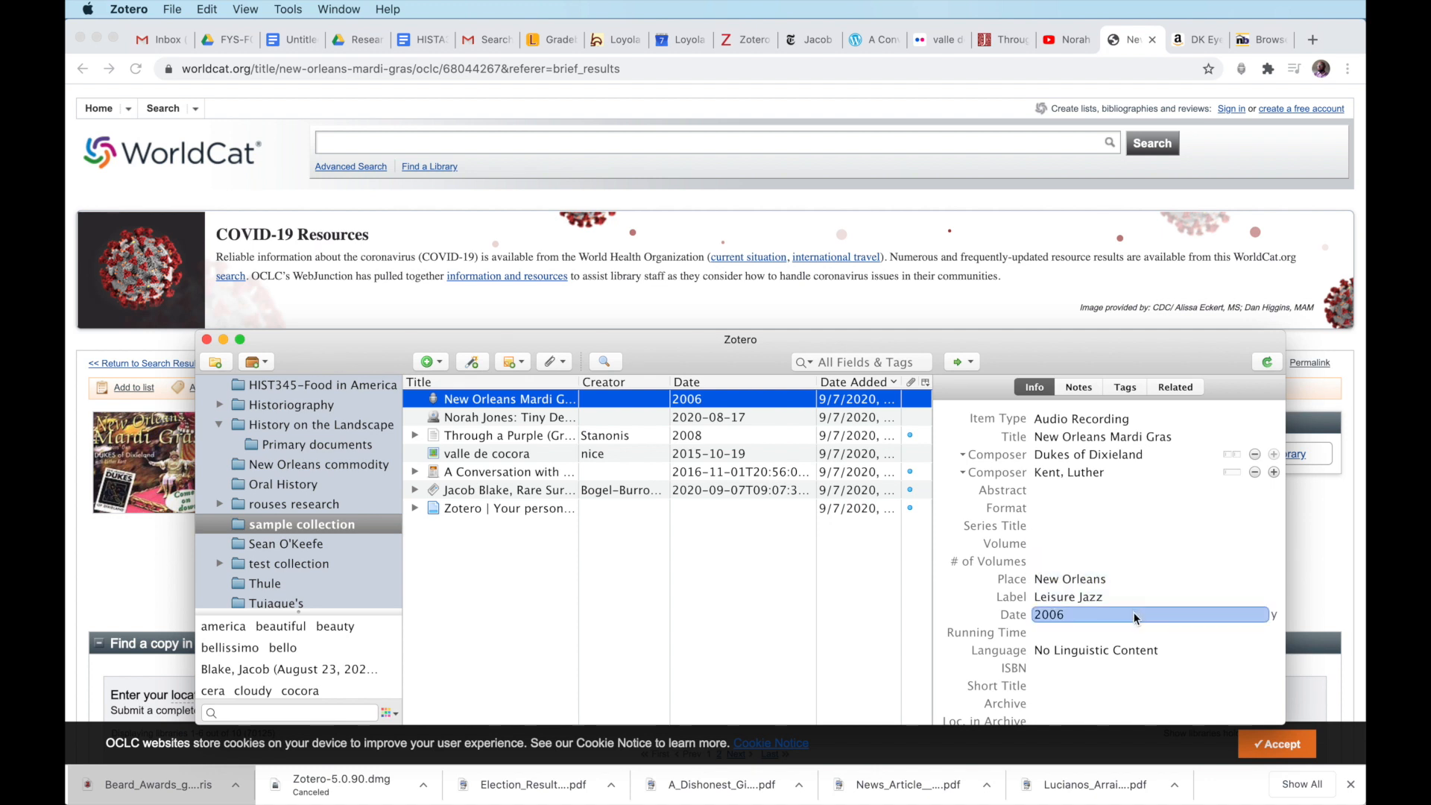
scroll(1134, 613, "down", 5)
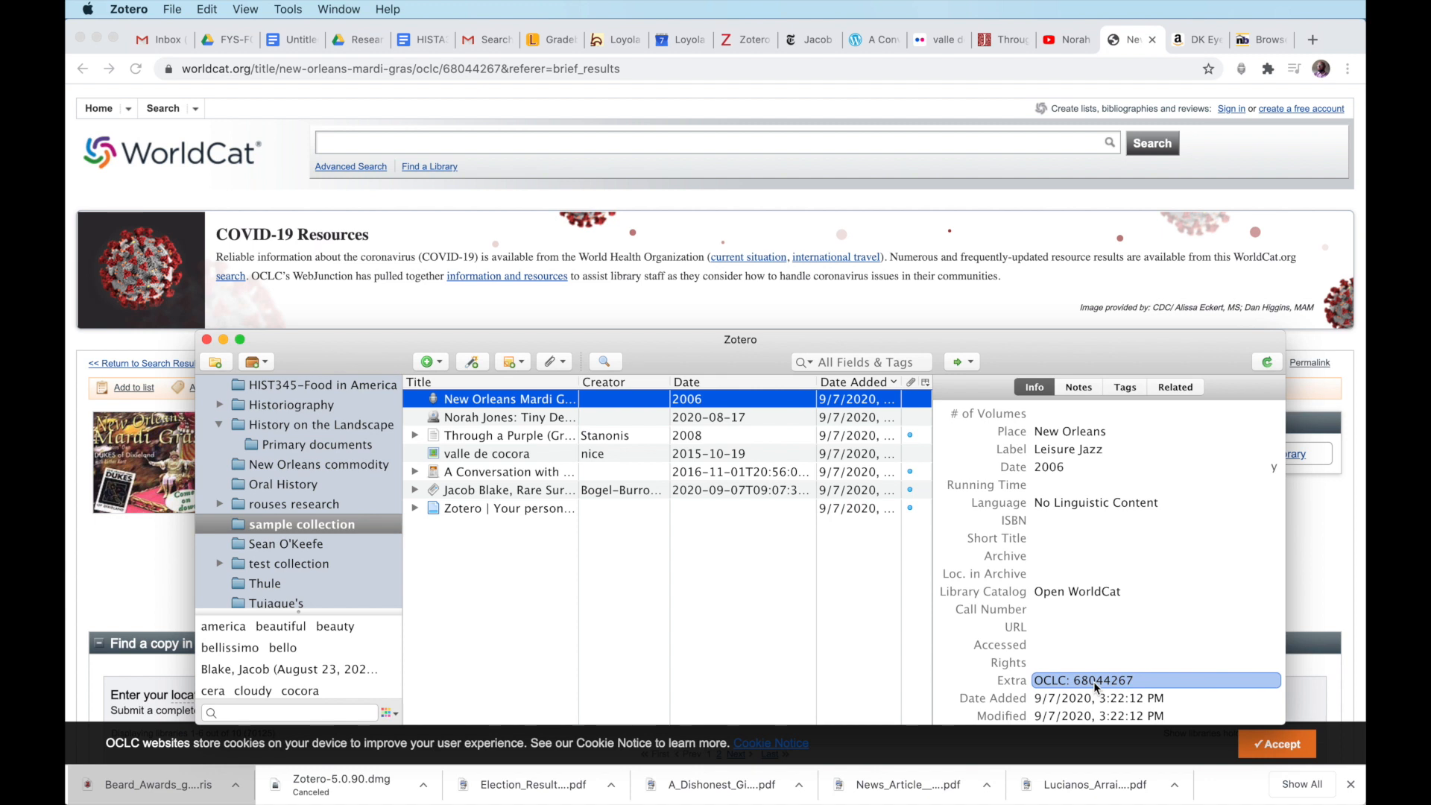
Select the "Norah Jones: Tiny Desk (Home) Concert" item in the sample collection and review its metadata fields
left_click(528, 420)
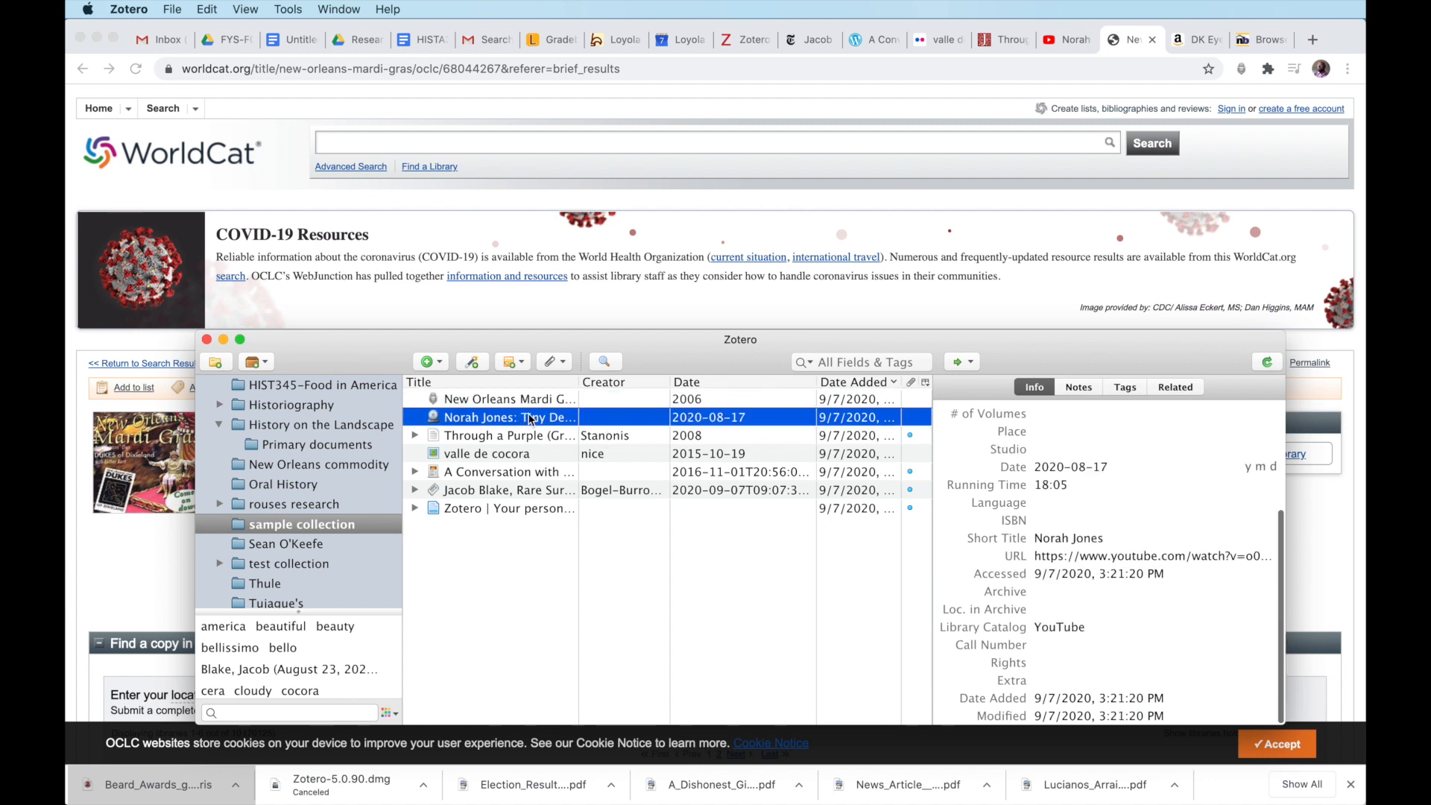
scroll(1166, 611, "up", 2)
scroll(1166, 611, "up", 2)
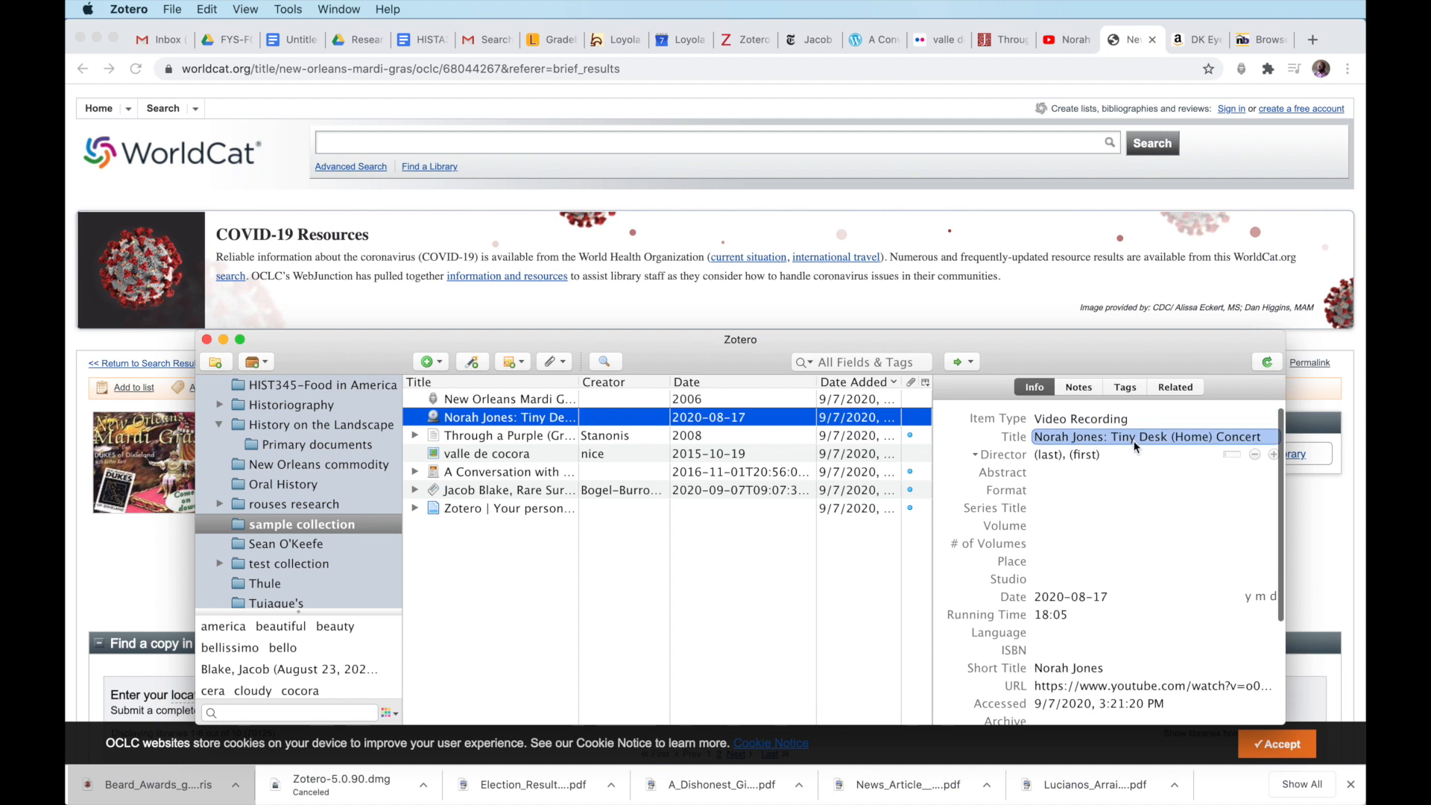
scroll(1134, 444, "down", 4)
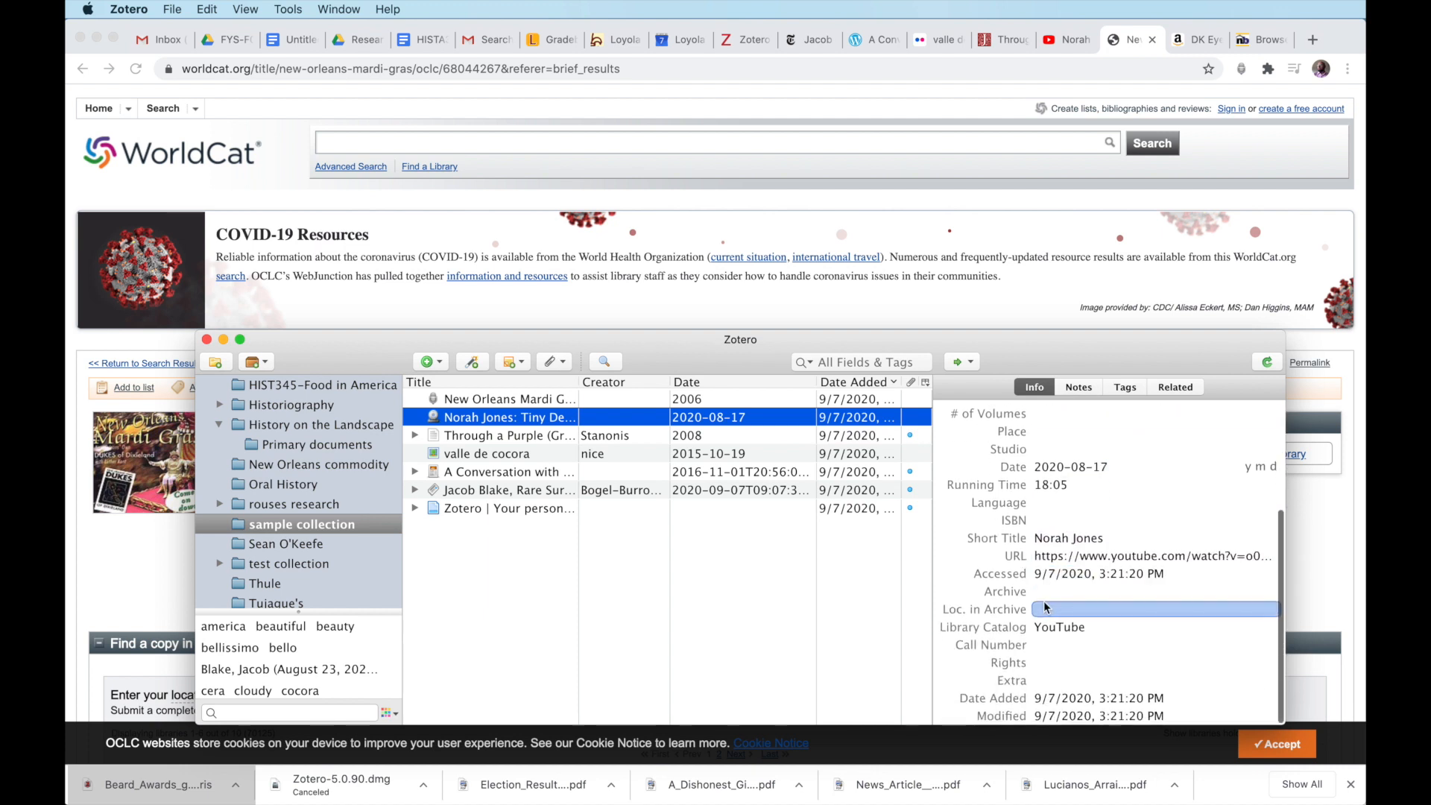
scroll(1059, 603, "up", 3)
Switch to Chrome, return to the WorldCat search results and open the 1989 dissertation "A study in popular culture--the New Orleans Mardi Gras"
key("super+Tab")
scroll(530, 412, "down", 8)
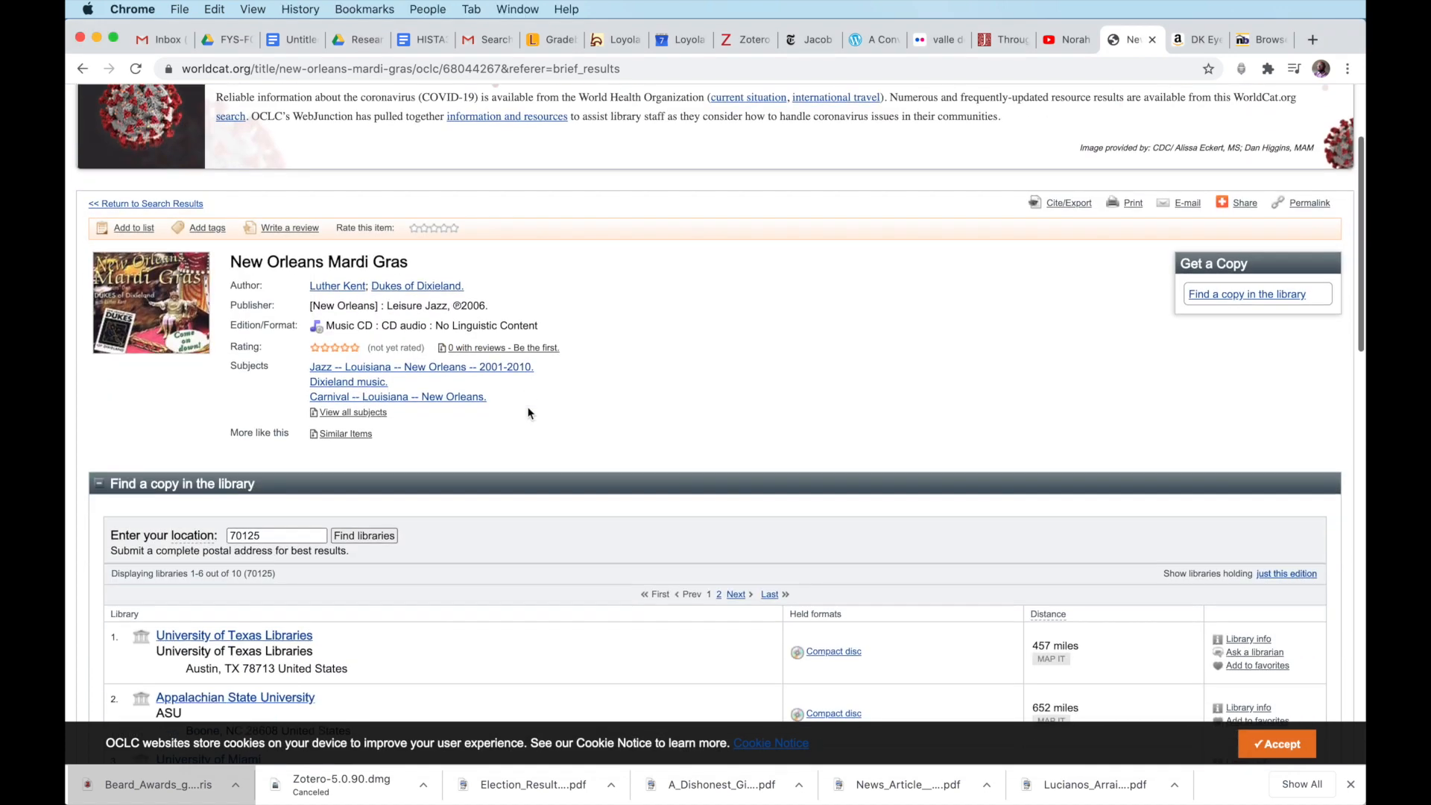
scroll(521, 410, "up", 5)
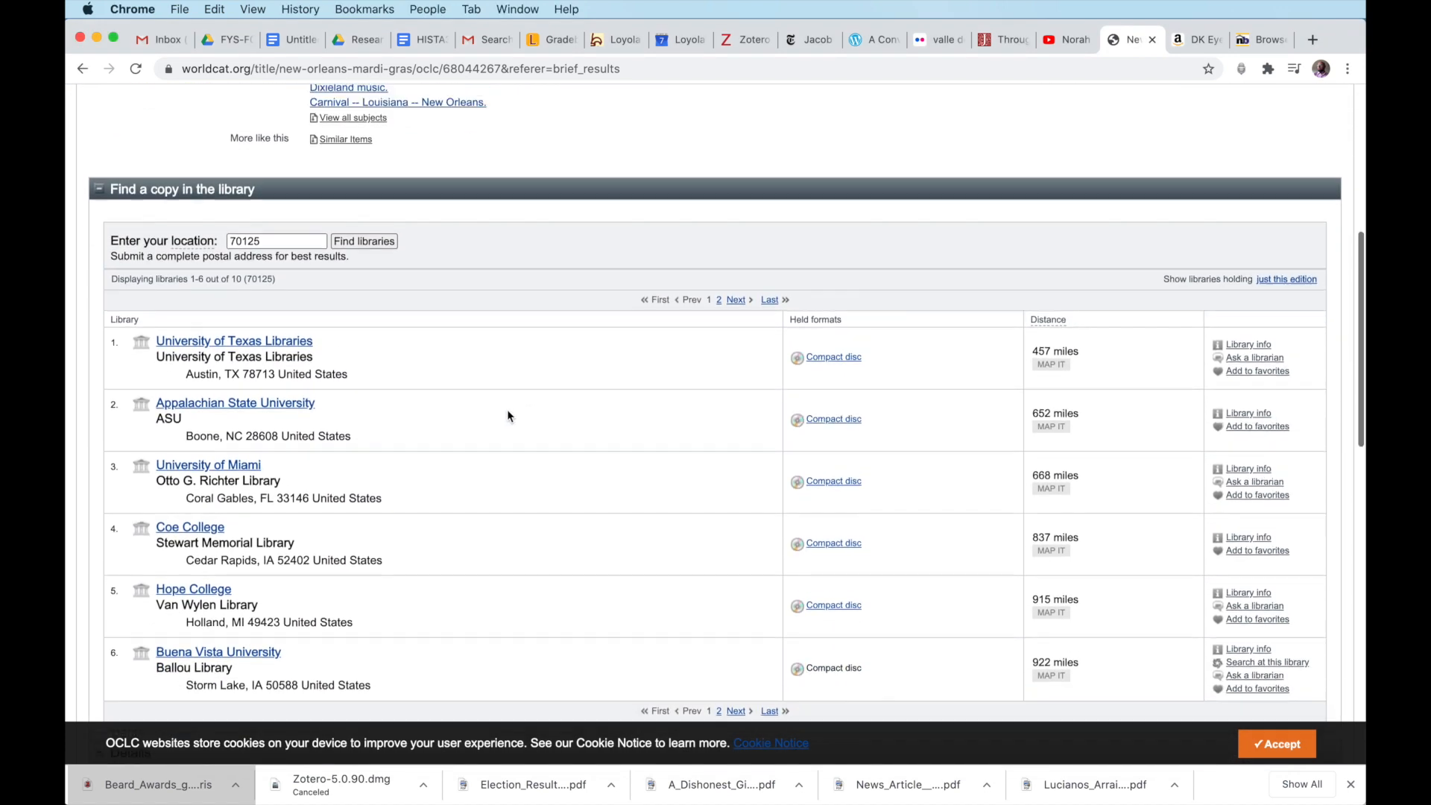
left_click(84, 69)
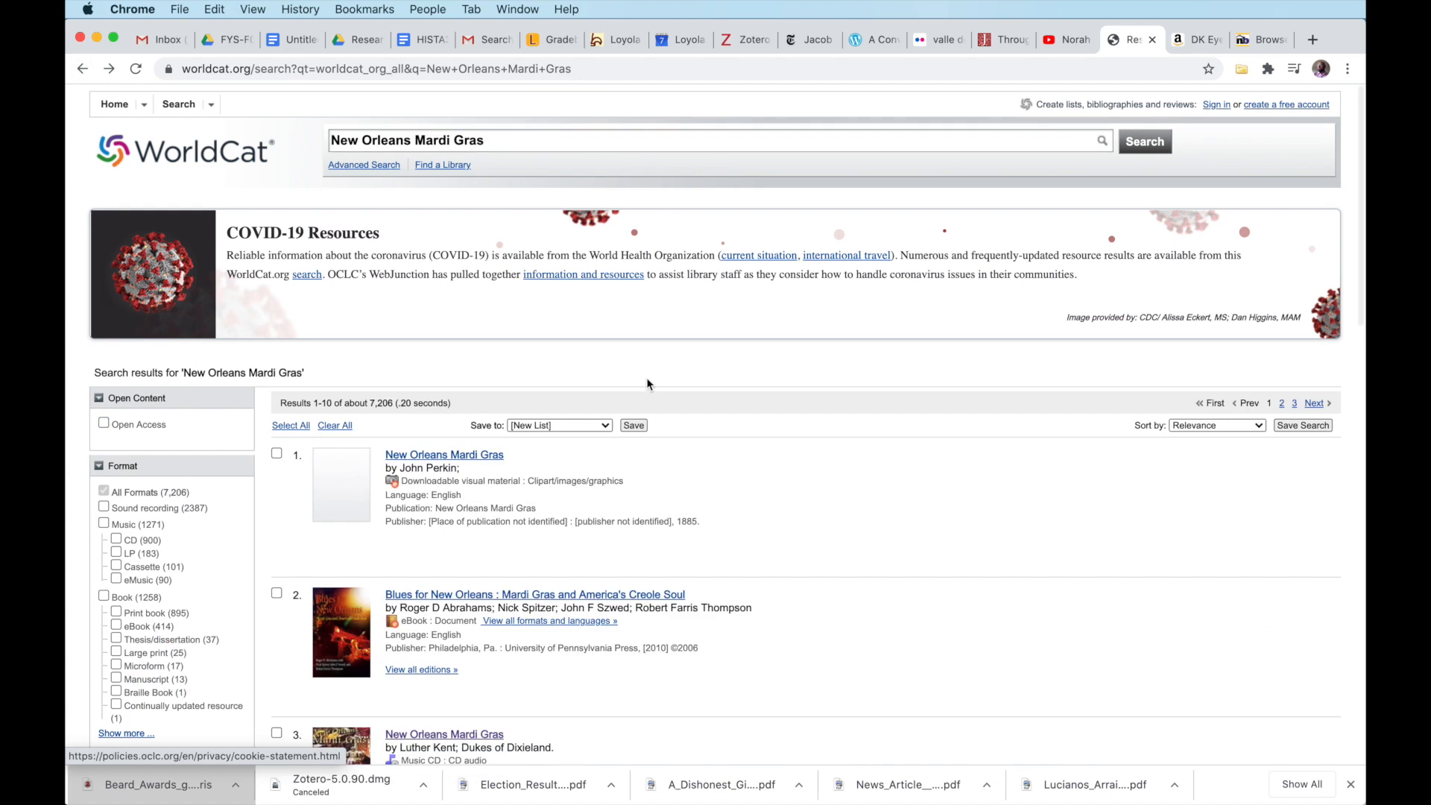
scroll(610, 407, "down", 7)
scroll(614, 414, "down", 3)
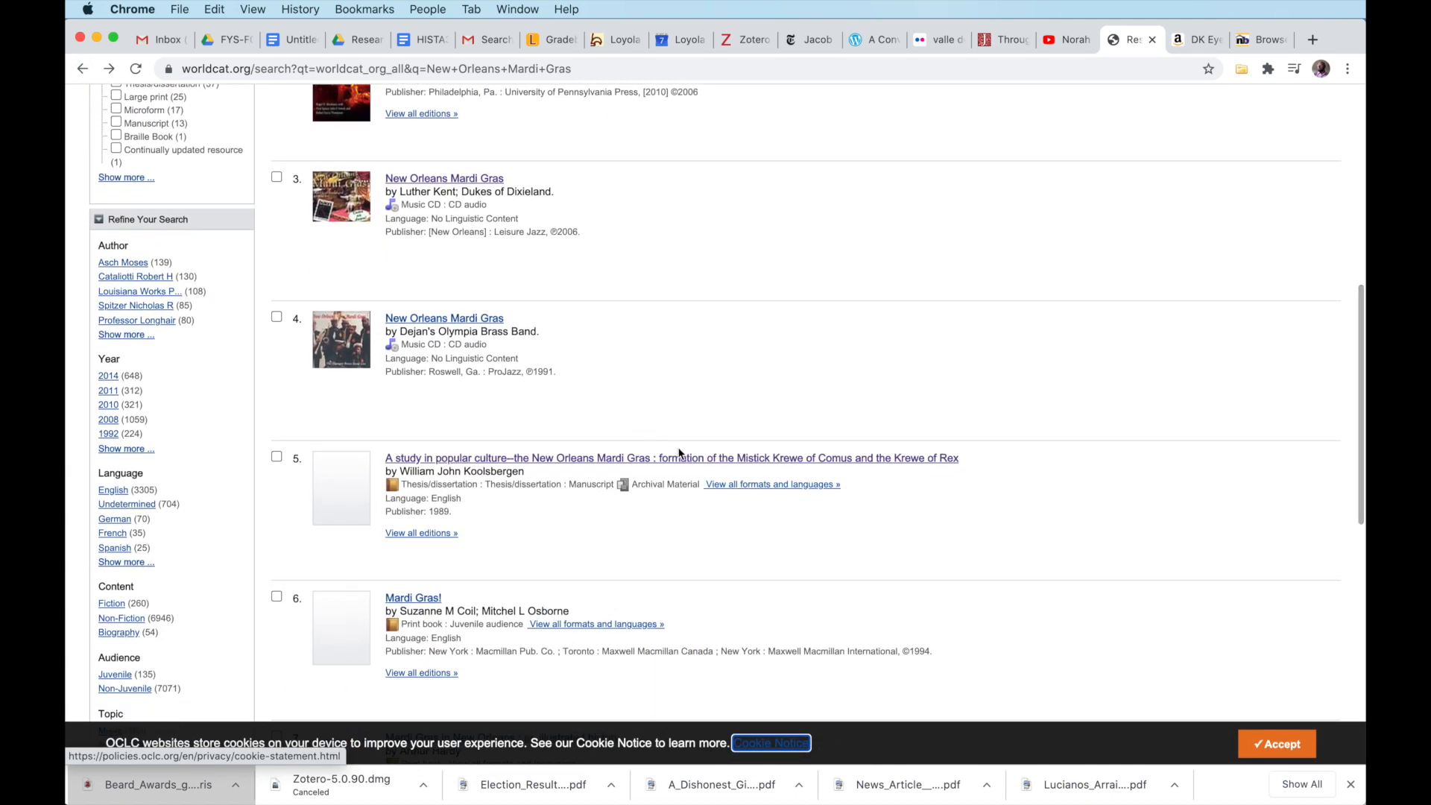
left_click(682, 462)
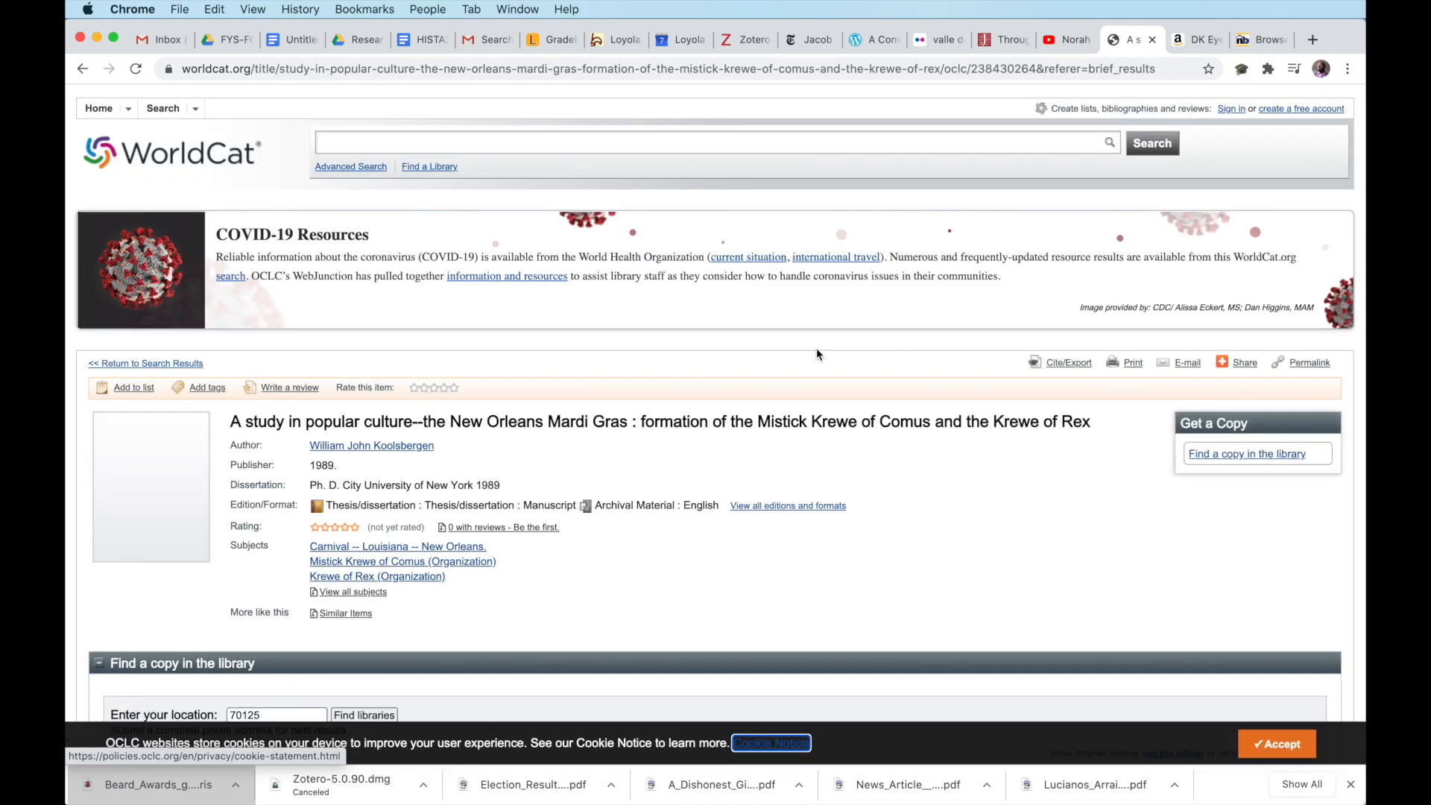
Save the dissertation record to the sample collection with the Zotero Connector and switch to Zotero
scroll(816, 347, "down", 2)
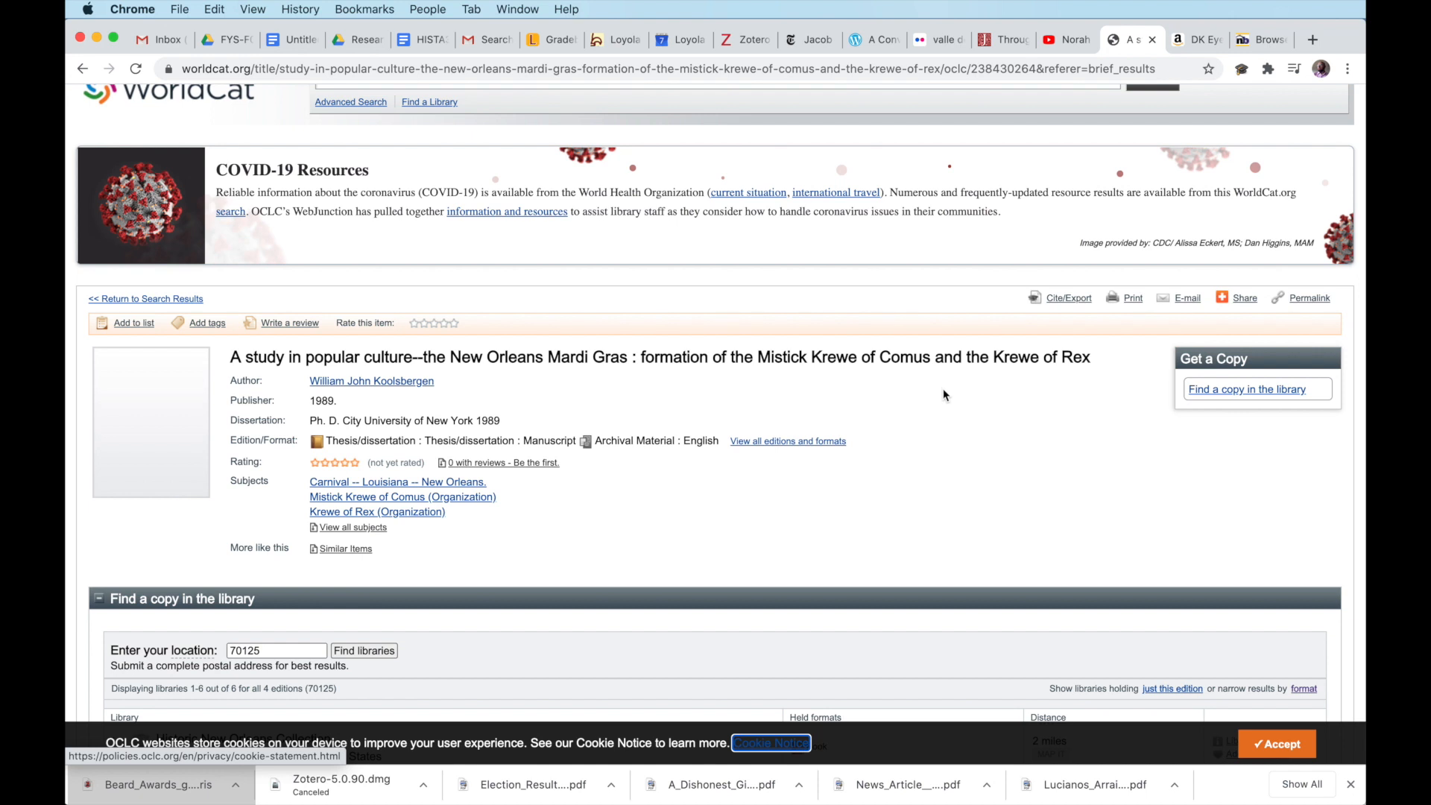
scroll(942, 388, "up", 2)
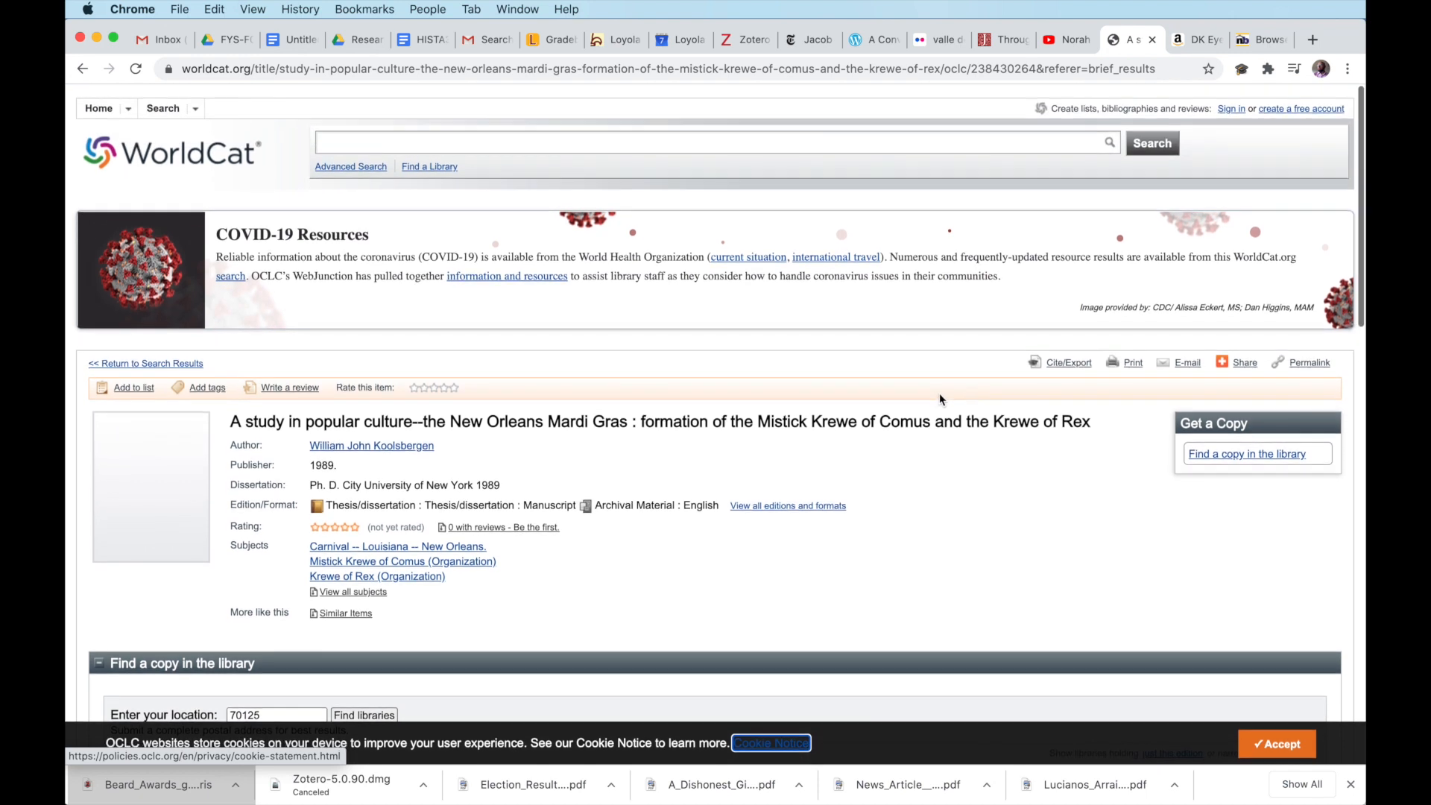
left_click(1243, 70)
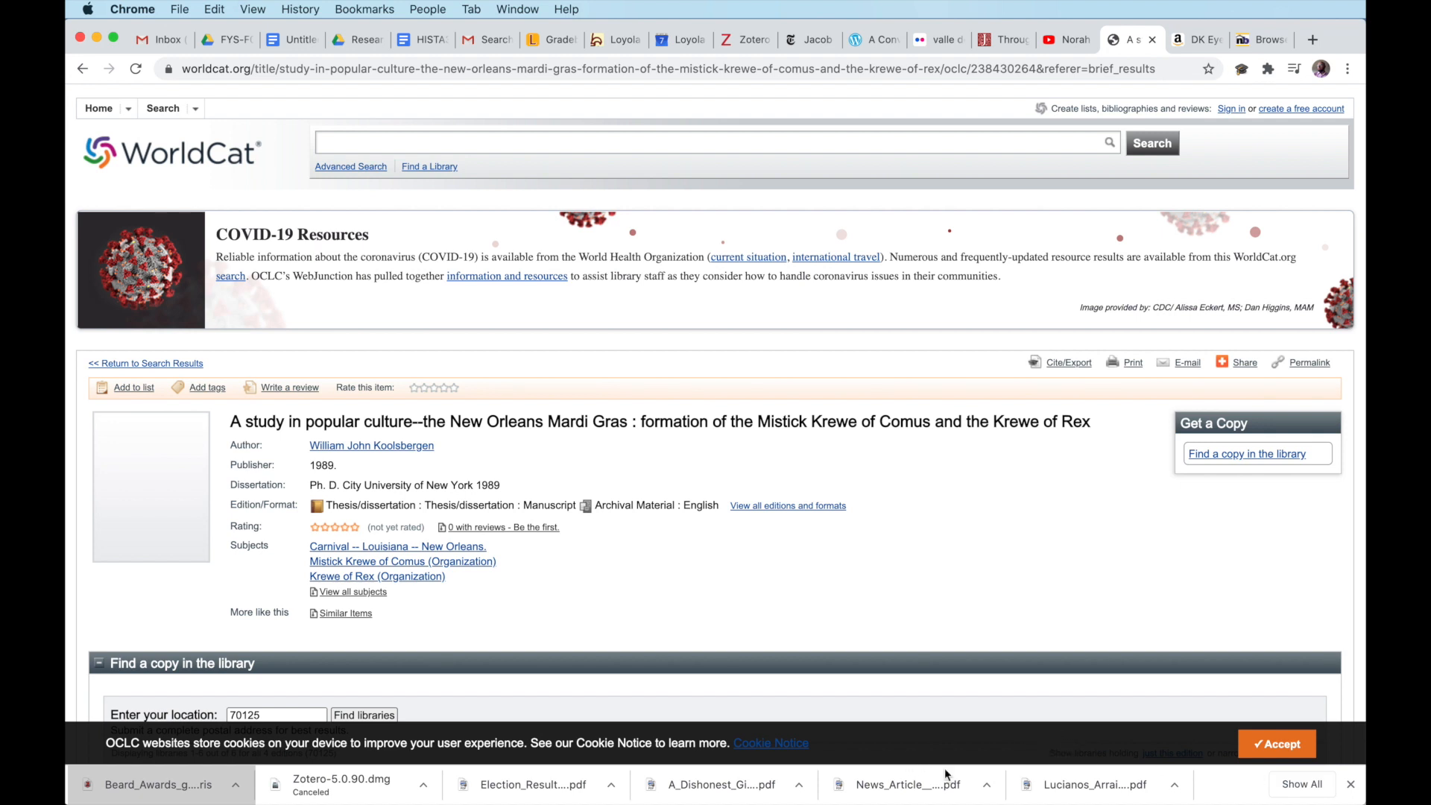
key("super+Tab")
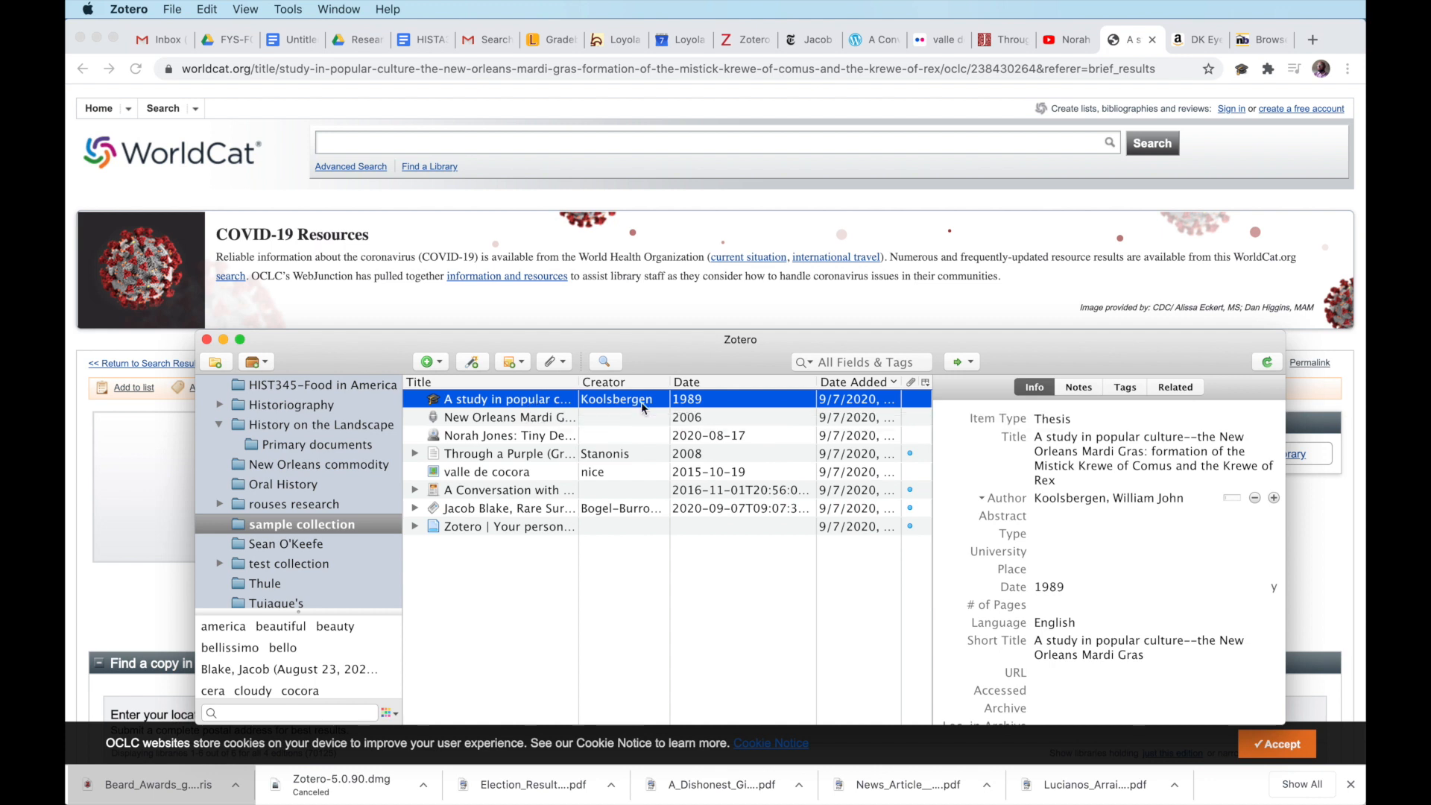
Examine the saved dissertation's item type, title, author and other metadata fields in Zotero
left_click(1043, 426)
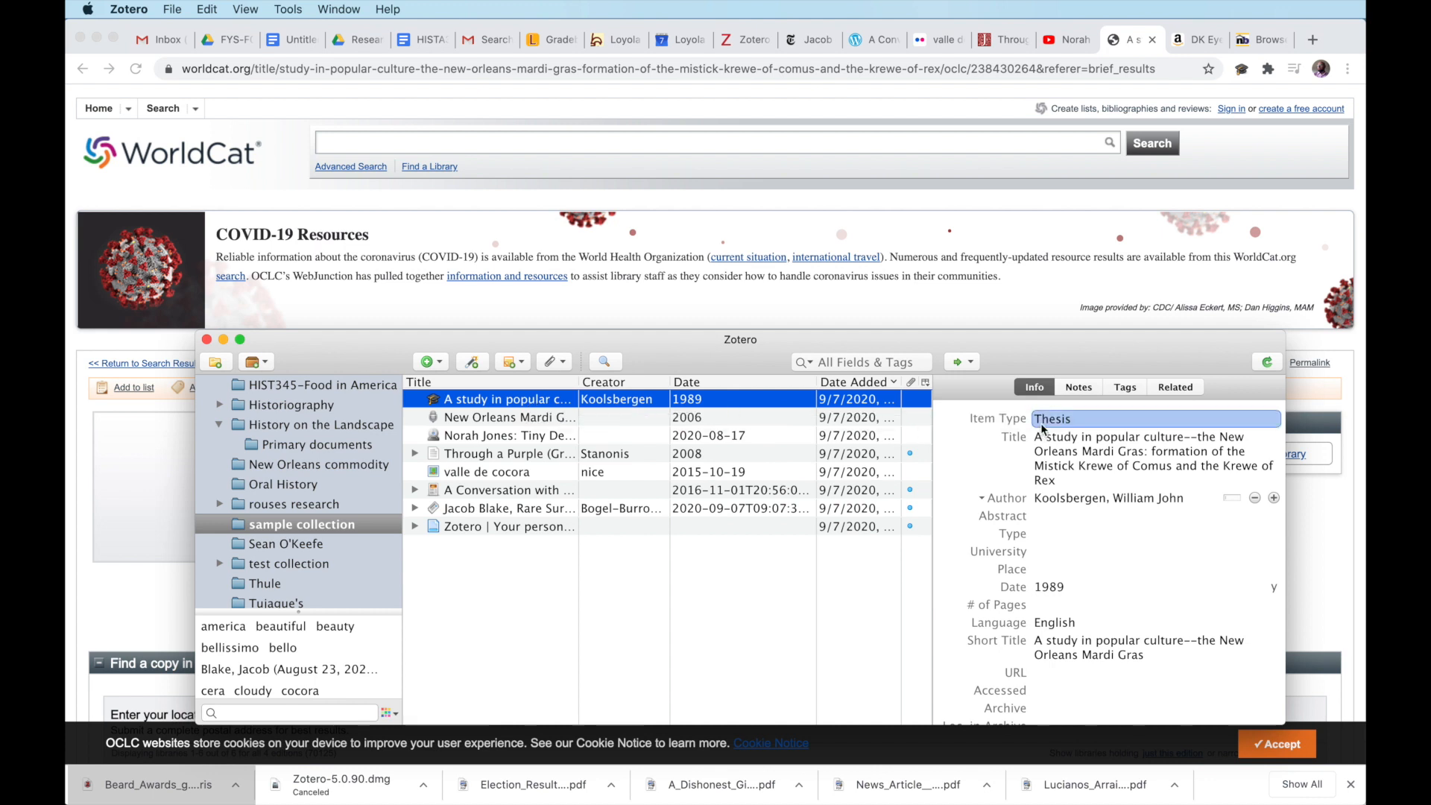
left_click(1049, 455)
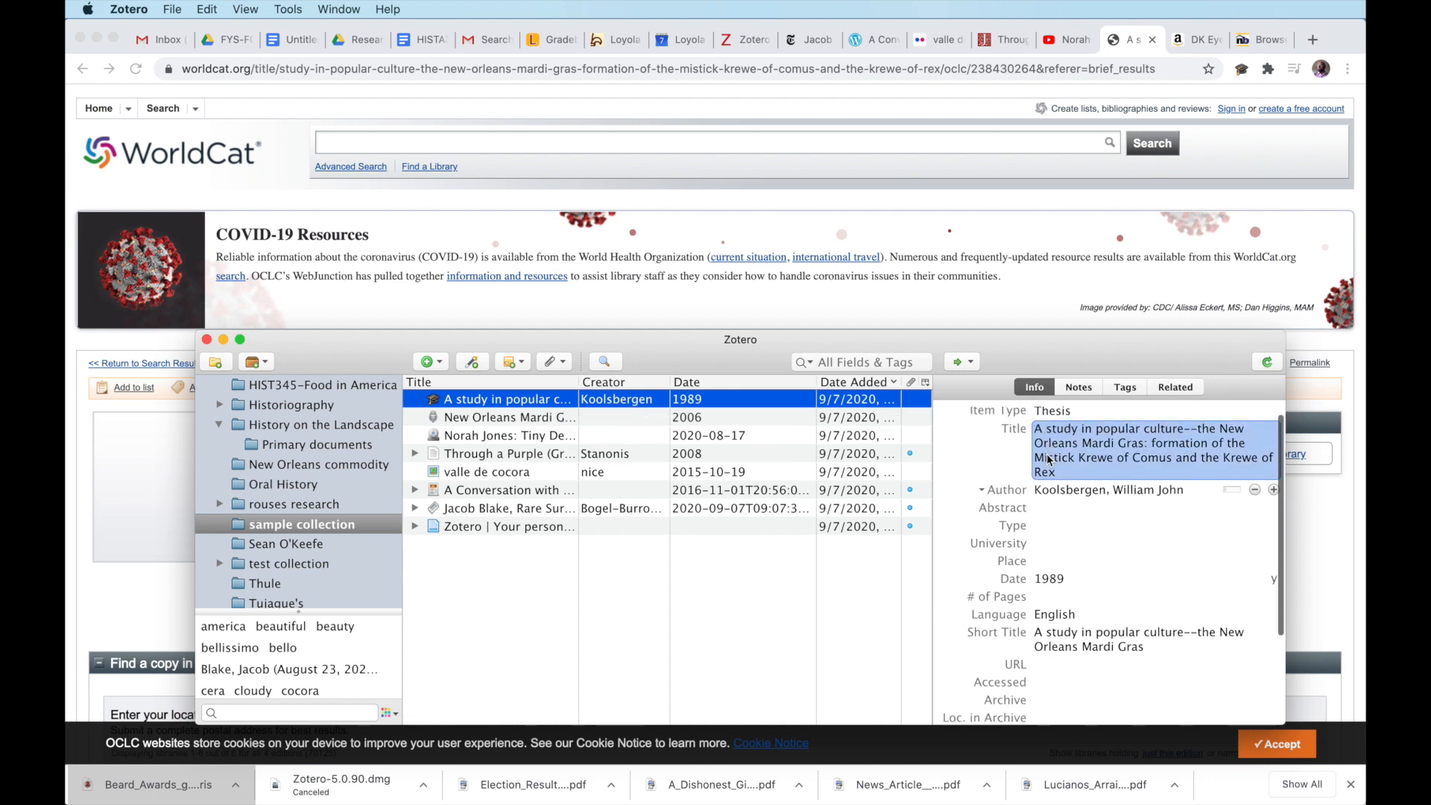
key("Tab")
key("Tab")
key("Tab")
key("shift+Tab")
key("shift+Tab")
key("shift+Tab")
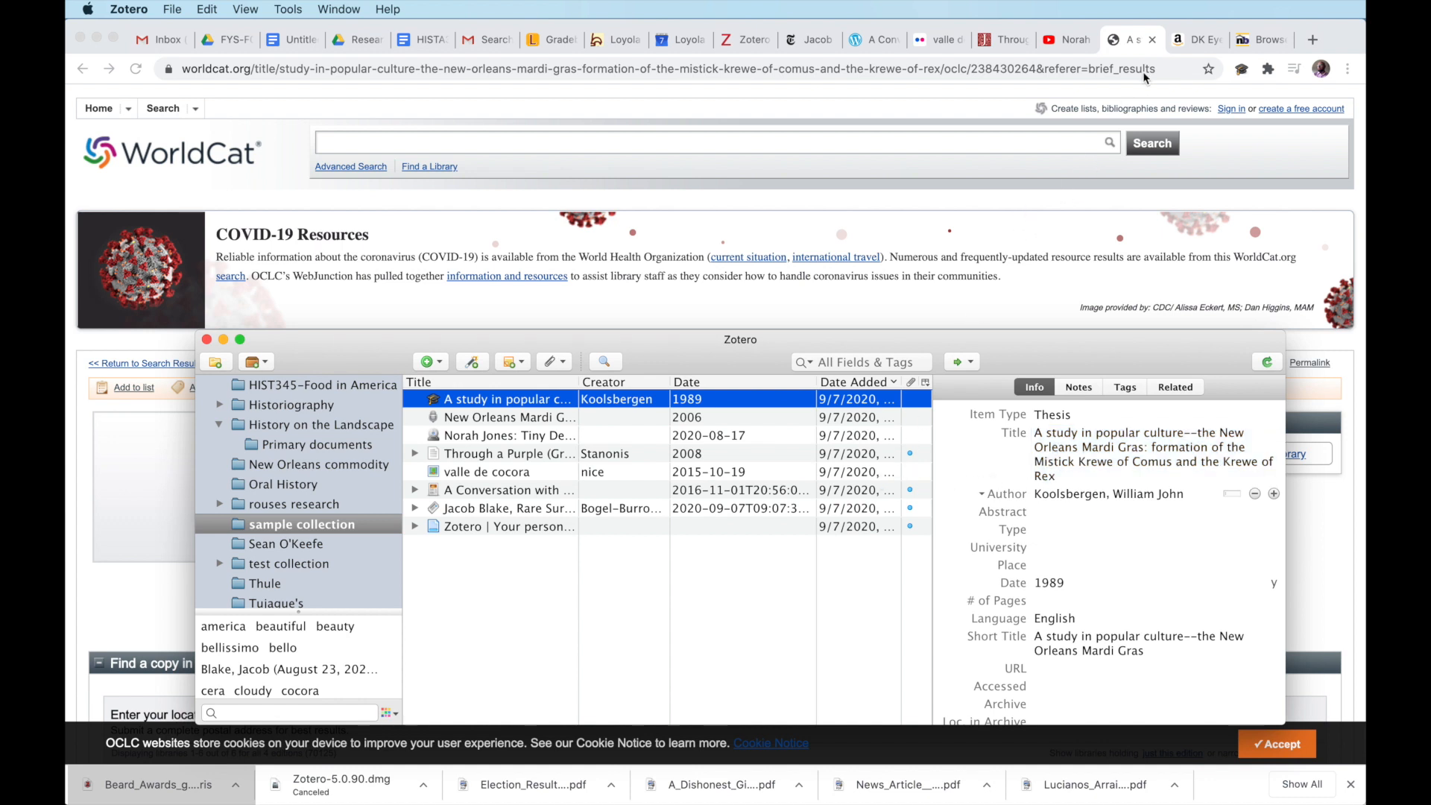
Switch to Chrome, go to the open Amazon page for "DK Eyewitness Ireland: 2020 (Travel Guide)" and look over the book listing
left_click(1194, 43)
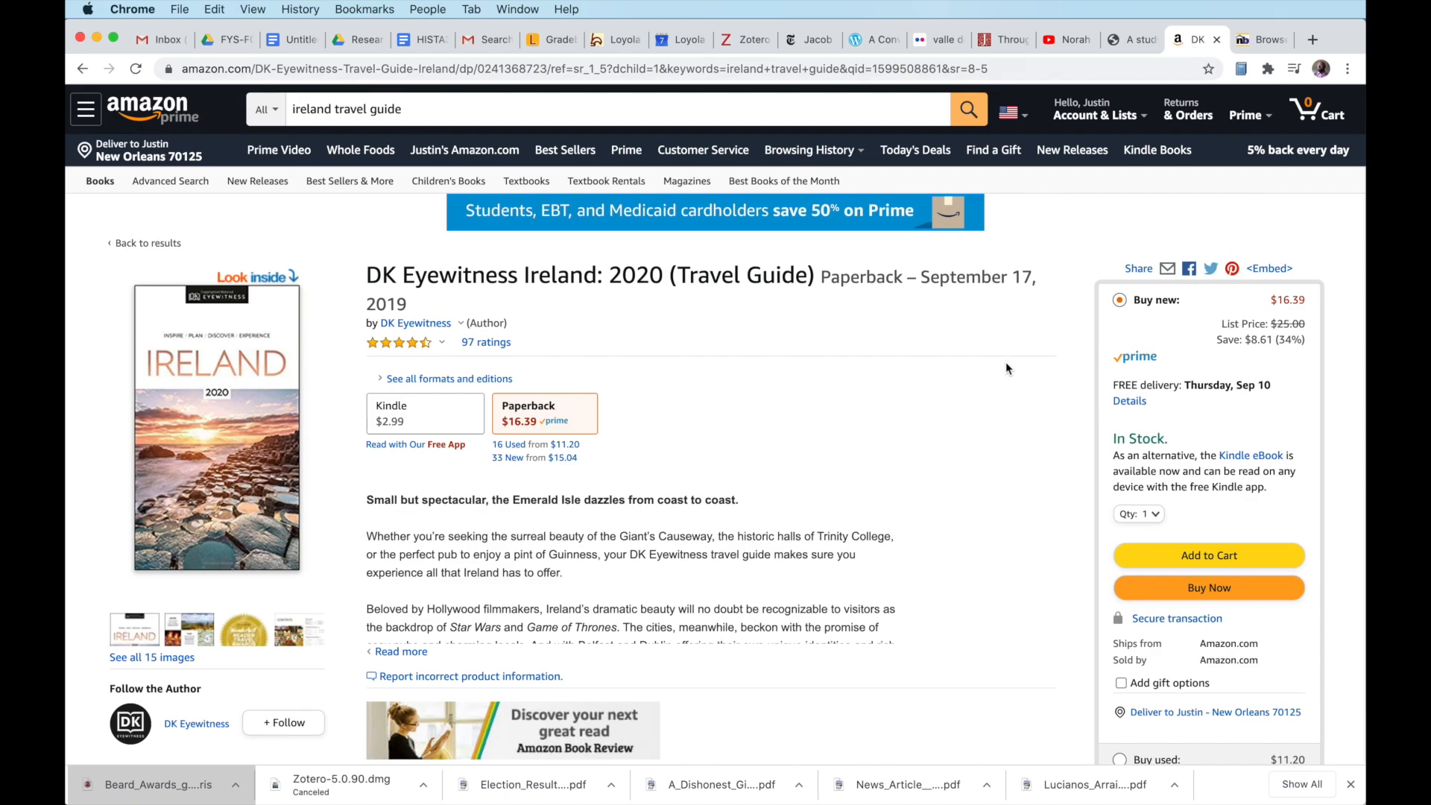
scroll(1005, 362, "down", 3)
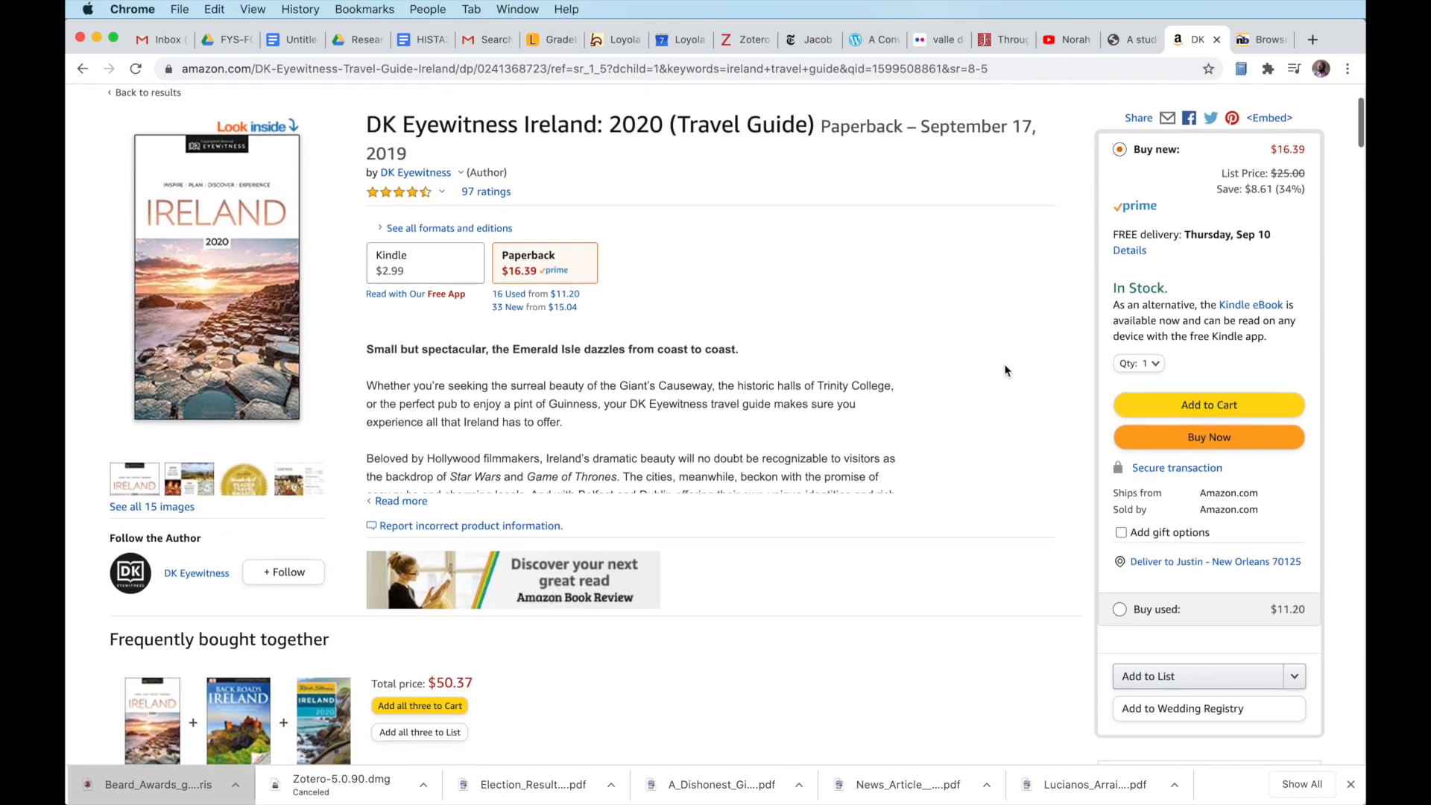
scroll(1005, 365, "up", 3)
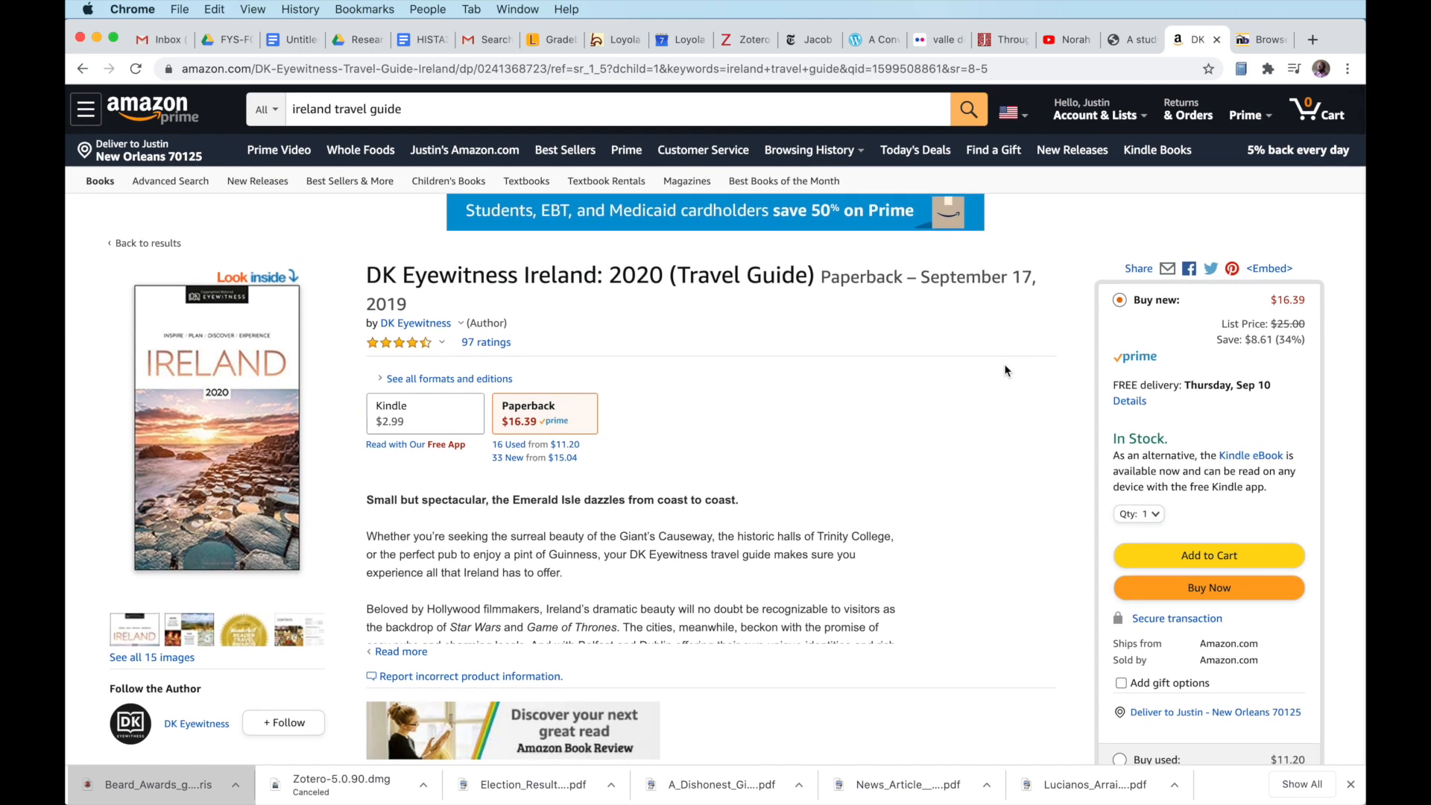
scroll(1004, 371, "down", 1)
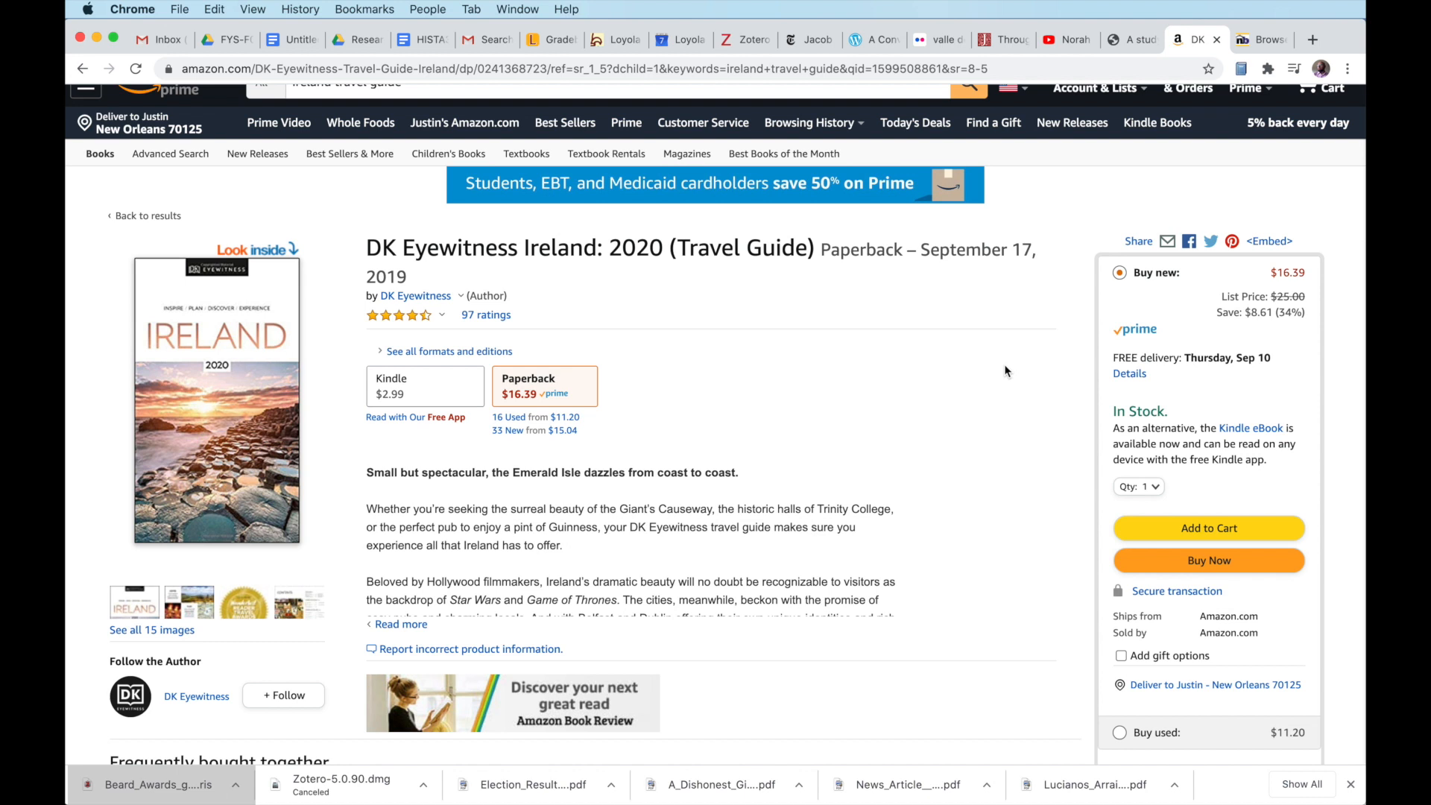
Save the "DK Eyewitness Ireland: 2020" book page to the sample collection with the Zotero Connector and switch to Zotero
scroll(1005, 370, "up", 1)
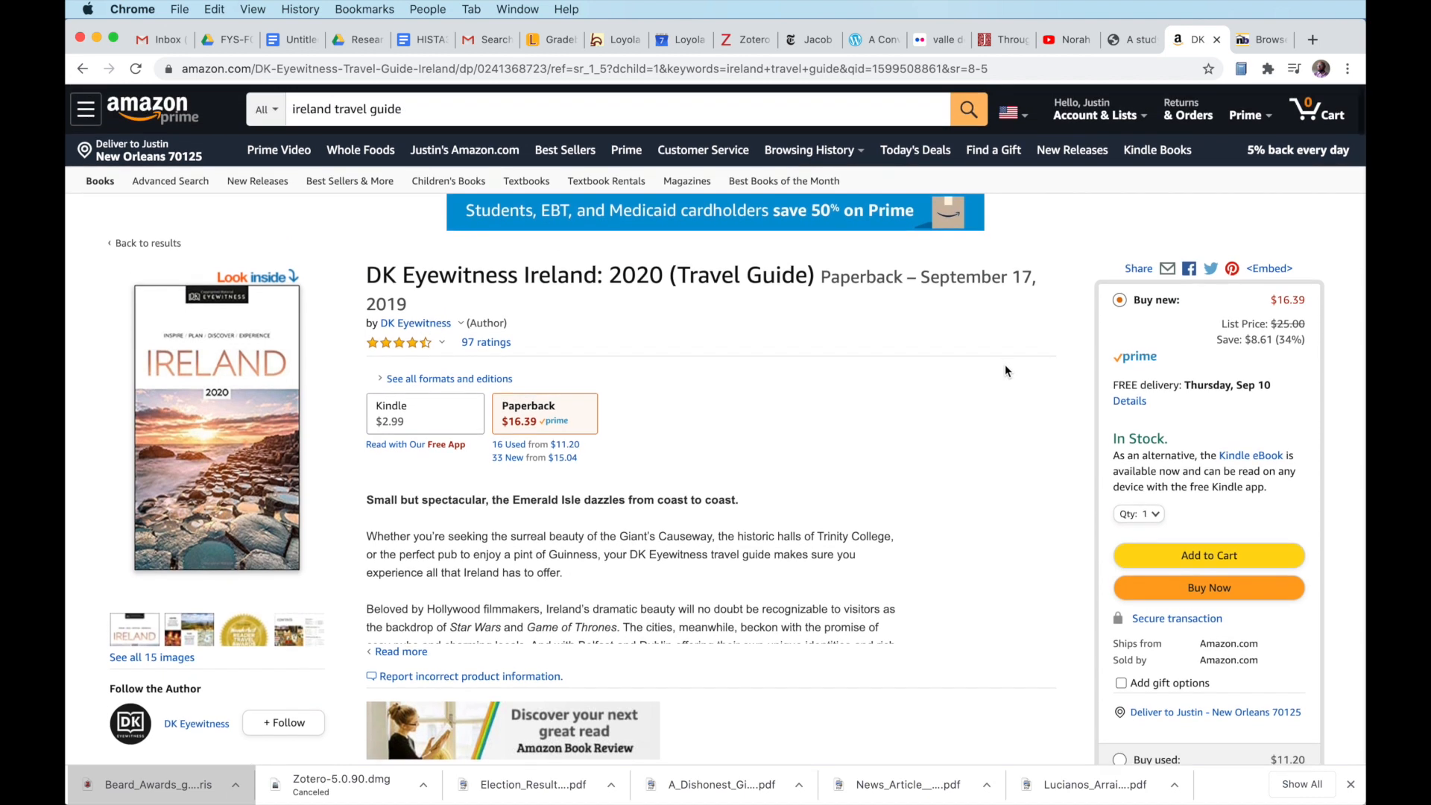
scroll(1010, 370, "down", 1)
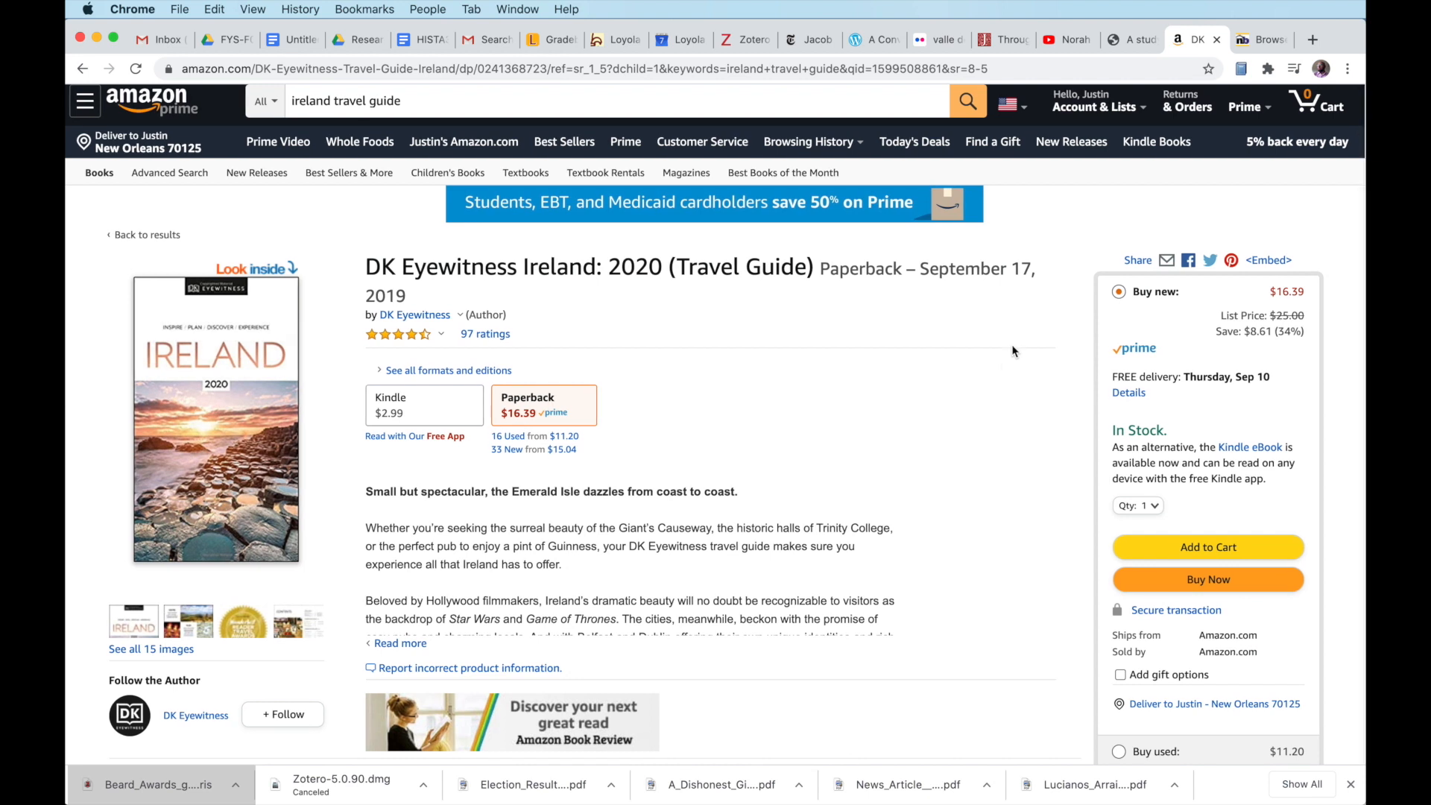
left_click(1242, 70)
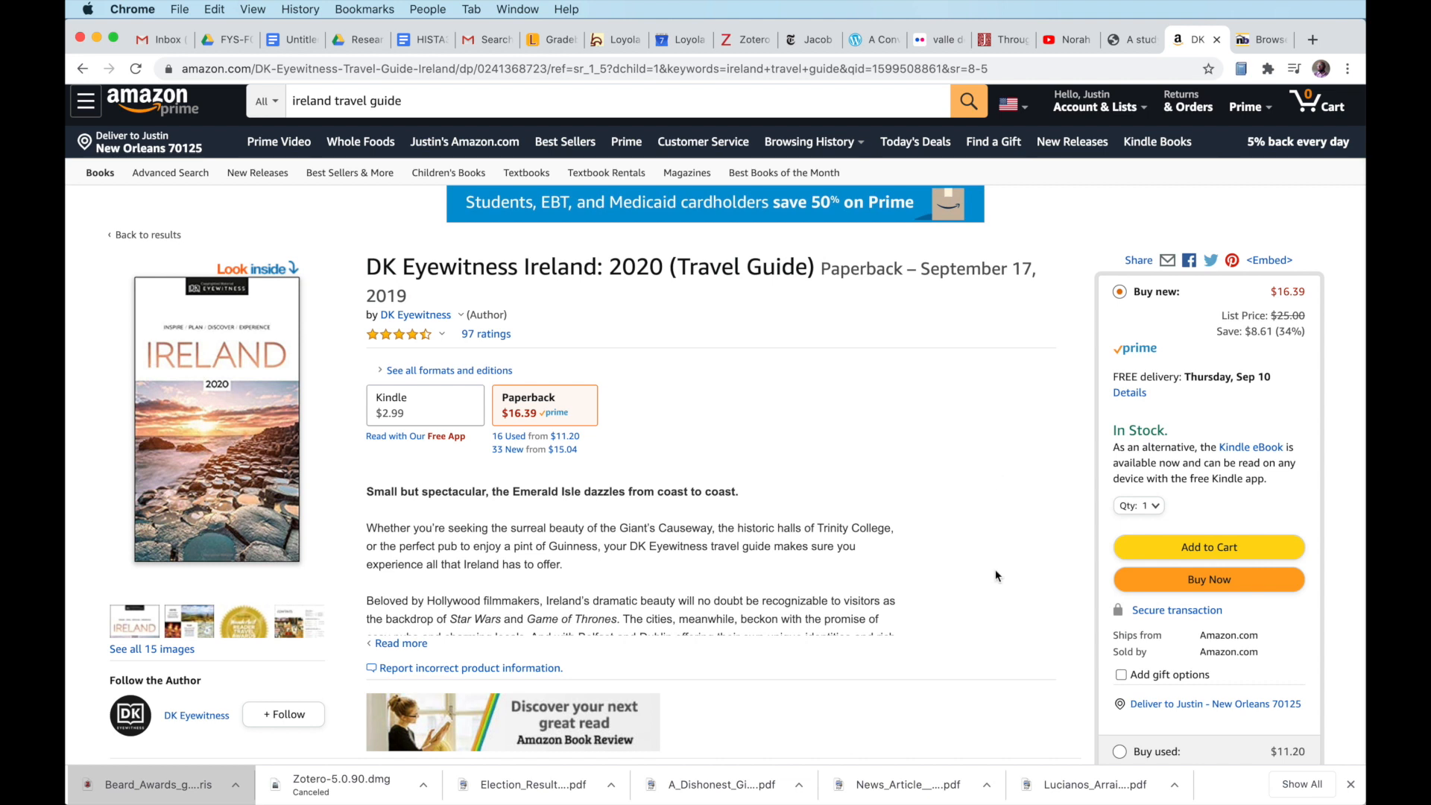
key("super+Tab")
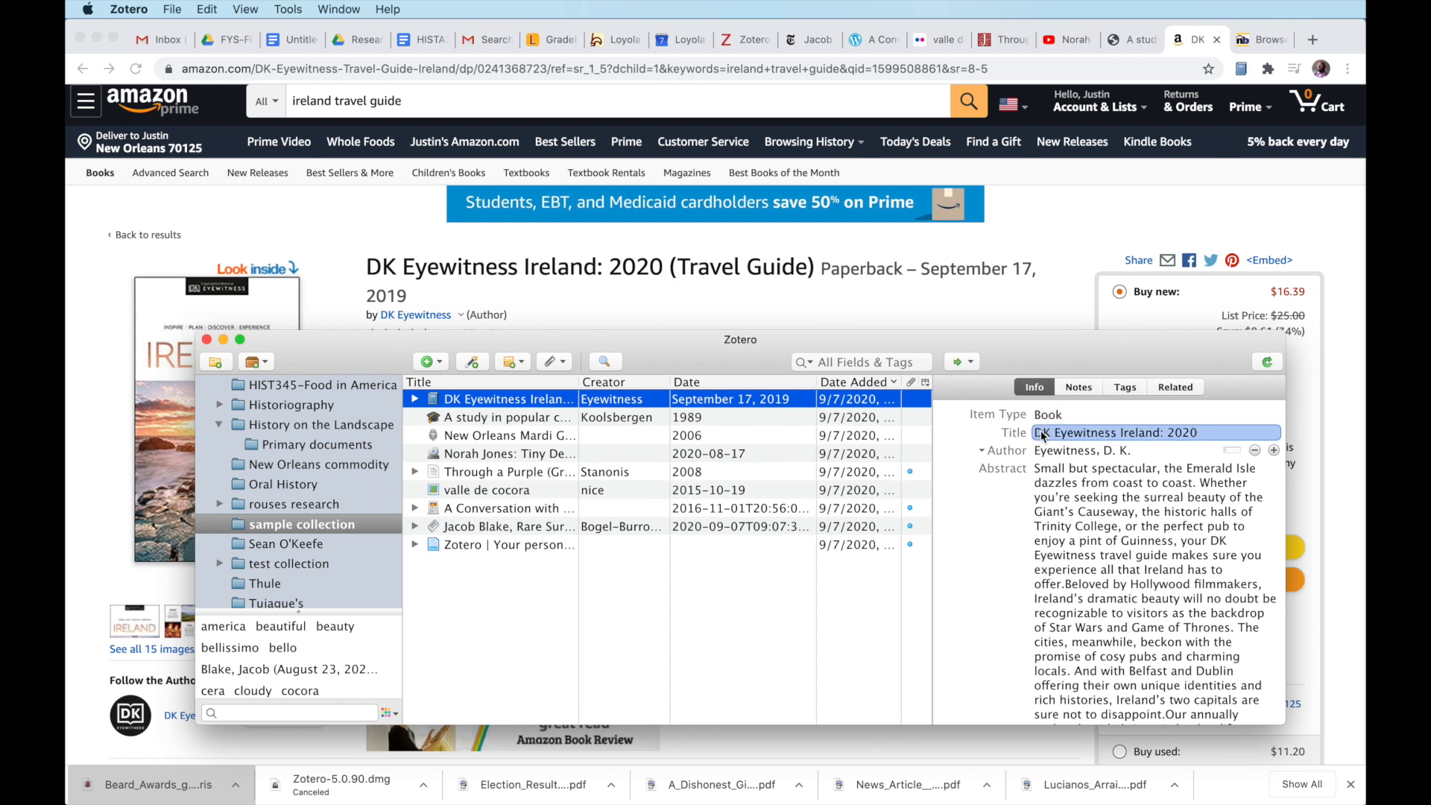
Examine the saved Ireland book's abstract, publisher, date, page count, language, ISBN and library catalog fields
left_click(1051, 471)
scroll(1054, 474, "down", 3)
scroll(1053, 474, "down", 10)
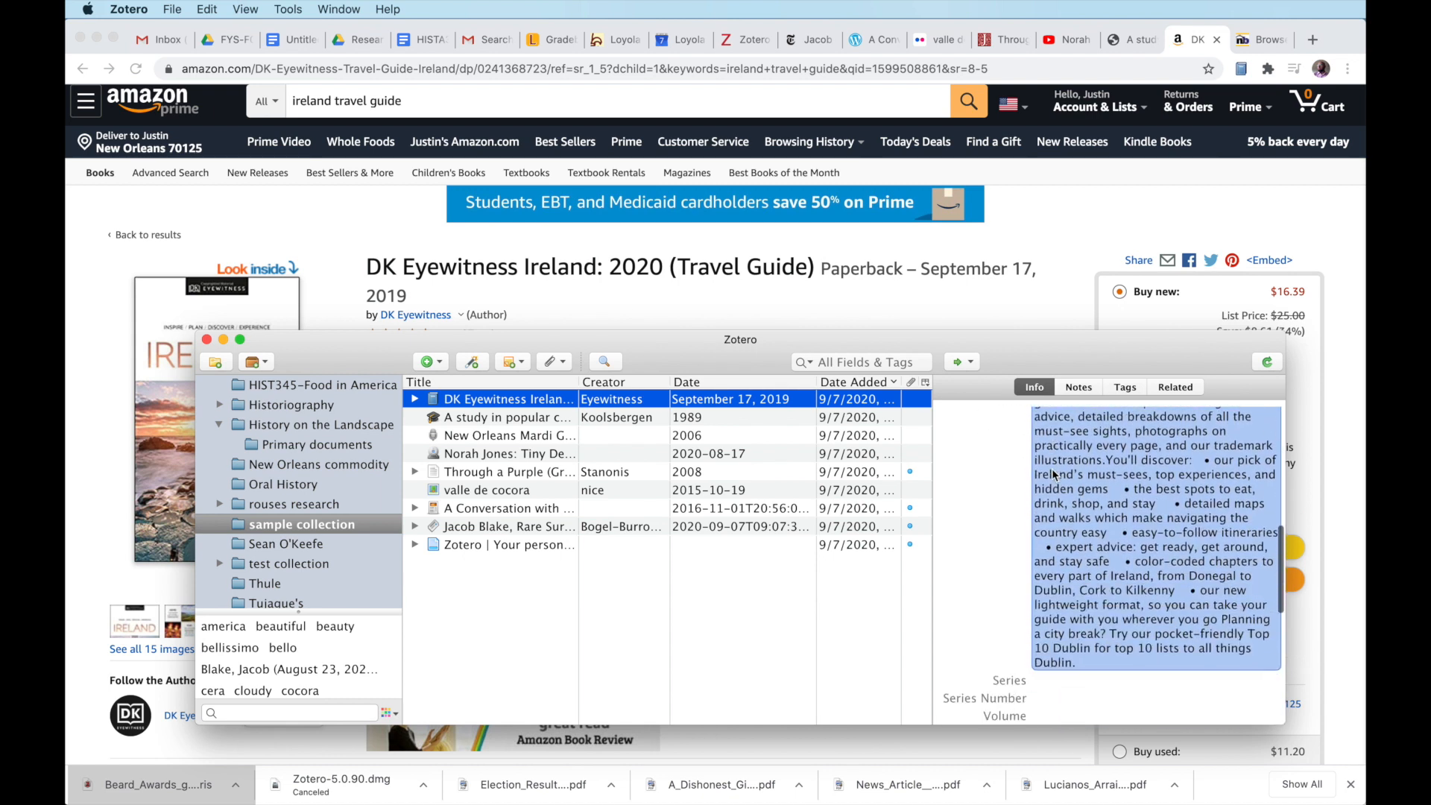
left_click(1052, 468)
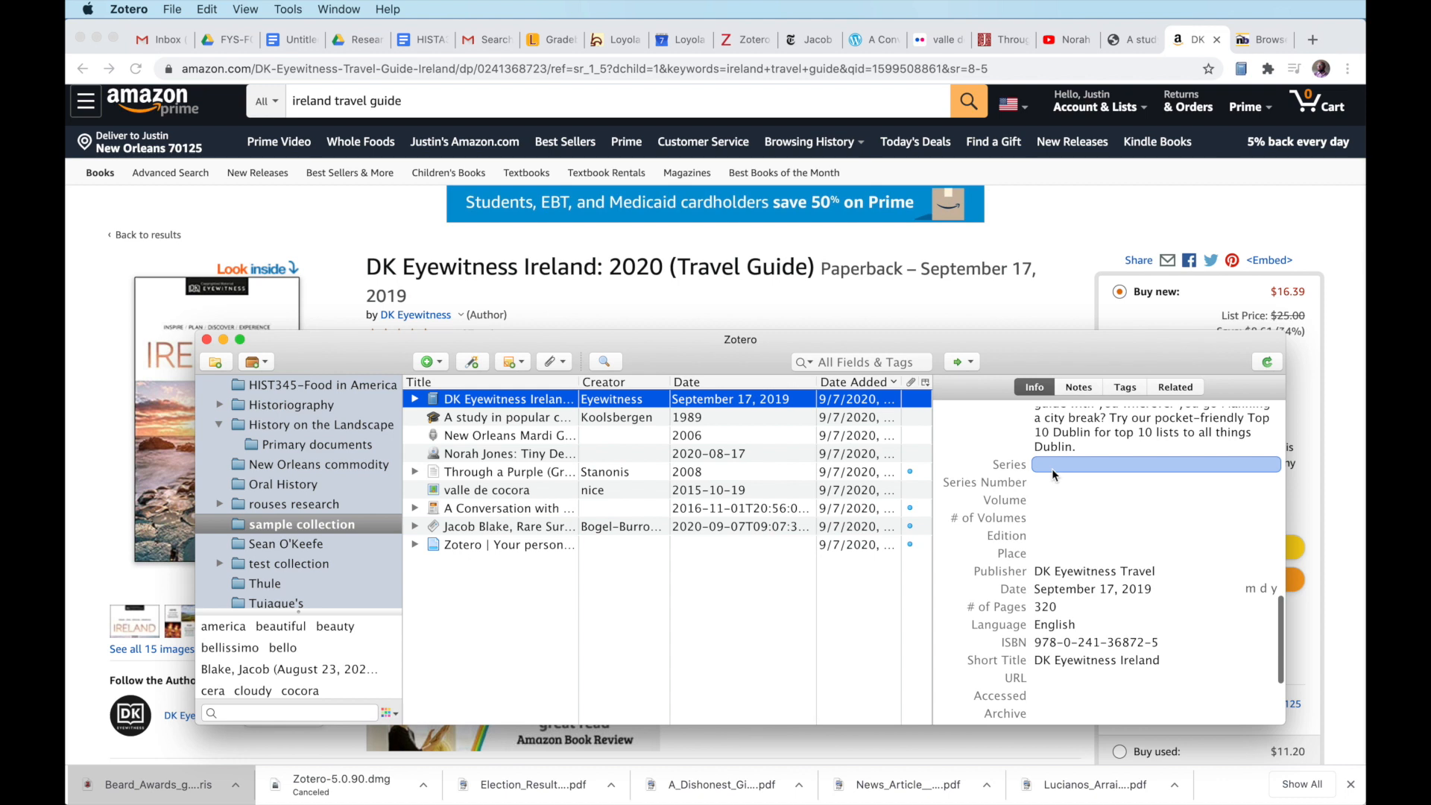
scroll(1052, 468, "down", 2)
left_click(1059, 523)
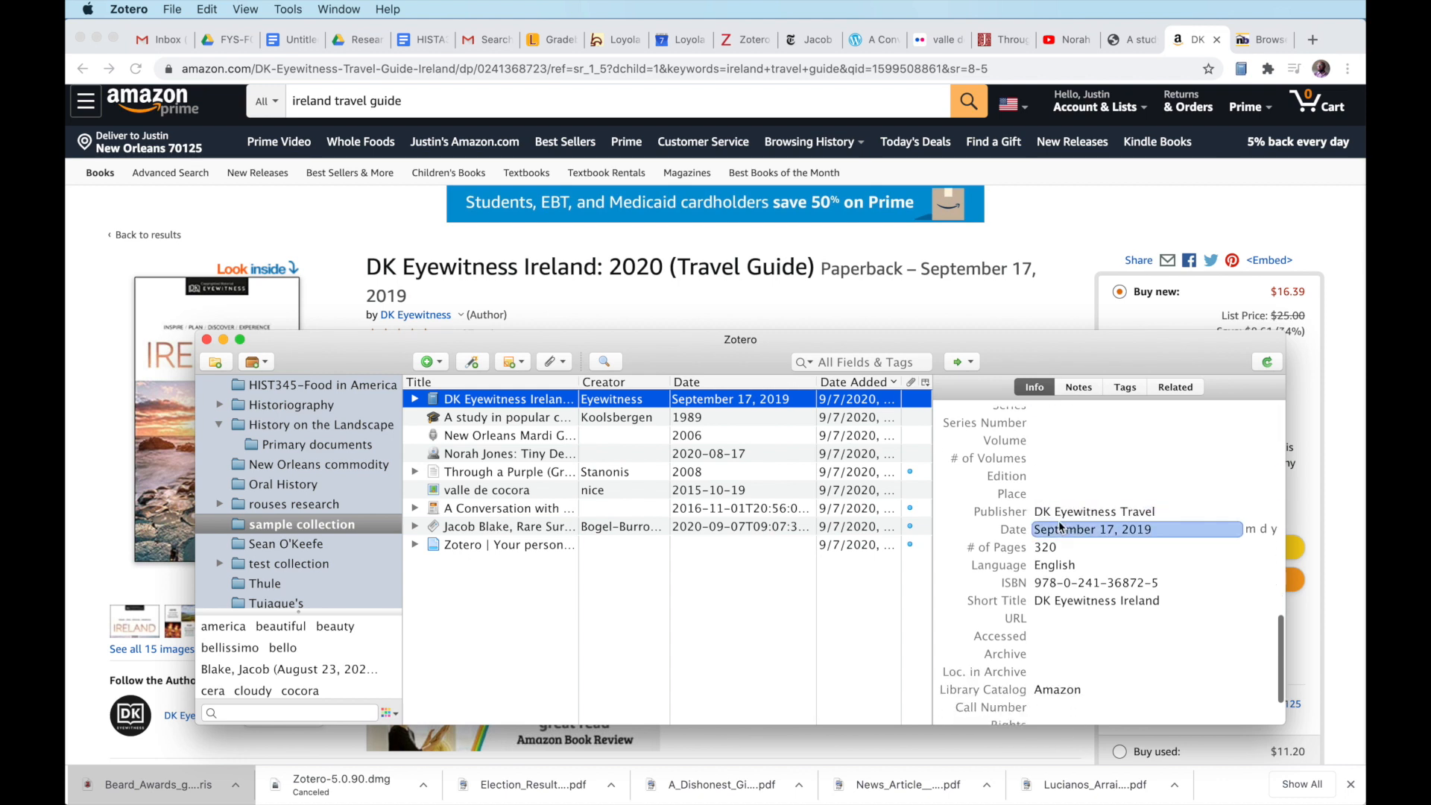
left_click(1077, 549)
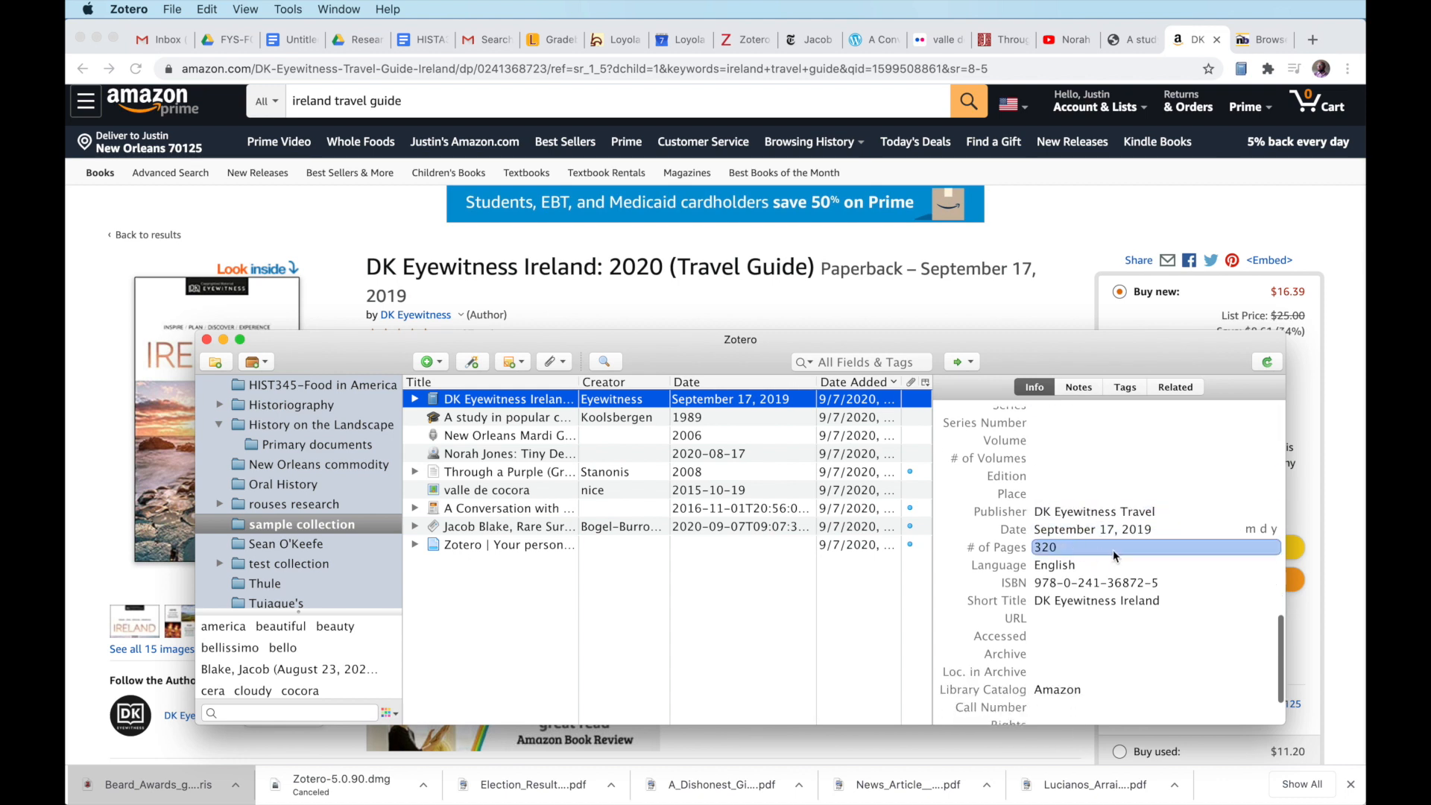
left_click(1120, 565)
left_click(1135, 597)
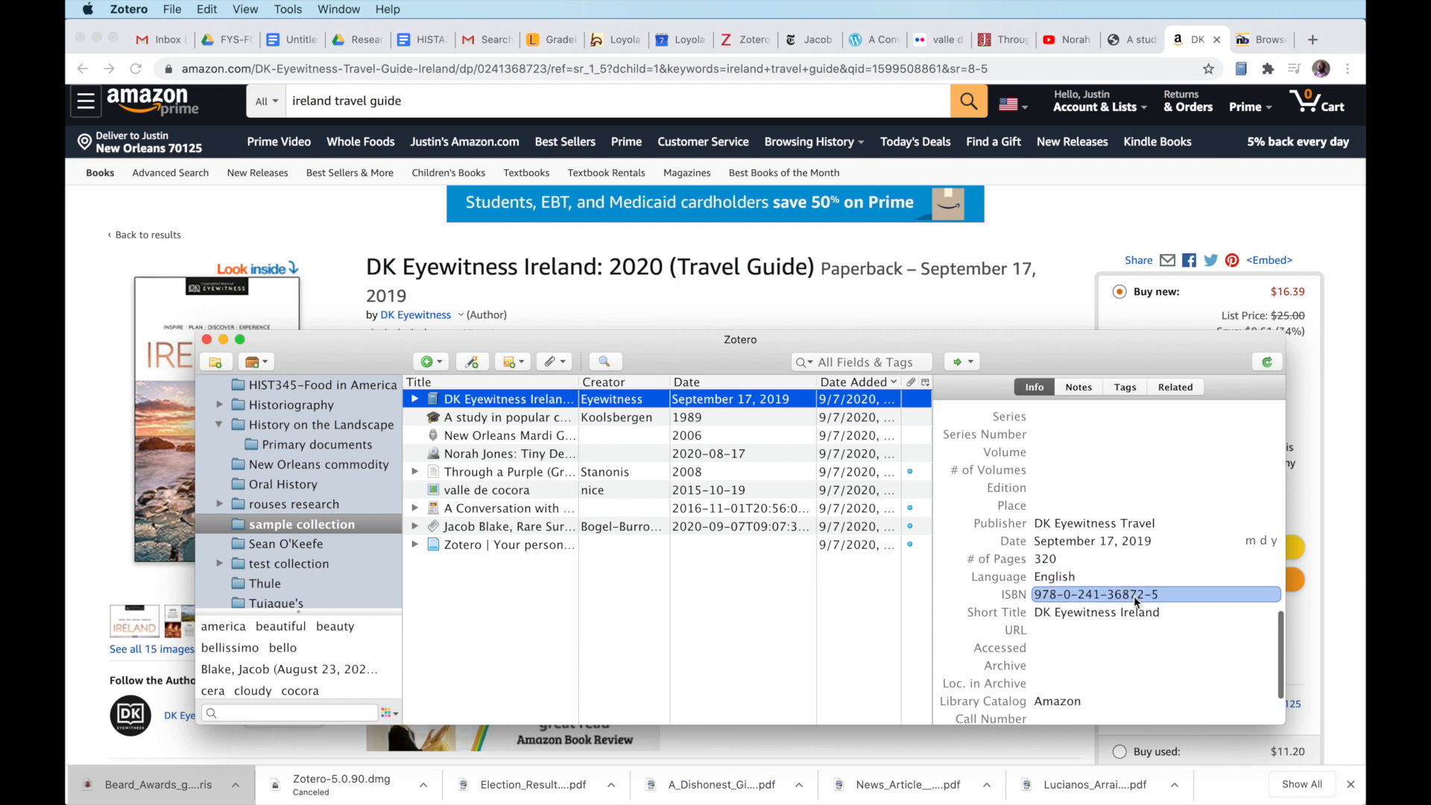
scroll(1137, 601, "down", 3)
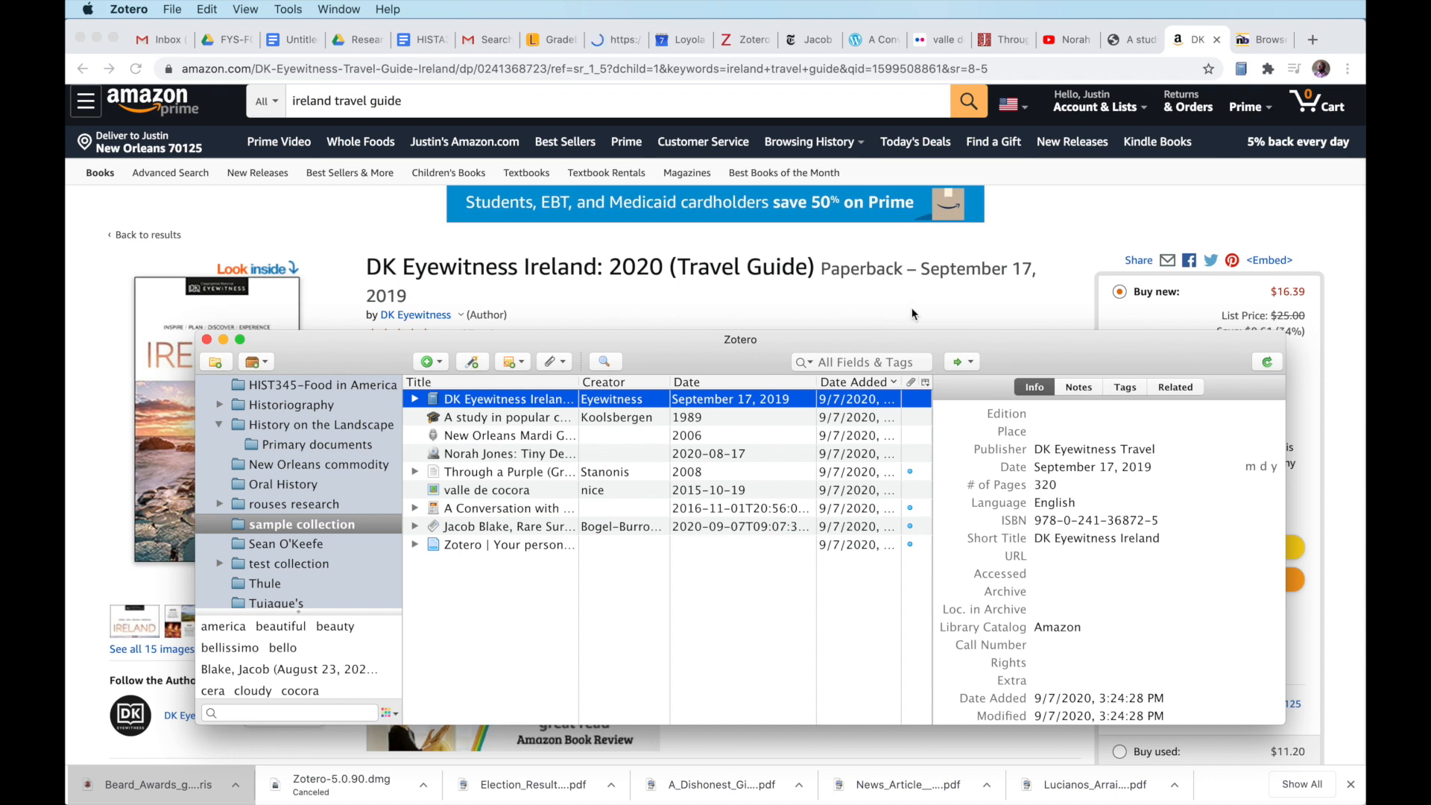
Switch to Chrome, look over the NewsBank "Times-Picayune Historical and Current" page and return to the Amazon page
left_click(1266, 42)
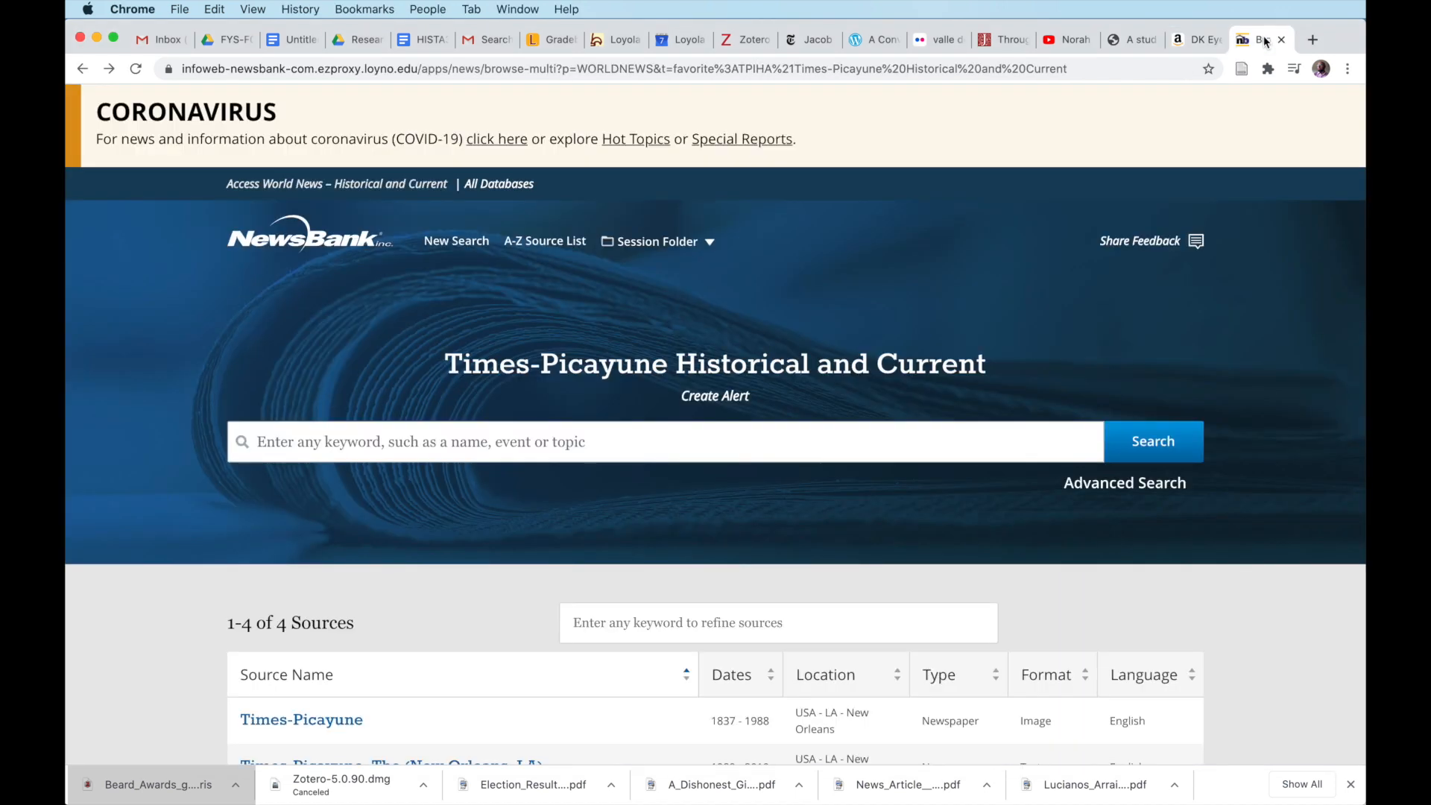
scroll(910, 271, "down", 3)
scroll(913, 273, "up", 3)
scroll(1026, 256, "down", 2)
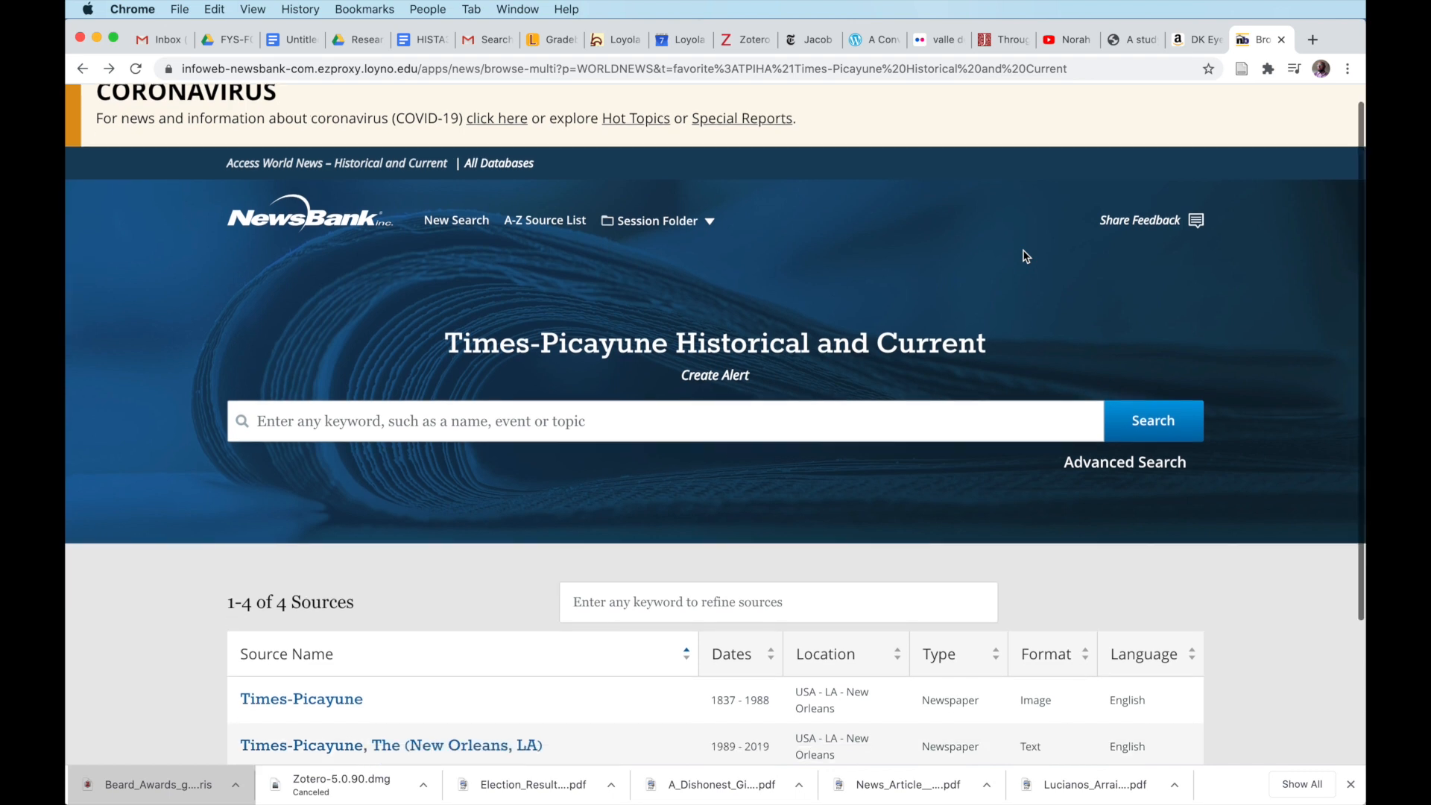
left_click(1200, 42)
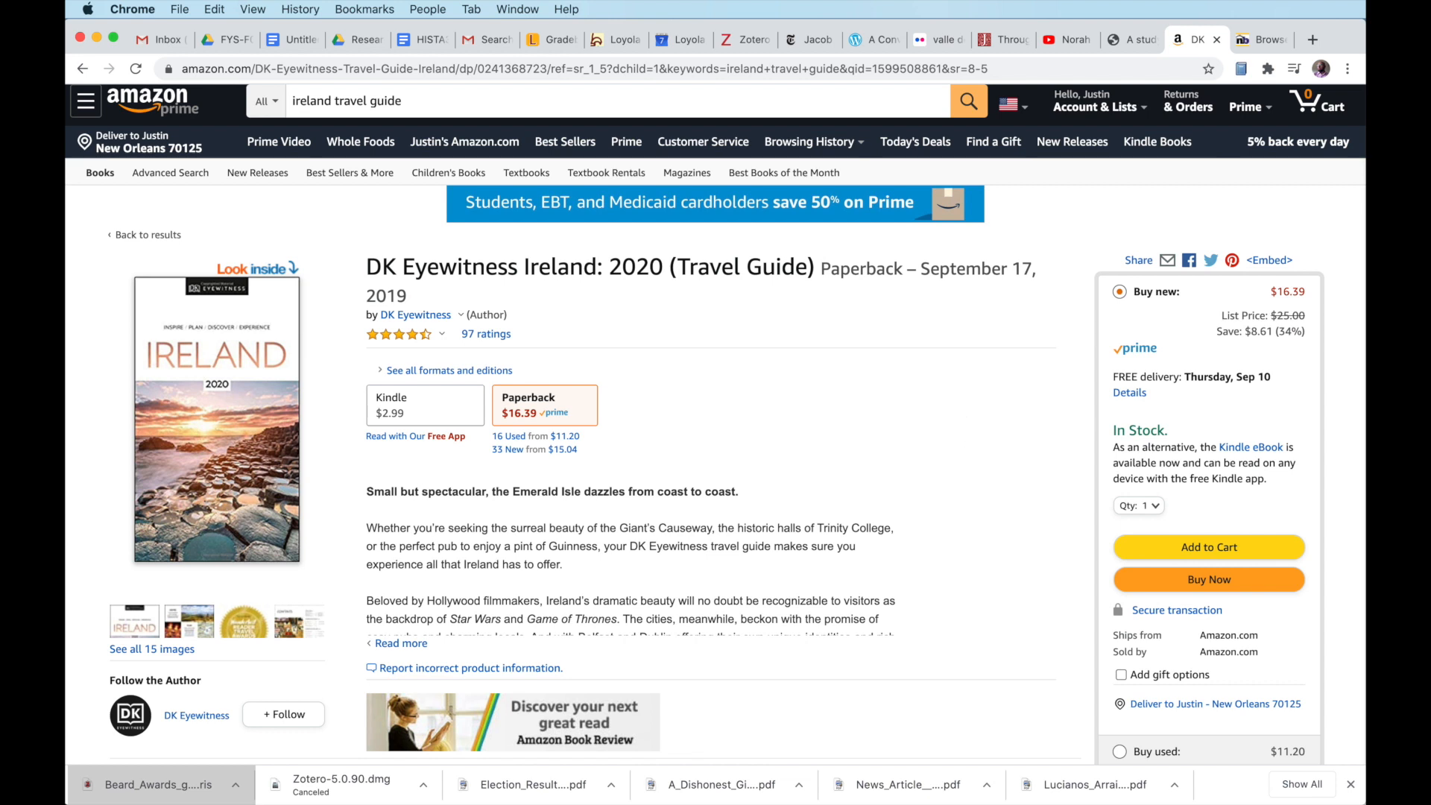
Switch to Zotero and add a note to the Ireland book reading "Note, I want to visit the Guinness brewery in Dublin!!!"
key("super+Tab")
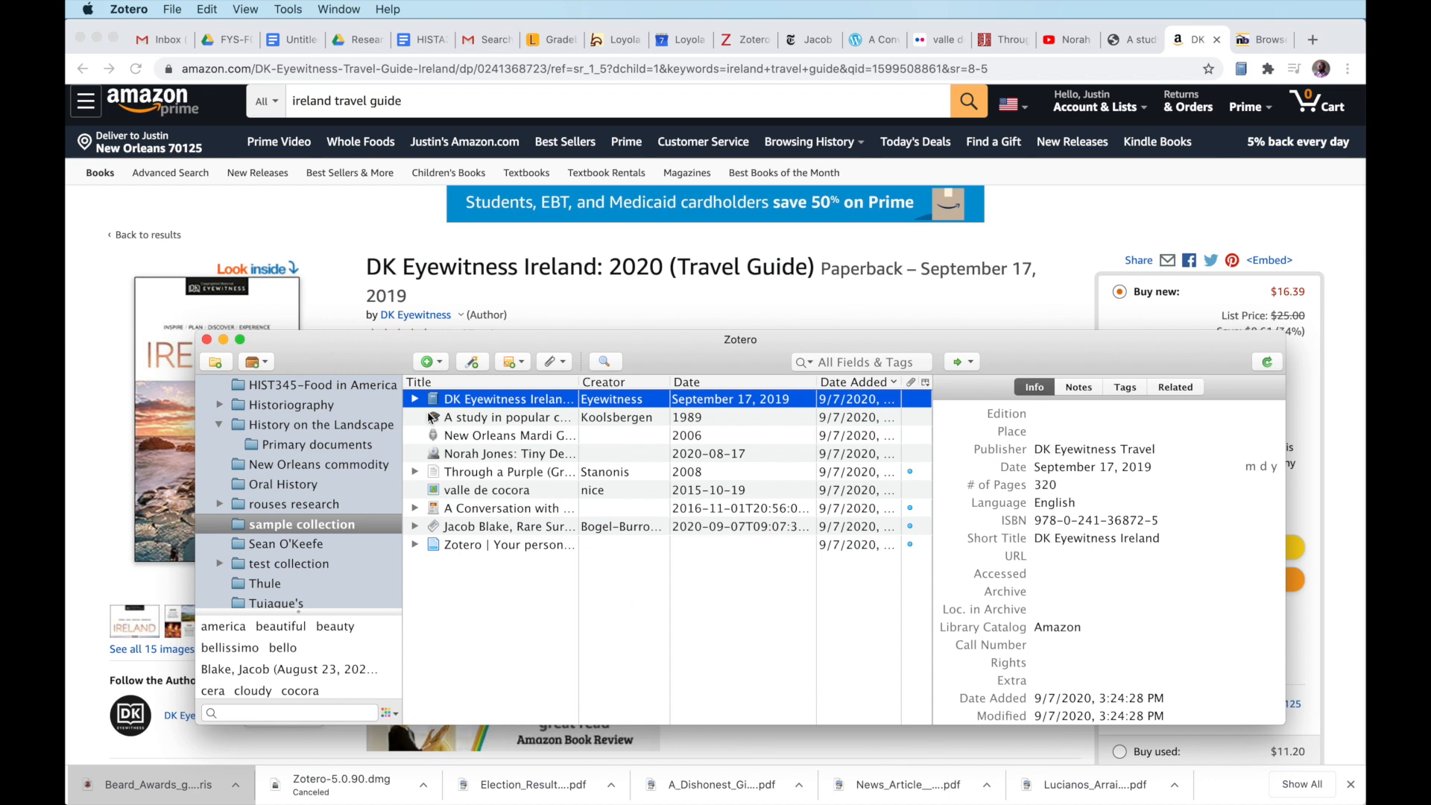
left_click(1081, 387)
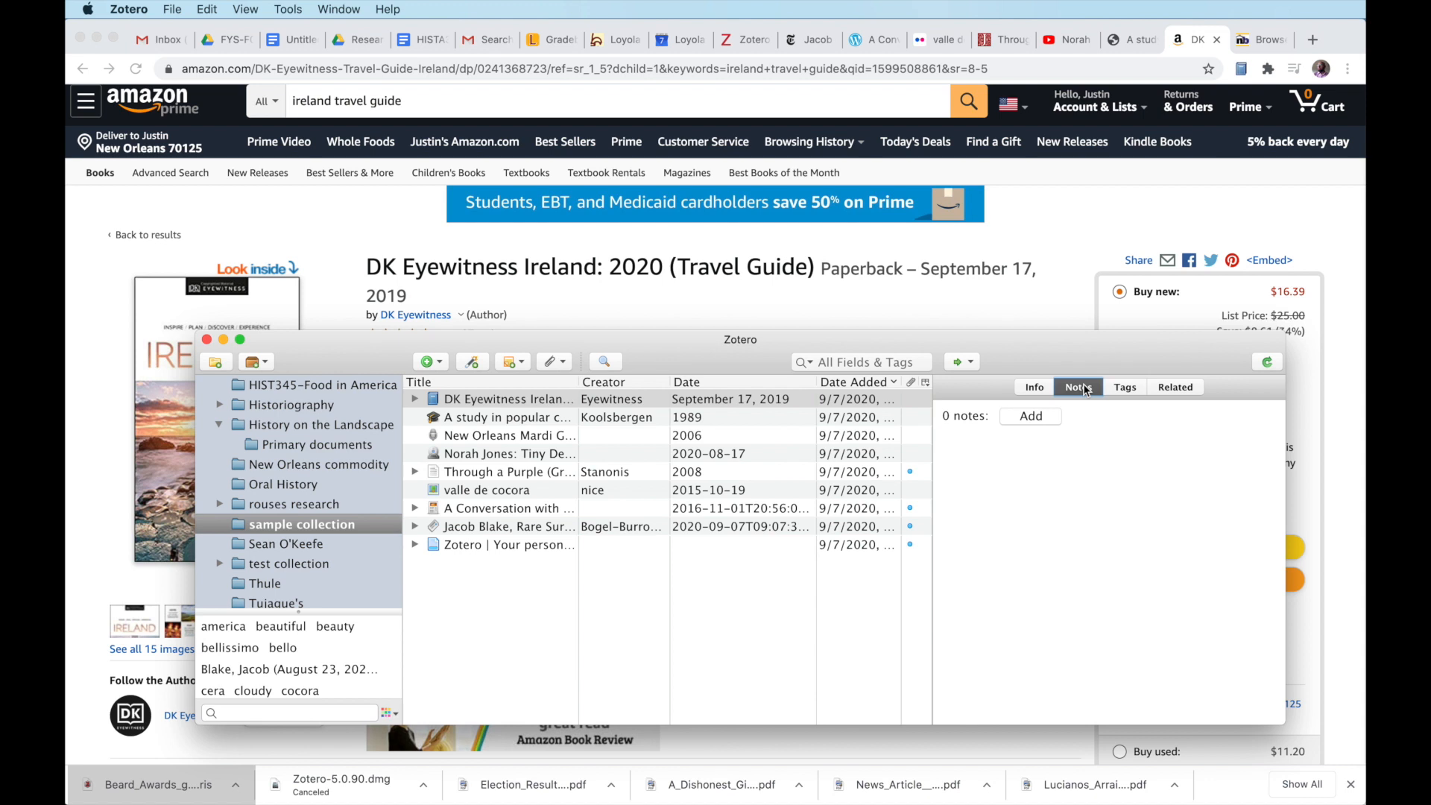
left_click(1046, 416)
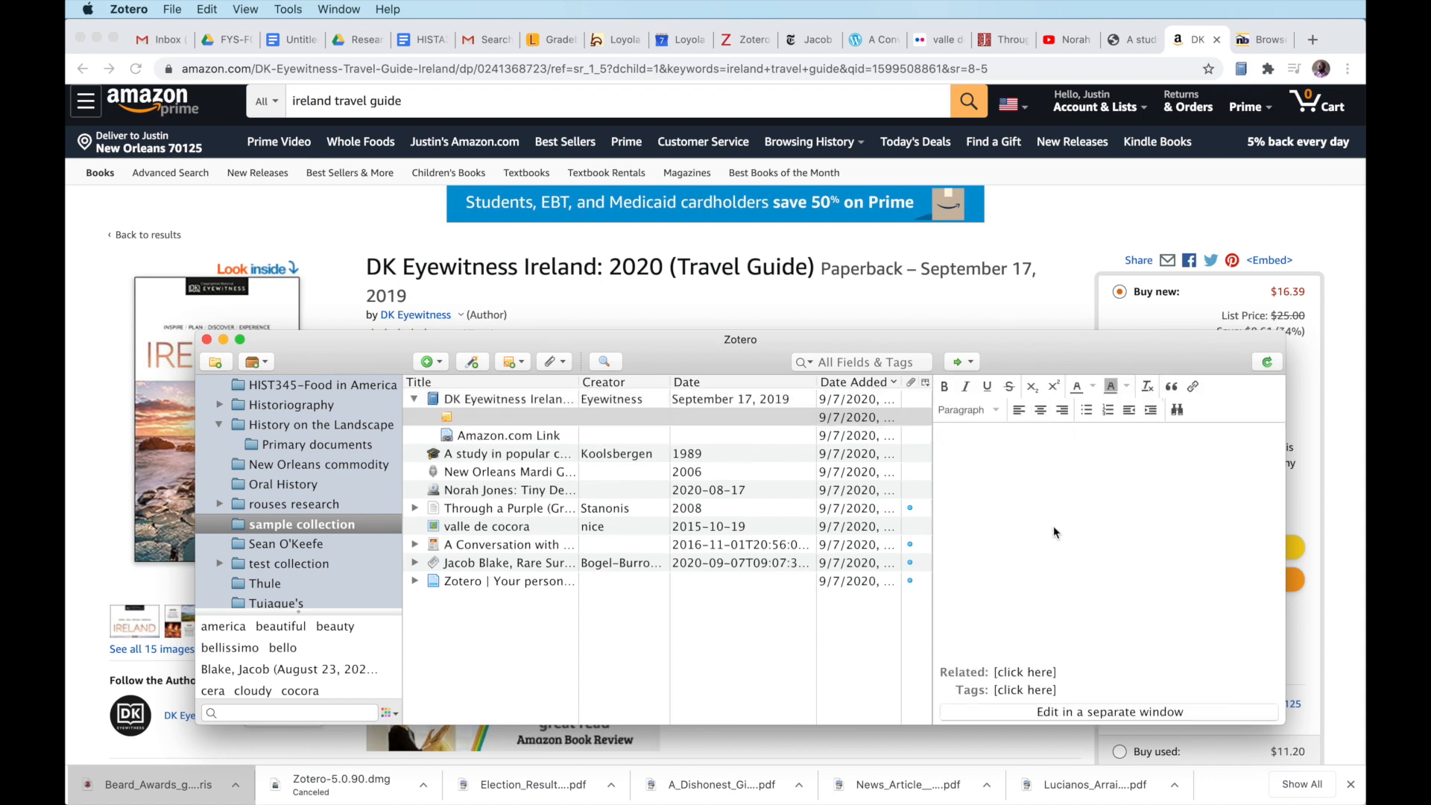
type("Note, I want to visit the Guinness brewe")
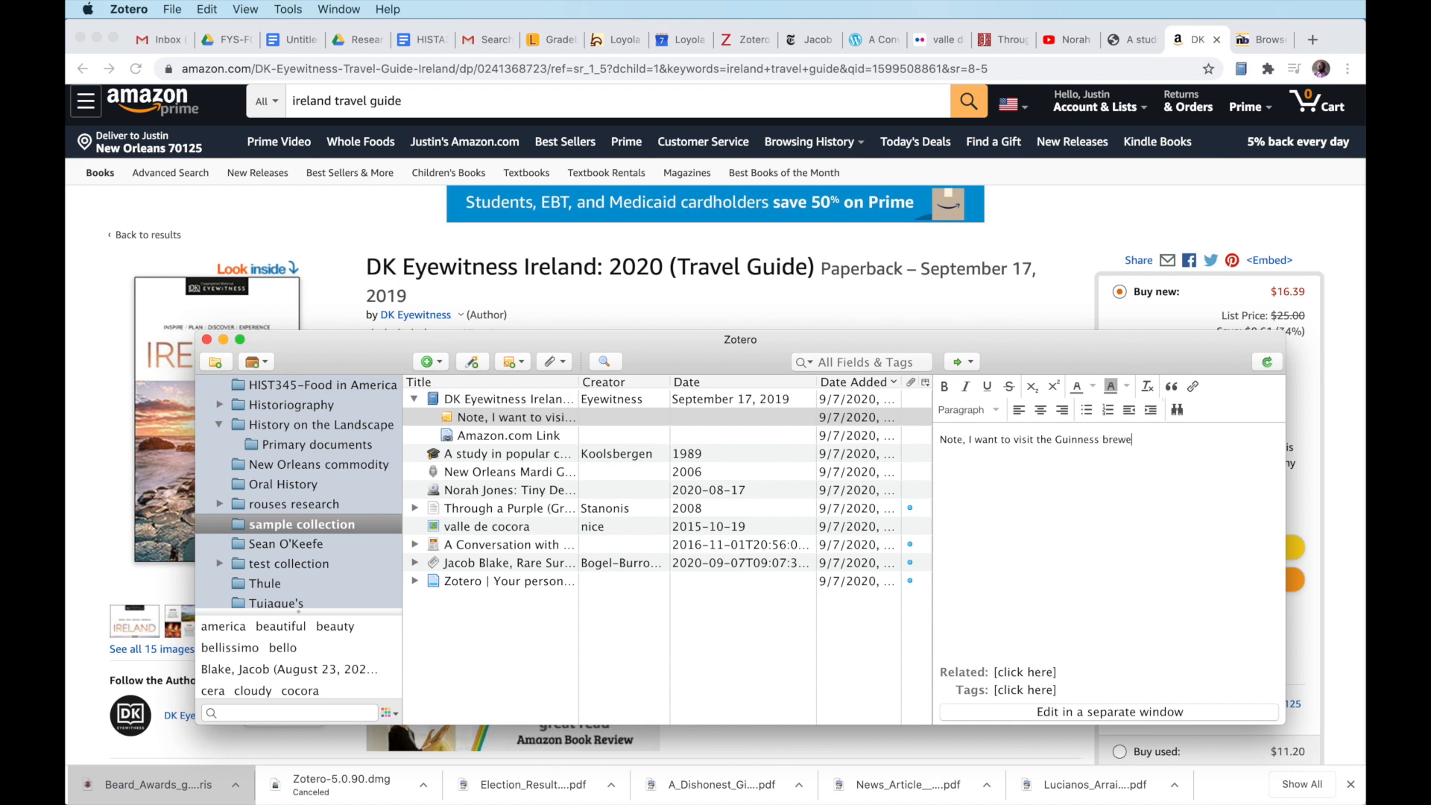
type("ry in Dublin!!!")
Review the new note under the Ireland book, collapse the book's entry and compare its notes with its item information
left_click(545, 401)
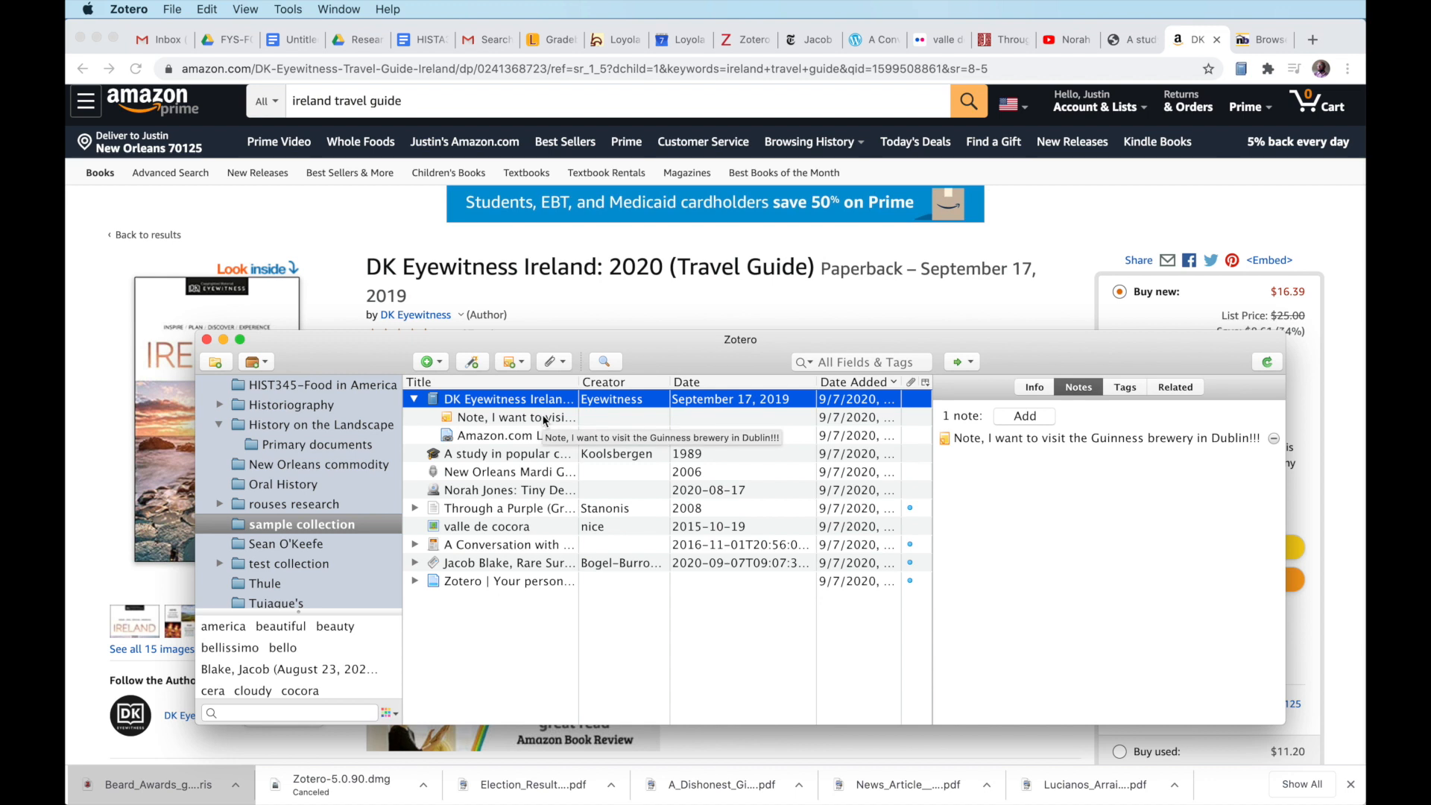
left_click(543, 420)
left_click(542, 402)
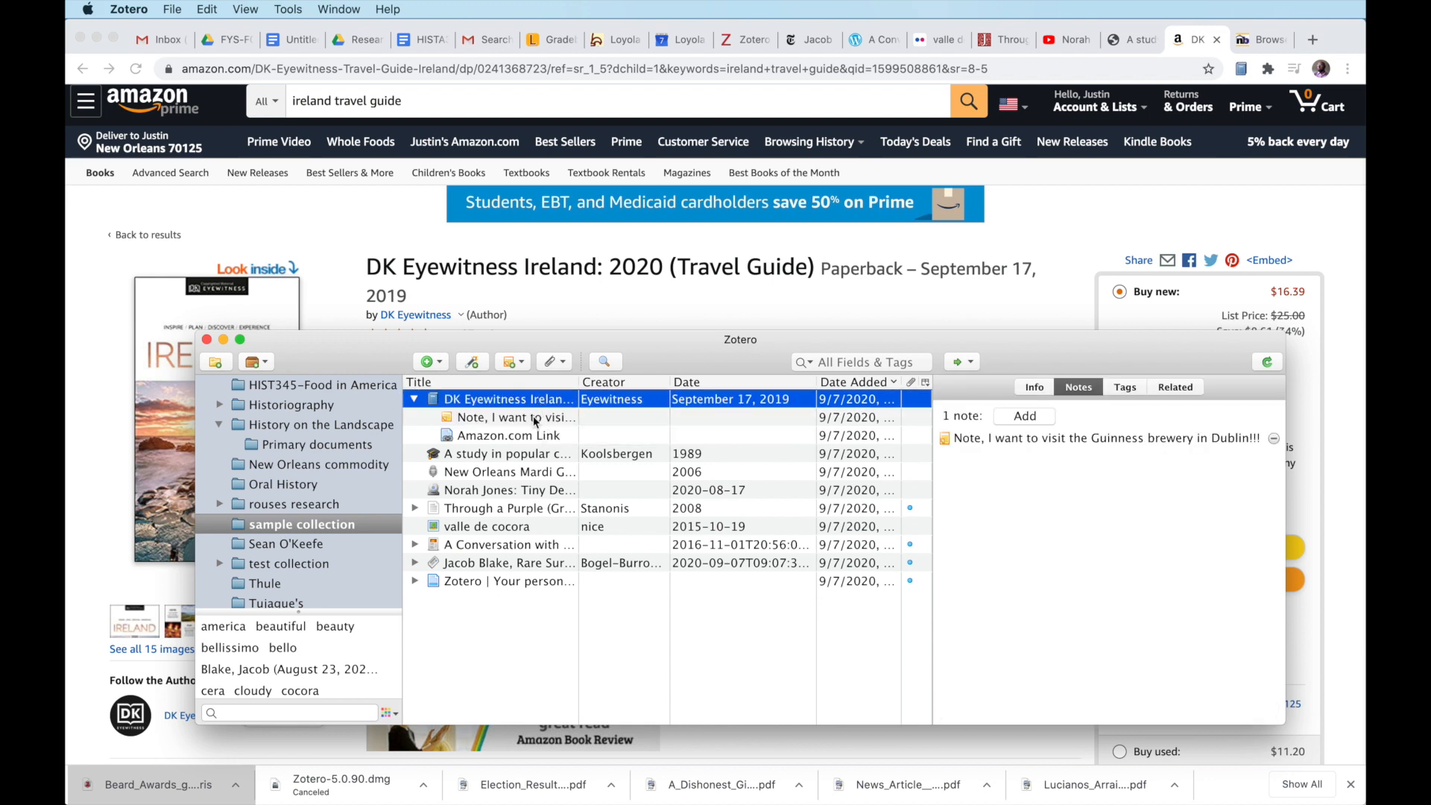
left_click(535, 422)
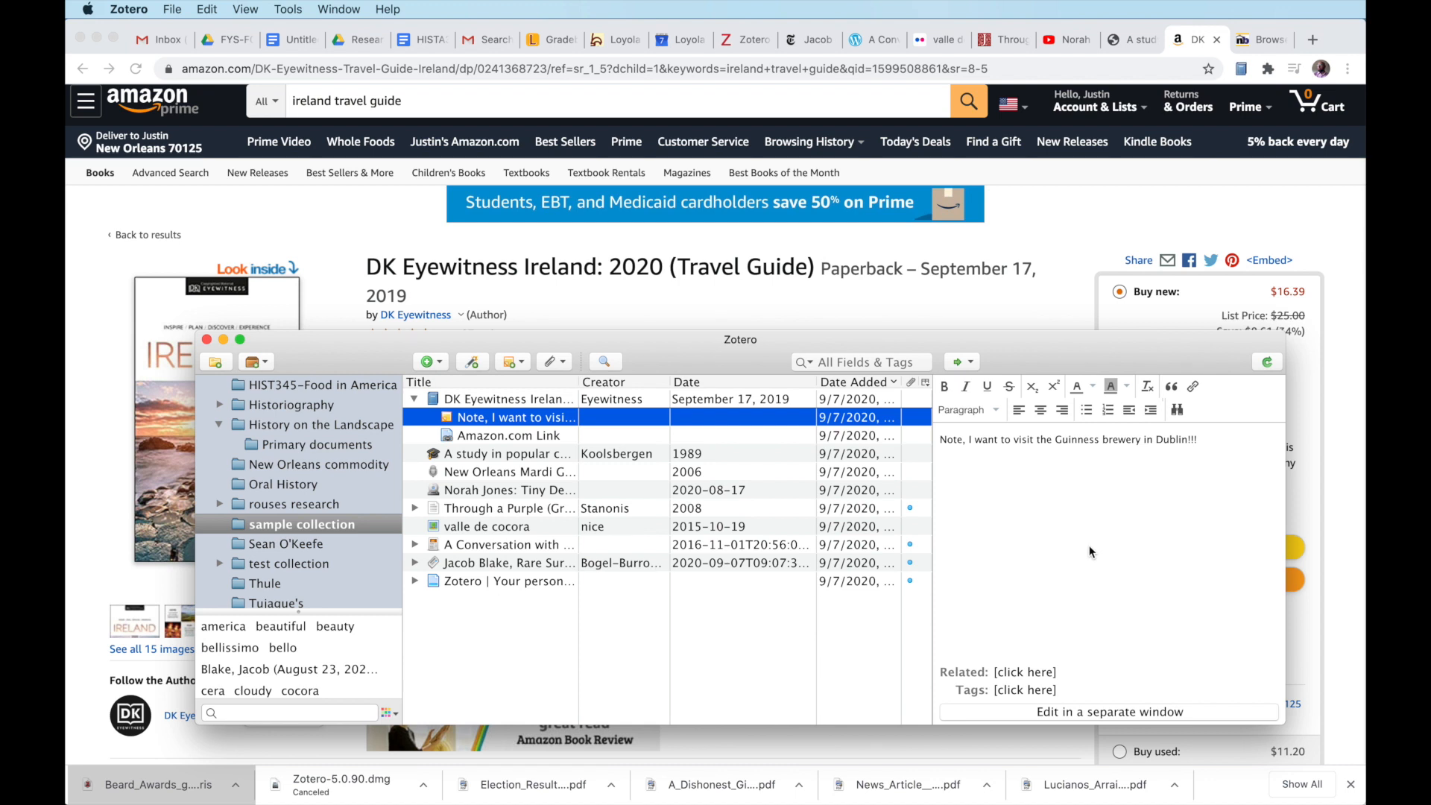
left_click(414, 400)
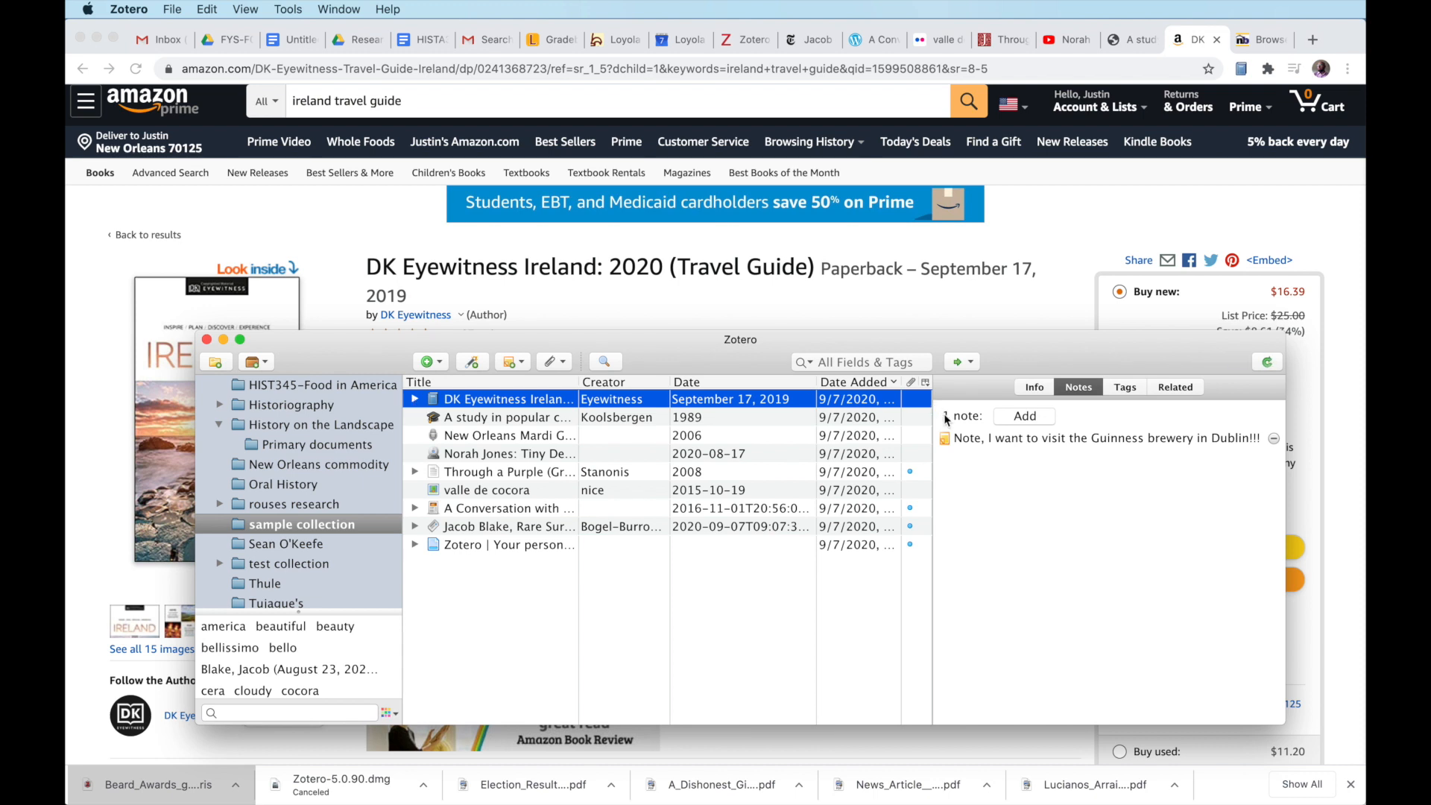
left_click(1033, 387)
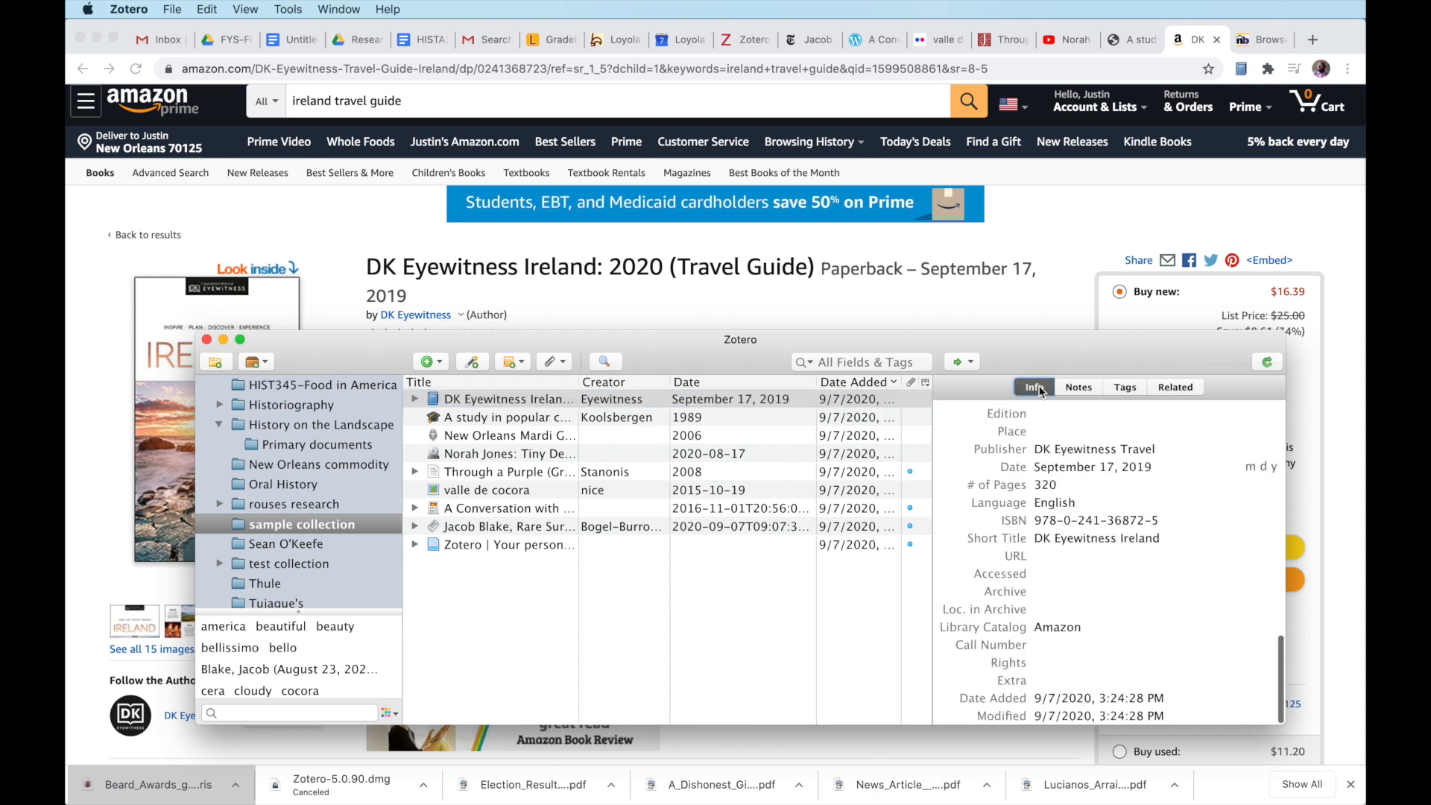
left_click(1080, 388)
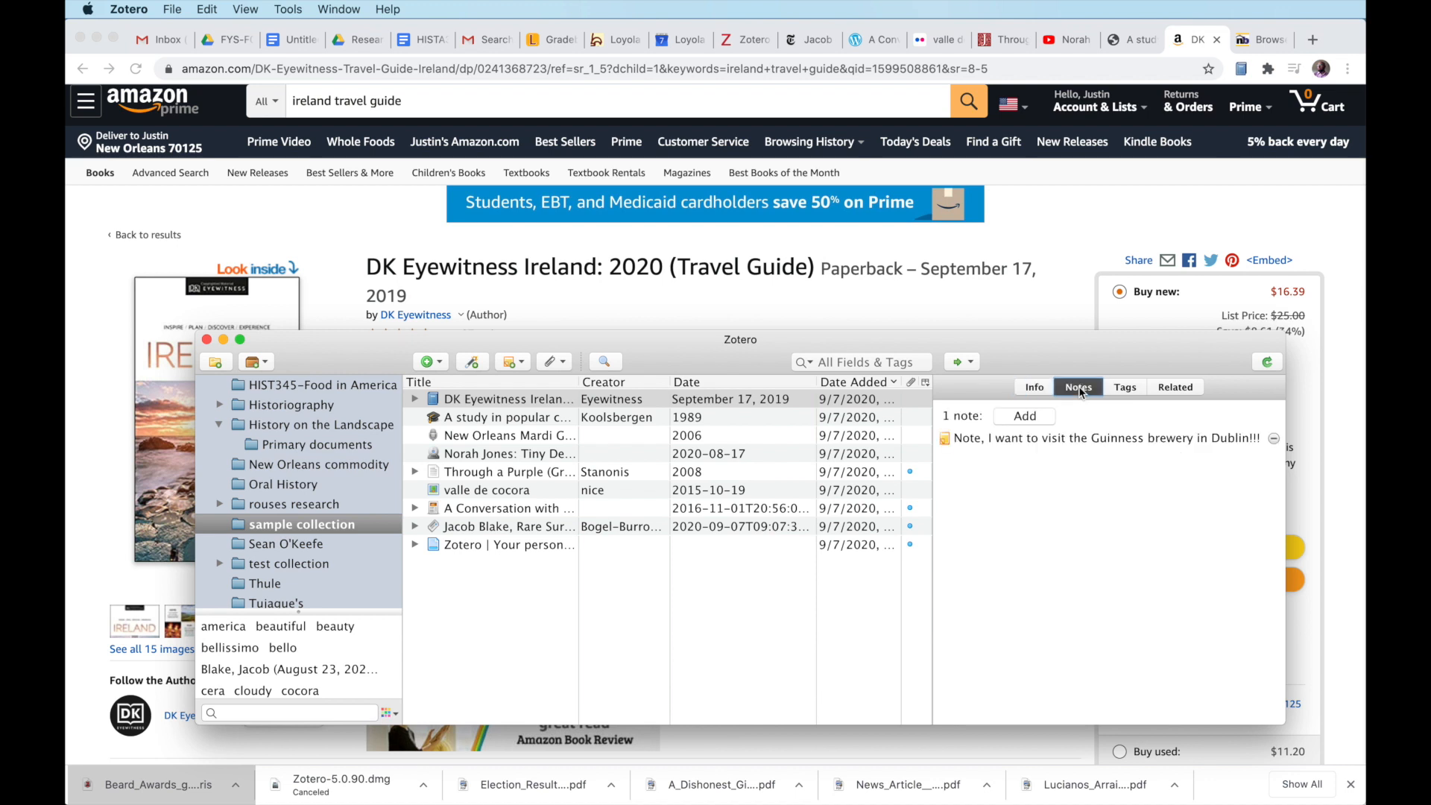
left_click(1040, 390)
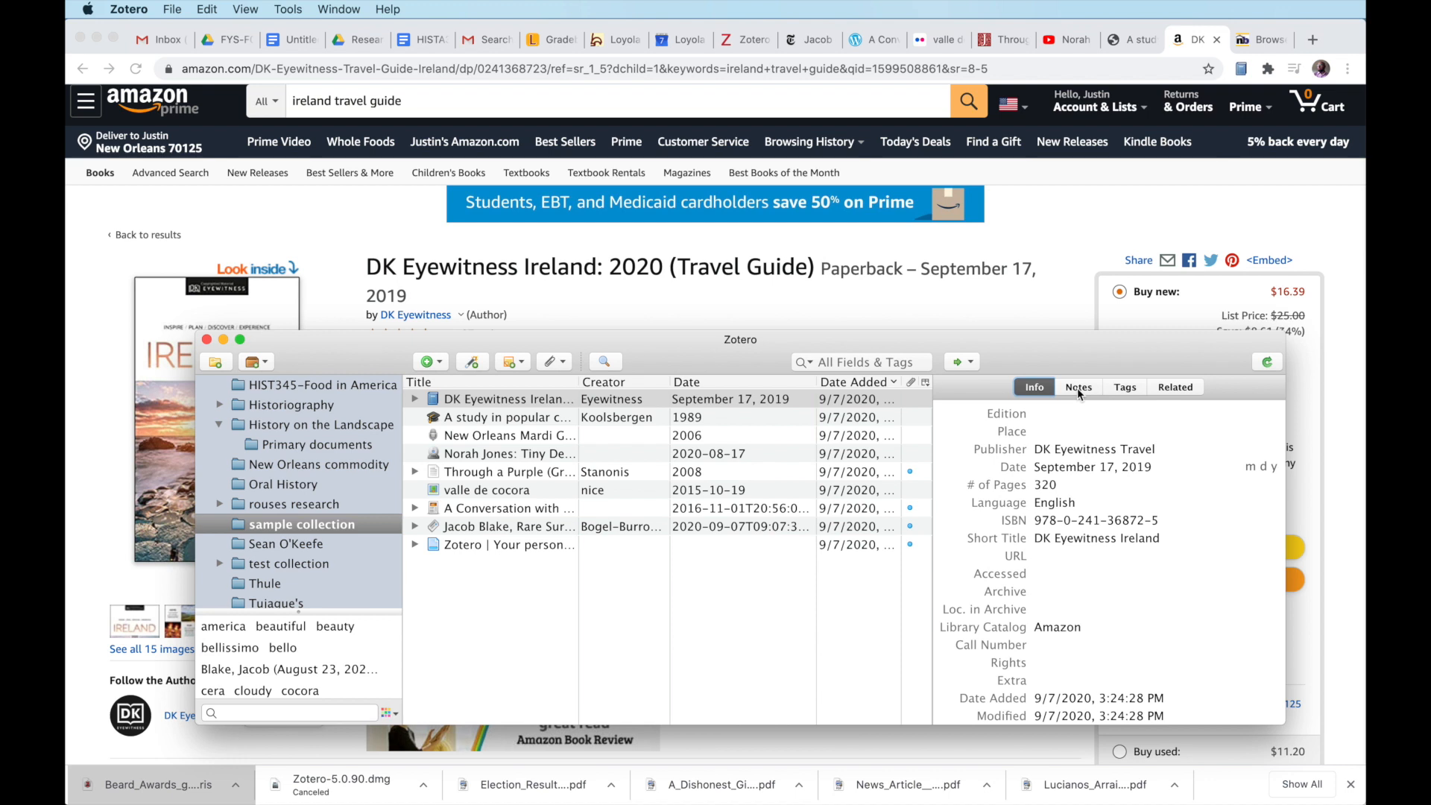
Search all fields and tags of the sample collection for "Nora" and clear the search
left_click(863, 362)
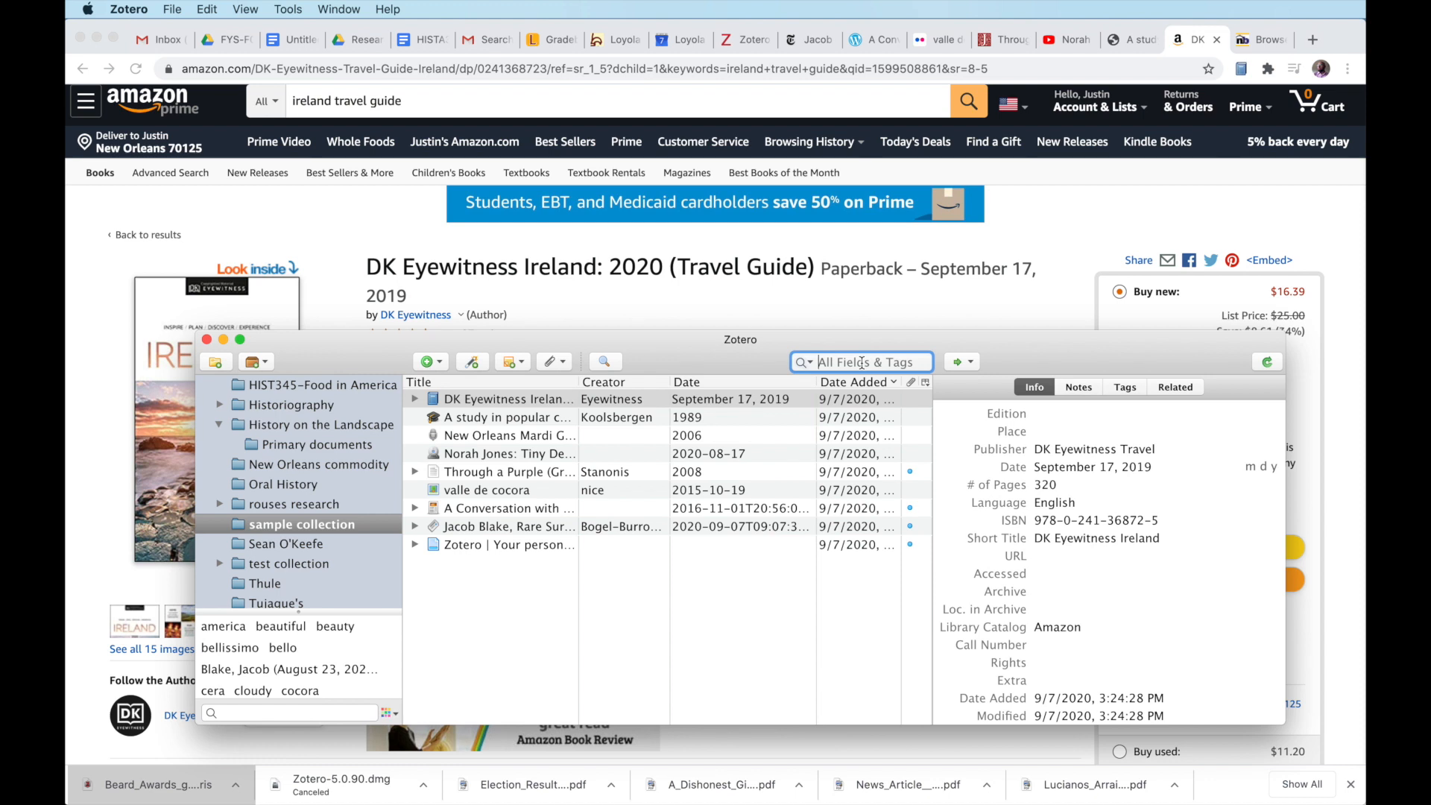
type("Nora")
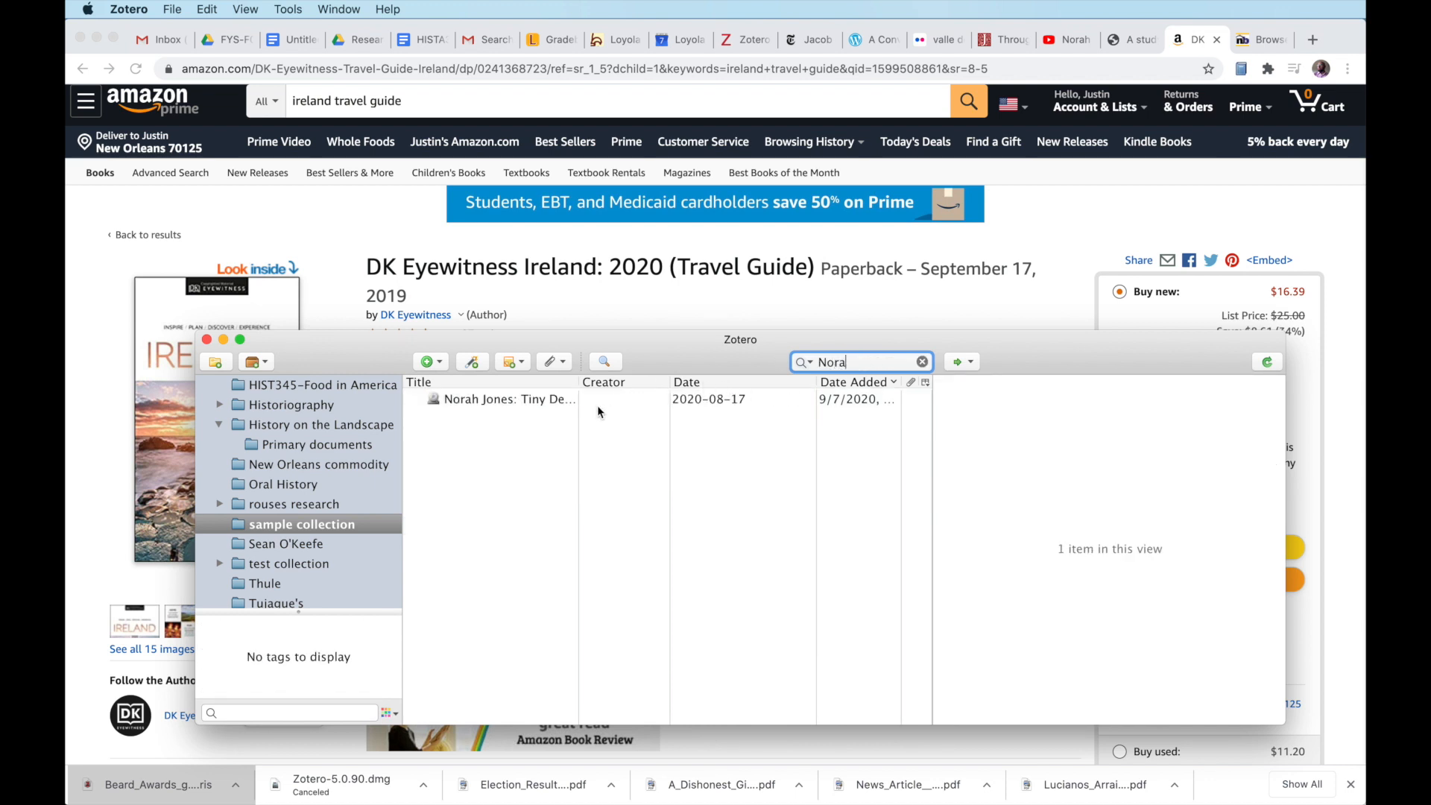
left_click_drag(866, 363, 800, 362)
key("BackSpace")
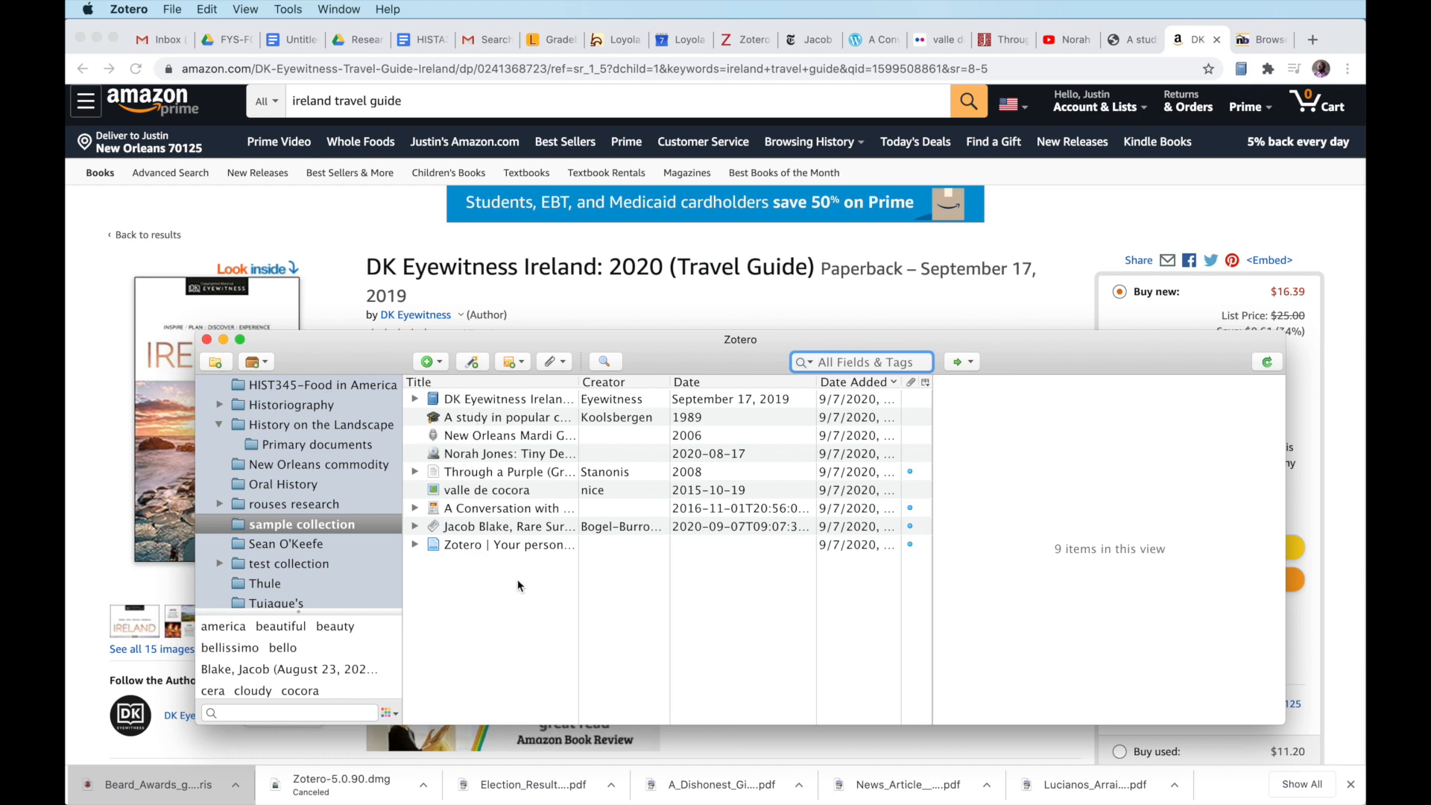
Display all items in My Library, browse them and search all fields and tags for "lemons"
scroll(360, 494, "up", 6)
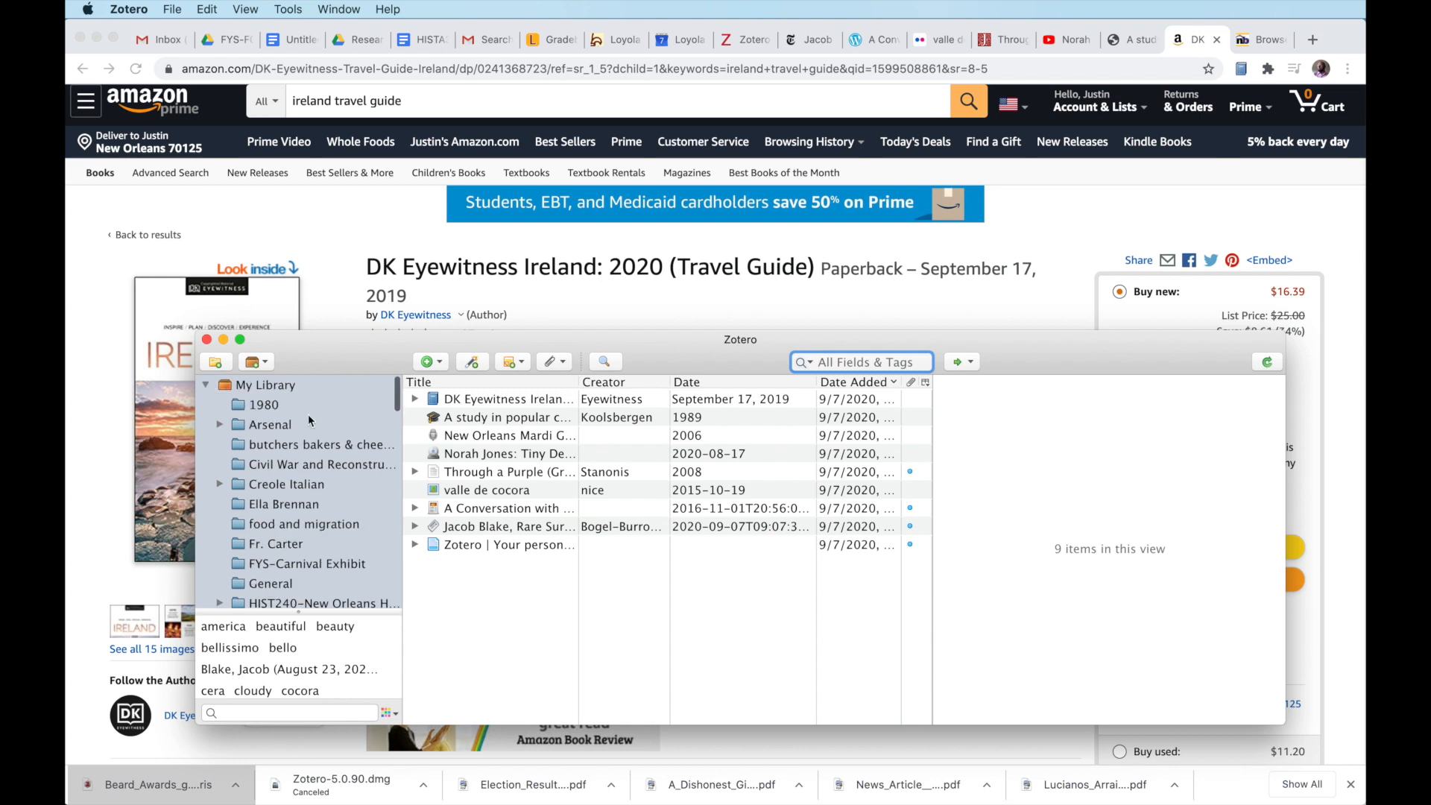
left_click(301, 394)
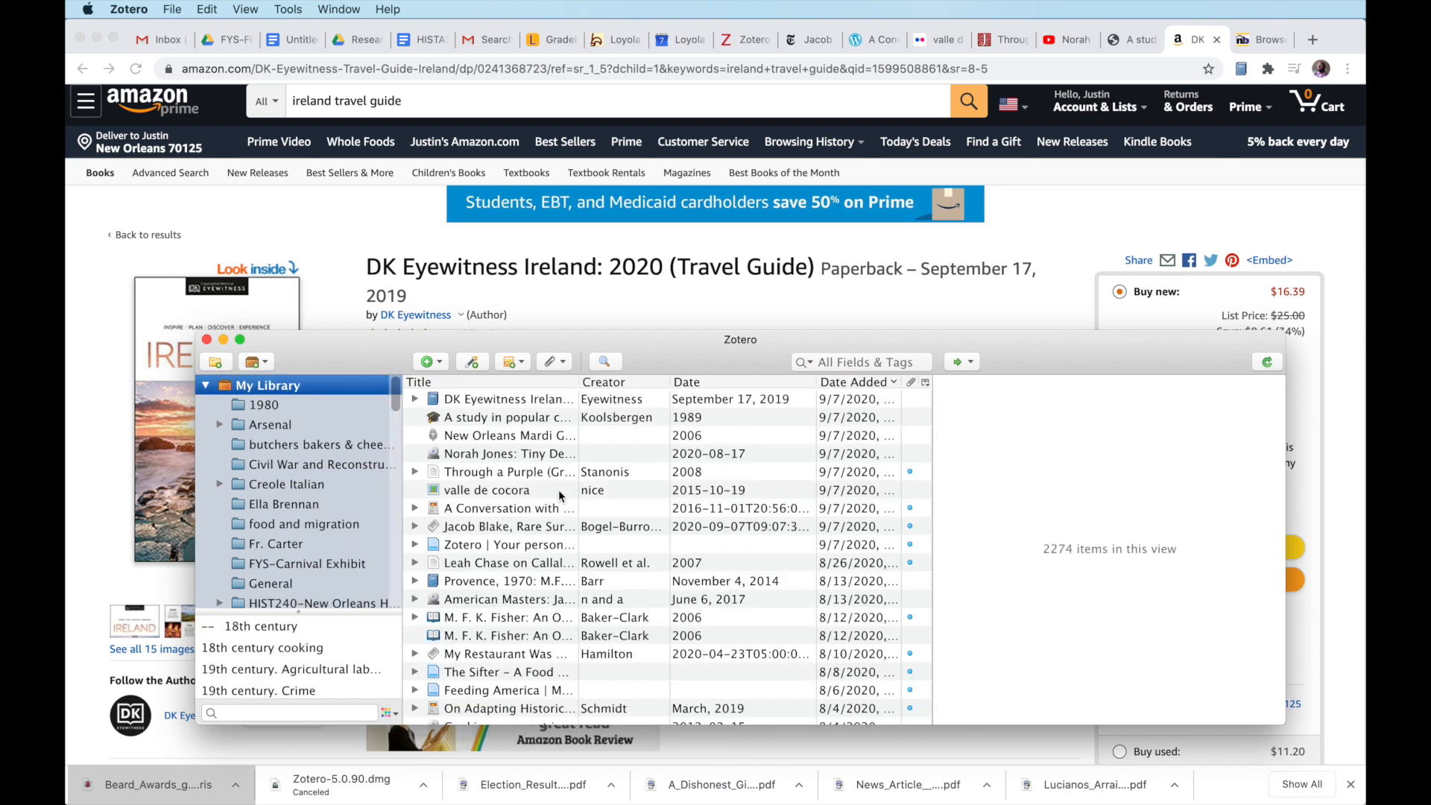
scroll(563, 495, "down", 5)
scroll(563, 494, "down", 15)
scroll(565, 494, "up", 14)
scroll(565, 494, "up", 5)
left_click(845, 362)
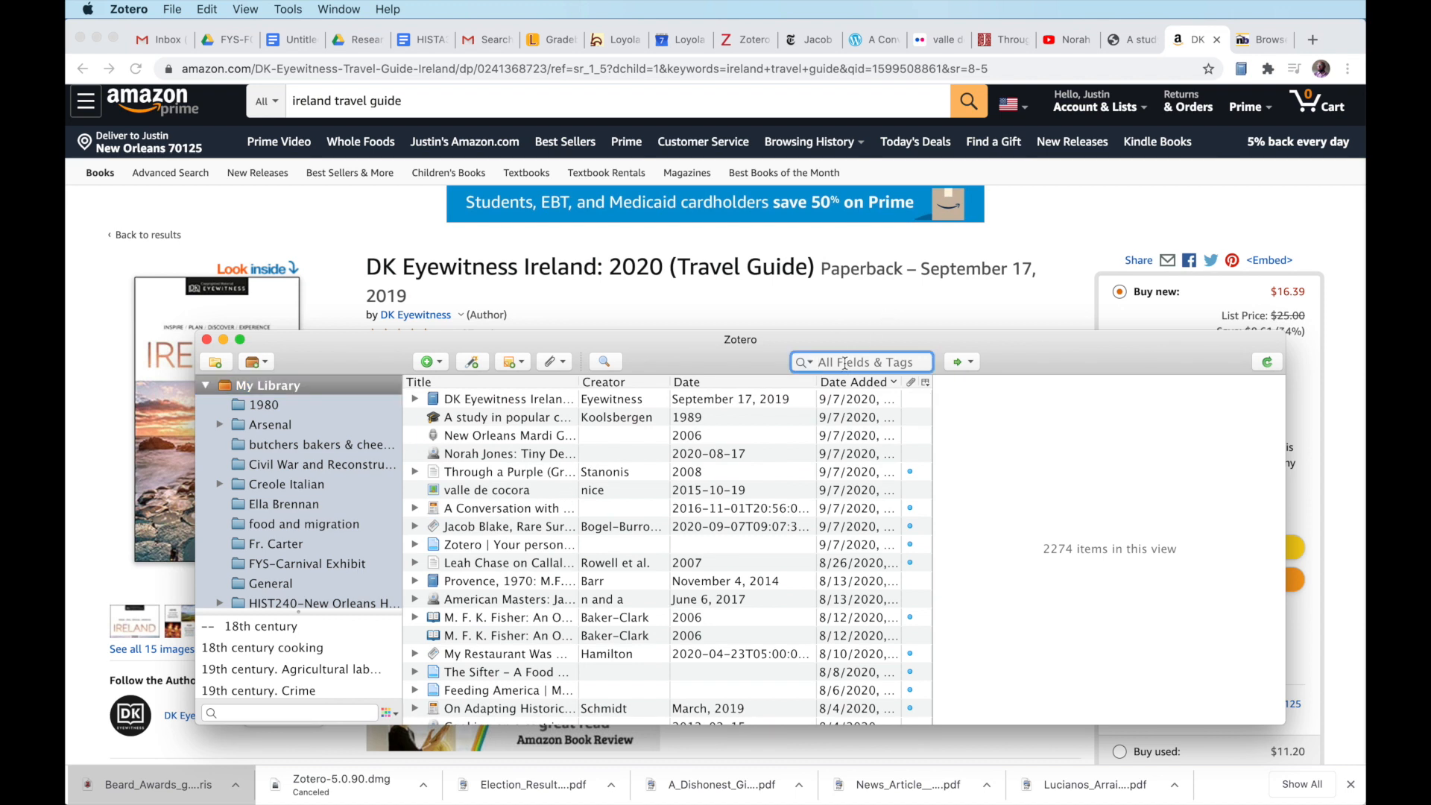
type("lemons")
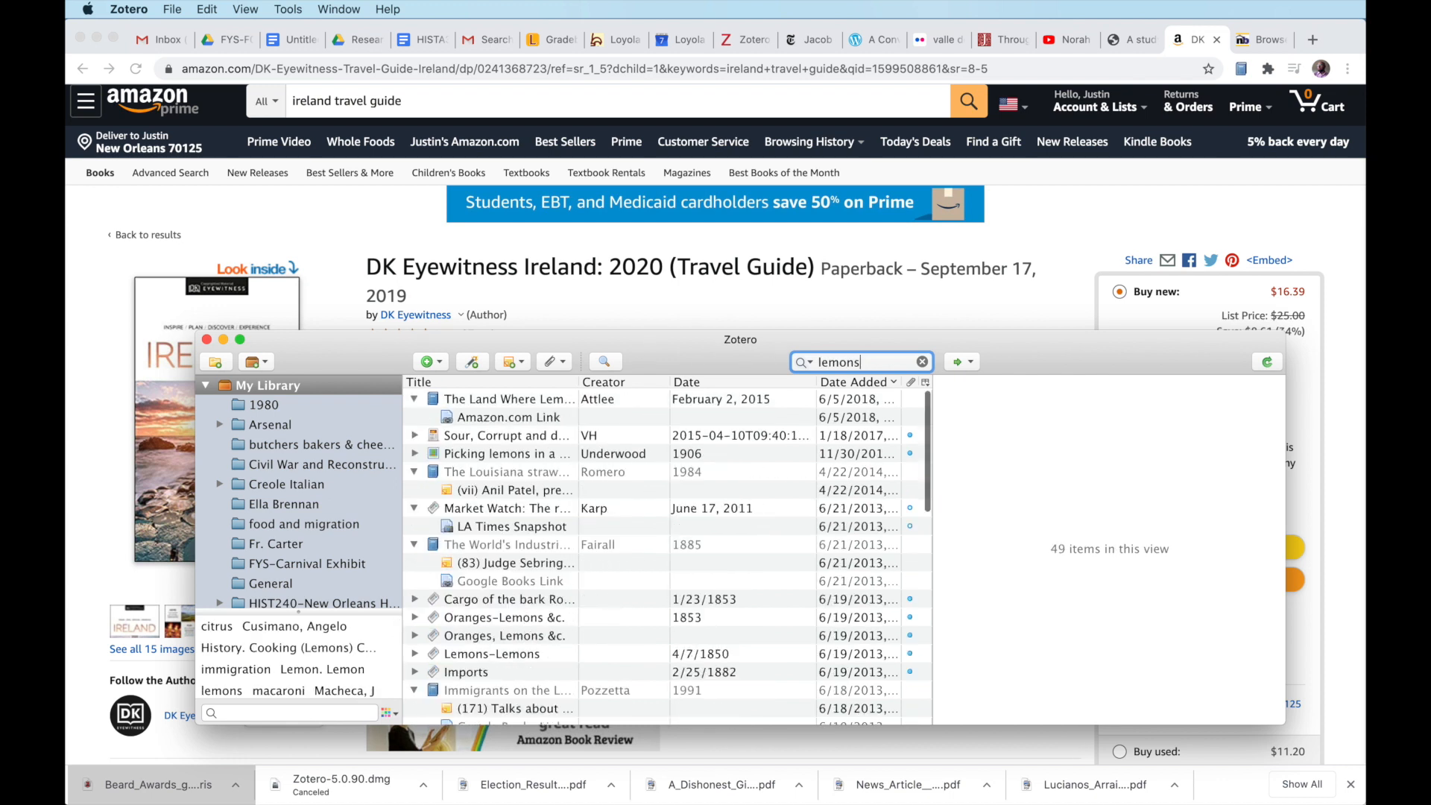
Inspect the 1906 "Picking lemons" item, open its Library of Congress URL and view the black-and-white photograph at larger size
left_click(520, 462)
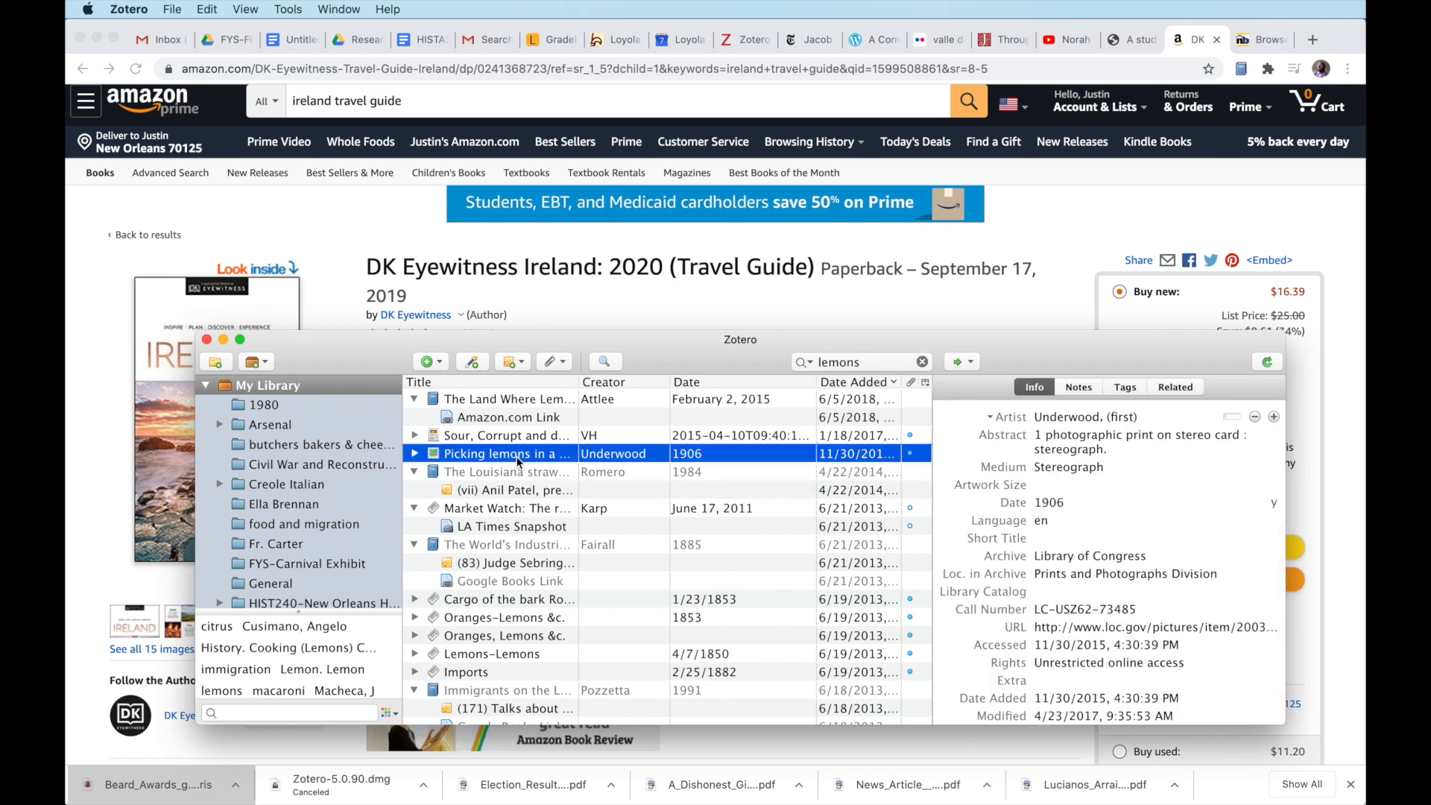
left_click(415, 454)
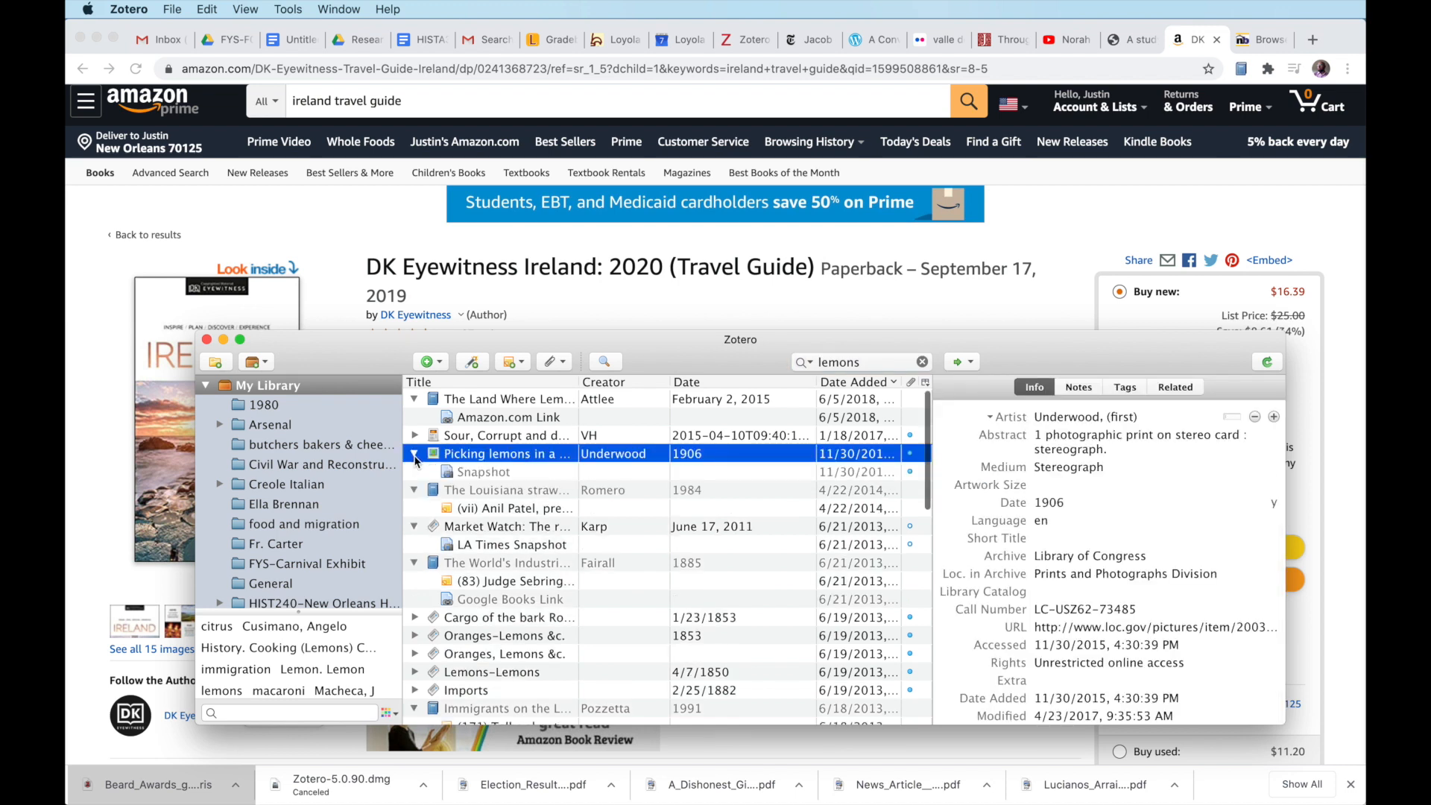
left_click(1018, 631)
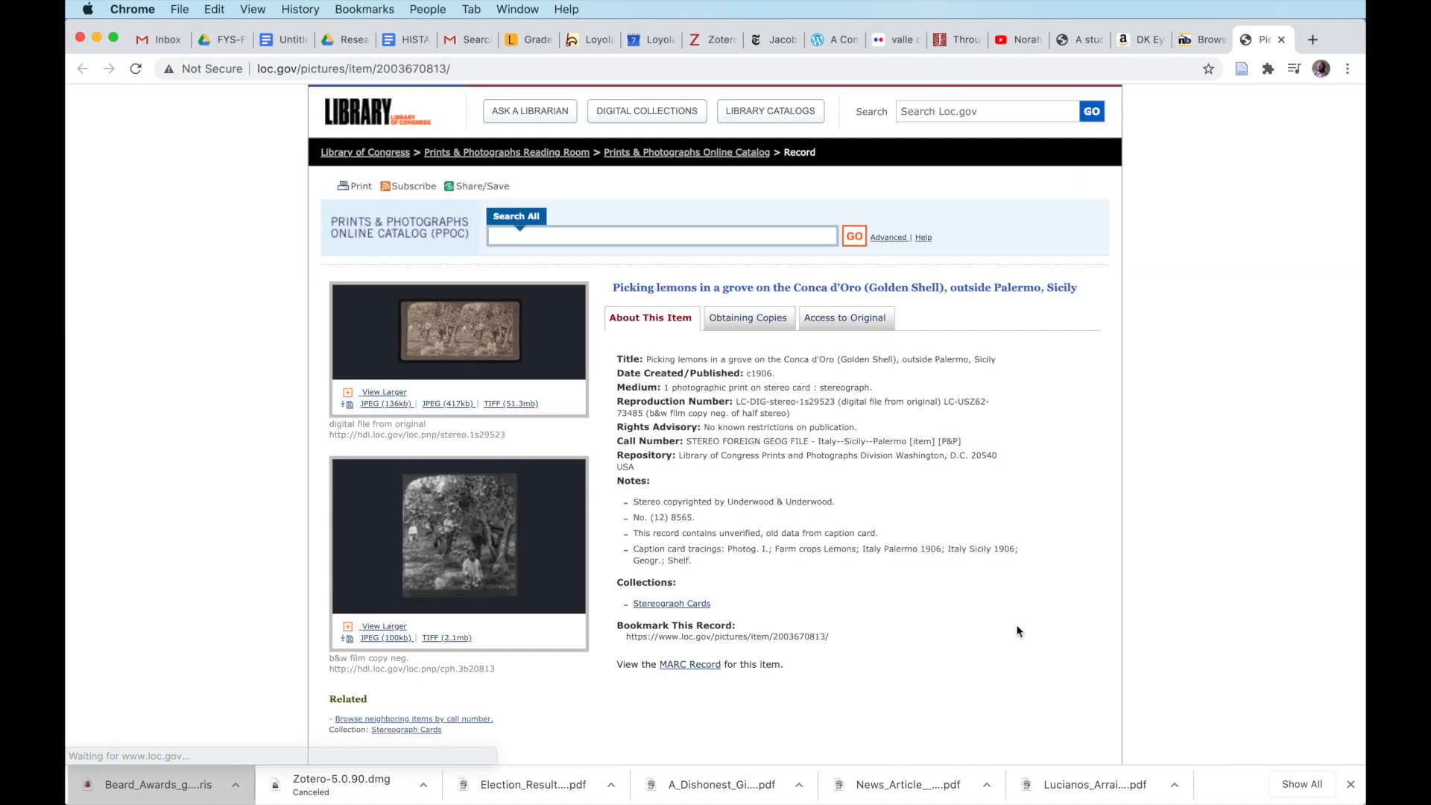
left_click(474, 550)
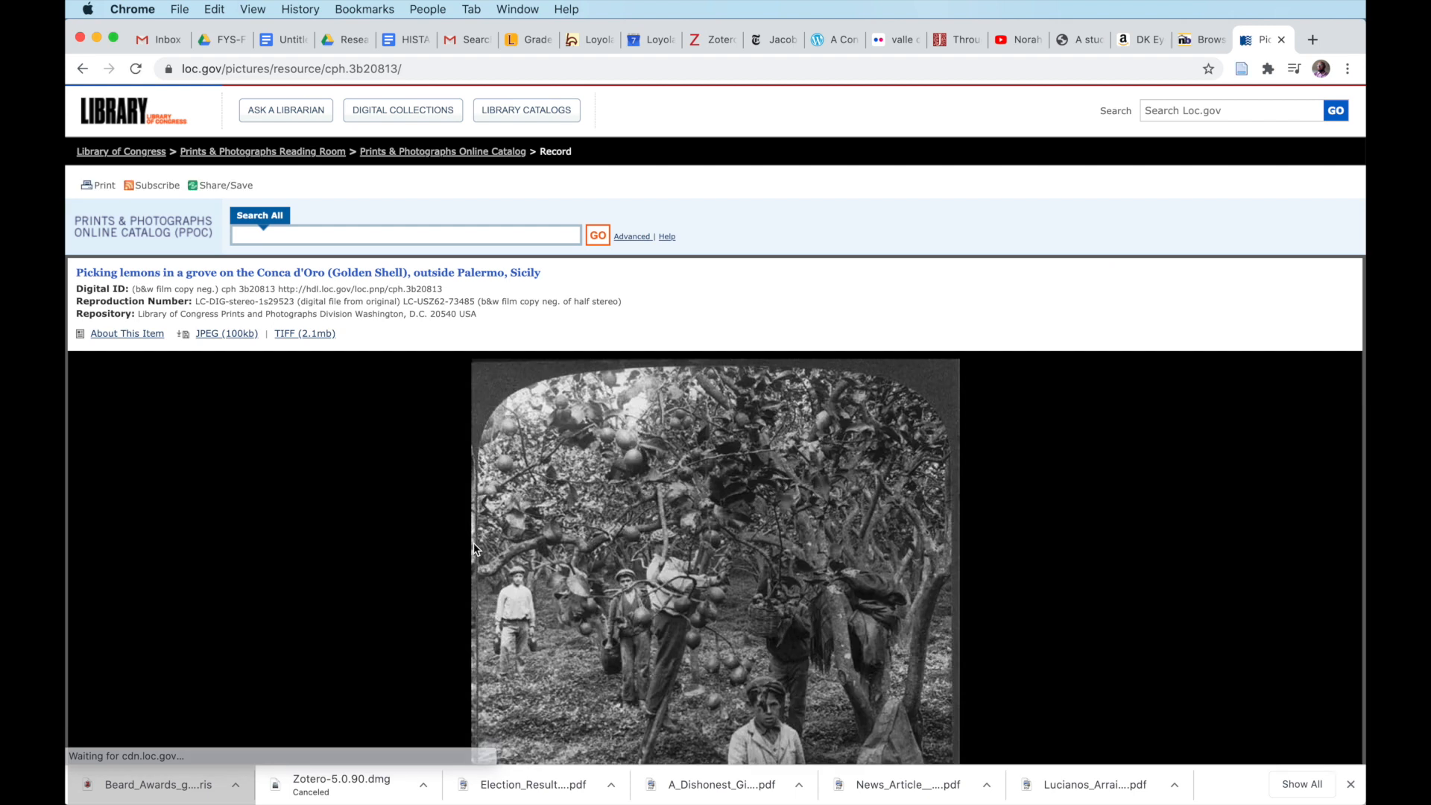
Examine the full enlarged lemon-picking photograph and return to its Library of Congress catalog record
scroll(563, 569, "down", 4)
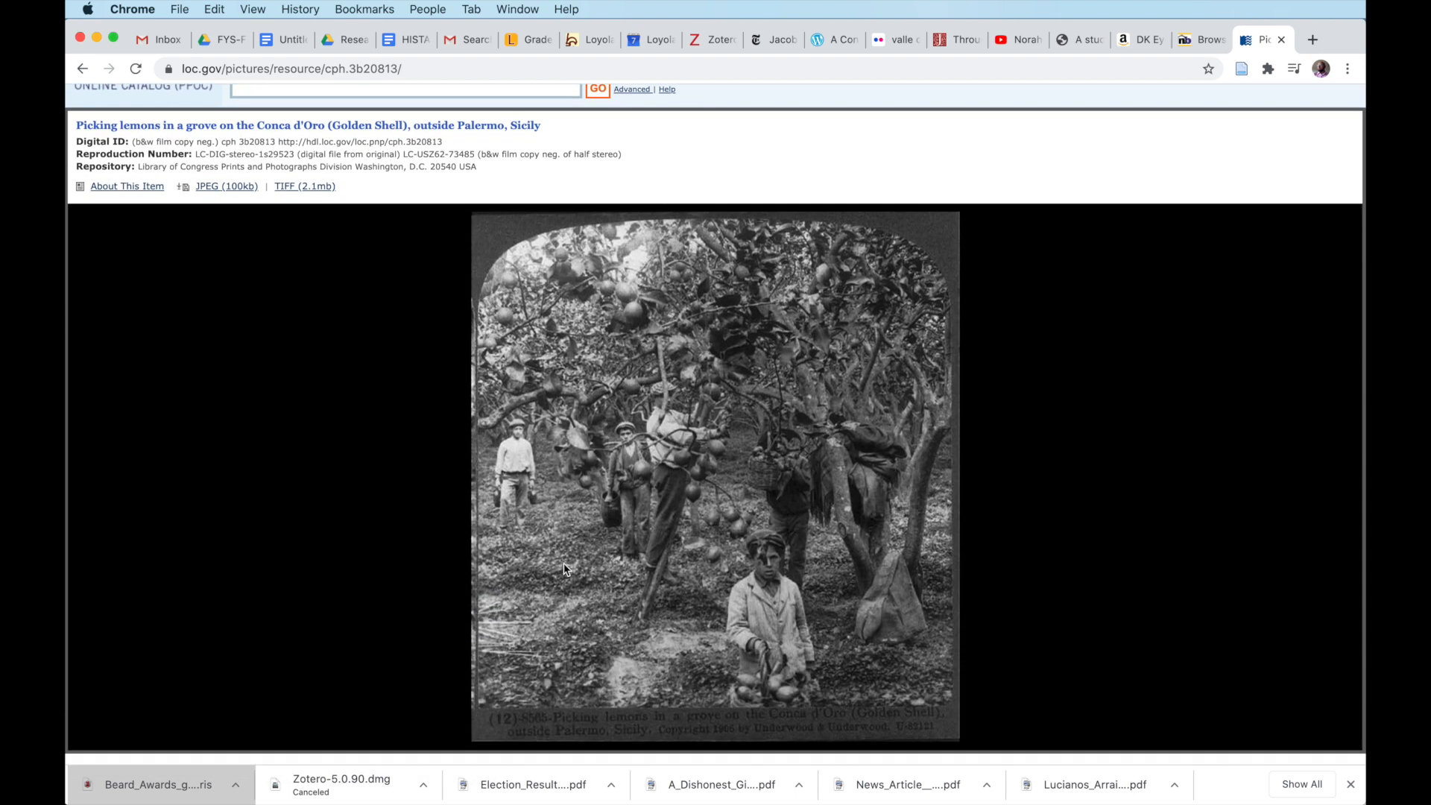
scroll(563, 569, "up", 1)
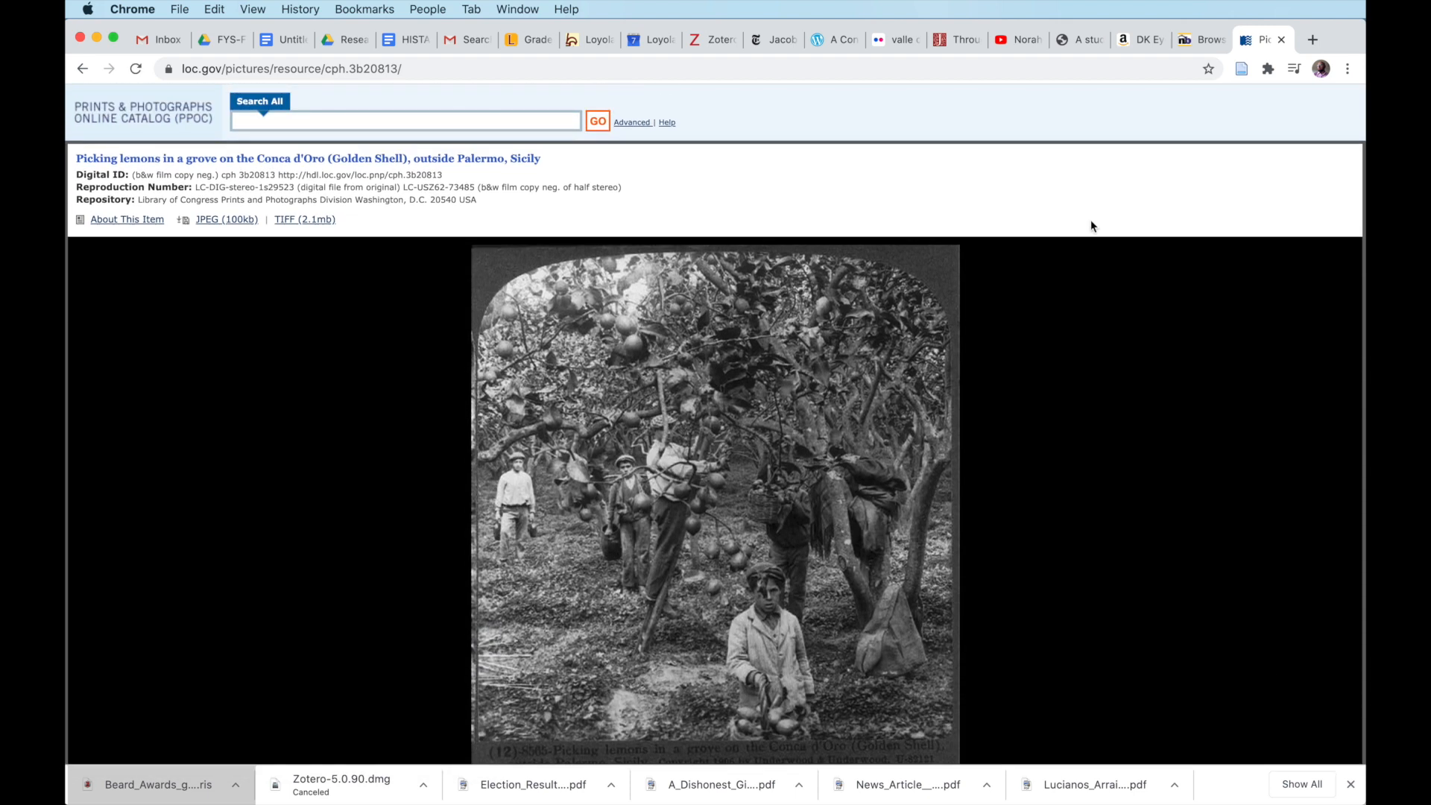
left_click(83, 69)
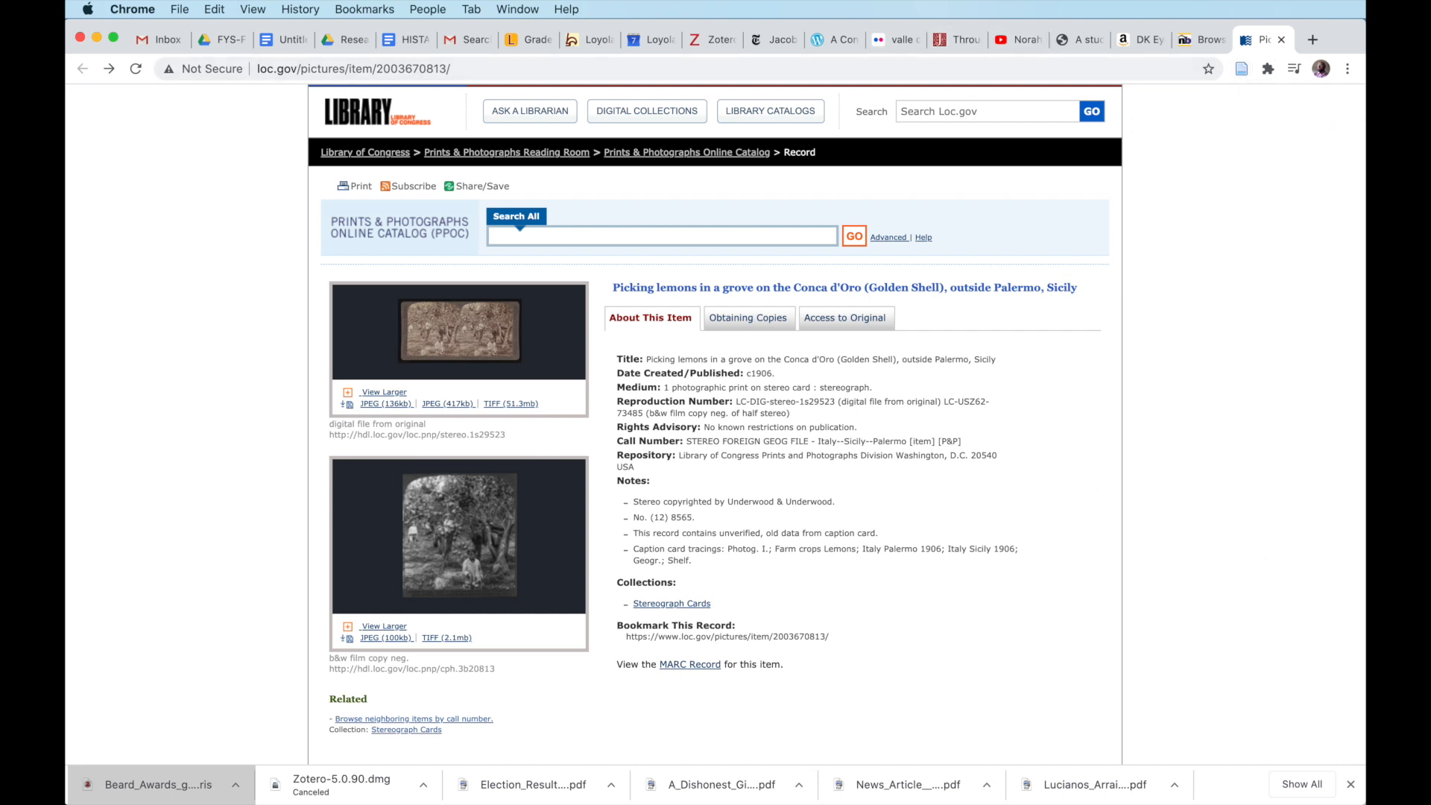
Switch back to Zotero and review the metadata of the "Picking lemons" artwork item
key("super+Tab")
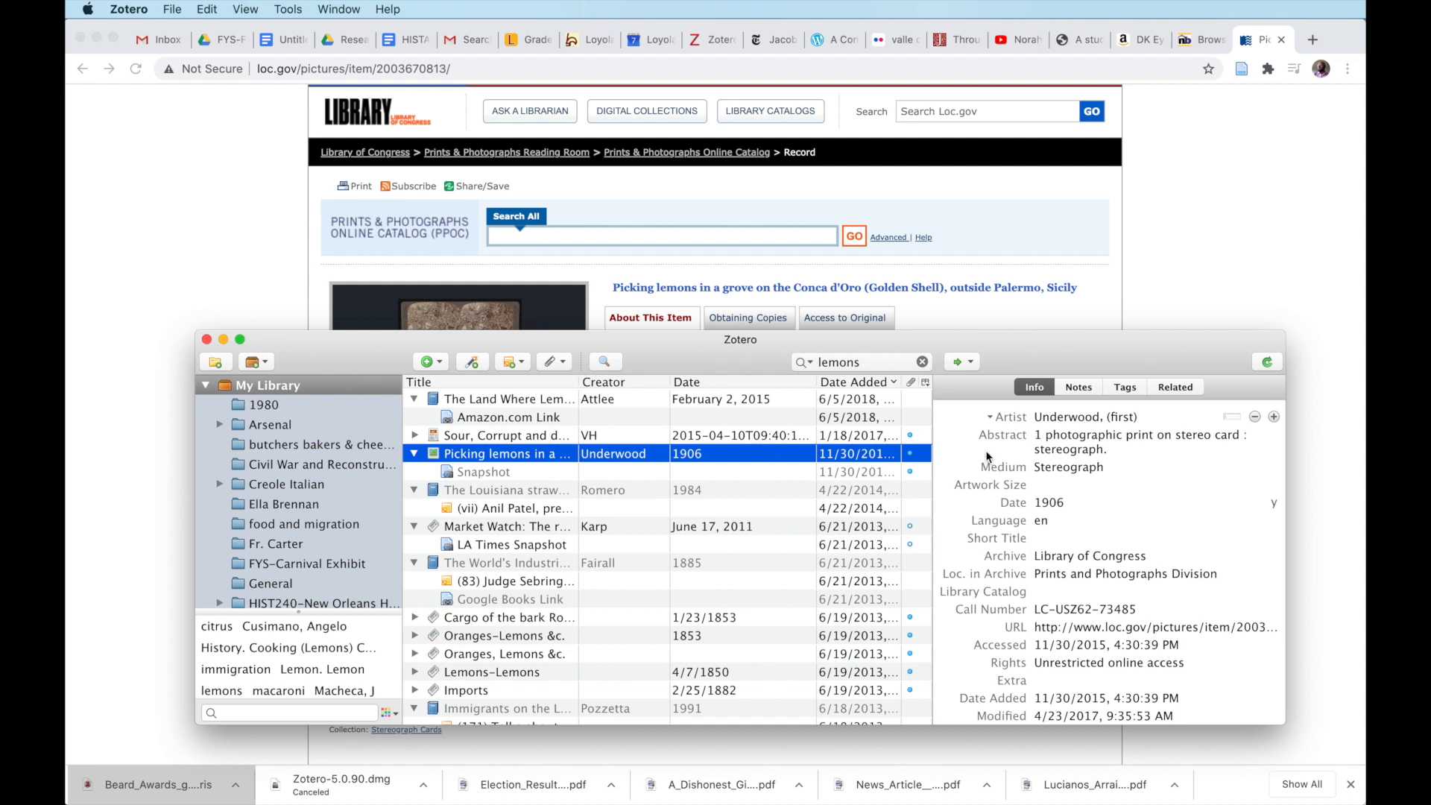
left_click(1077, 451)
scroll(1089, 468, "up", 3)
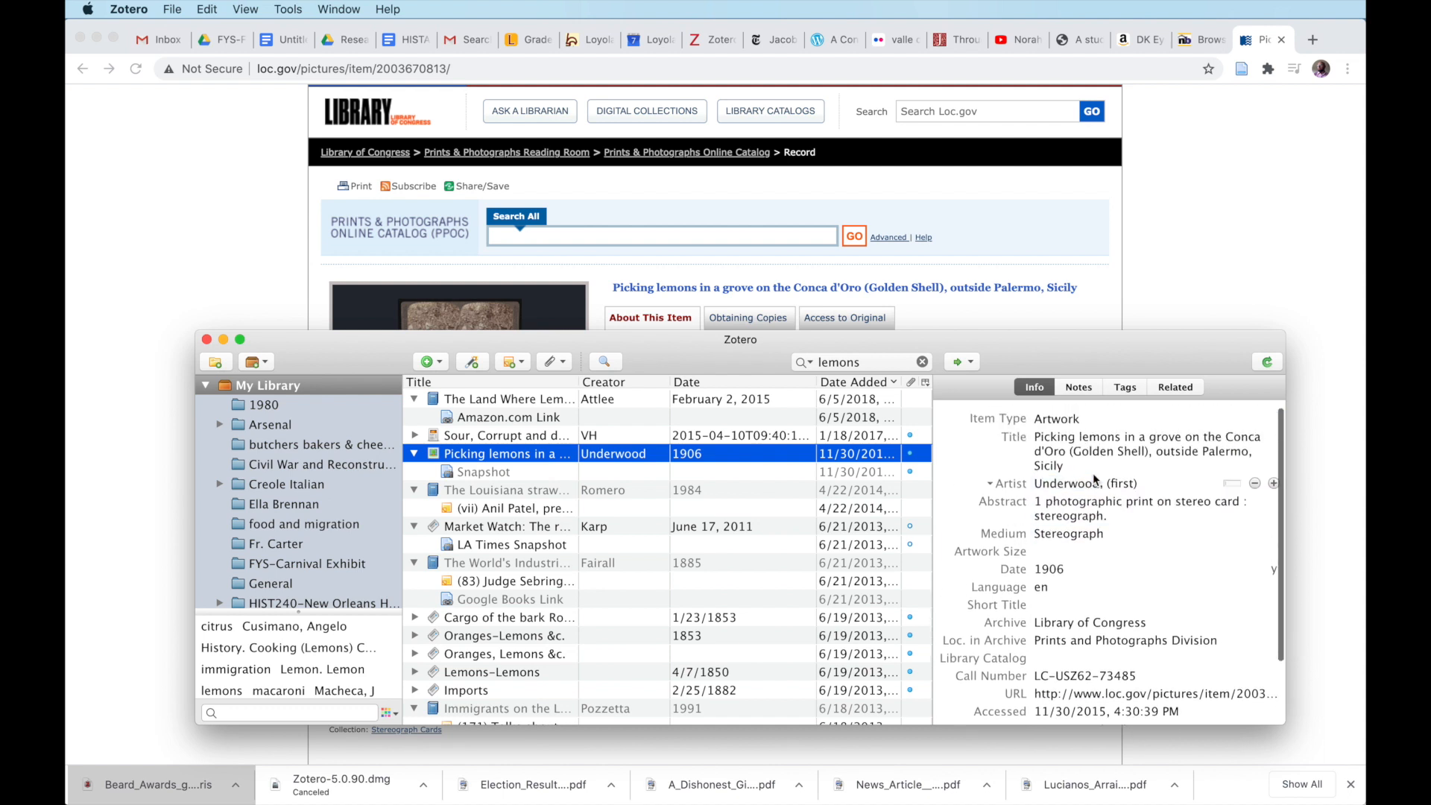
scroll(1095, 479, "down", 1)
scroll(1094, 482, "up", 1)
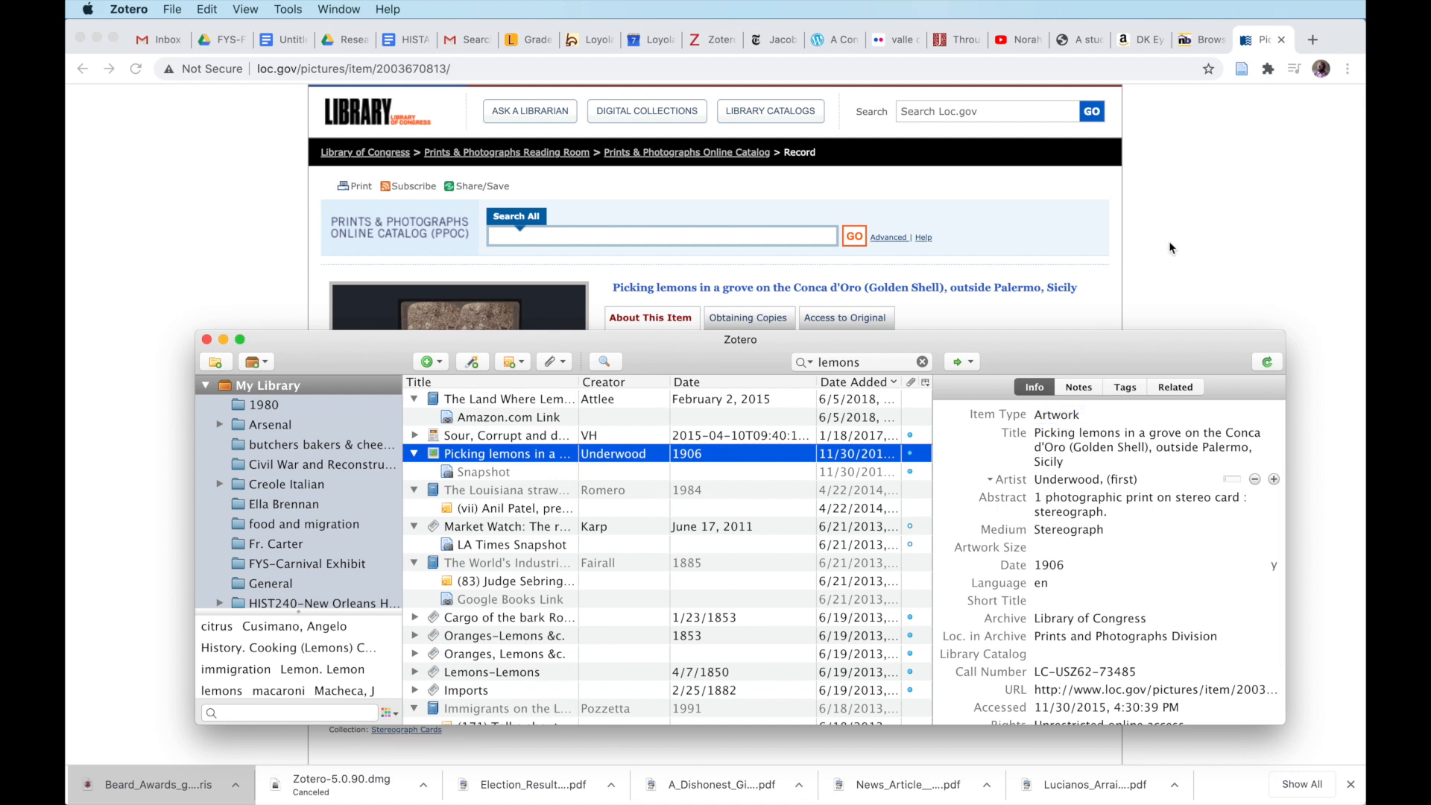
Collapse the "Picking lemons" entry and open the test collection to view its items
left_click(415, 454)
scroll(325, 525, "down", 5)
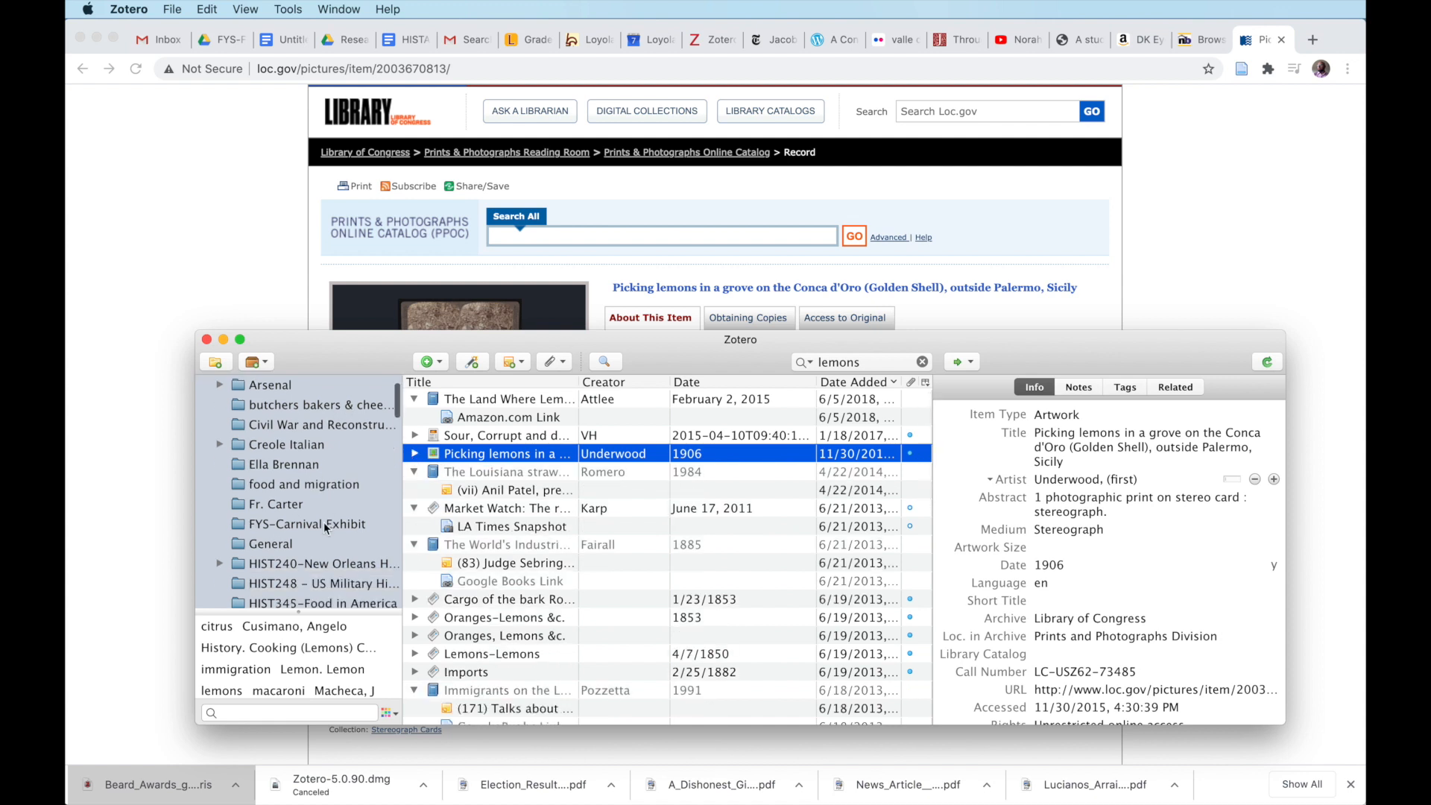
scroll(325, 527, "down", 5)
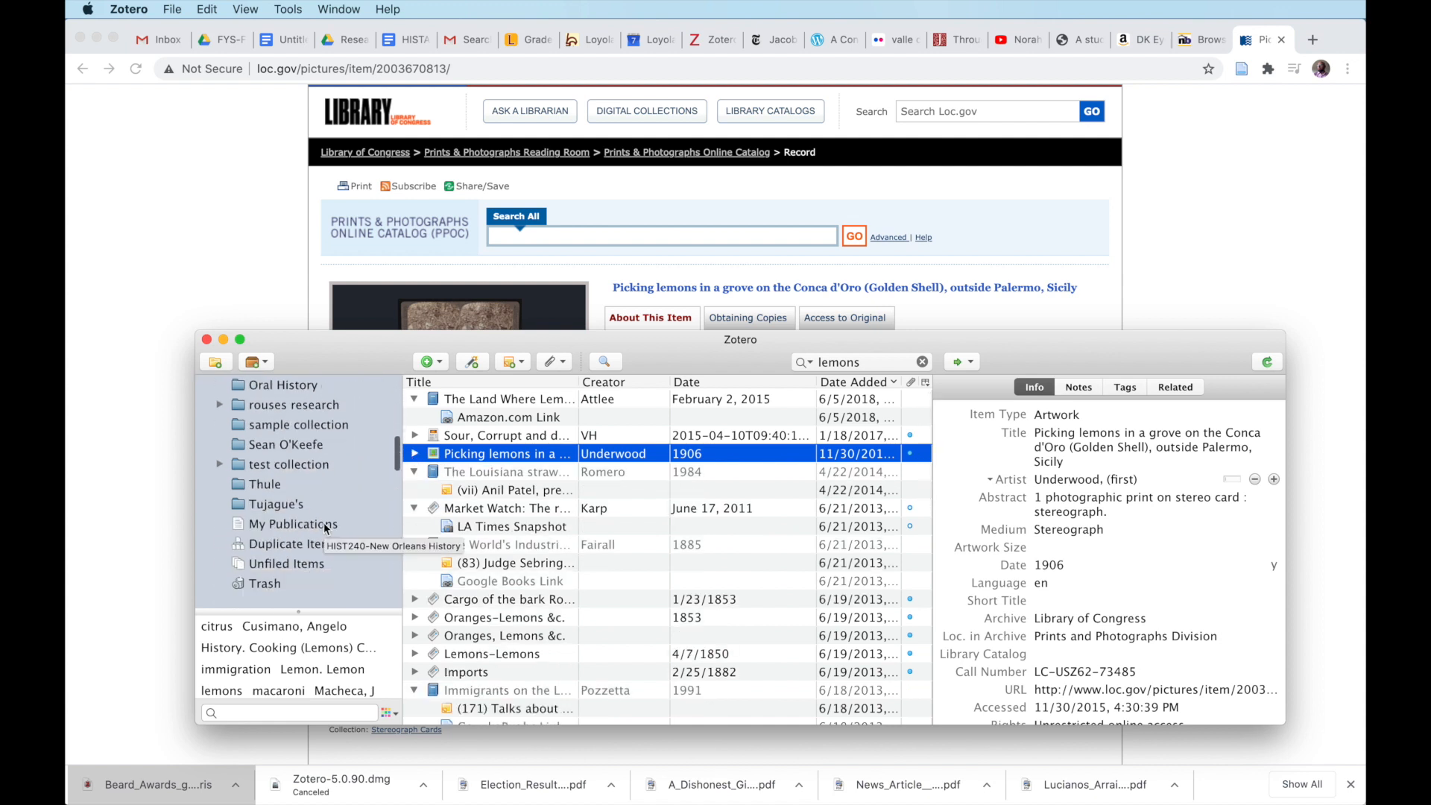
left_click(311, 463)
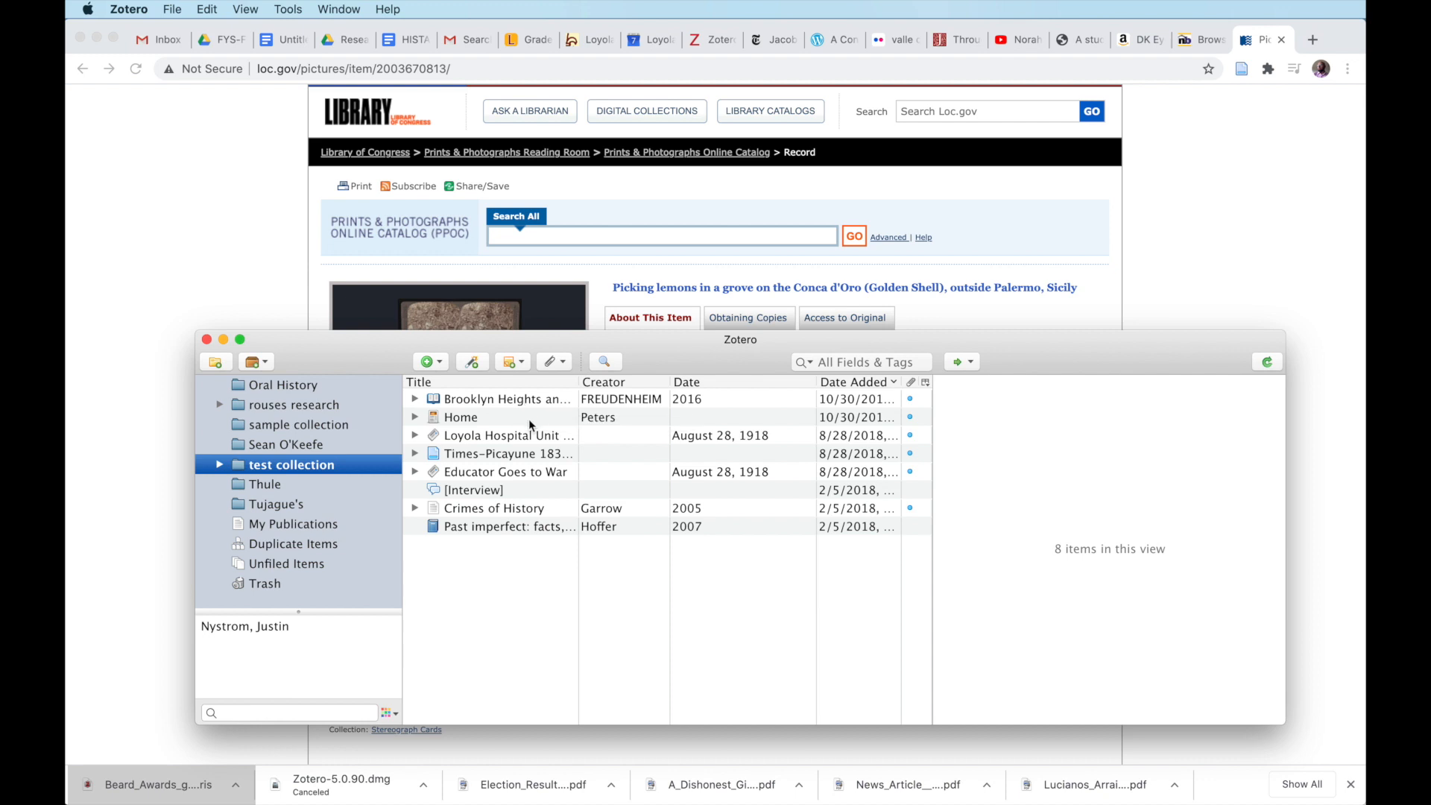
scroll(321, 527, "down", 1)
scroll(321, 527, "up", 2)
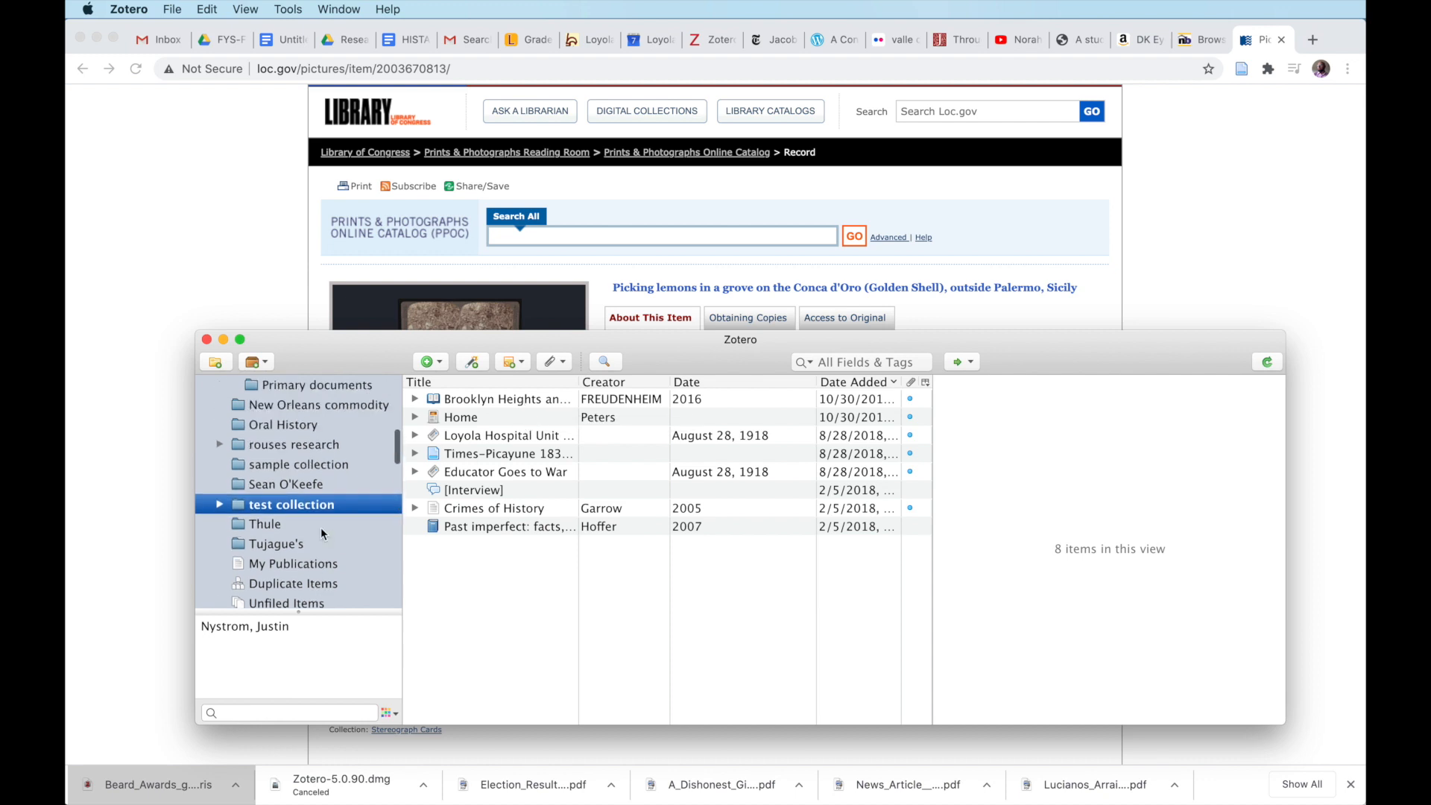
Open the sample collection and select its first eight items, leaving out the saved Zotero web page
left_click(311, 464)
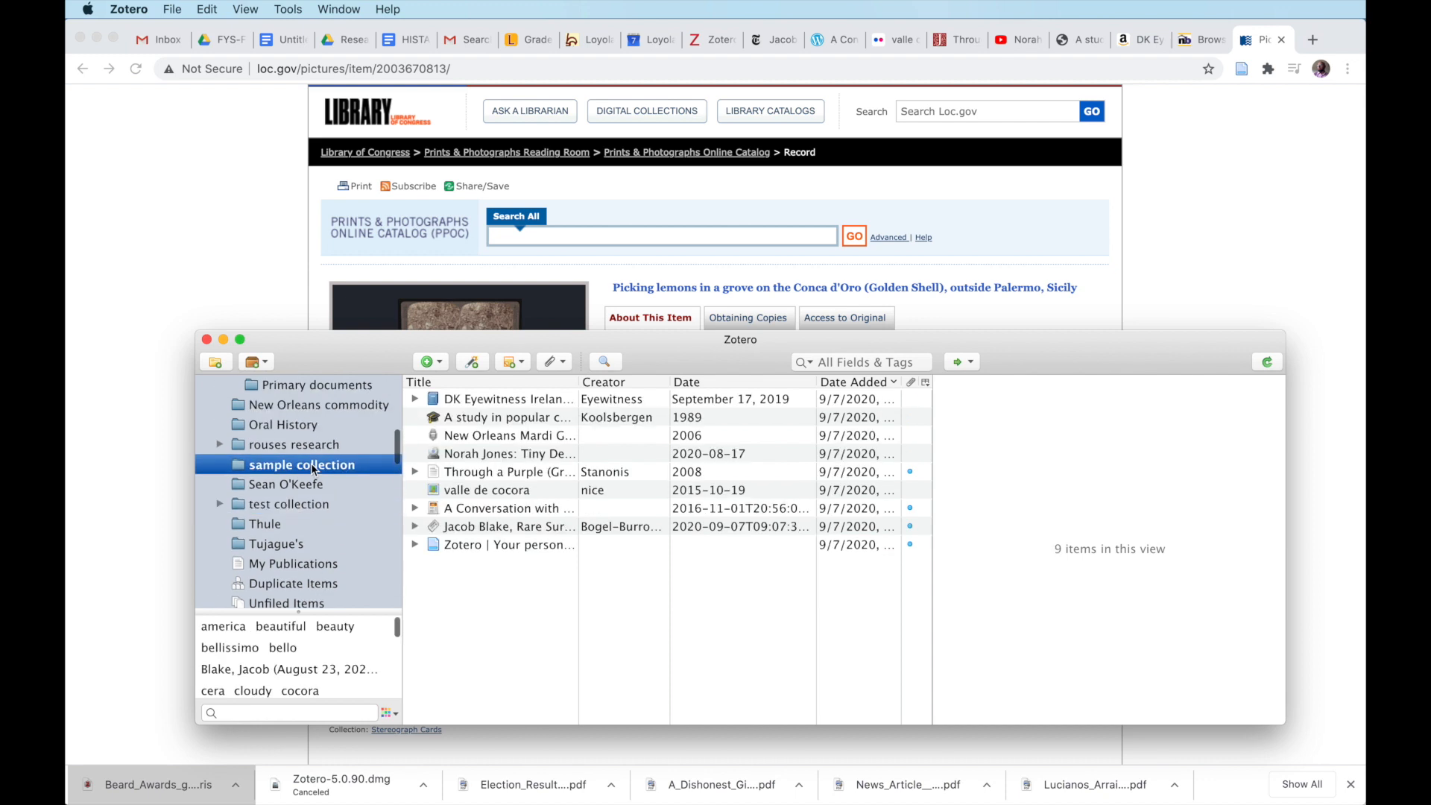
left_click(519, 403)
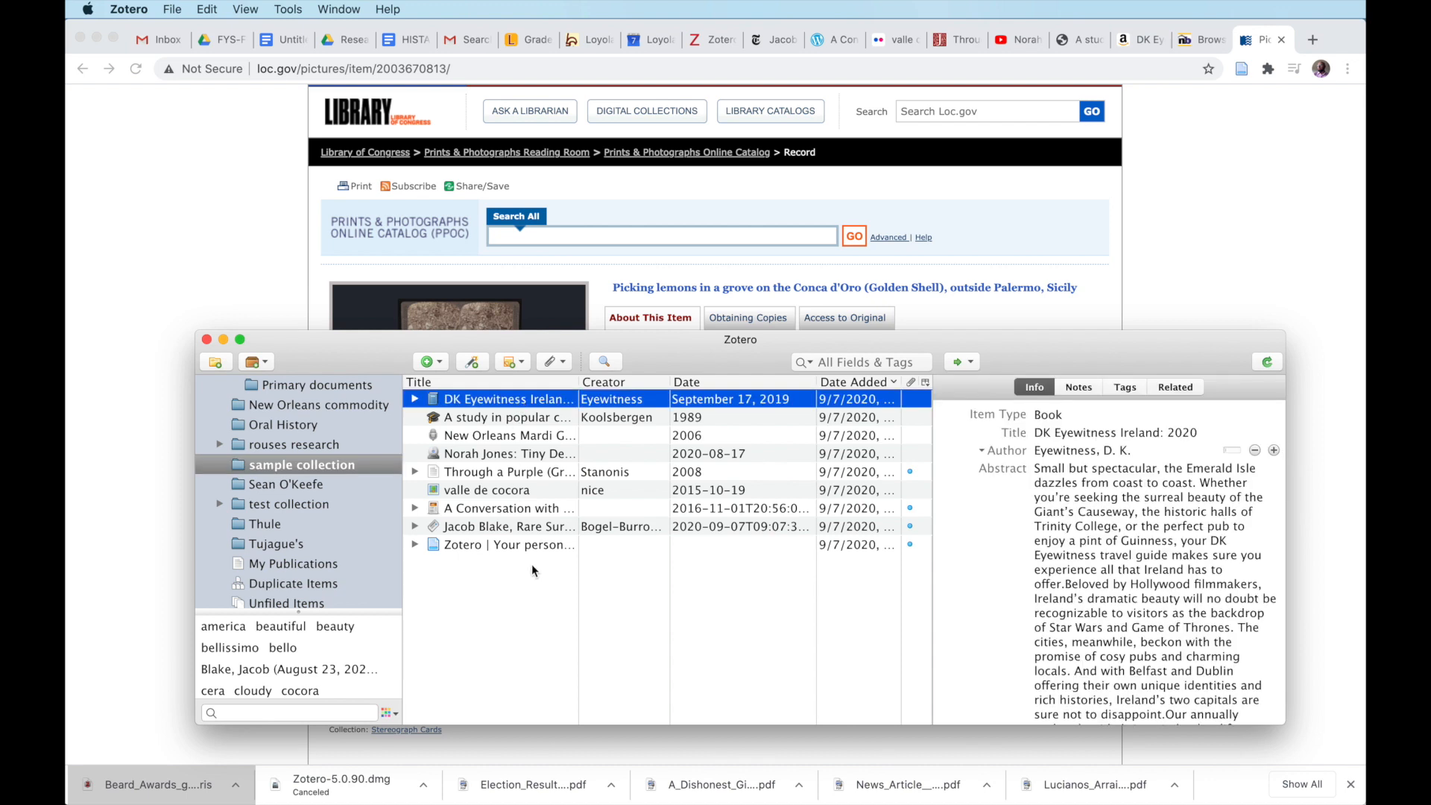
left_click(532, 526, "shift")
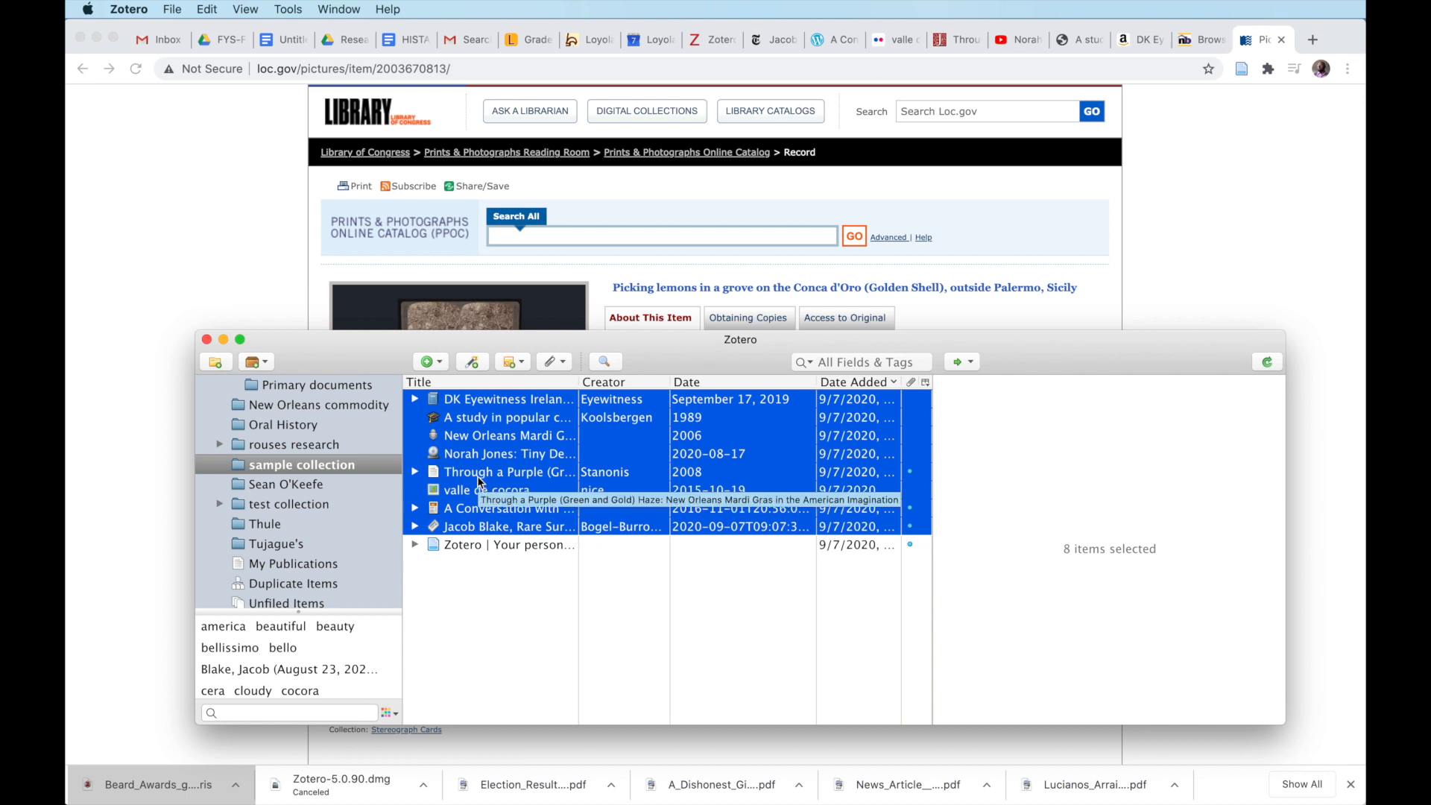
right_click(509, 437)
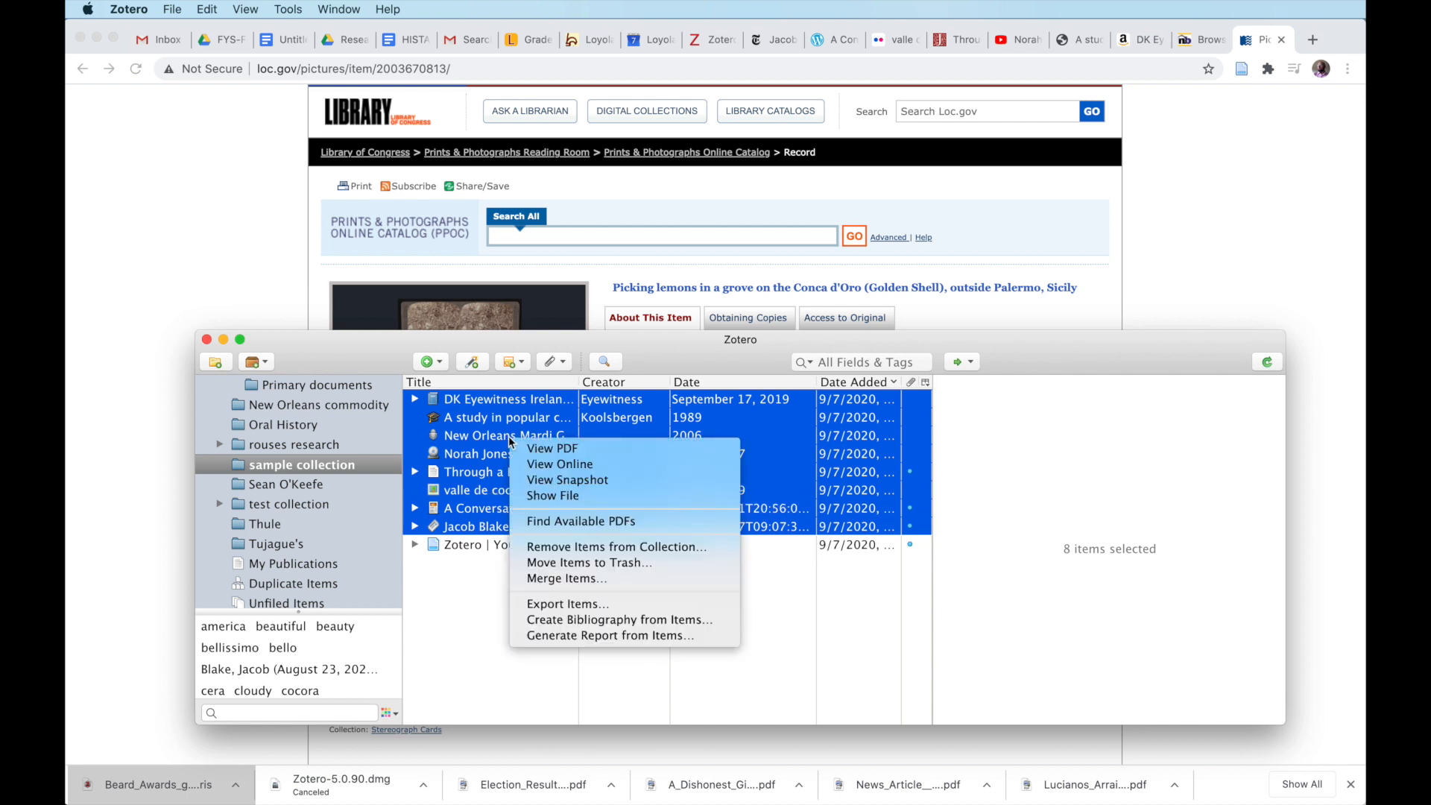
left_click(579, 620)
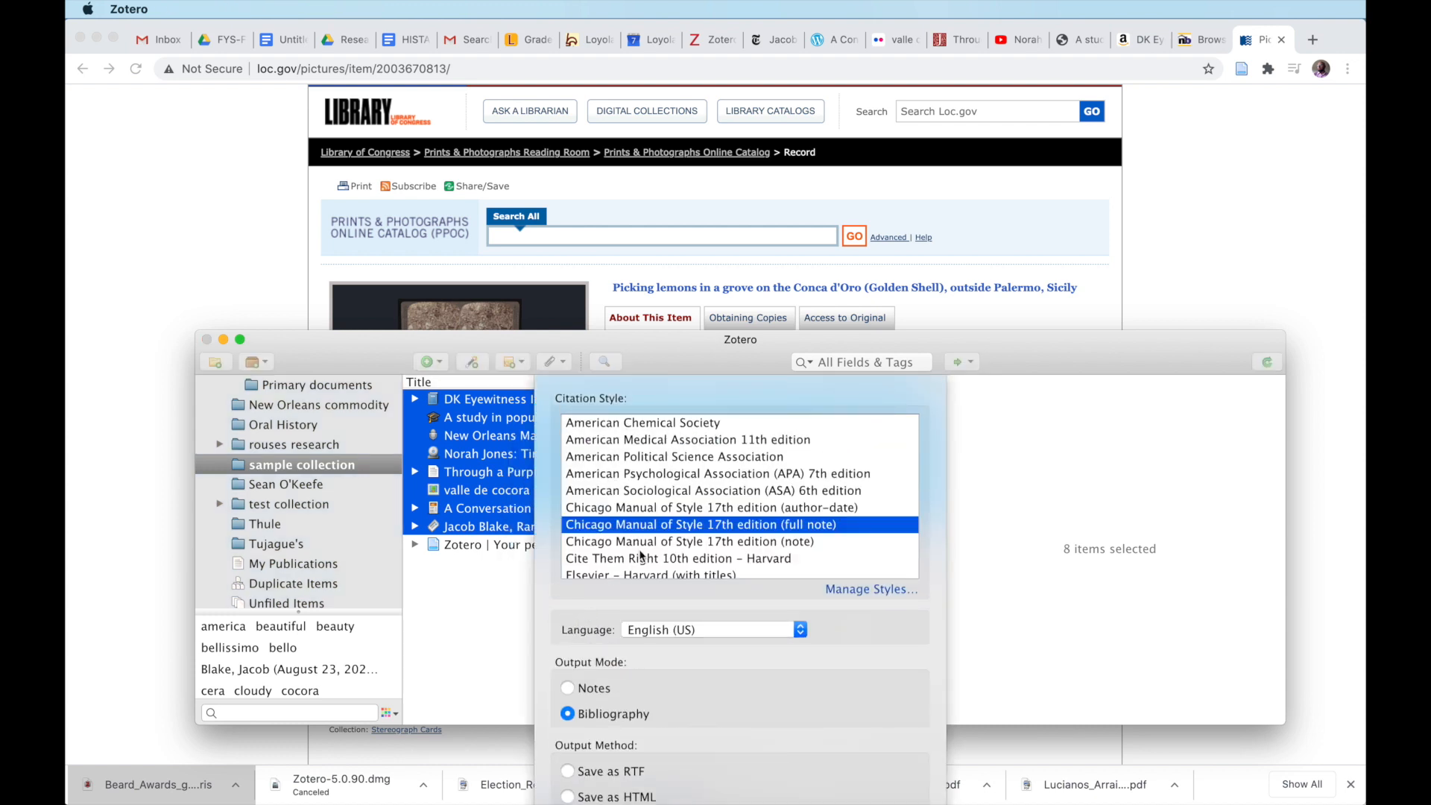
scroll(637, 482, "down", 3)
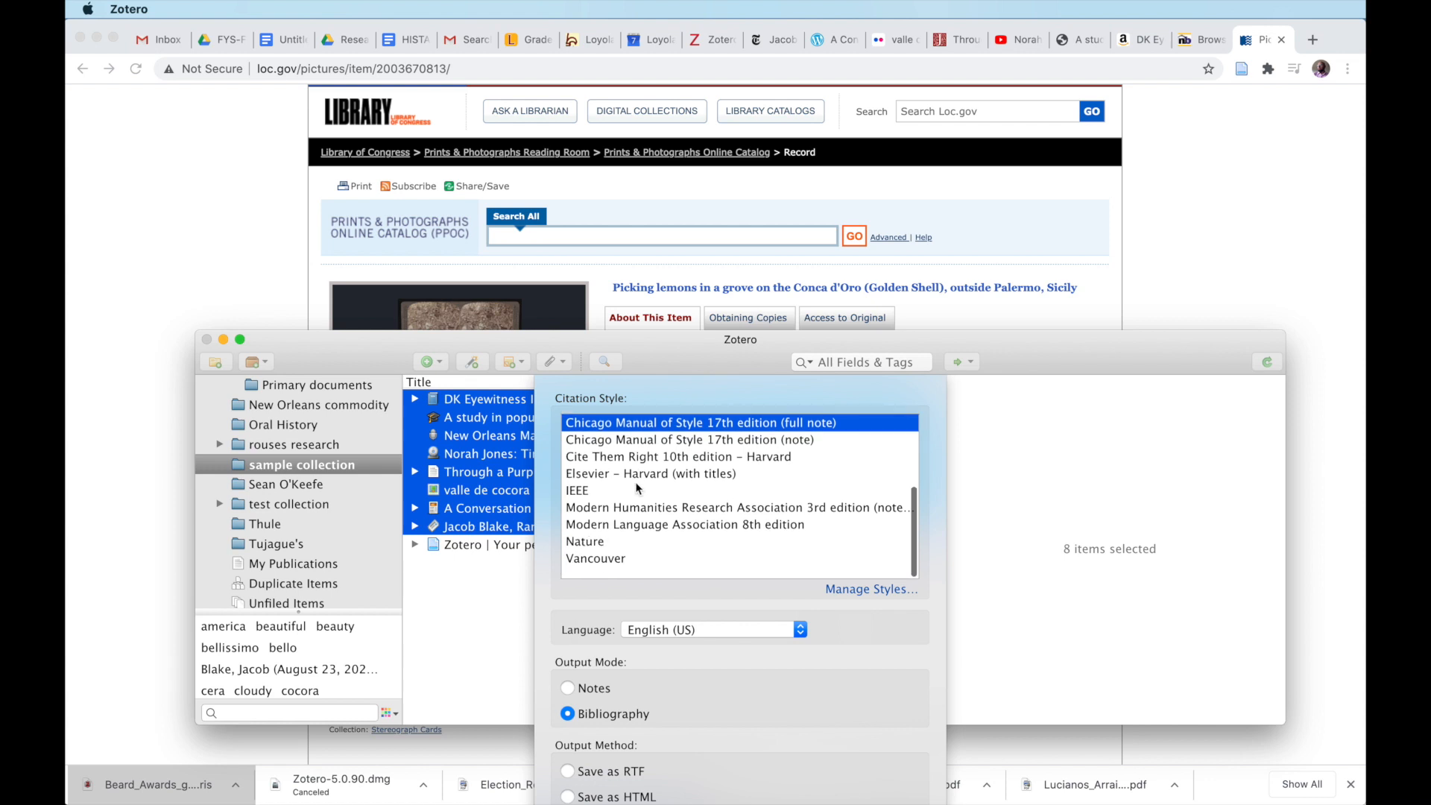
scroll(637, 492, "up", 3)
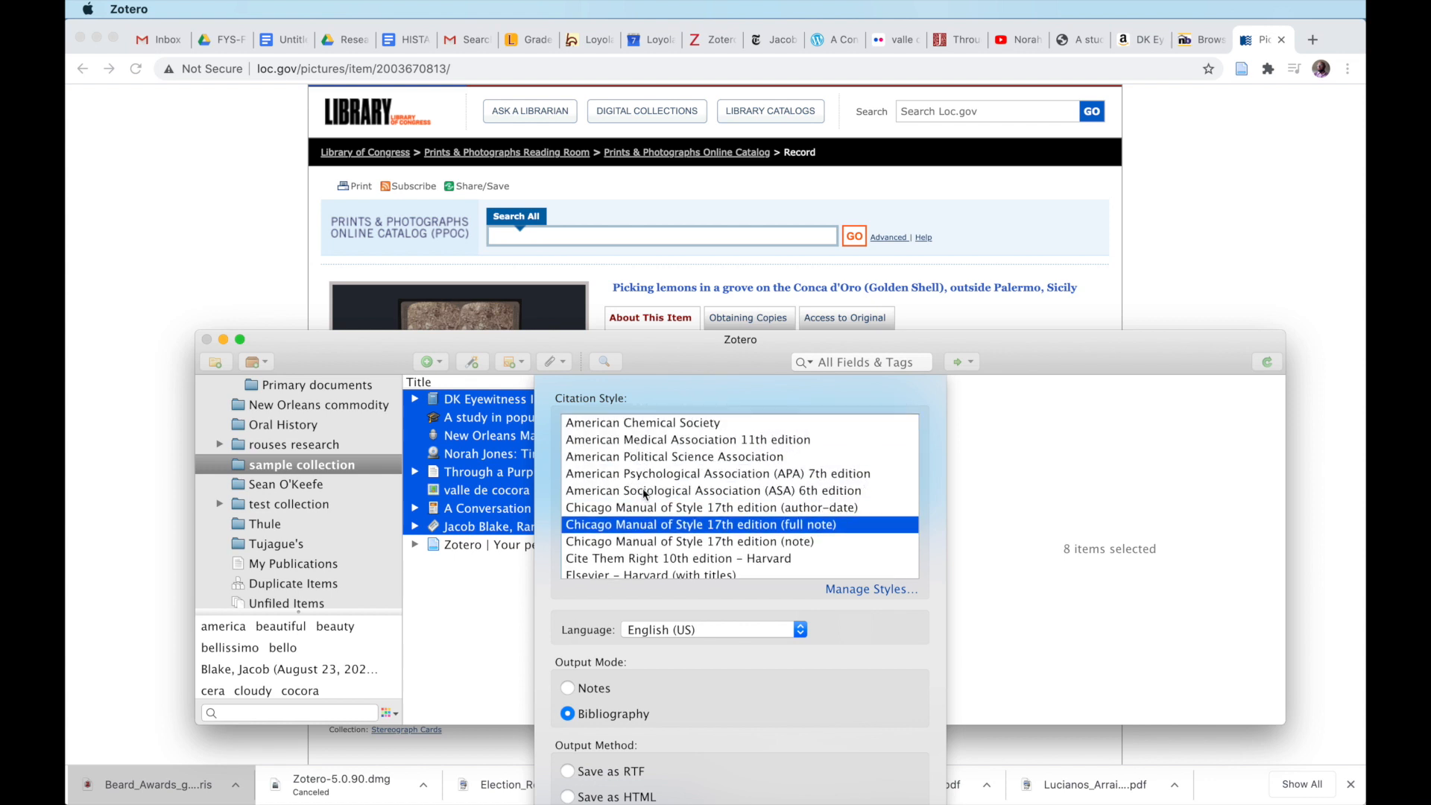
scroll(645, 494, "down", 1)
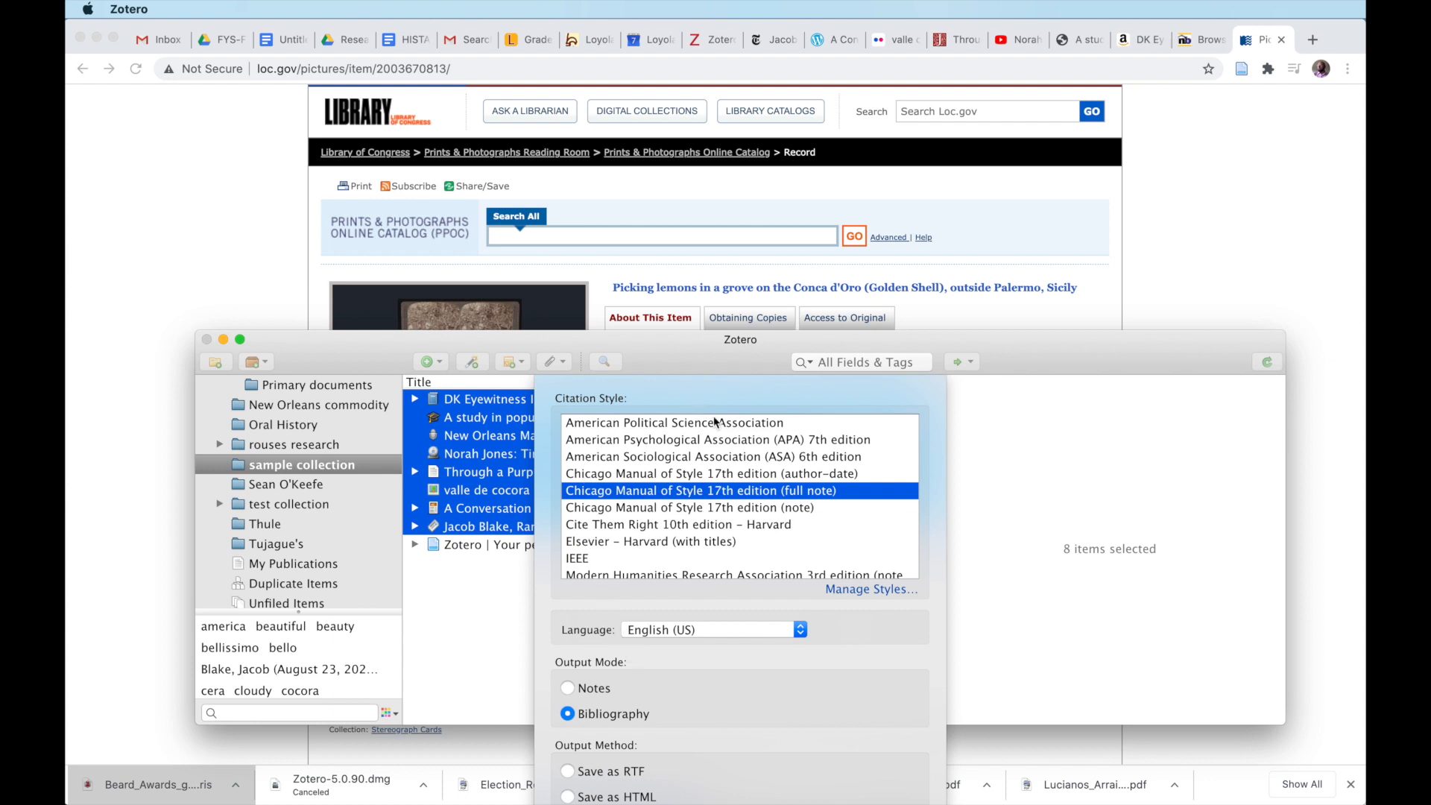
key("Return")
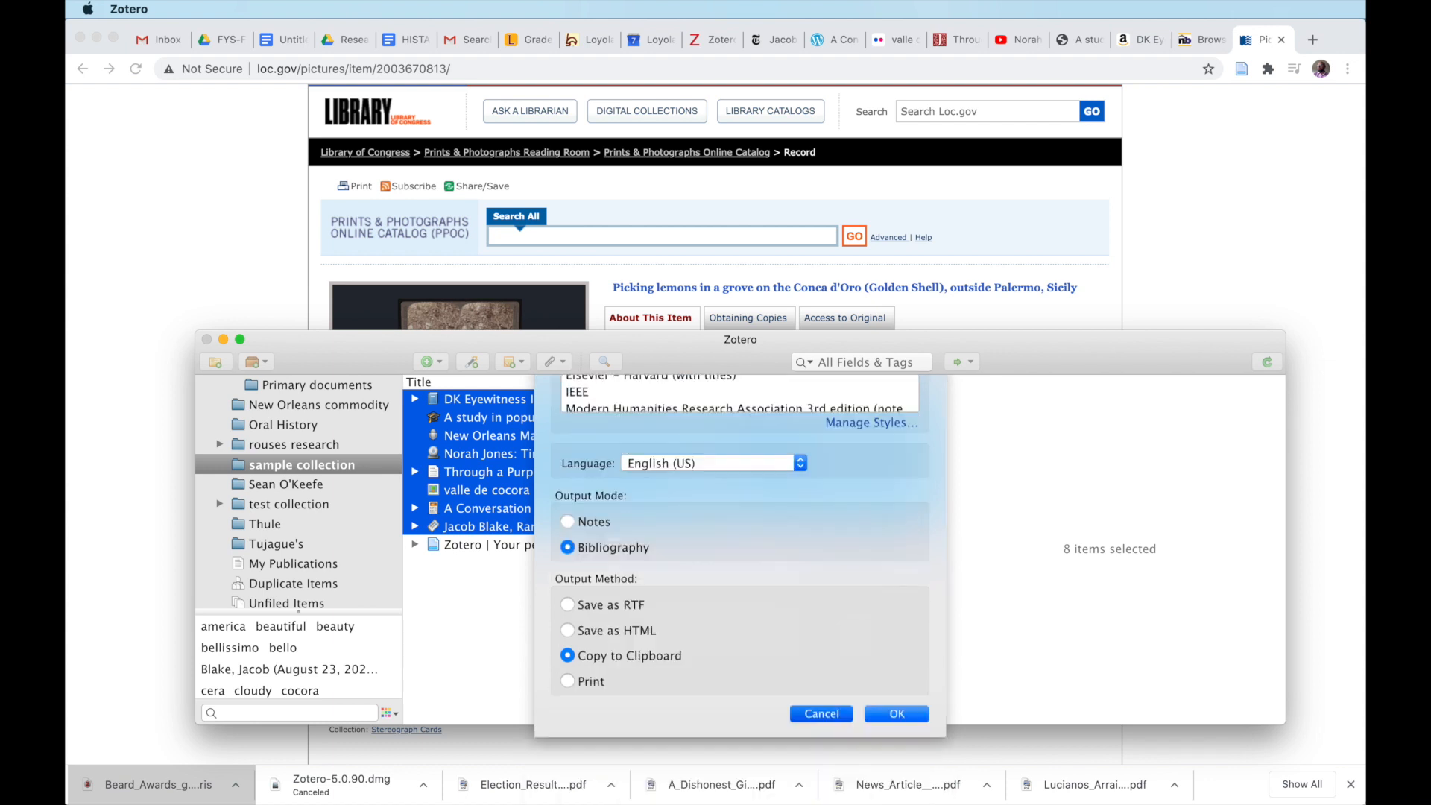
Move the Zotero window higher and copy a bibliography of the selected items to the clipboard in Chicago Manual of Style 17th edition (full note)
left_click_drag(664, 362, 669, 197)
right_click(567, 265)
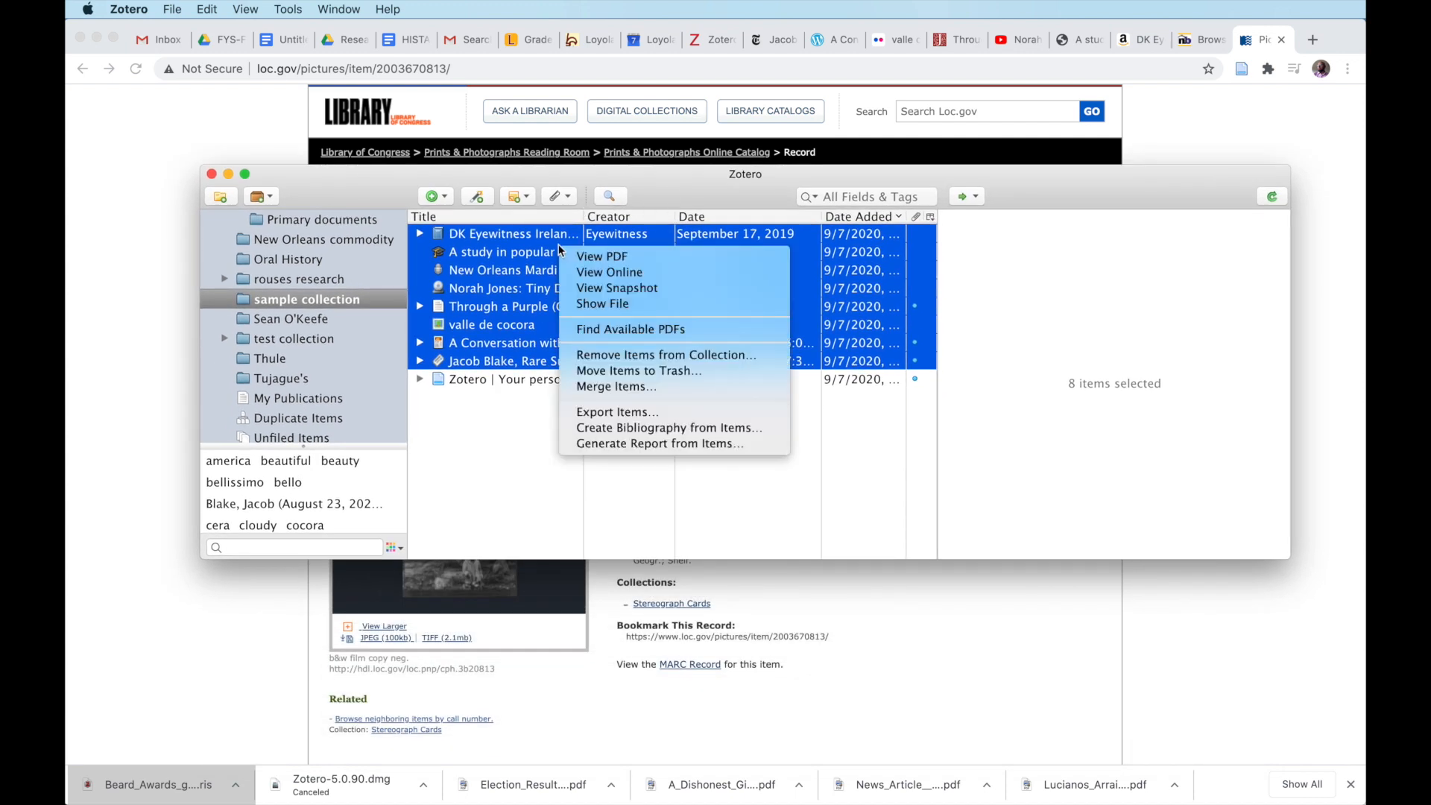
left_click(642, 429)
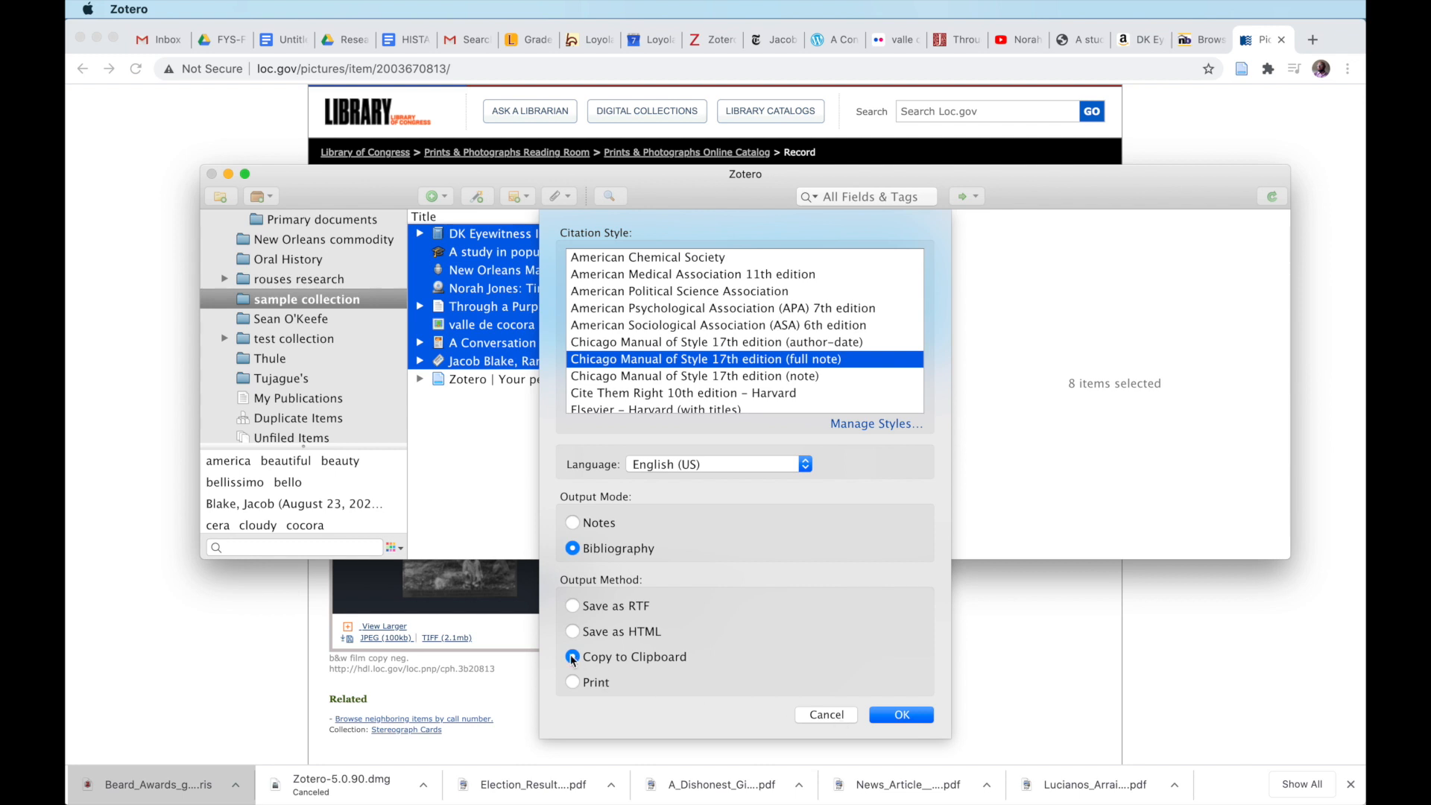
left_click(902, 714)
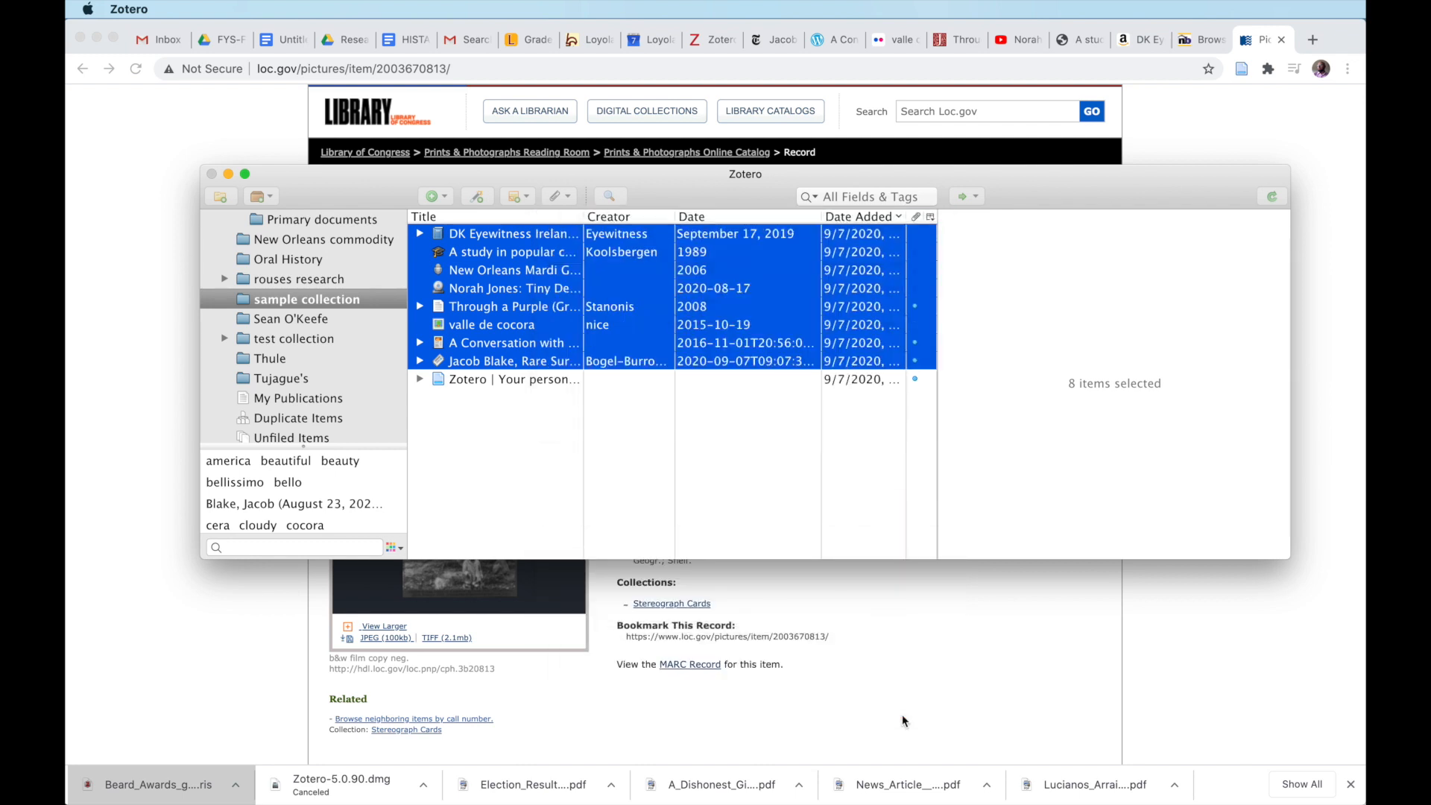
Switch to the untitled Google Docs document, clear its existing content and paste the copied bibliography
left_click(233, 121)
left_click(288, 39)
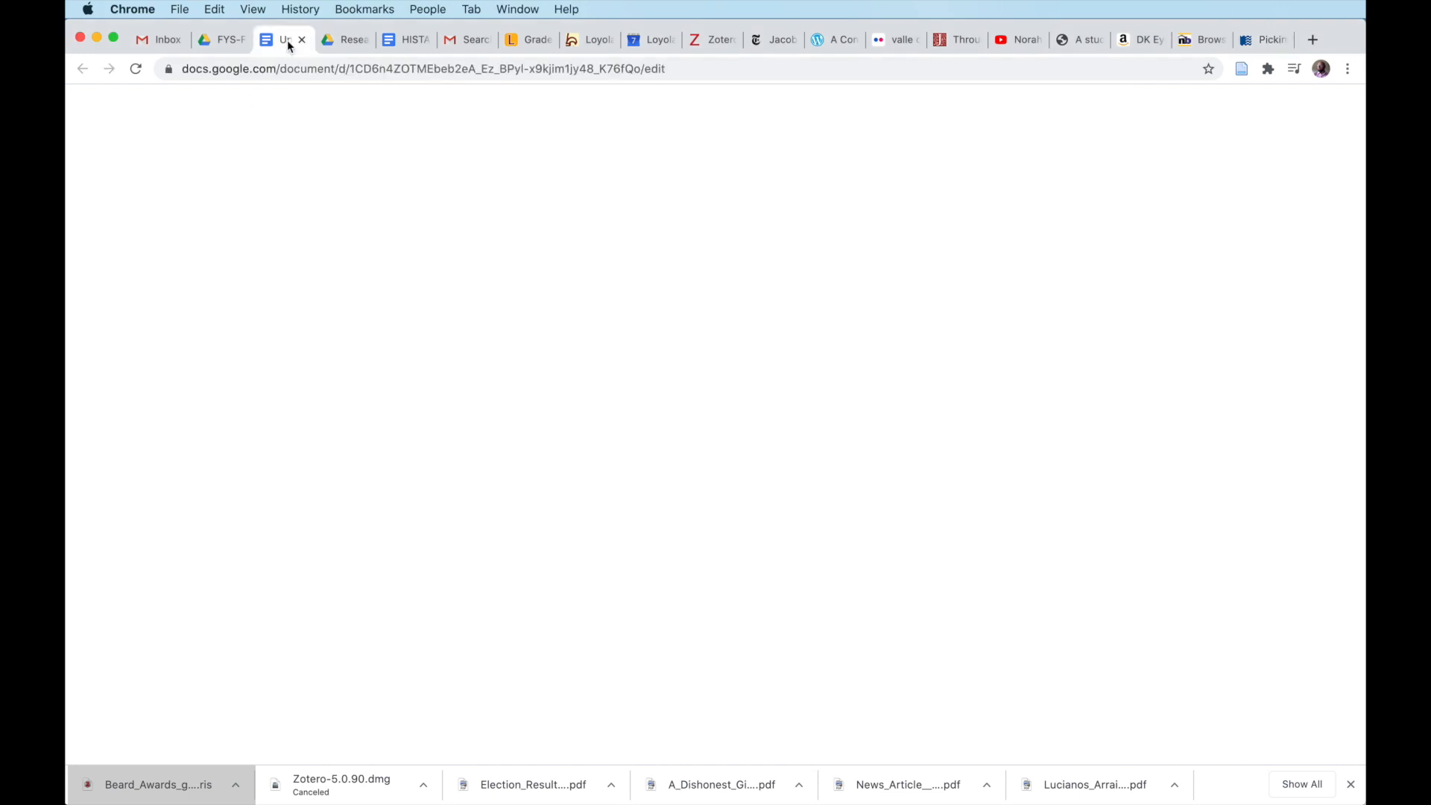
left_click_drag(544, 413, 396, 205)
key("BackSpace")
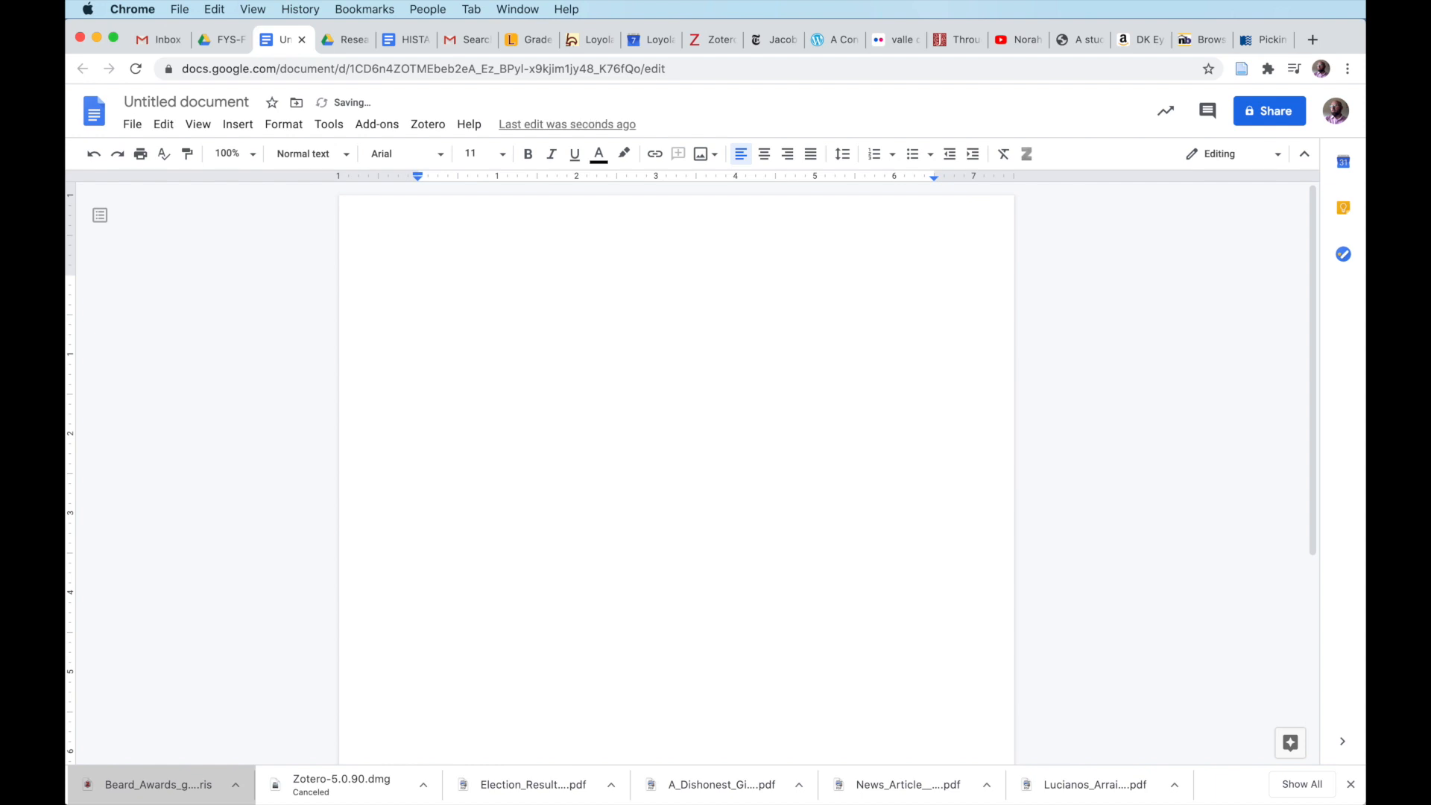
key("super+v")
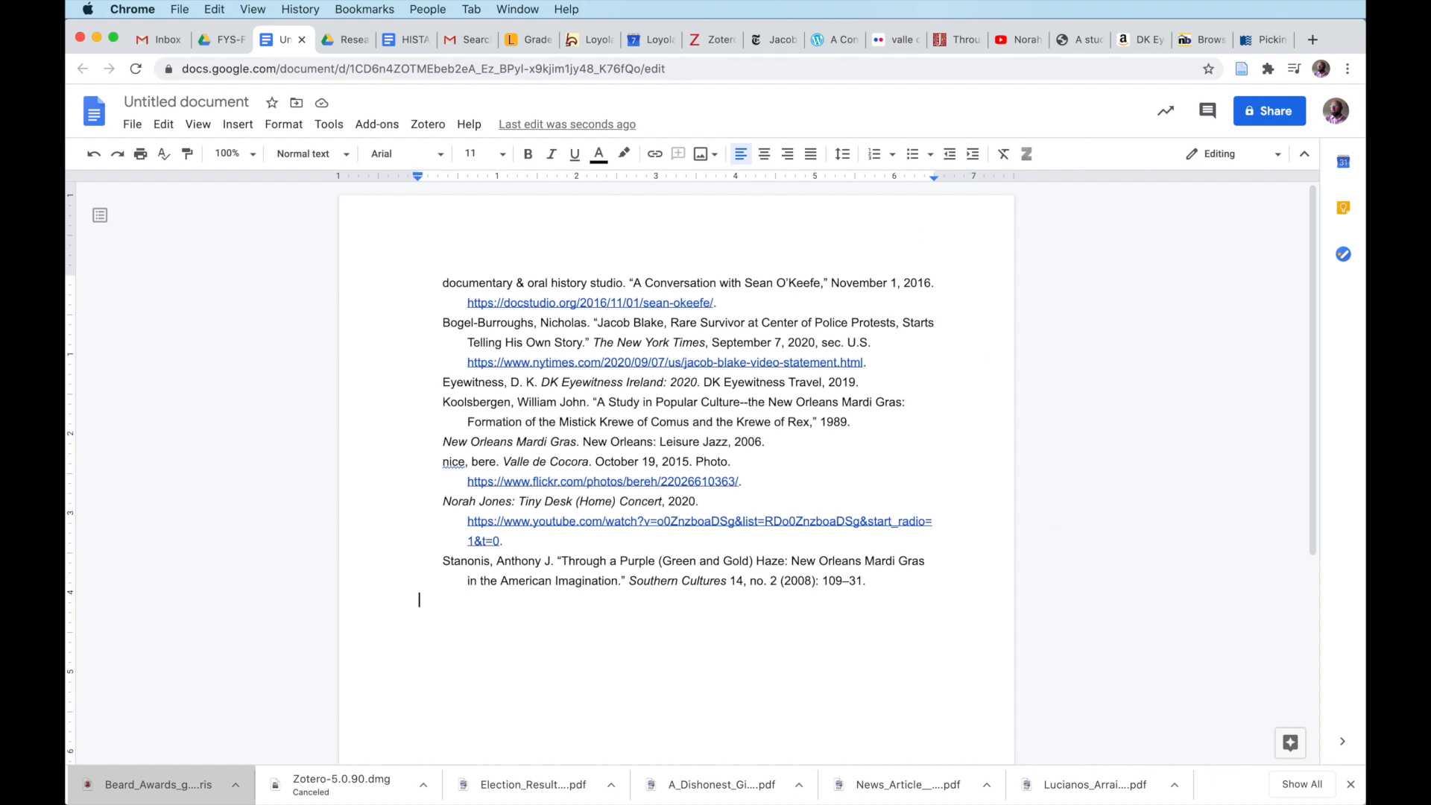
Return to Zotero and check the details and notes of the "valle de cocora" and "Norah Jones: Tiny Desk (Home) Concert" items
key("super+Tab")
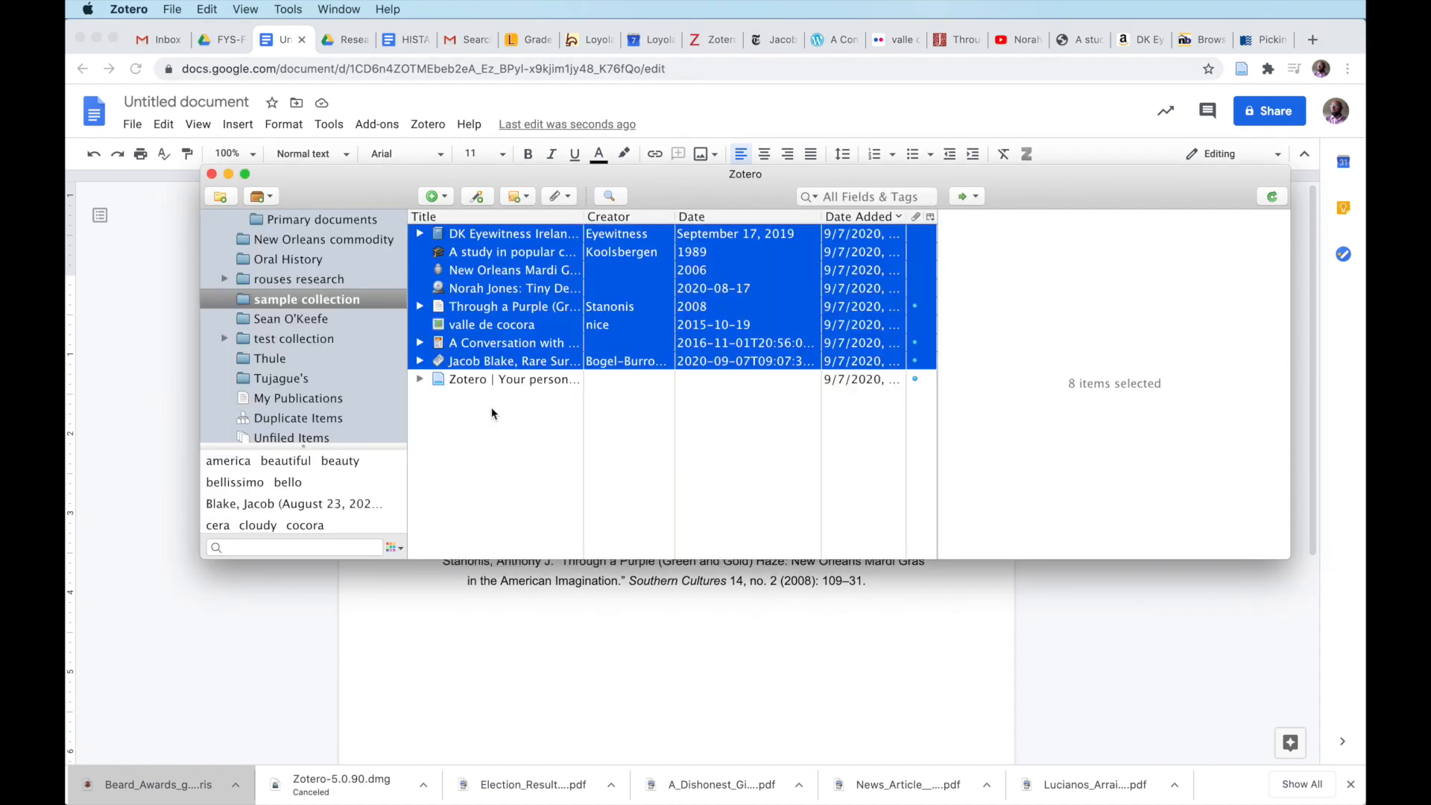
left_click(510, 328)
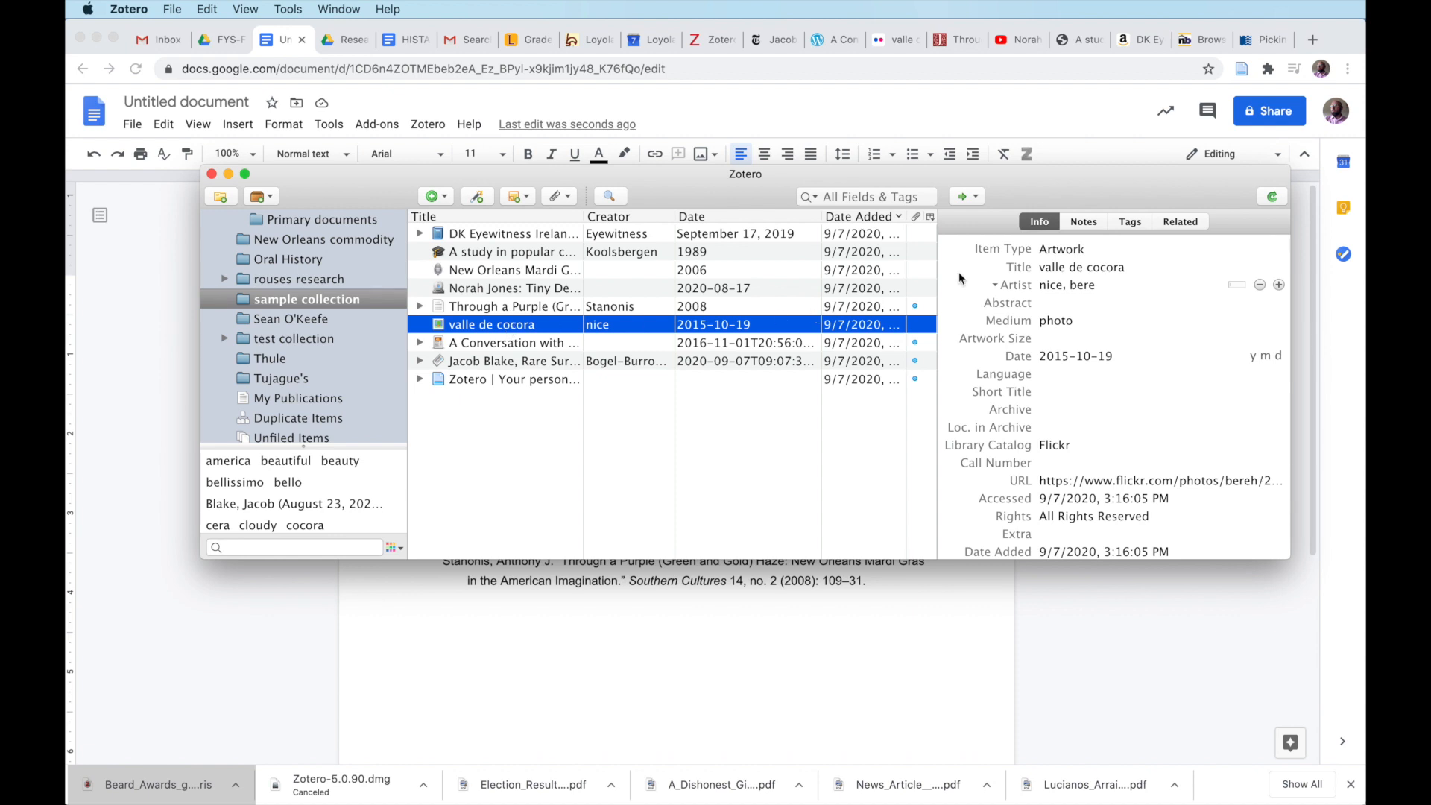
left_click(1082, 225)
left_click(552, 289)
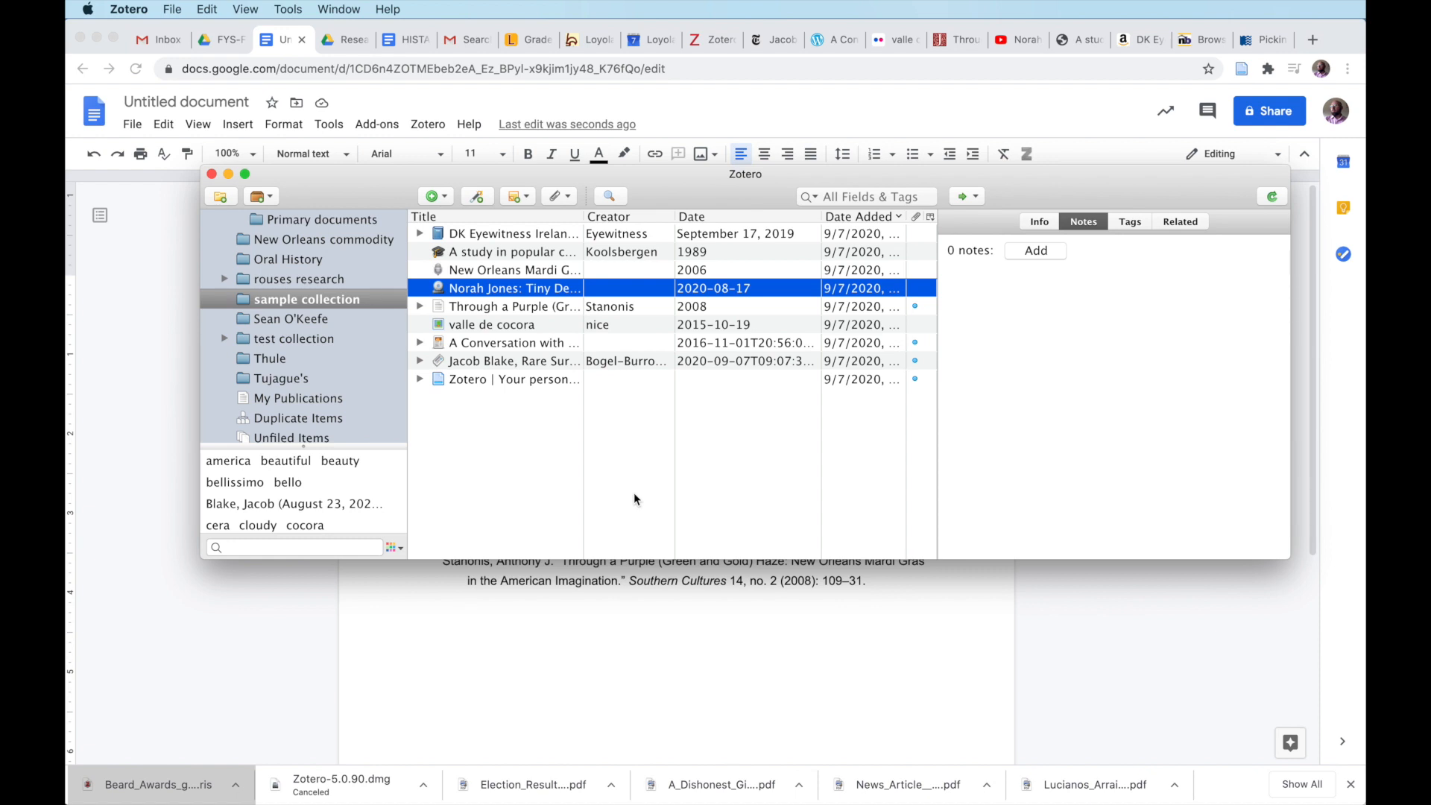
left_click(1038, 223)
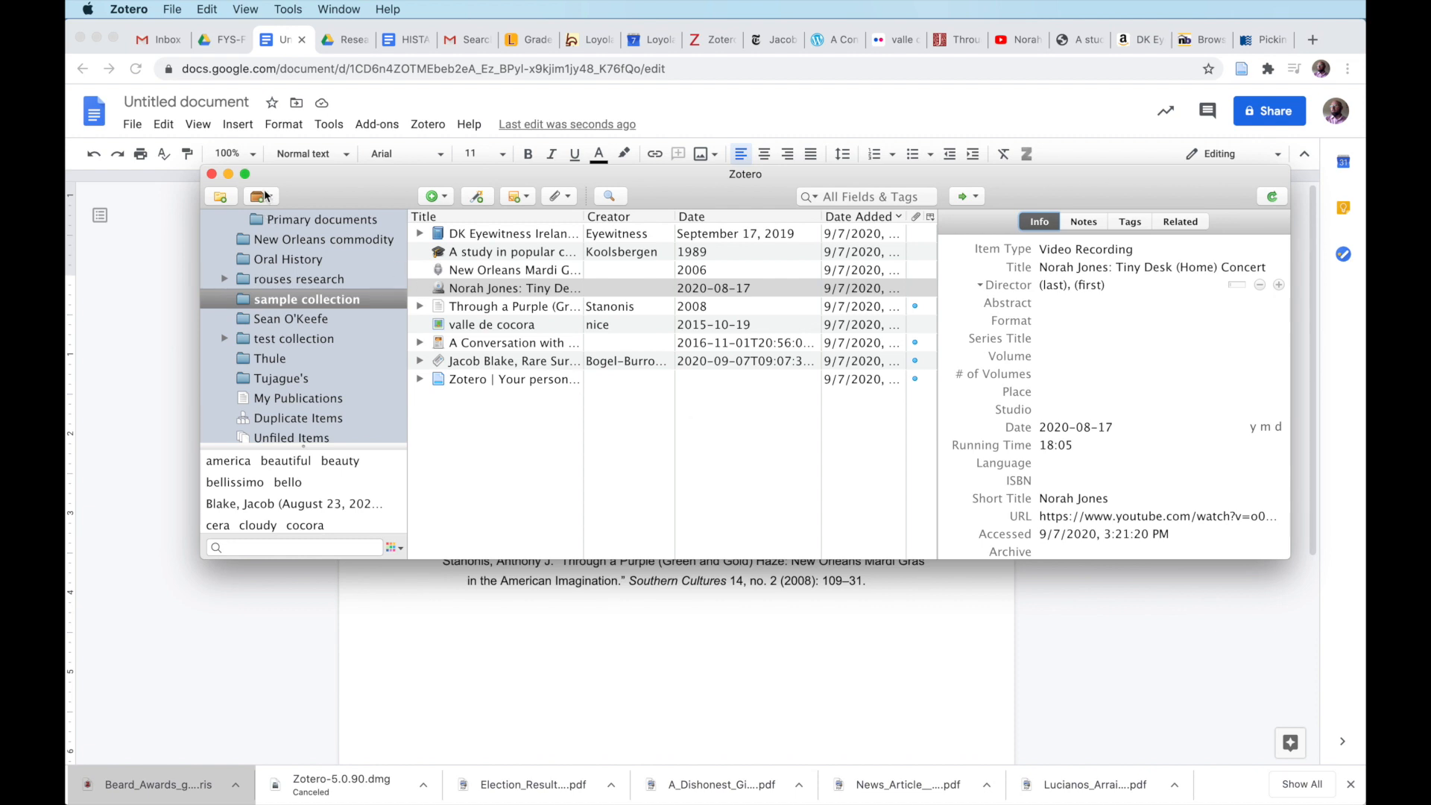
Browse the personal collections and group libraries, reselecting the sample collection before returning to the Google Docs bibliography
scroll(281, 317, "up", 10)
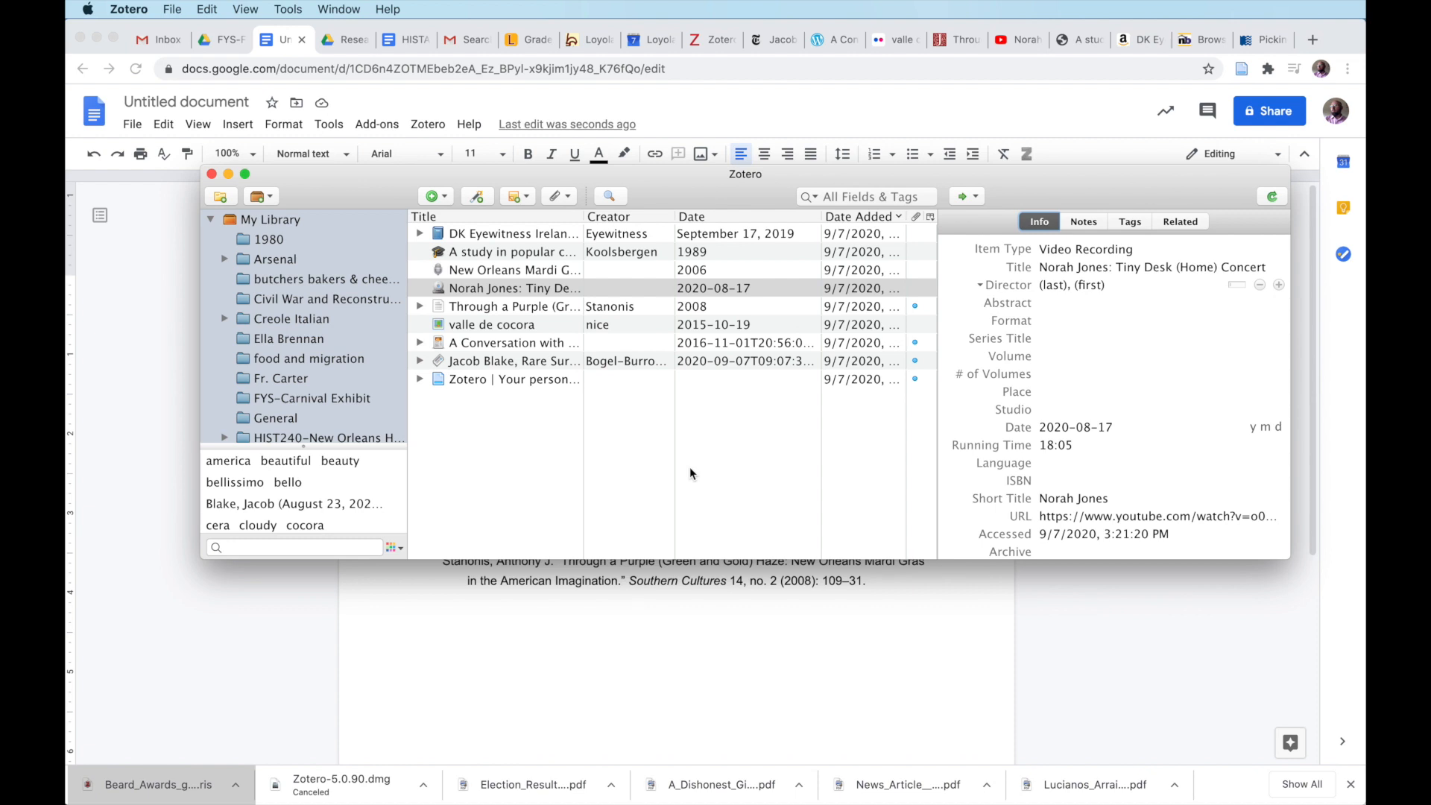
scroll(344, 410, "down", 5)
scroll(343, 407, "down", 5)
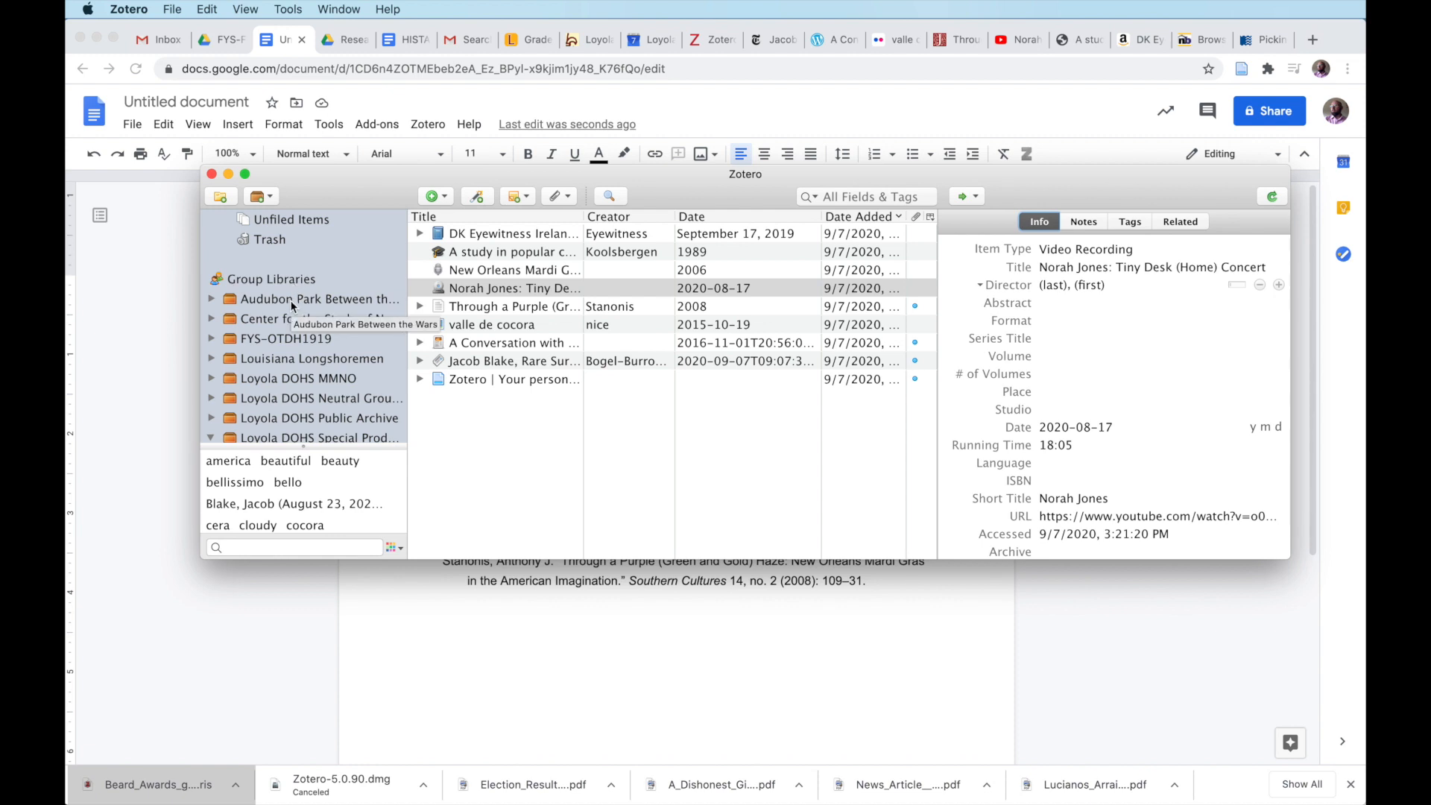
scroll(291, 306, "up", 10)
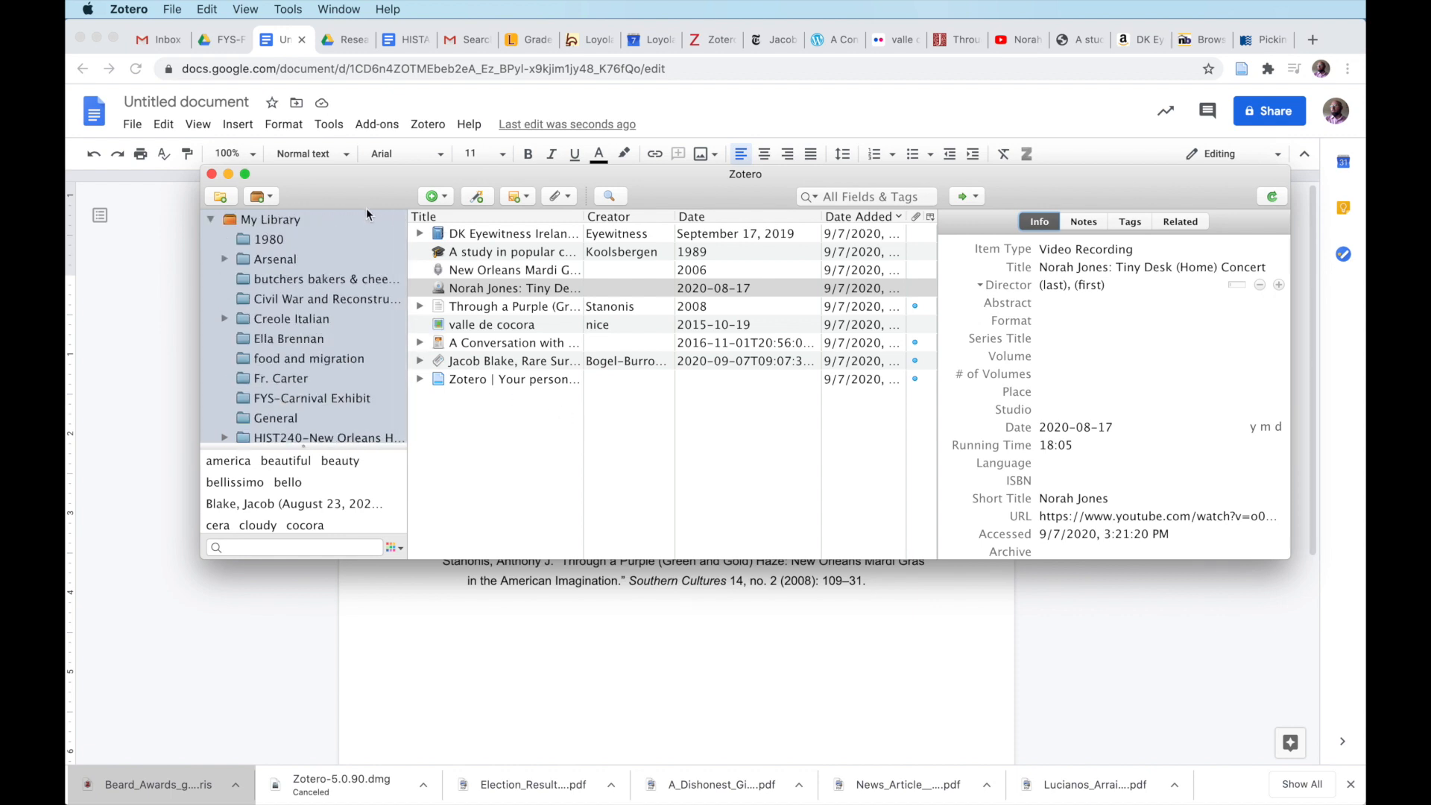
scroll(360, 338, "down", 6)
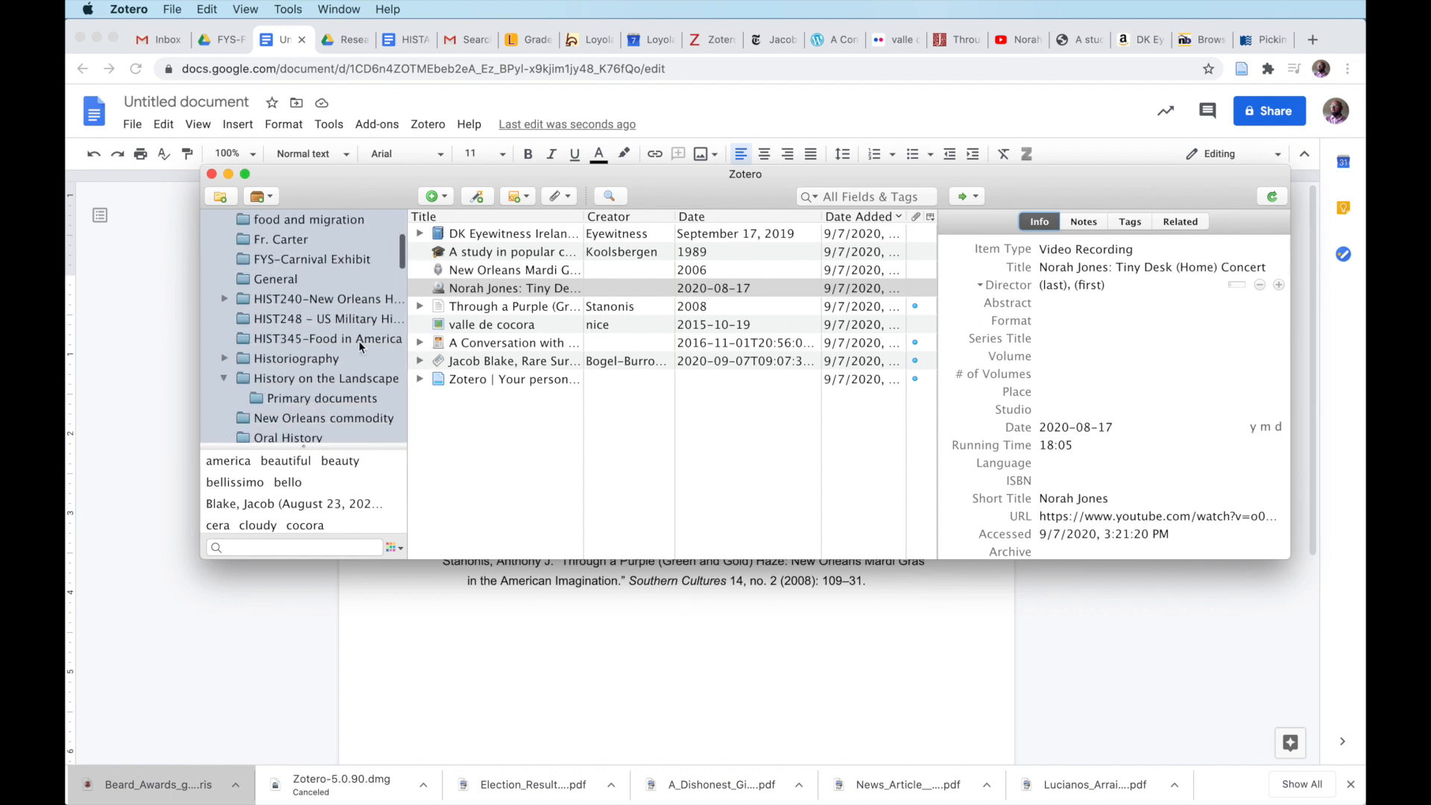
left_click(319, 418)
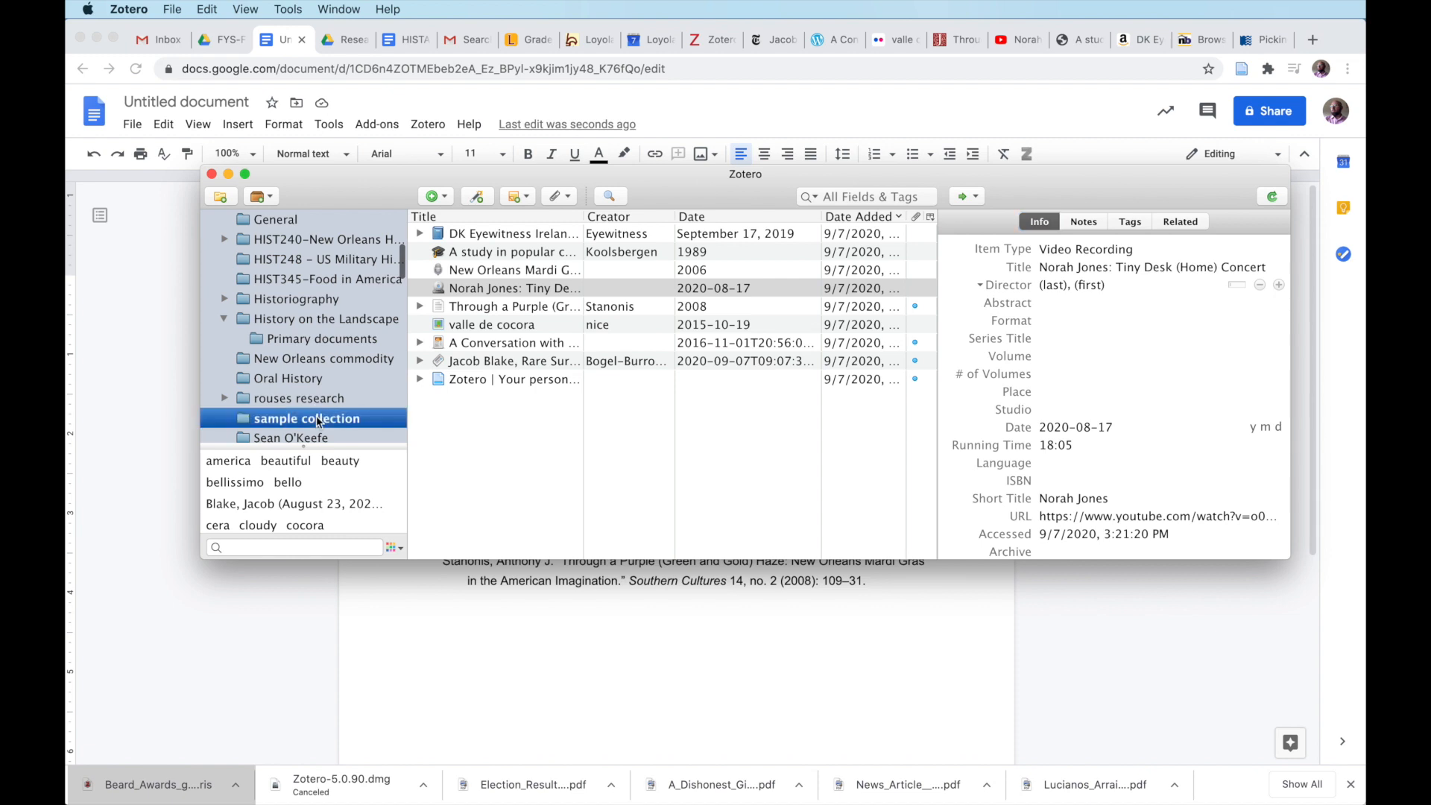
left_click(767, 127)
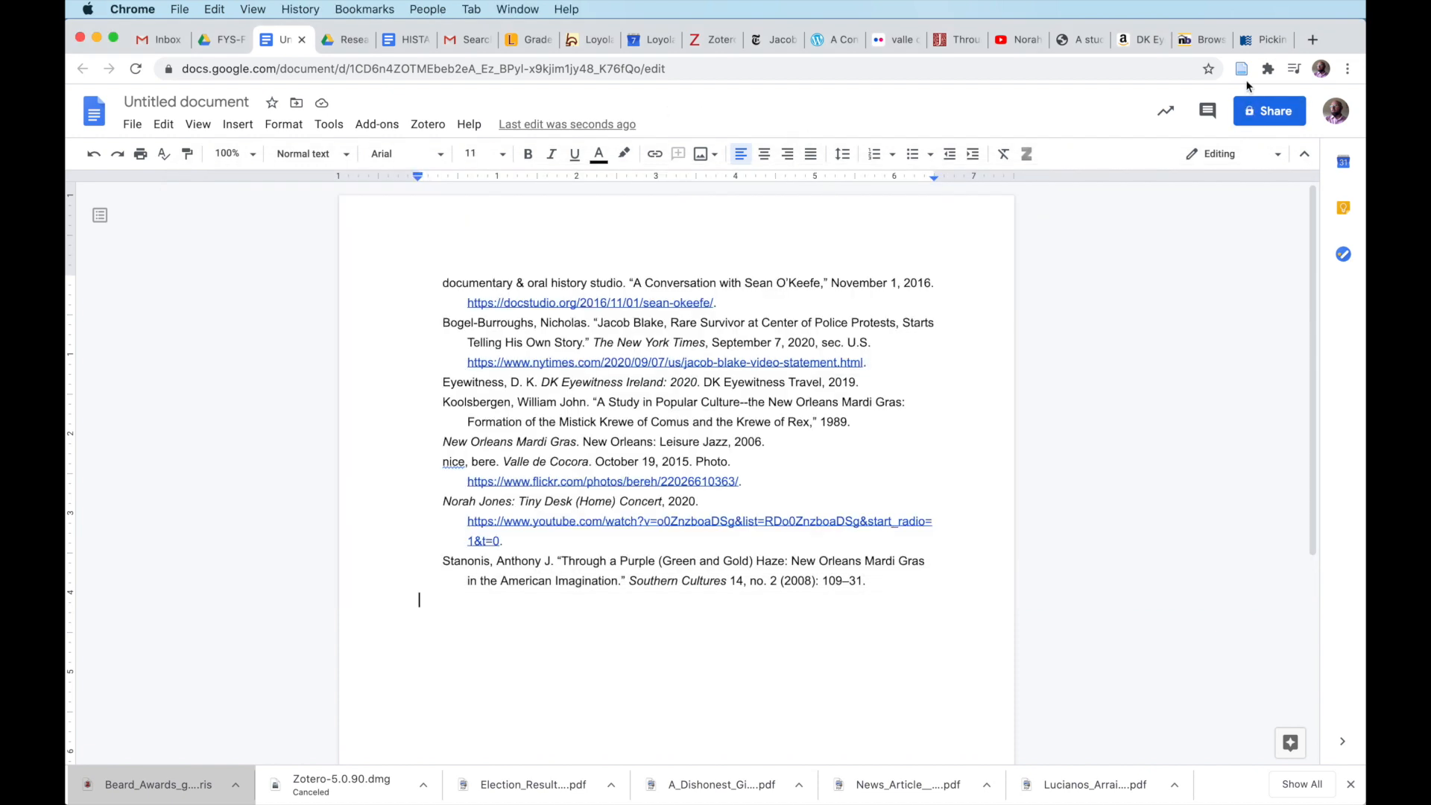
Open the Documentary & Oral History Studio article "A Conversation with Sean O'Keefe" and save it to the Zotero sample collection
left_click(908, 37)
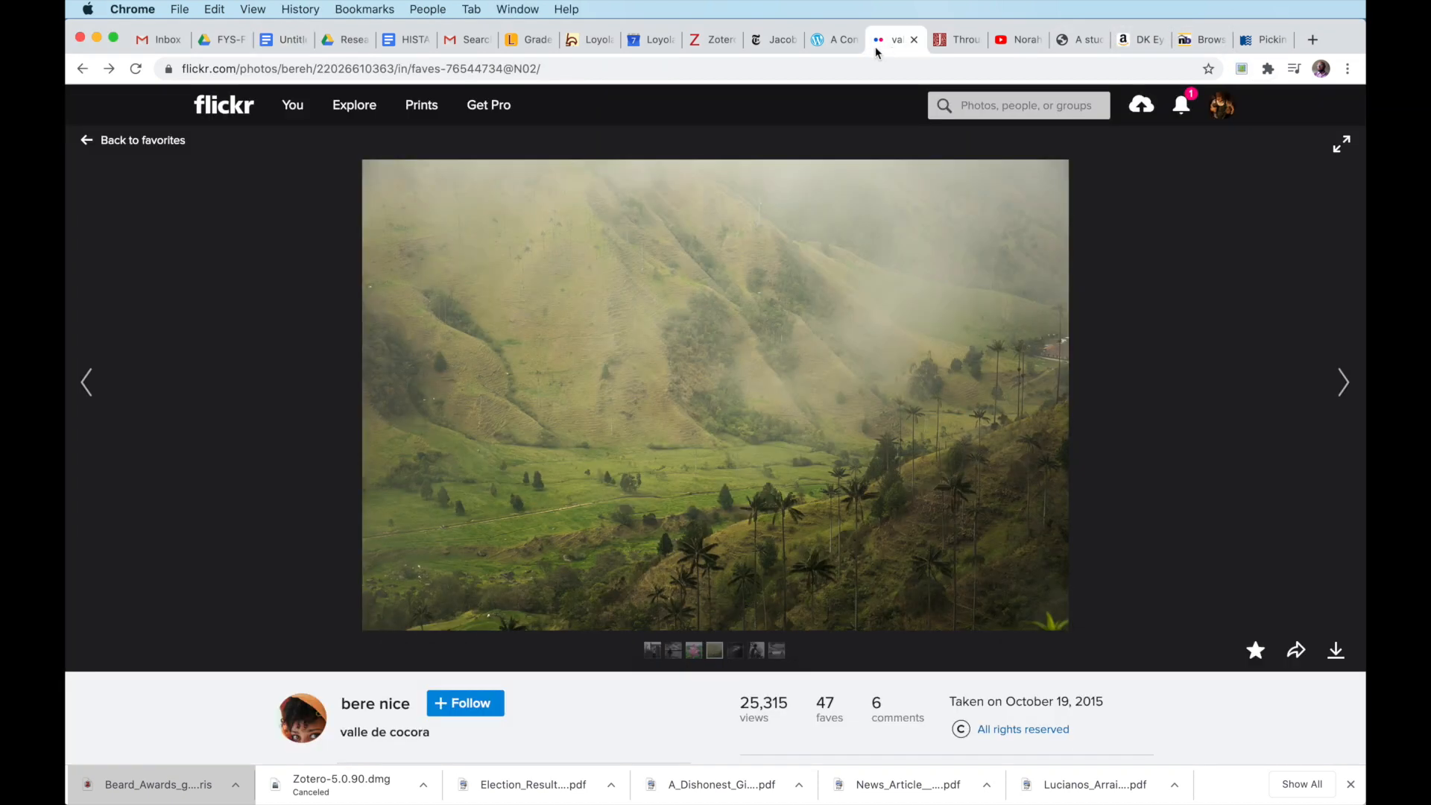
left_click(826, 42)
left_click(1242, 70)
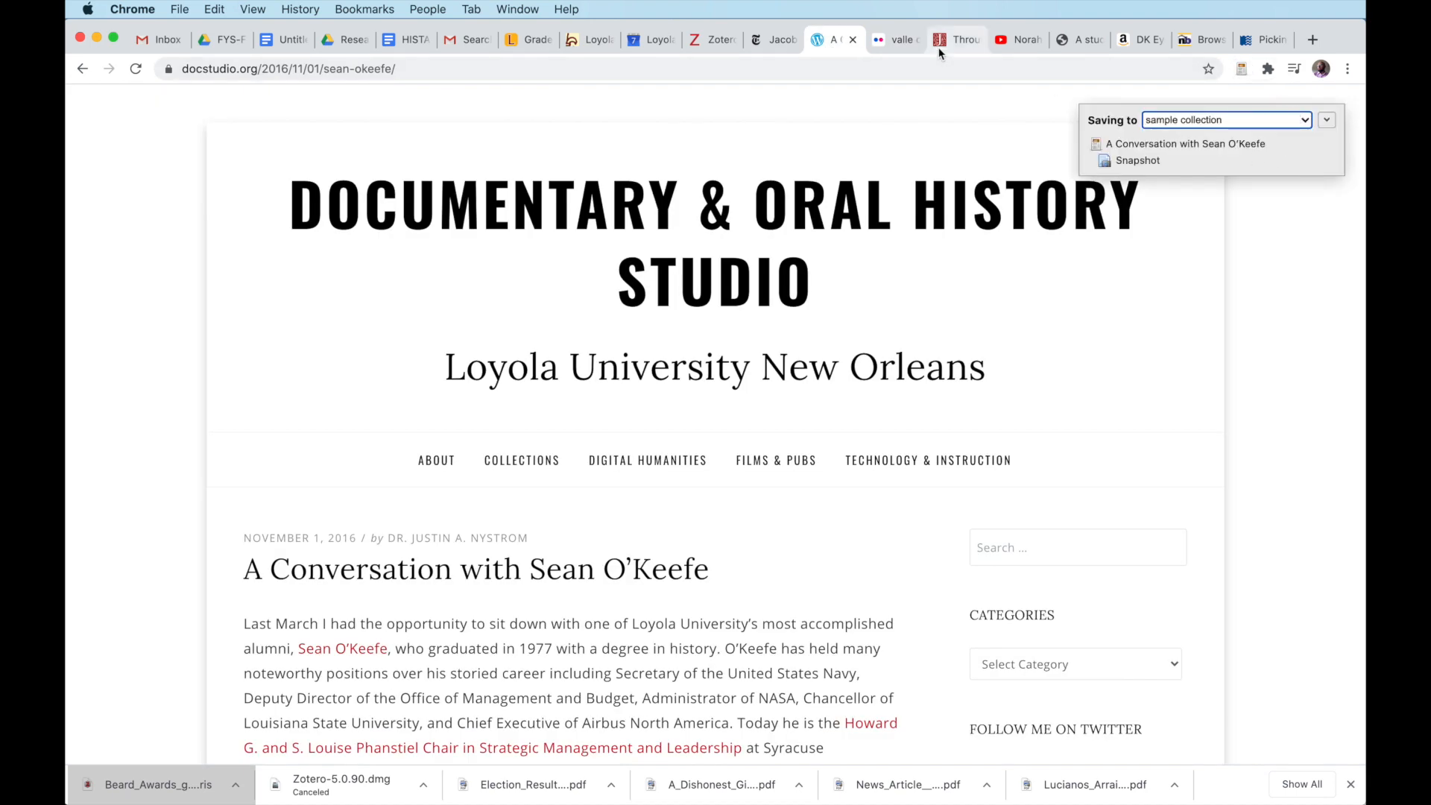
Revisit the Flickr photo and JSTOR article pages, and save the YouTube video "Norah Jones: Tiny Desk (Home) Concert" to the sample collection
left_click(907, 42)
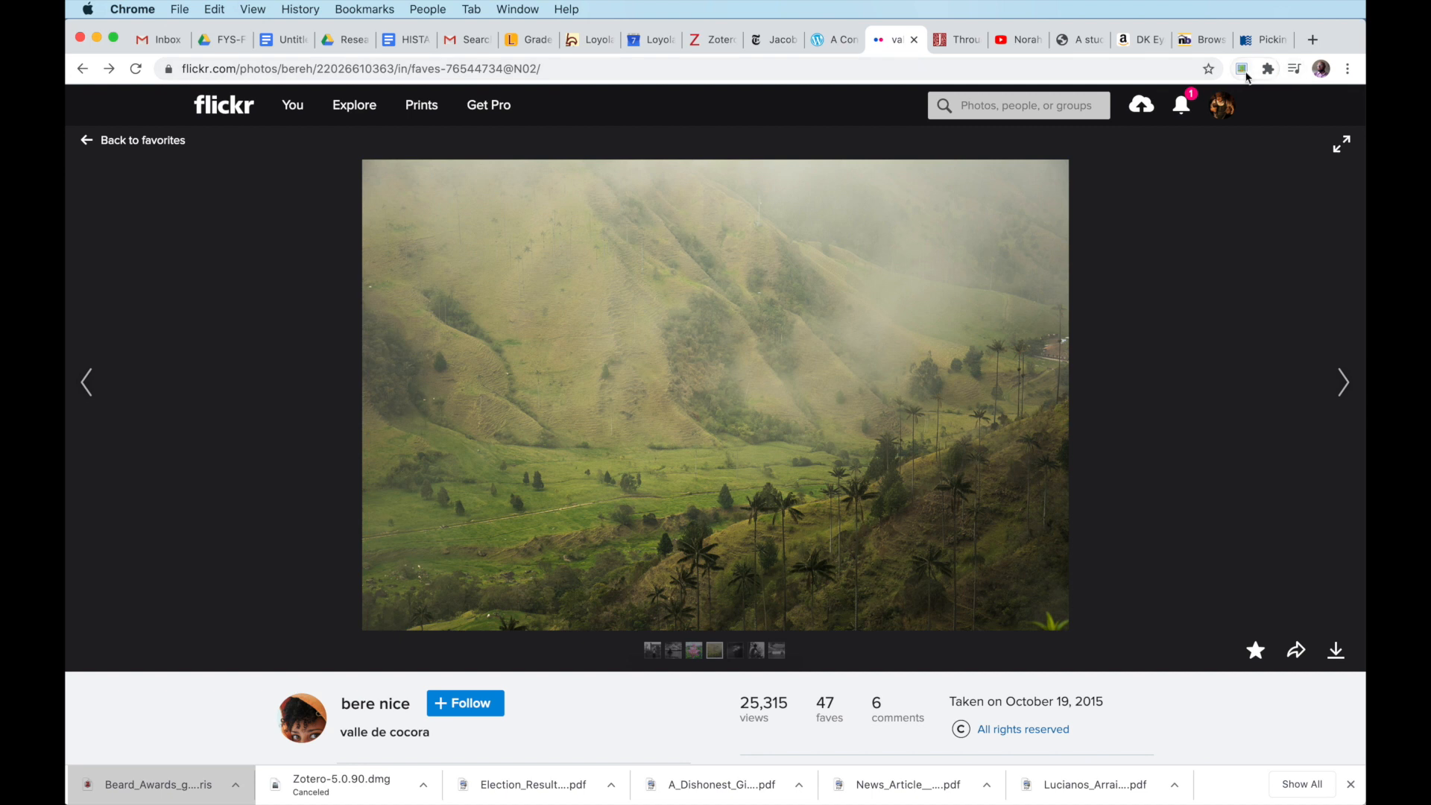
left_click(966, 43)
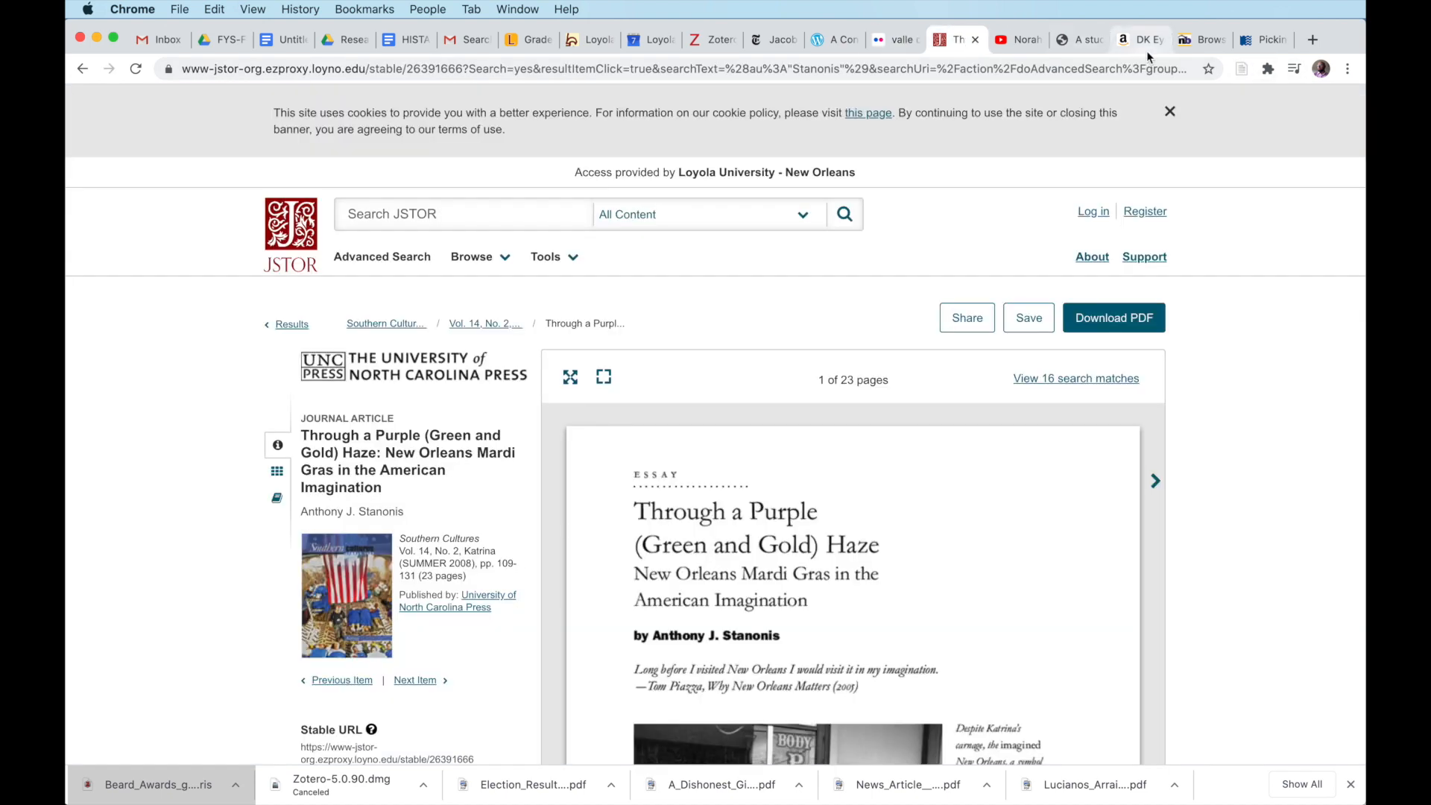
left_click(1017, 47)
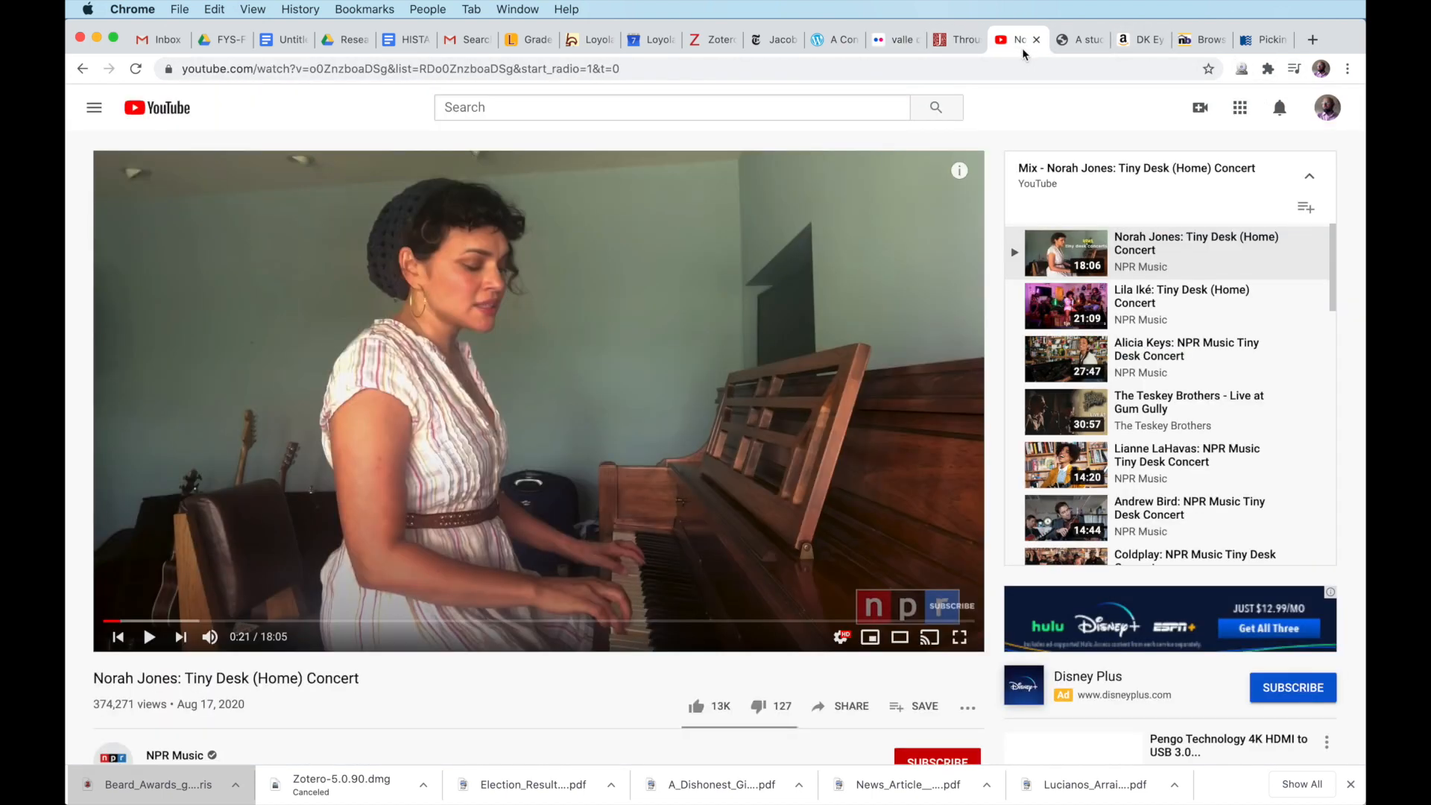
left_click(1242, 71)
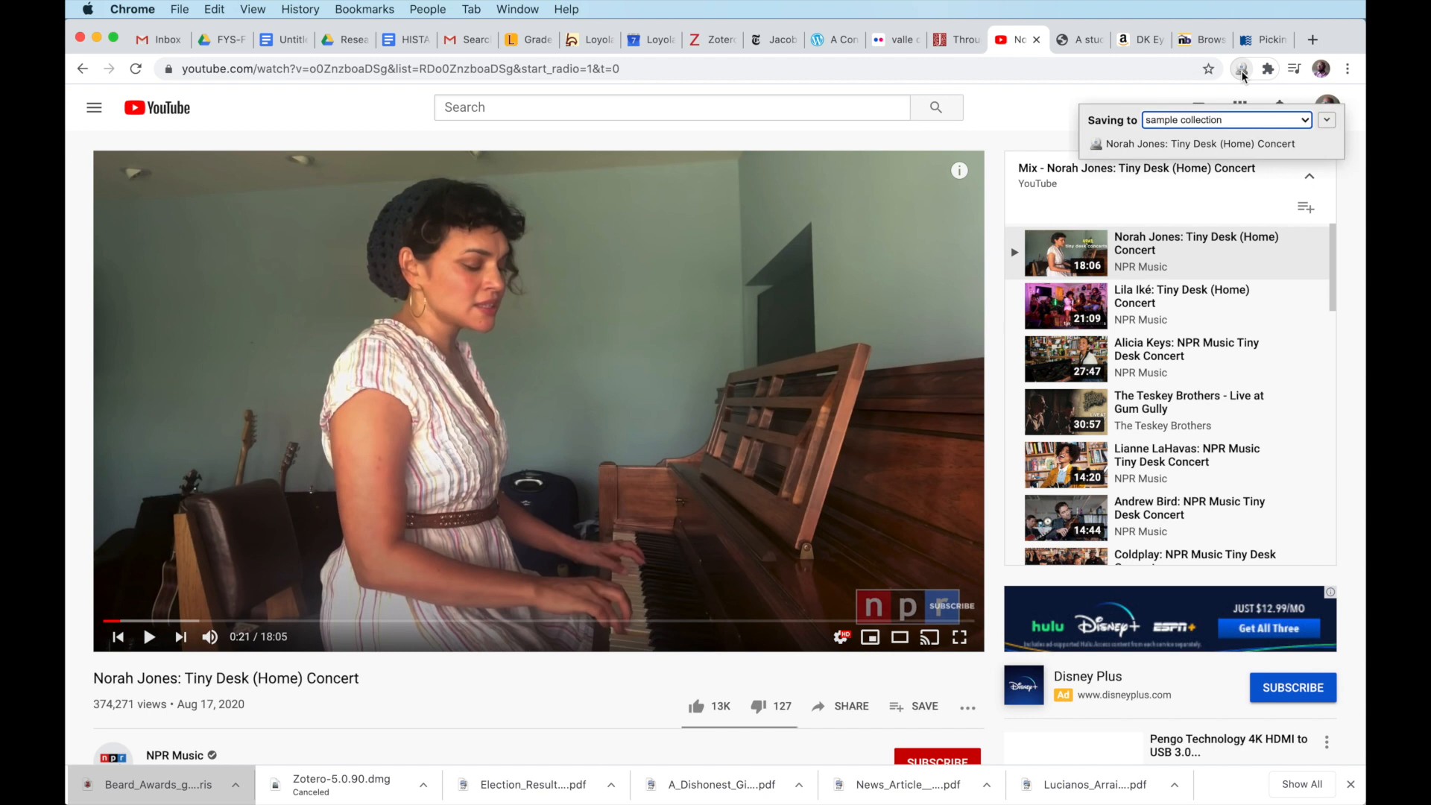
Review the WorldCat dissertation, Amazon Ireland travel guide and New York Times article pages as Zotero source examples, and switch to QuickTime Player
left_click(1078, 42)
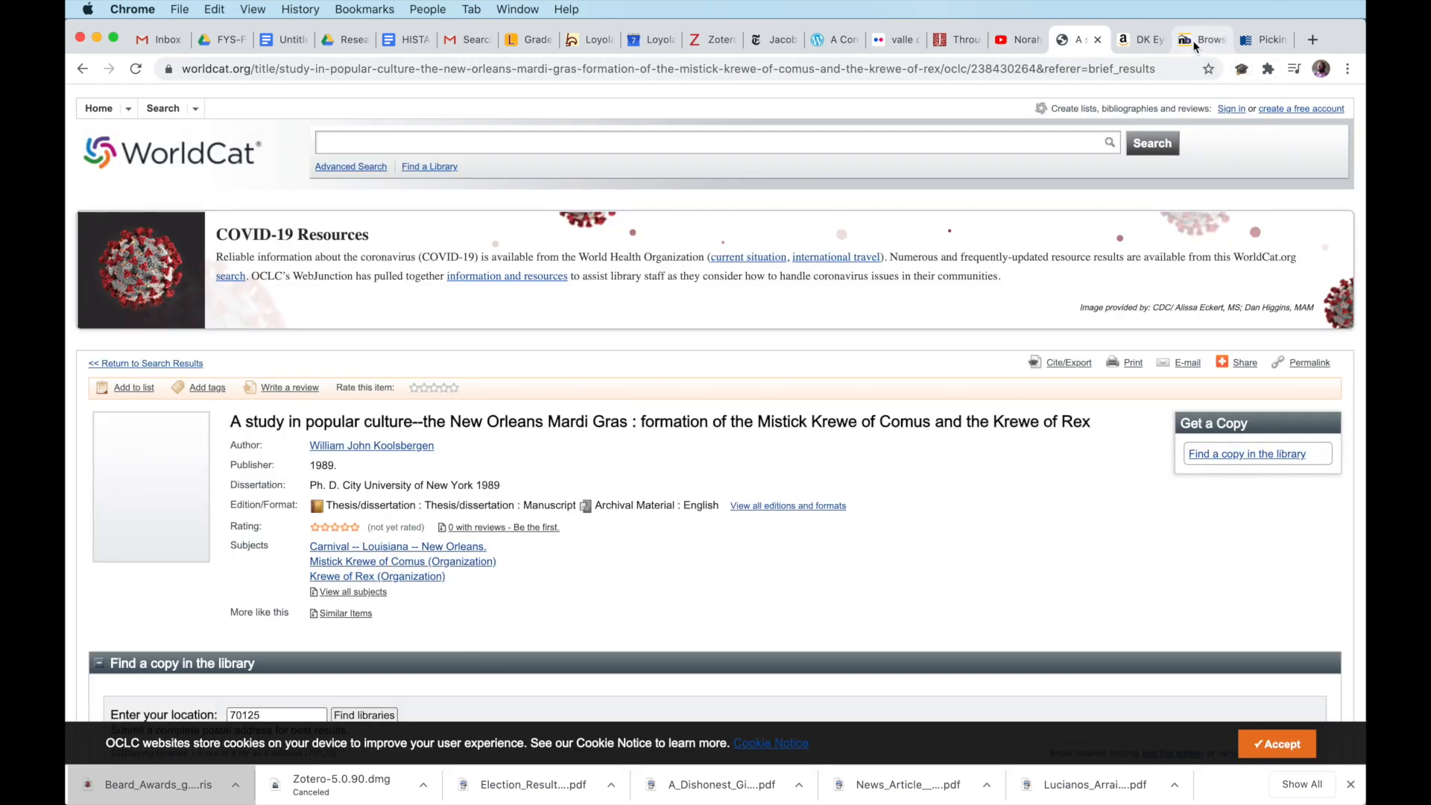
left_click(1145, 42)
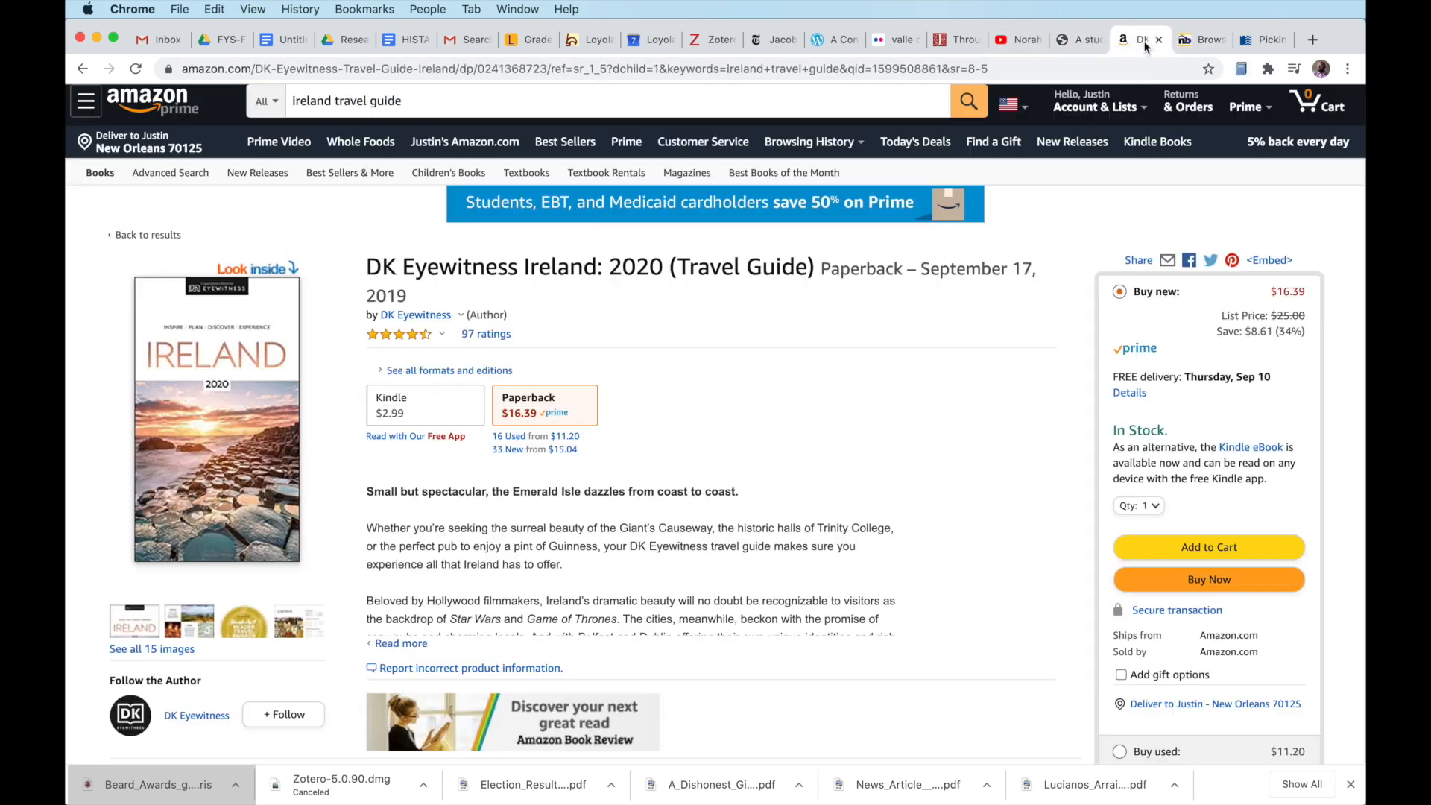
left_click(781, 42)
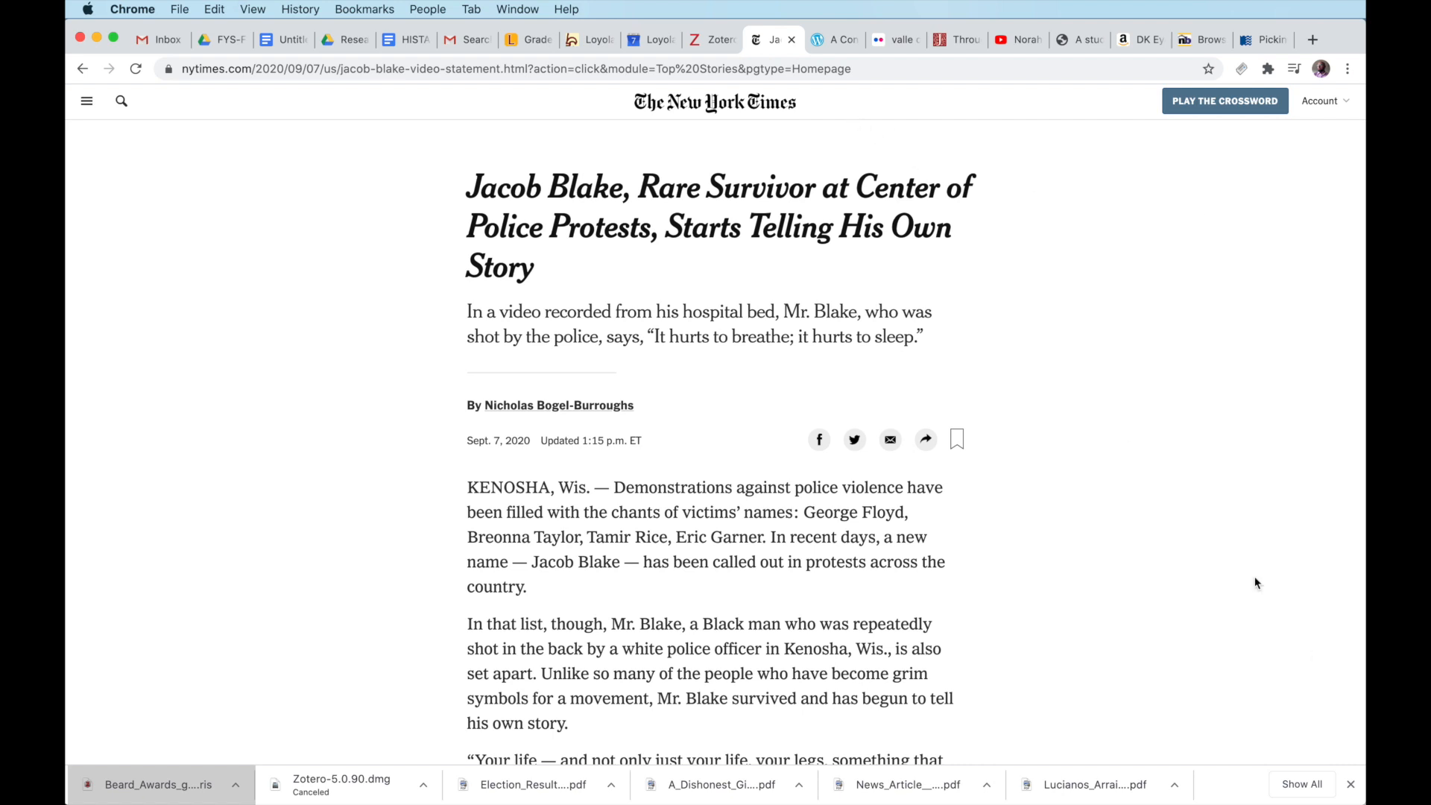
key("super+Tab")
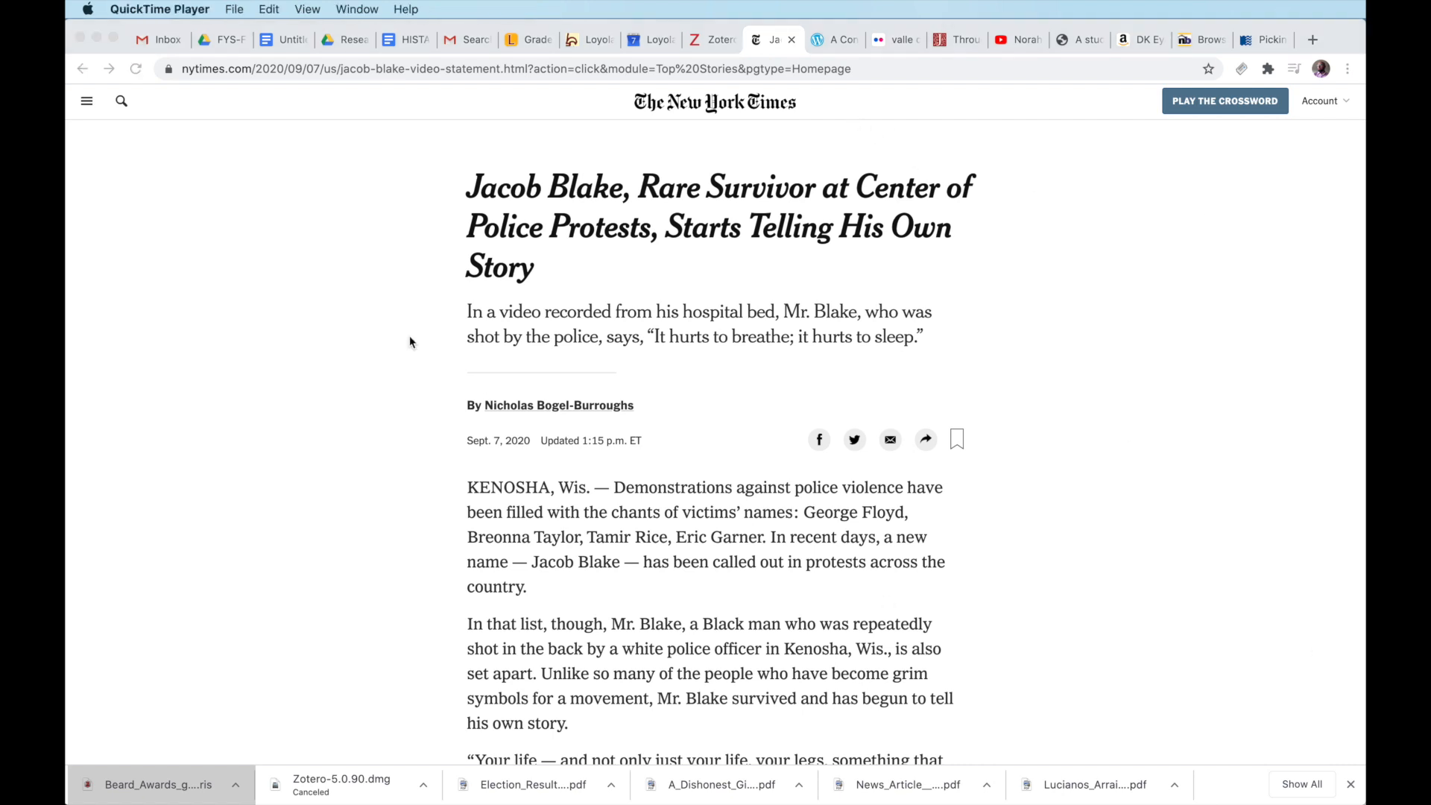